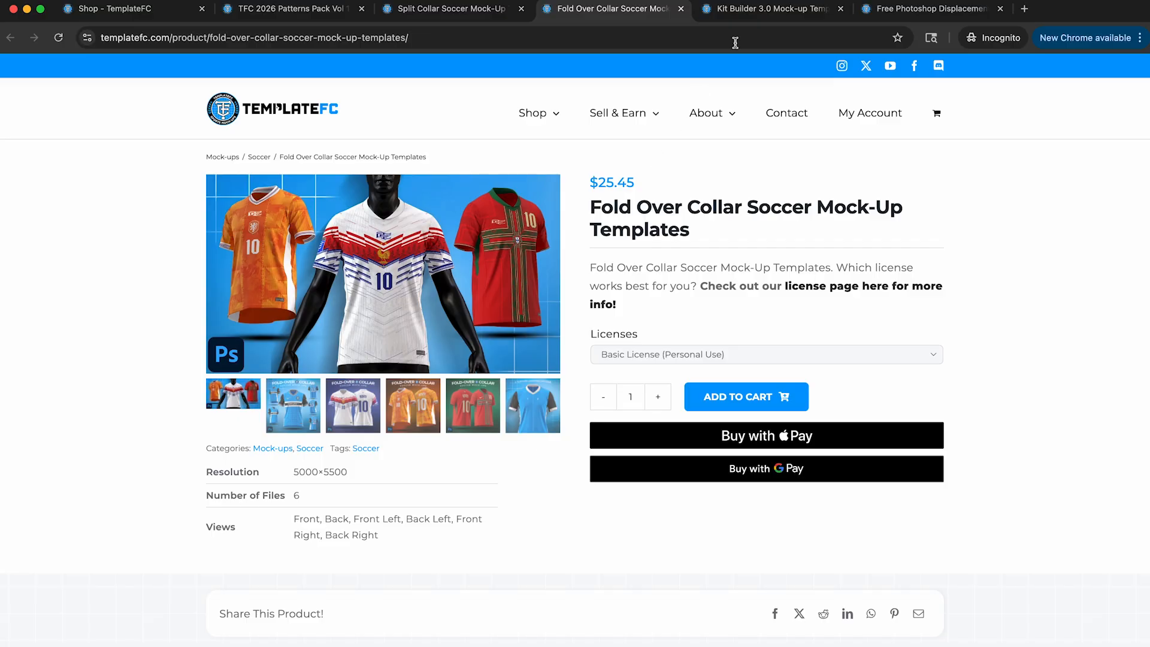
# - Look through the Kit Builder 3.0 mock-up's collar and side panel options, and view the free DisplaceFC displacement maps product page
pyautogui.click(763, 12)
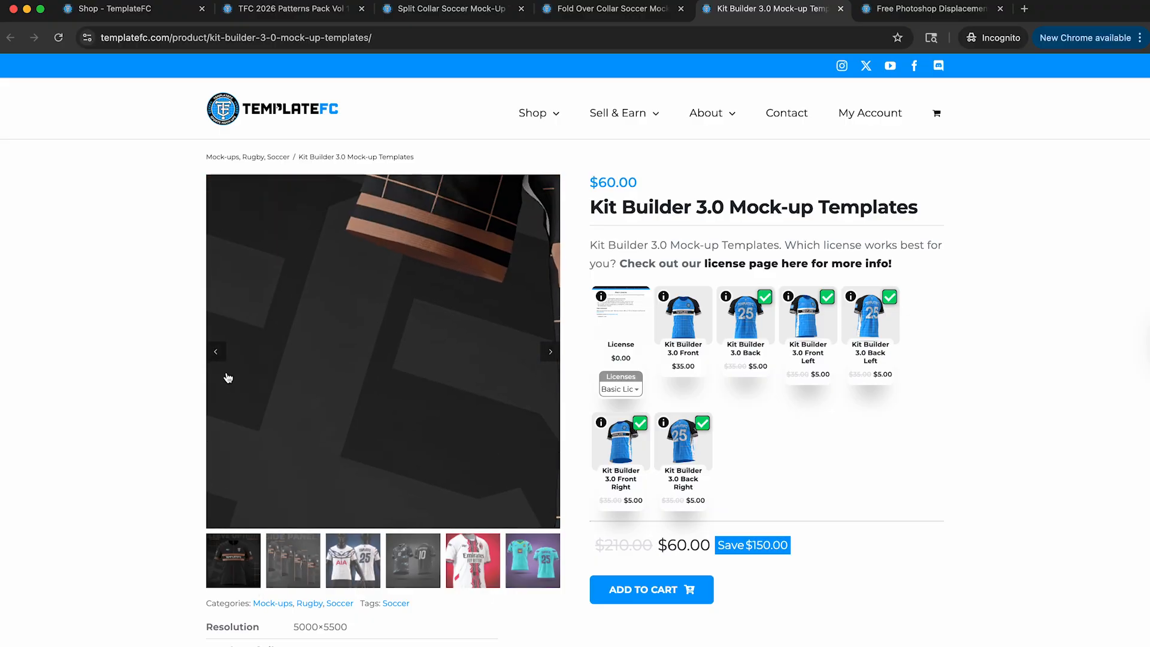
pyautogui.click(217, 351)
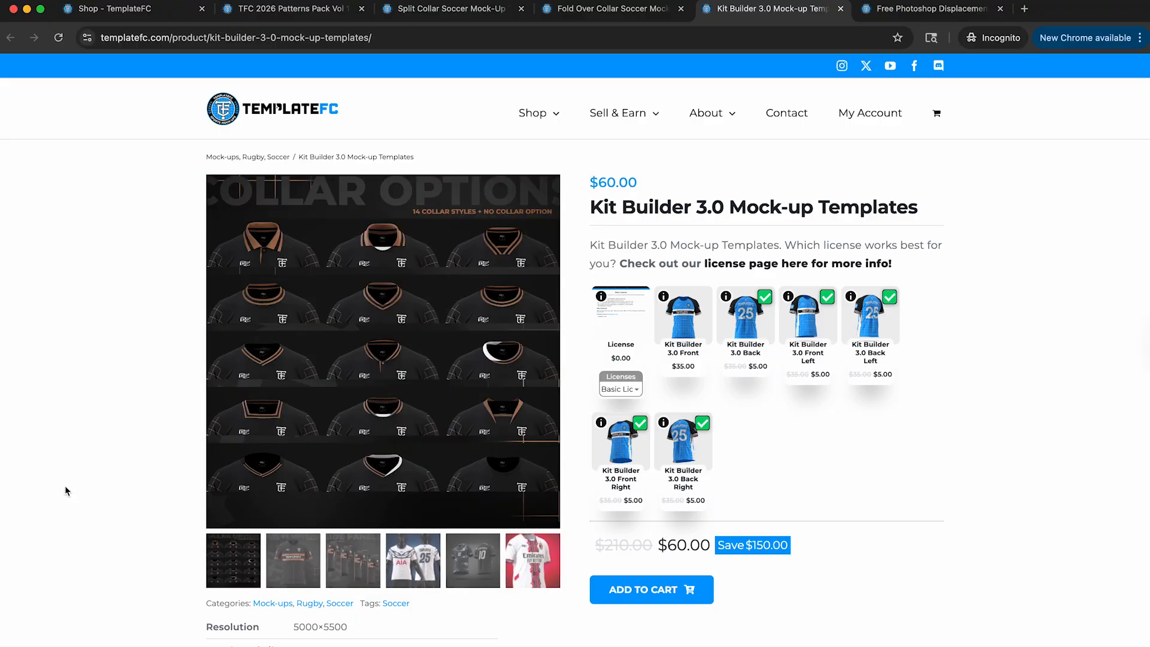
pyautogui.click(347, 564)
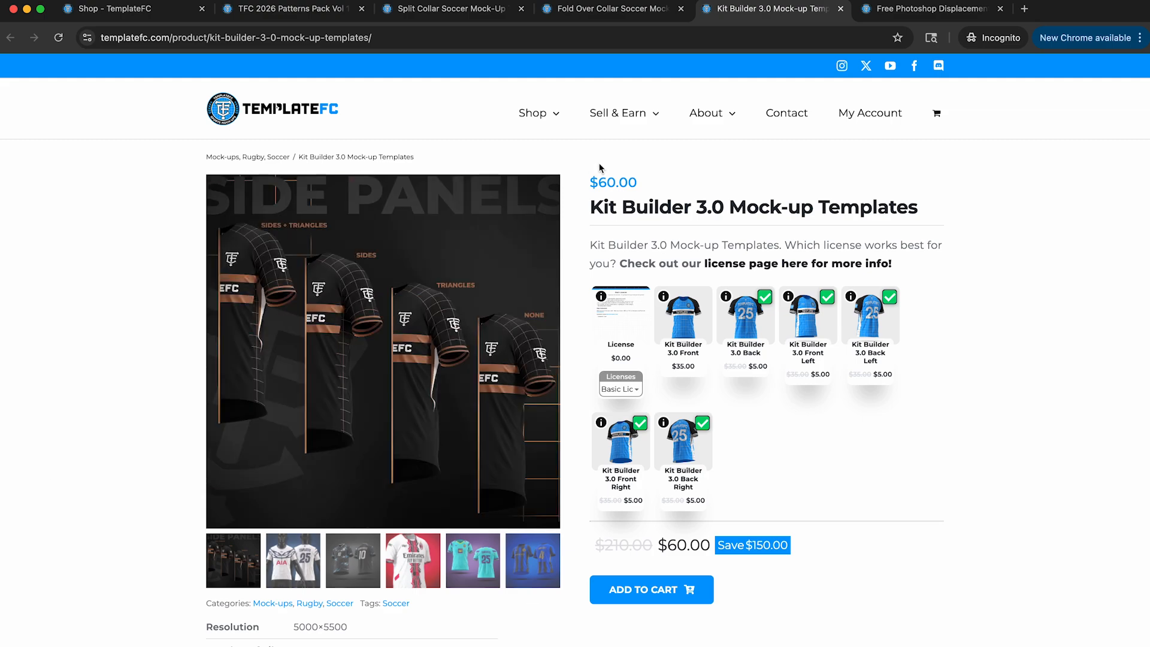
pyautogui.click(927, 11)
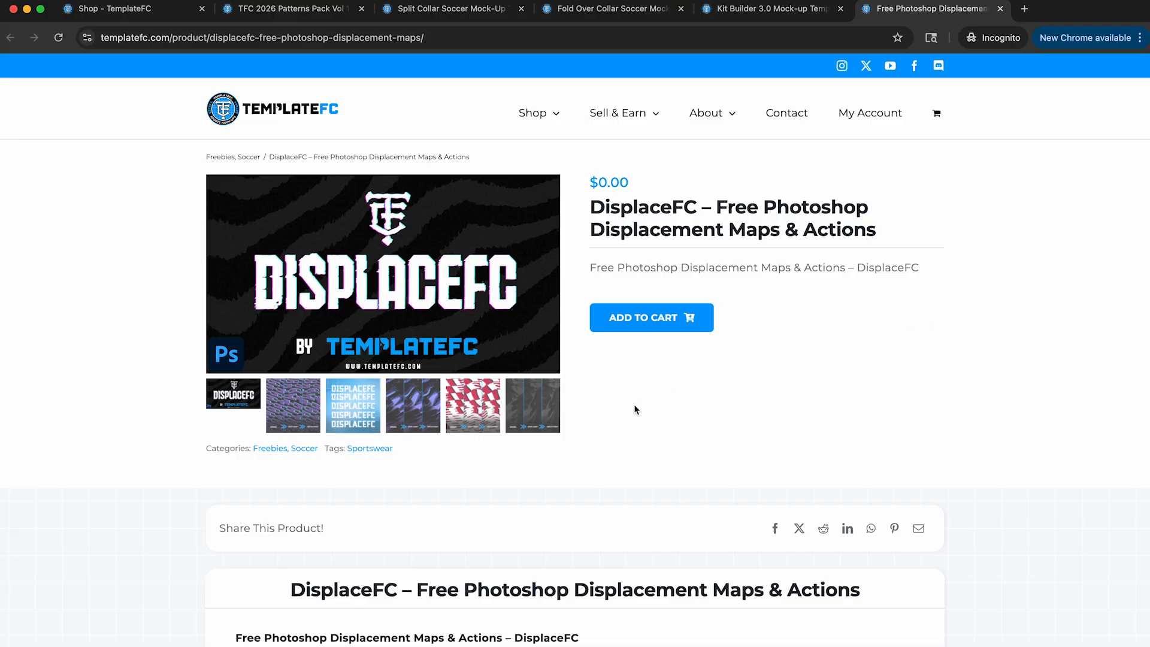
# - Switch to Photoshop and examine the Barca 2.tif and Barca 1.tif shirt designs, including the Barca 1 fabric details up close
pyautogui.click(293, 645)
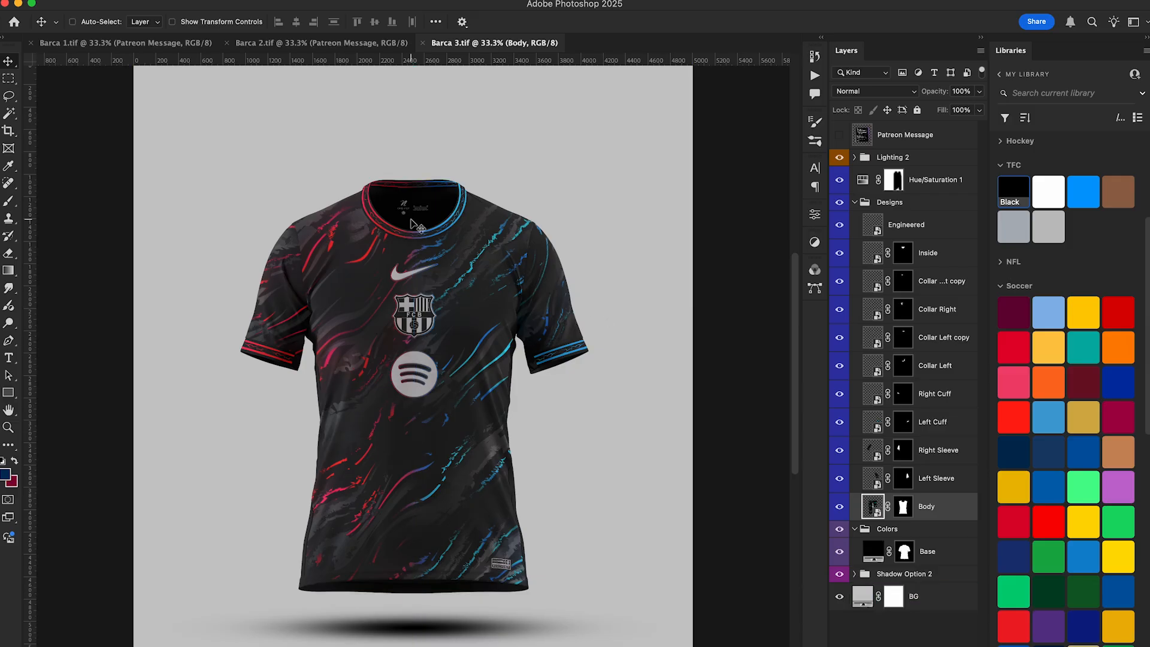
pyautogui.click(295, 47)
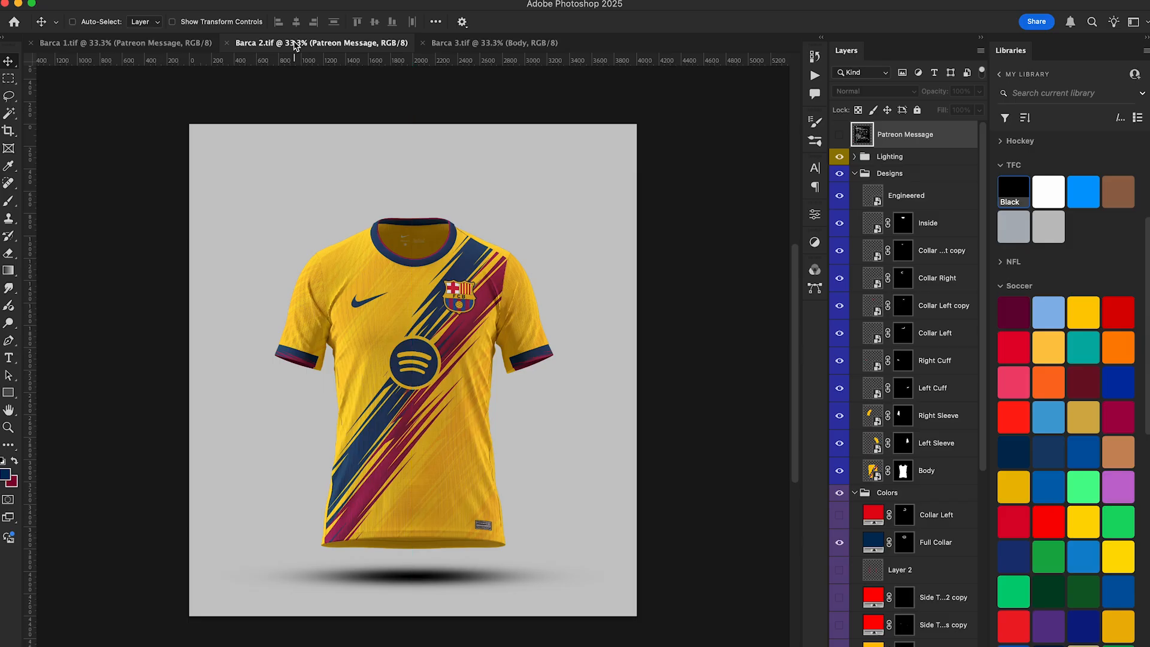
pyautogui.click(134, 48)
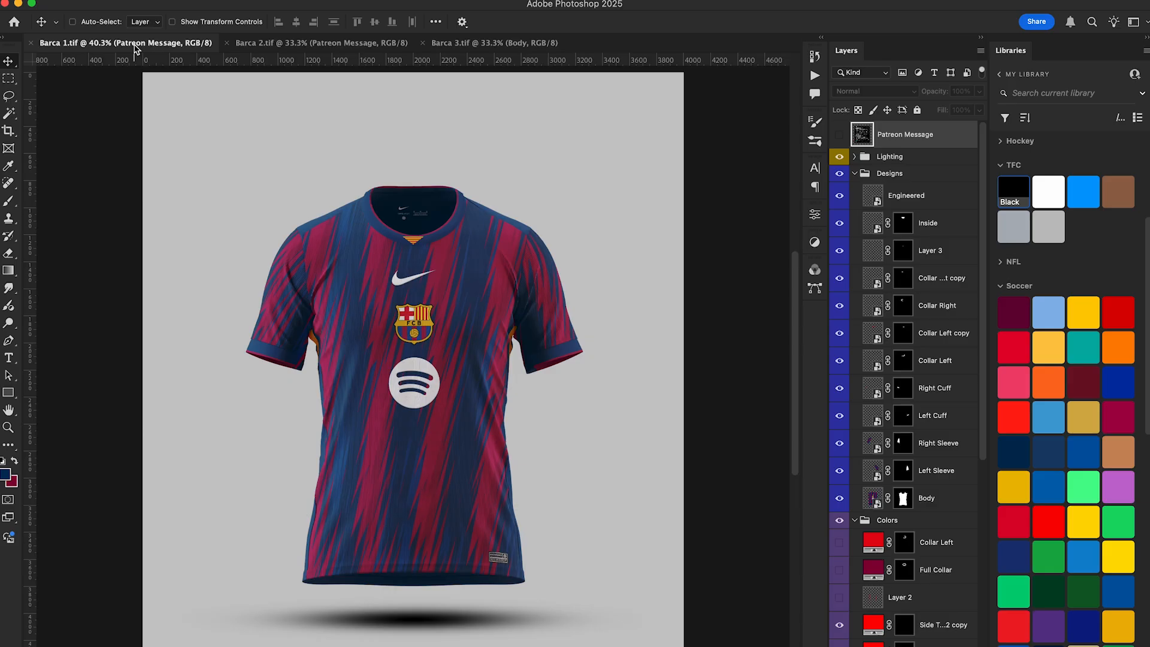
pyautogui.press('super')
pyautogui.press('super+1')
pyautogui.press('super+minus')
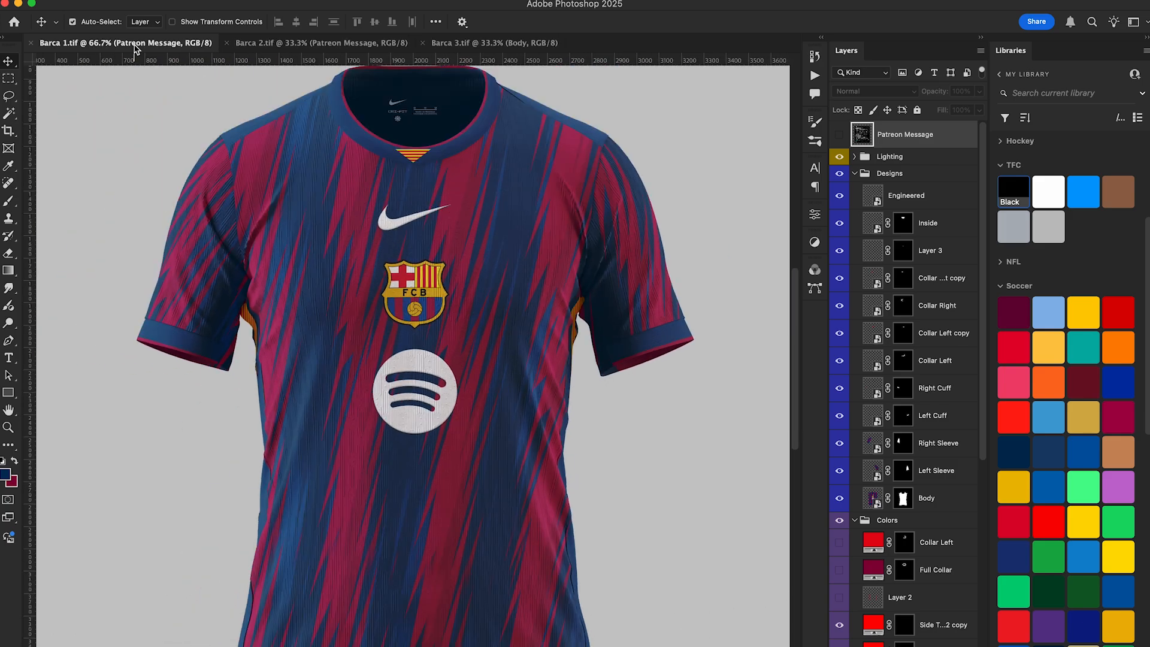
pyautogui.press('super+0')
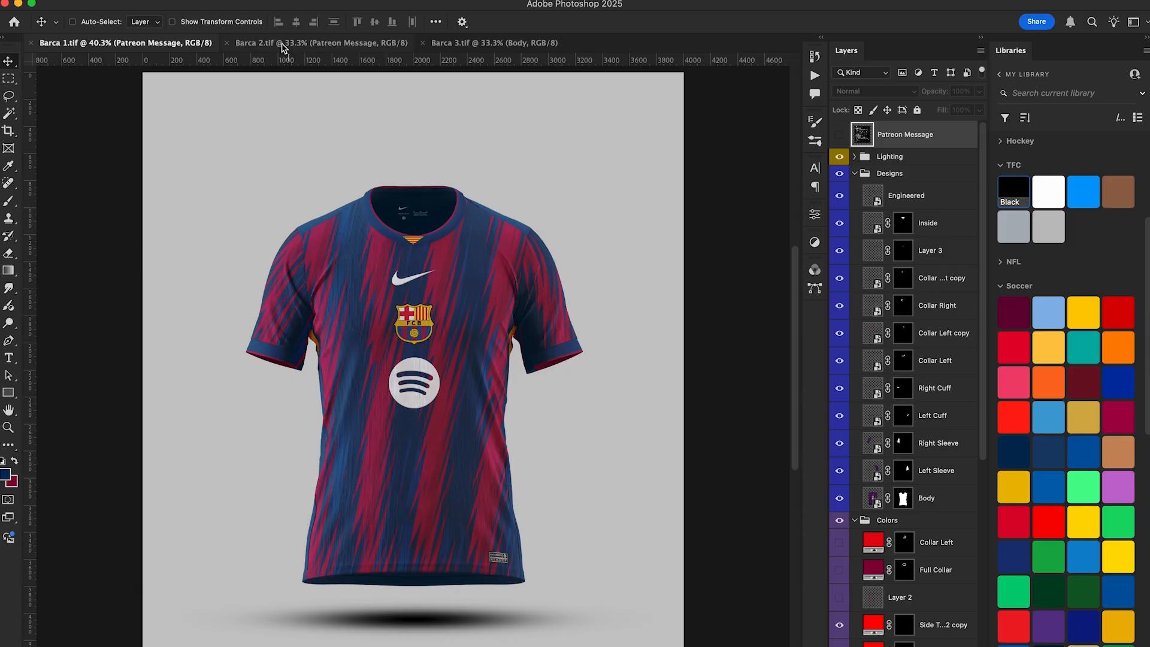
# - Compare the finished yellow, black and striped shirt designs across the three open Barca documents
pyautogui.click(285, 44)
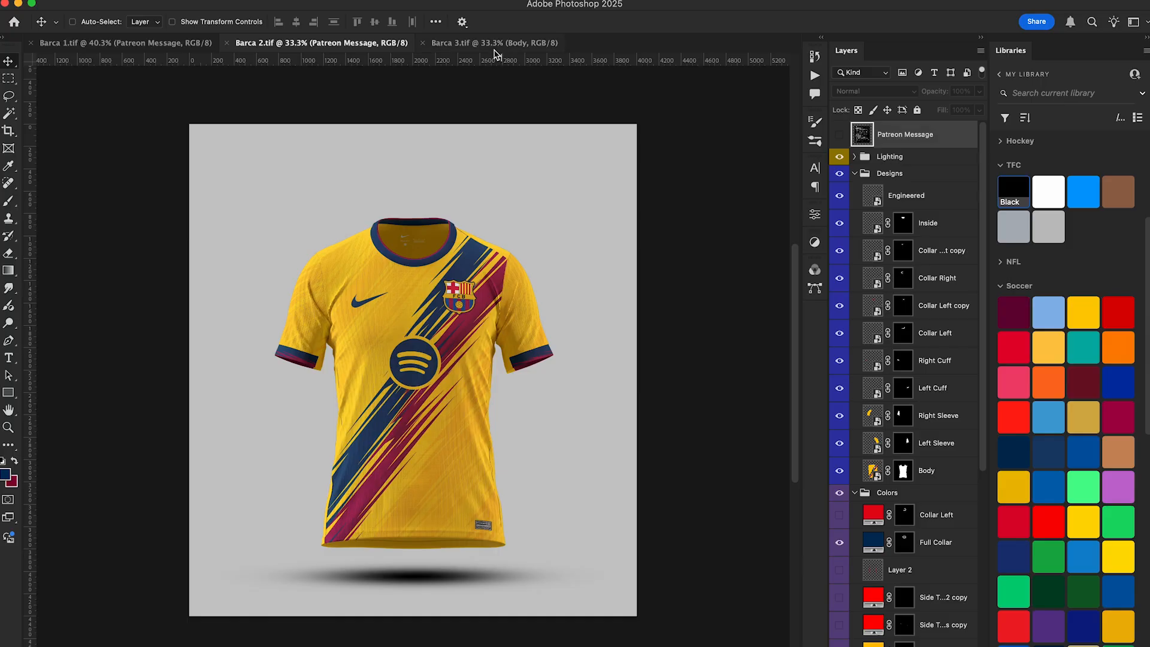
pyautogui.click(493, 44)
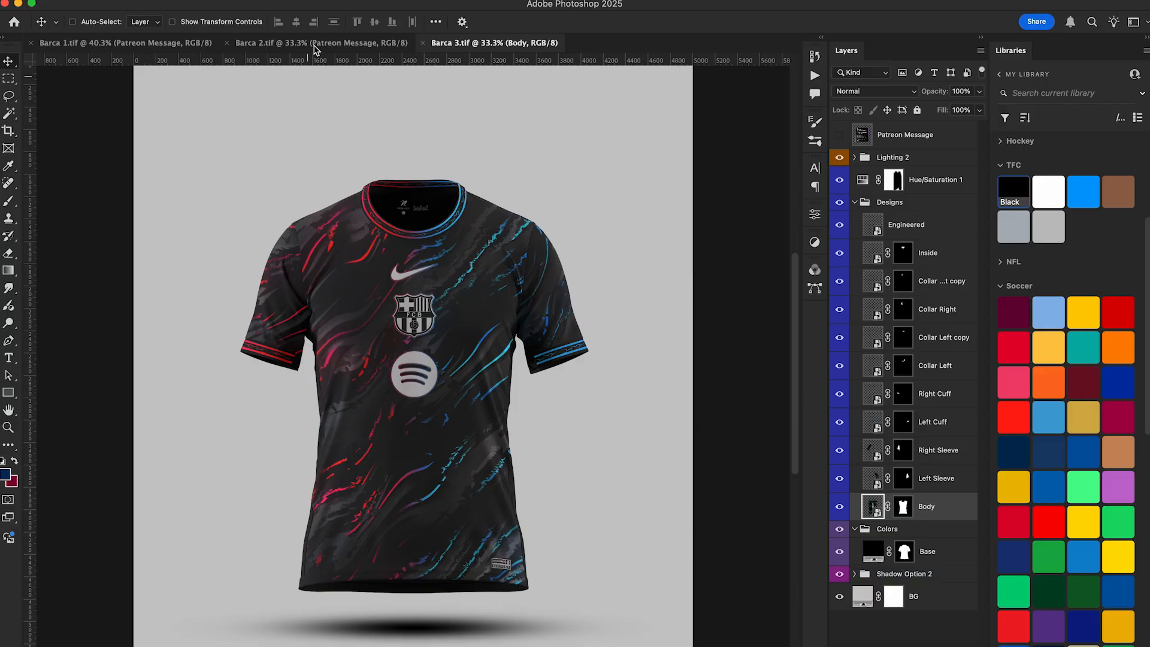
pyautogui.click(305, 47)
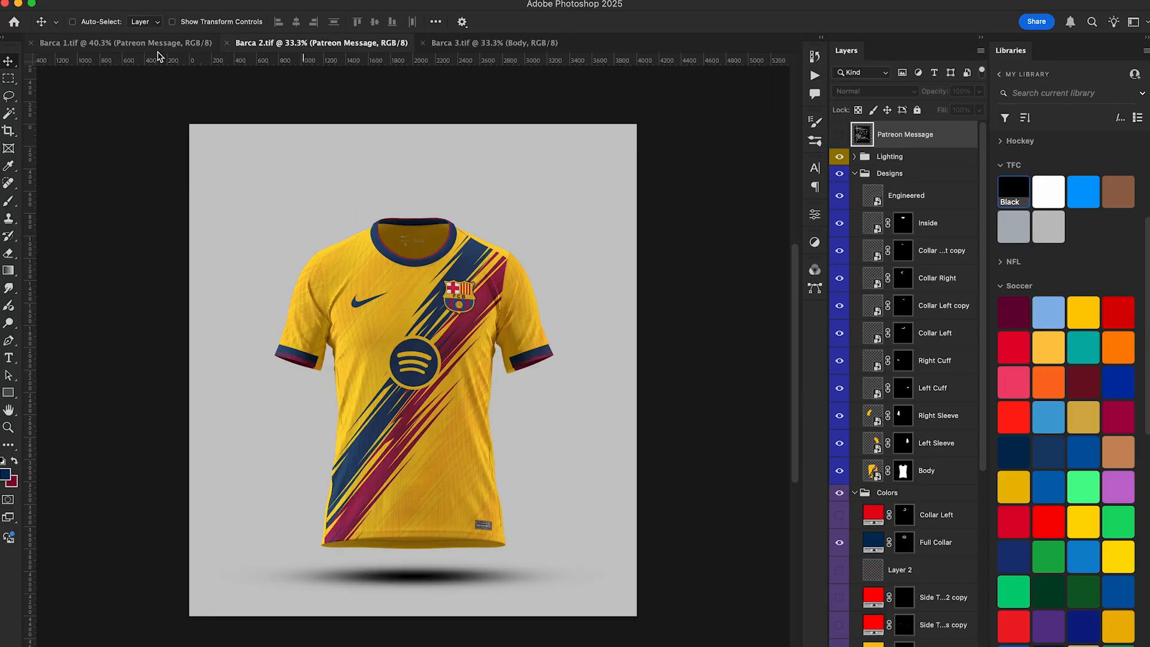
pyautogui.click(145, 45)
pyautogui.click(494, 44)
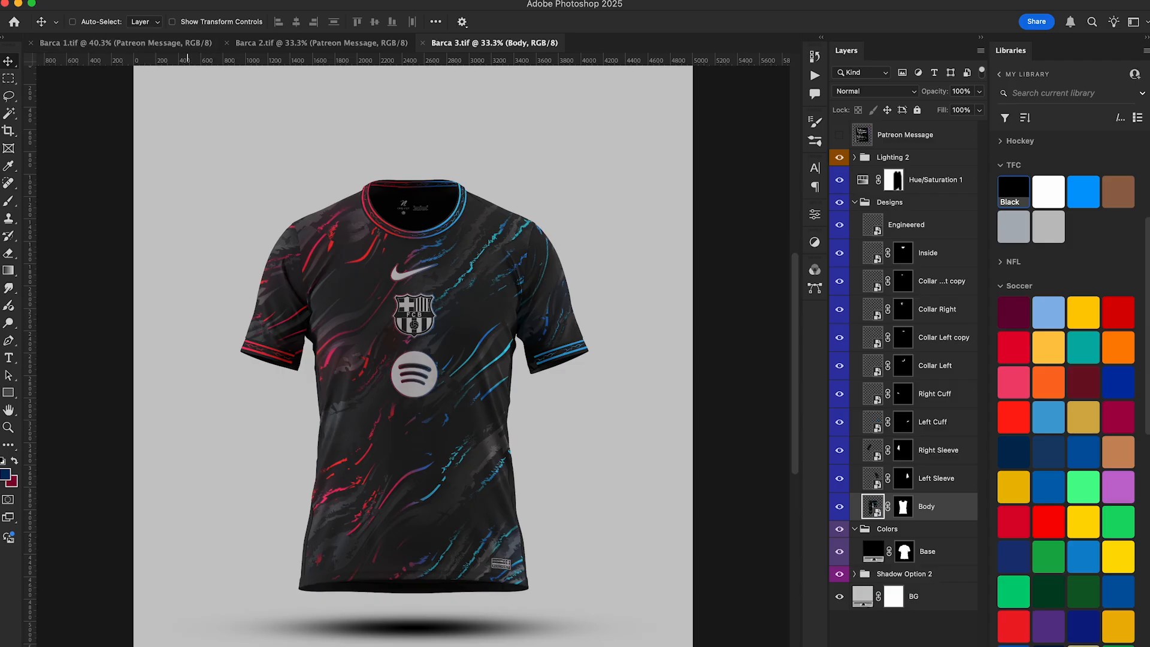
pyautogui.click(108, 45)
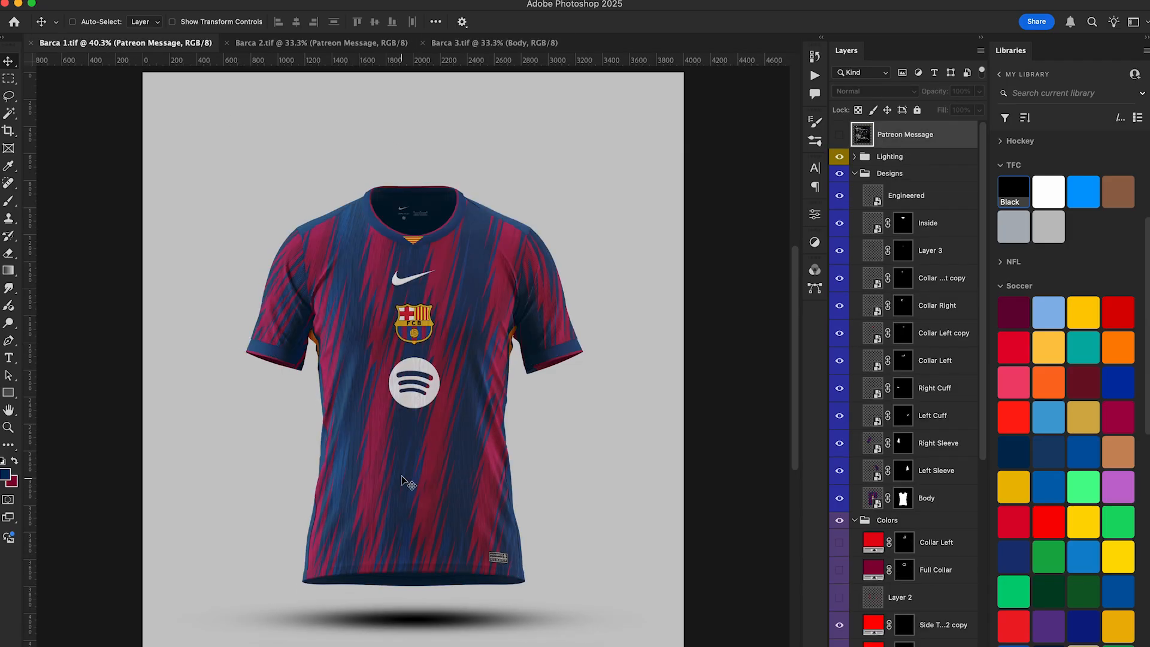
pyautogui.click(293, 44)
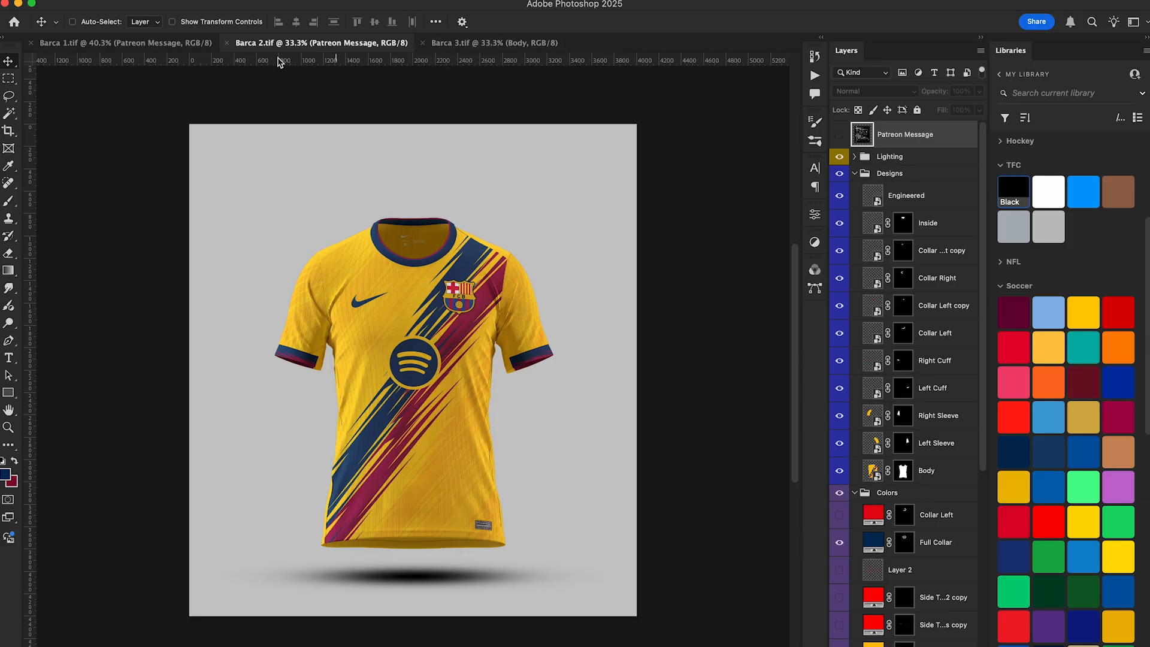
# - Keep Barca 1.tif as the active document and close the other open documents
pyautogui.click(150, 43)
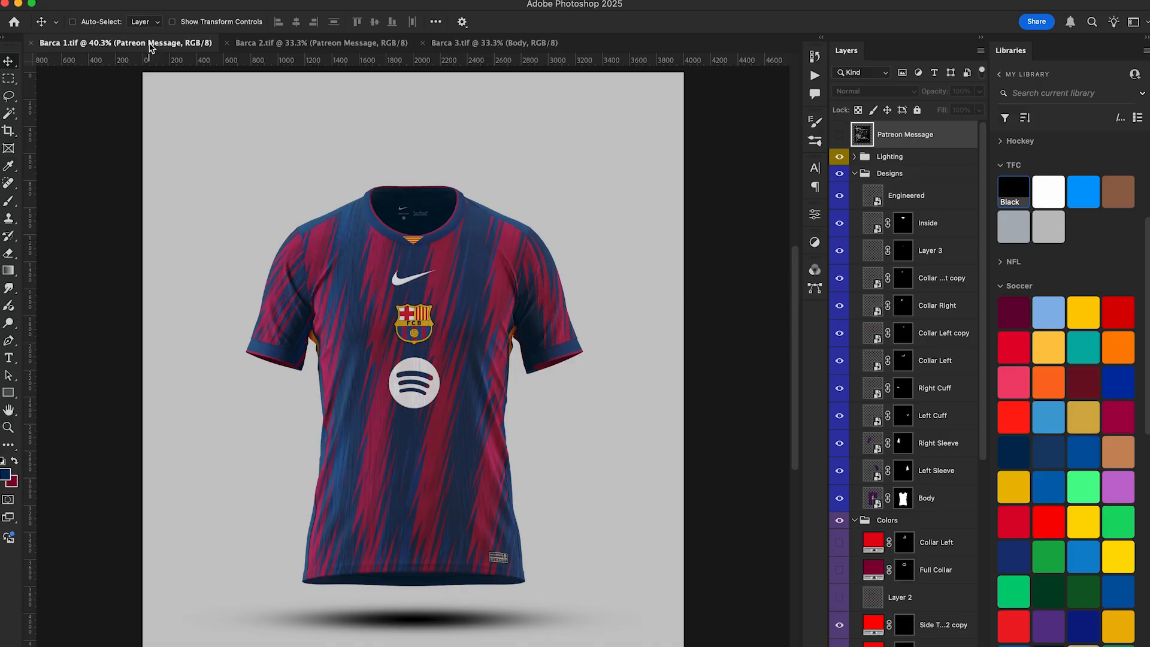
pyautogui.click(129, 6)
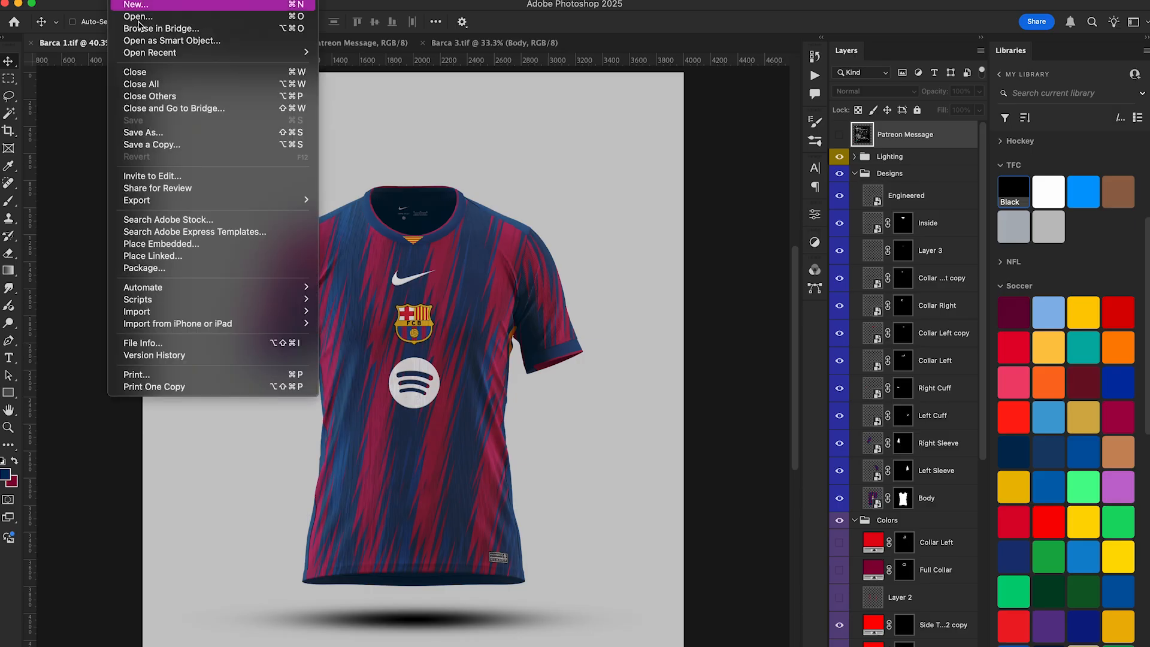
pyautogui.click(138, 102)
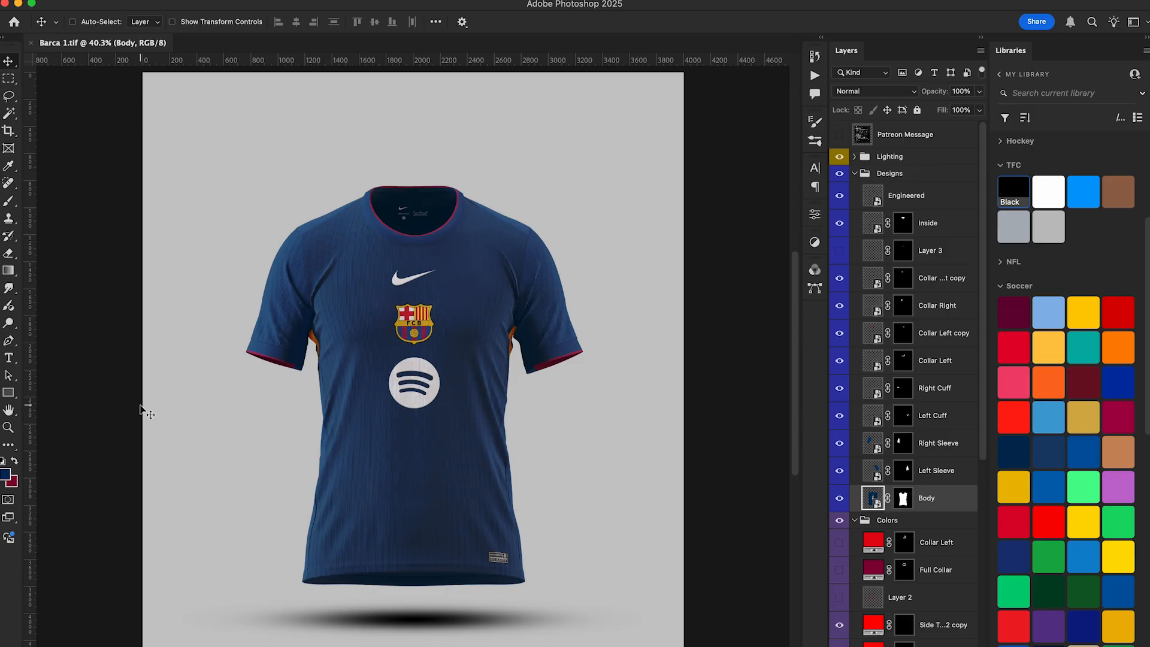
# - Browse the Illustrator Files folder of patterns in Finder, preview AEK Larnaca Home.ai and open it in Illustrator
pyautogui.click(225, 645)
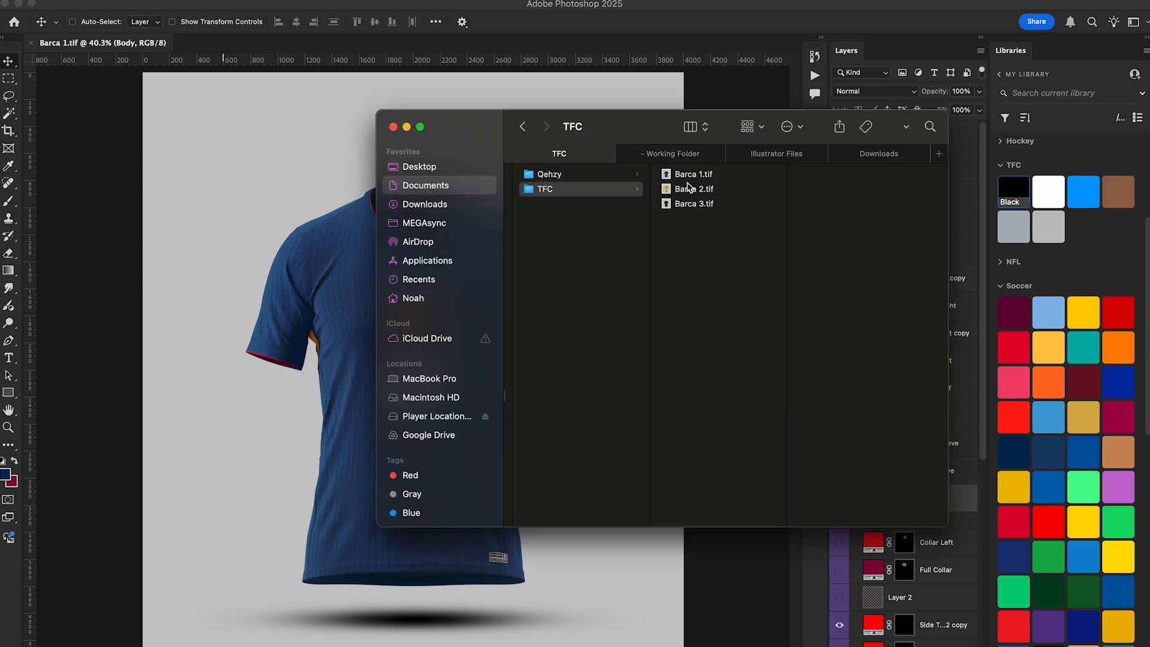
pyautogui.click(778, 157)
pyautogui.scroll(3, 689, 290)
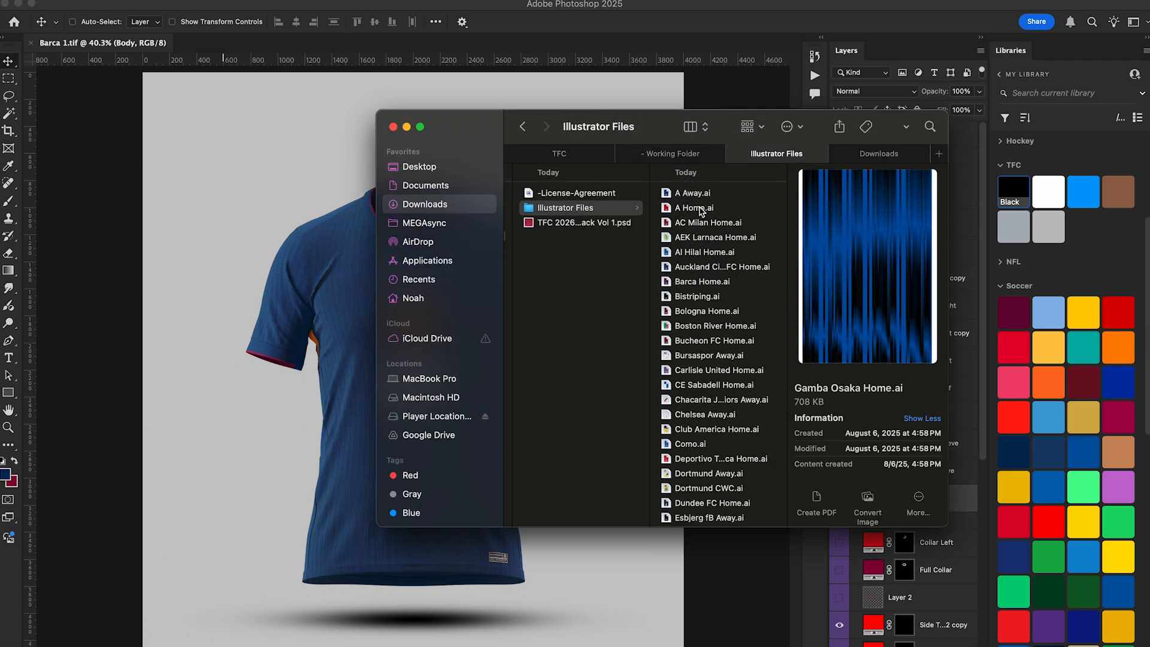
pyautogui.click(695, 194)
pyautogui.press('Down')
pyautogui.press('Down')
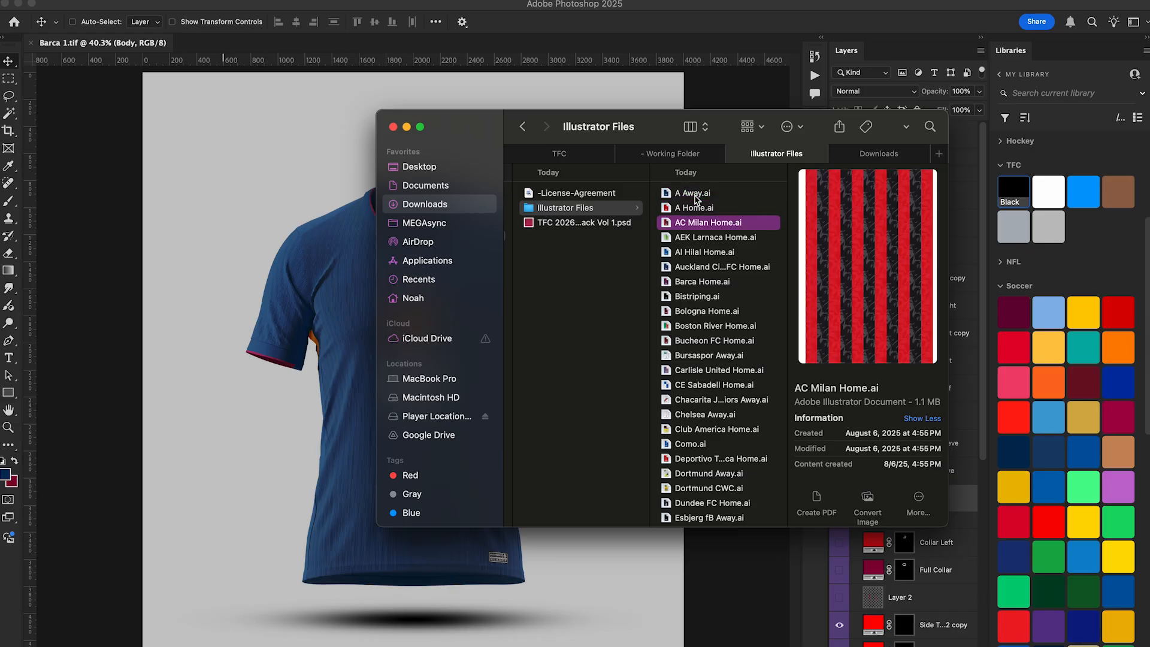
pyautogui.press('Down')
pyautogui.press('space')
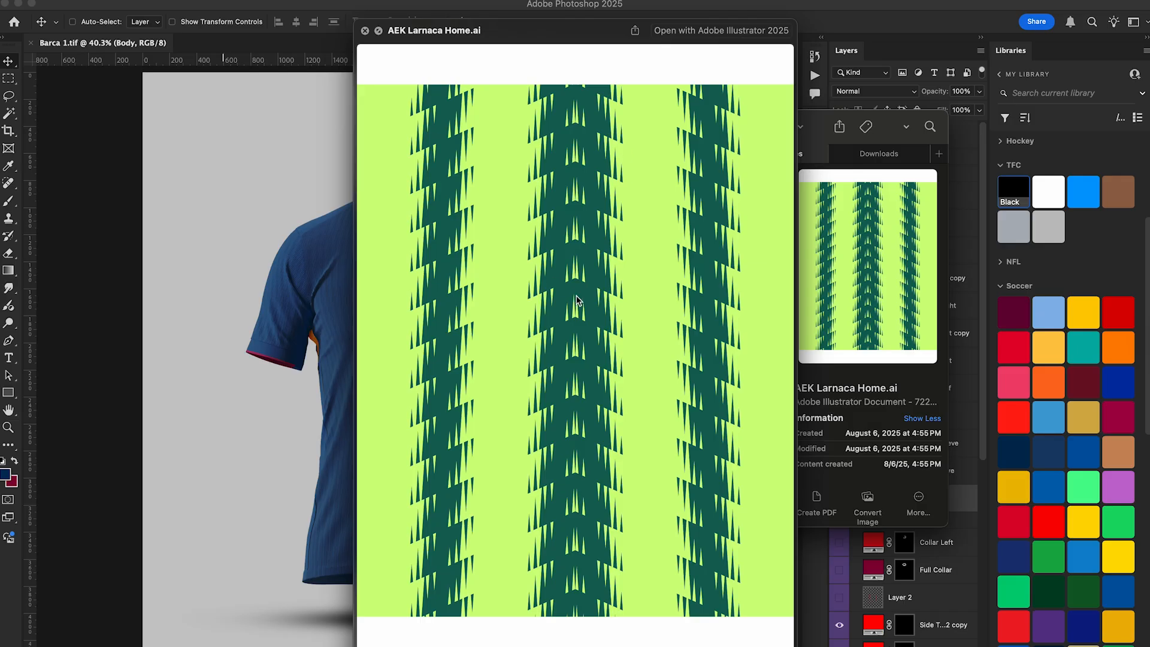
pyautogui.press('space')
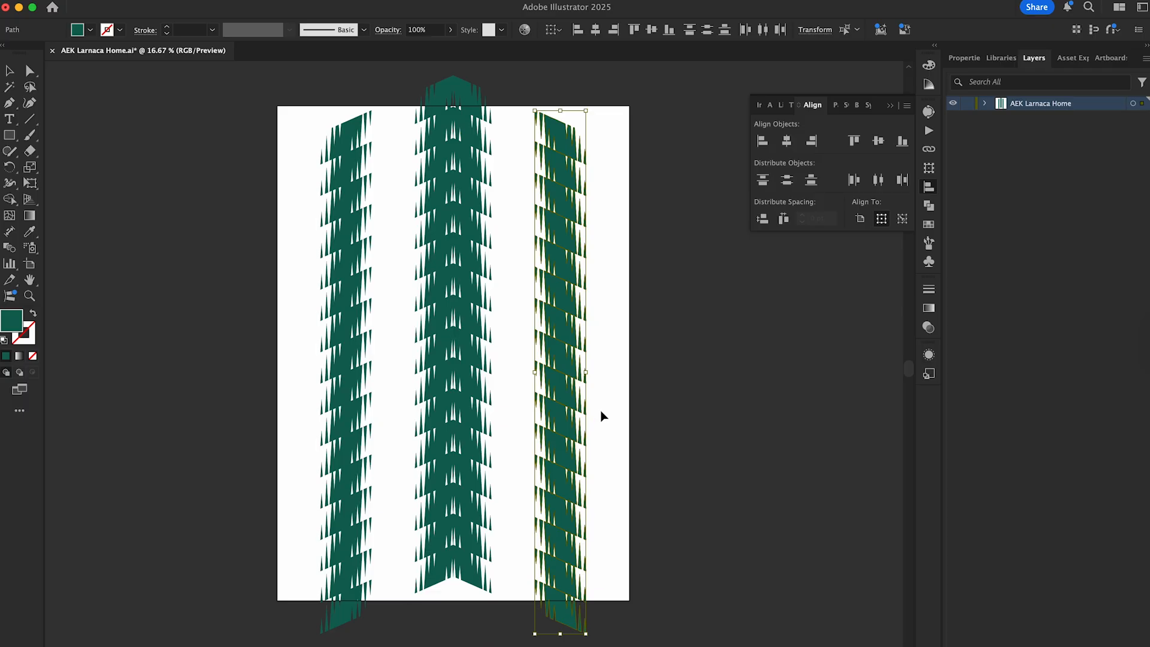
# - Select all pieces of the right-hand green stripe on the artboard, group them and copy the group
pyautogui.click(653, 357)
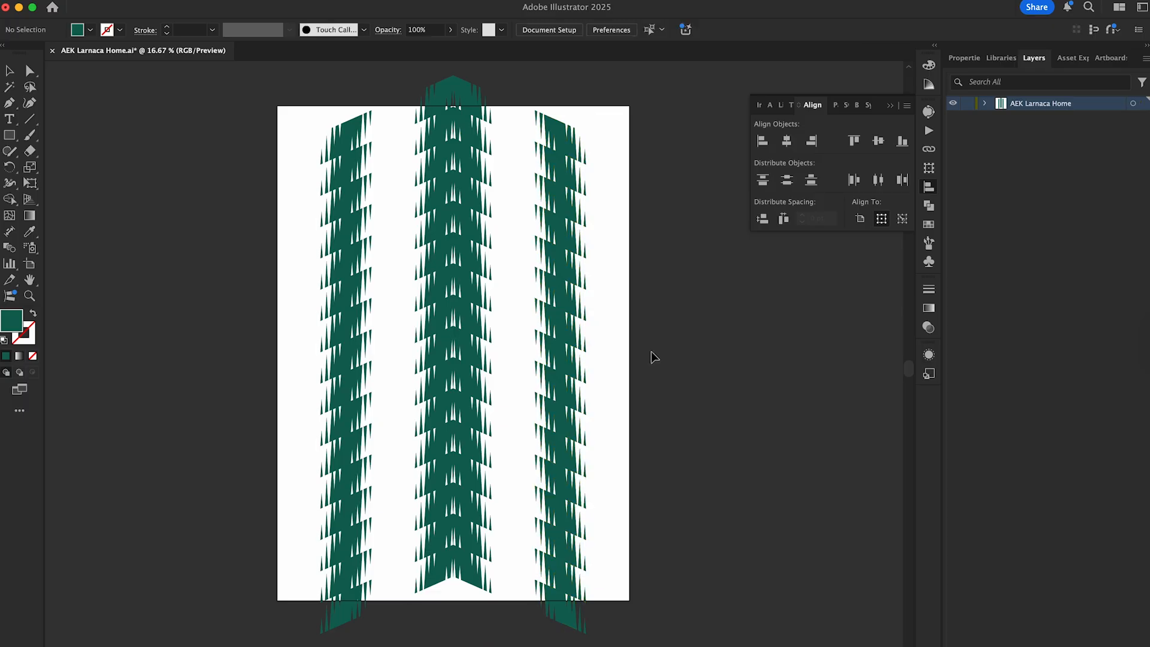
pyautogui.moveTo(612, 91); pyautogui.dragTo(514, 565)
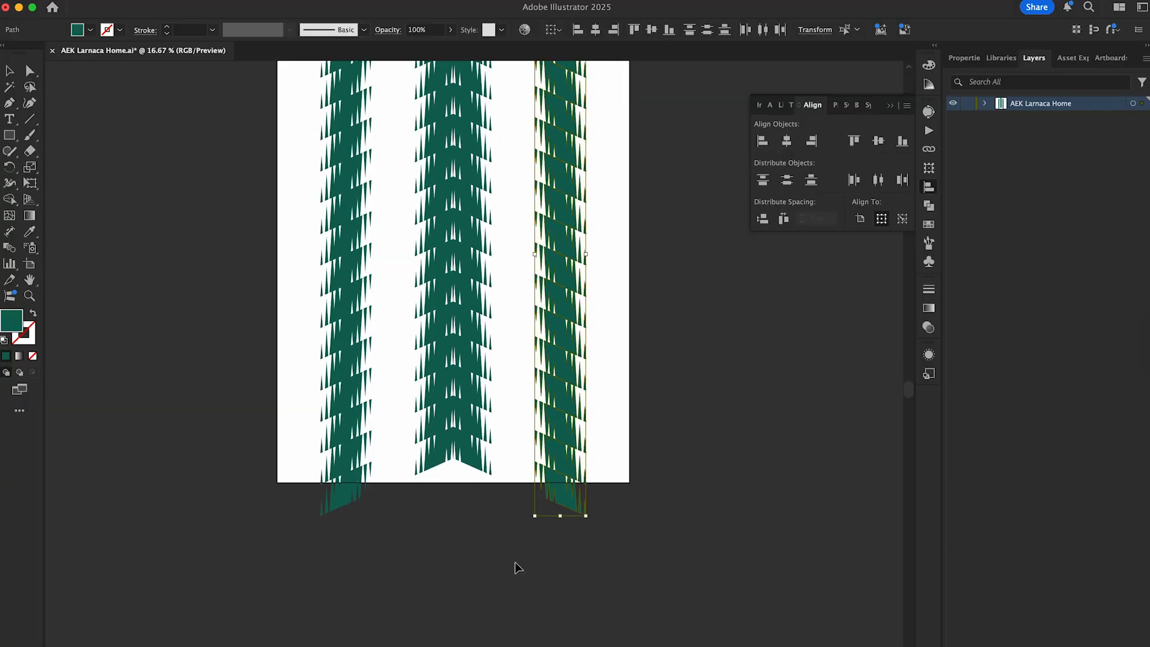
pyautogui.scroll(2, 642, 438)
pyautogui.scroll(1, 641, 438)
pyautogui.press('super+g')
pyautogui.scroll(2, 641, 439)
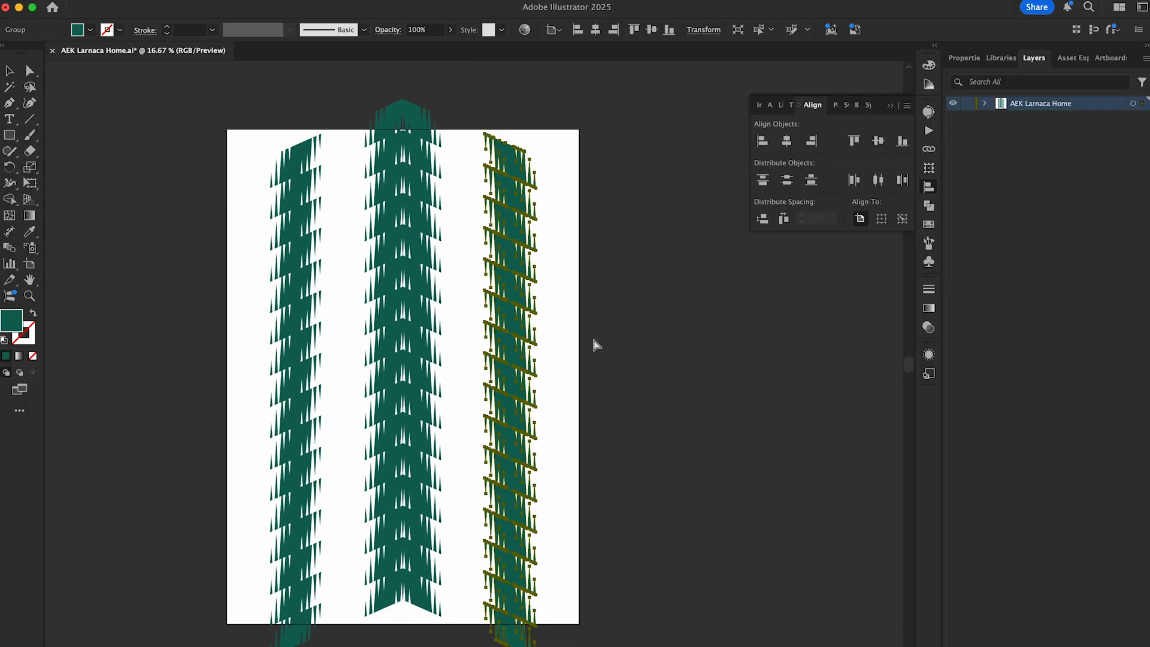
# - Switch to Photoshop, paste the stripe into the Body smart object above the color fill and scale it proportionally to 41.39%
pyautogui.press('super+Tab')
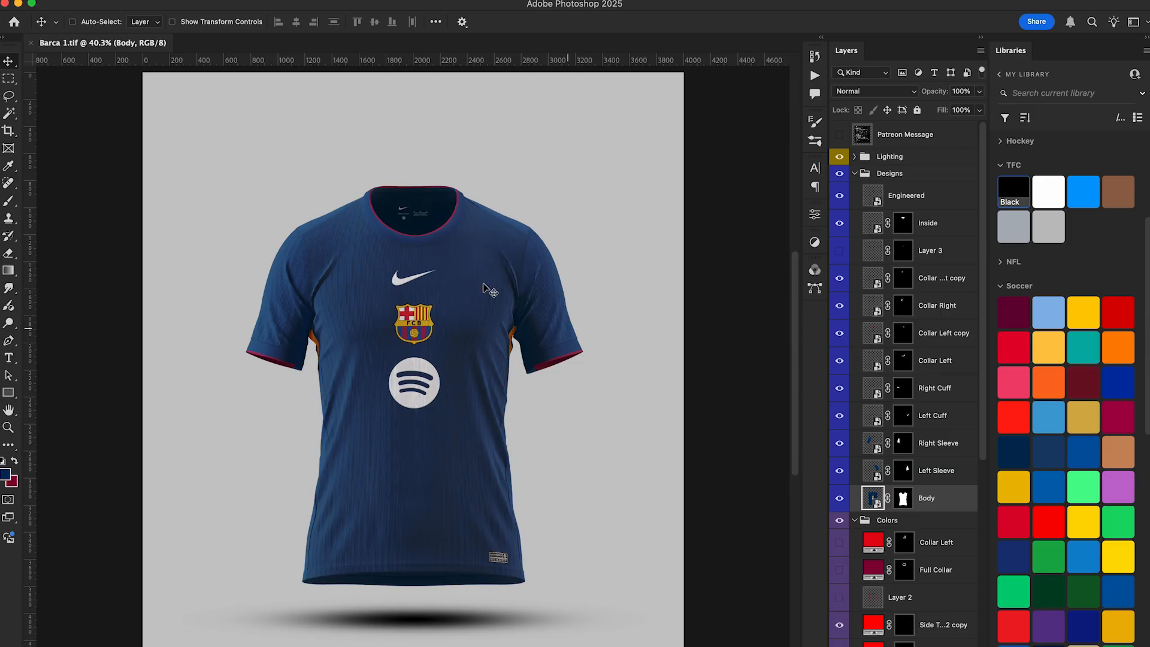
pyautogui.doubleClick(873, 498)
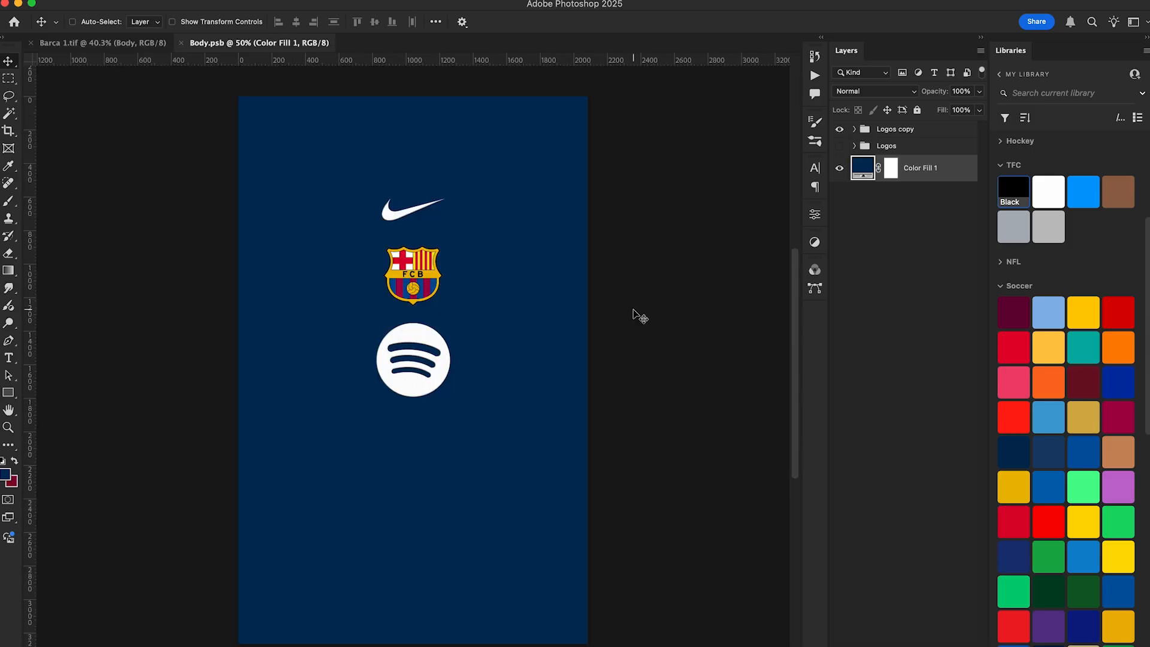
pyautogui.press('cmd+v')
pyautogui.click(639, 276)
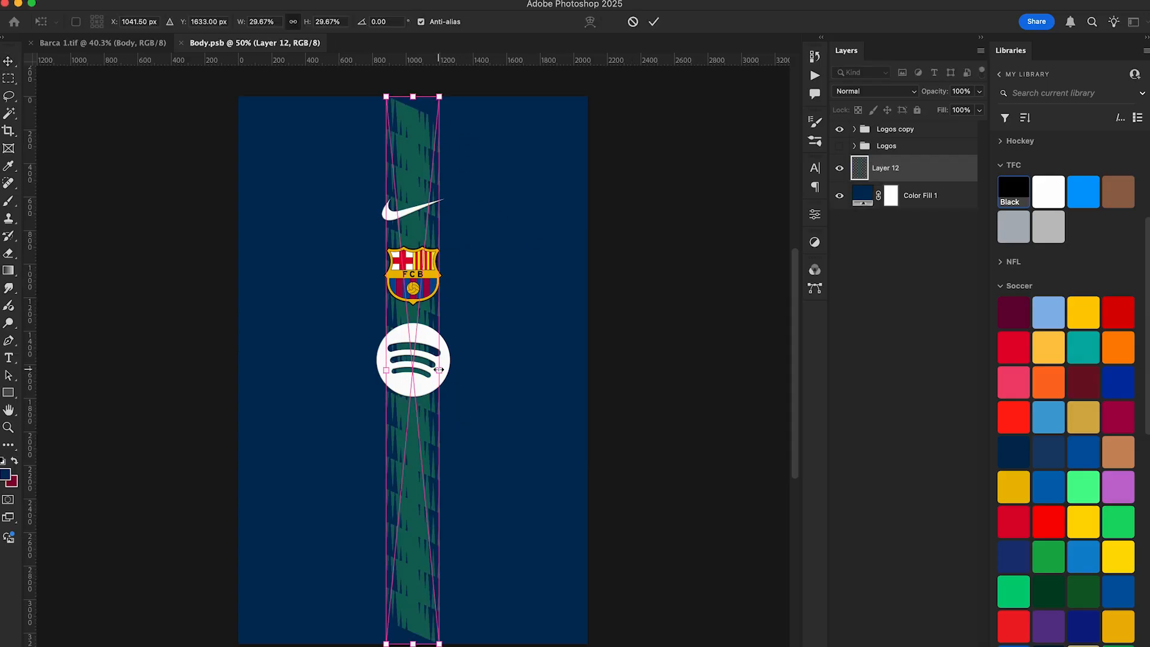
pyautogui.moveTo(440, 369); pyautogui.dragTo(449, 369)
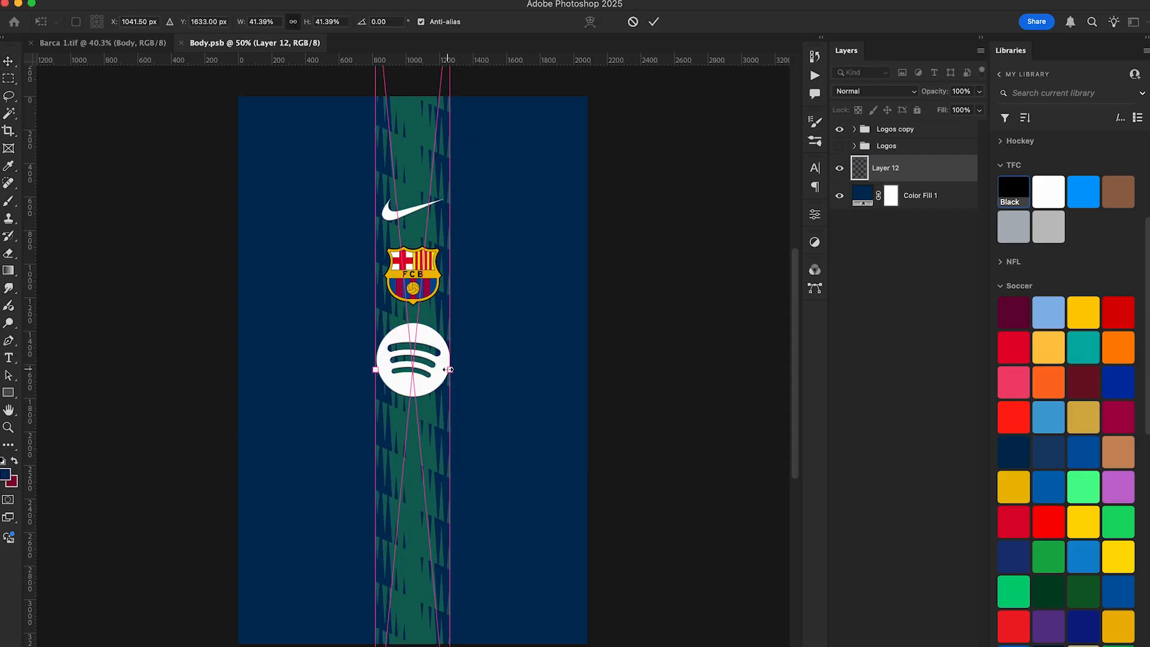
pyautogui.press('Return')
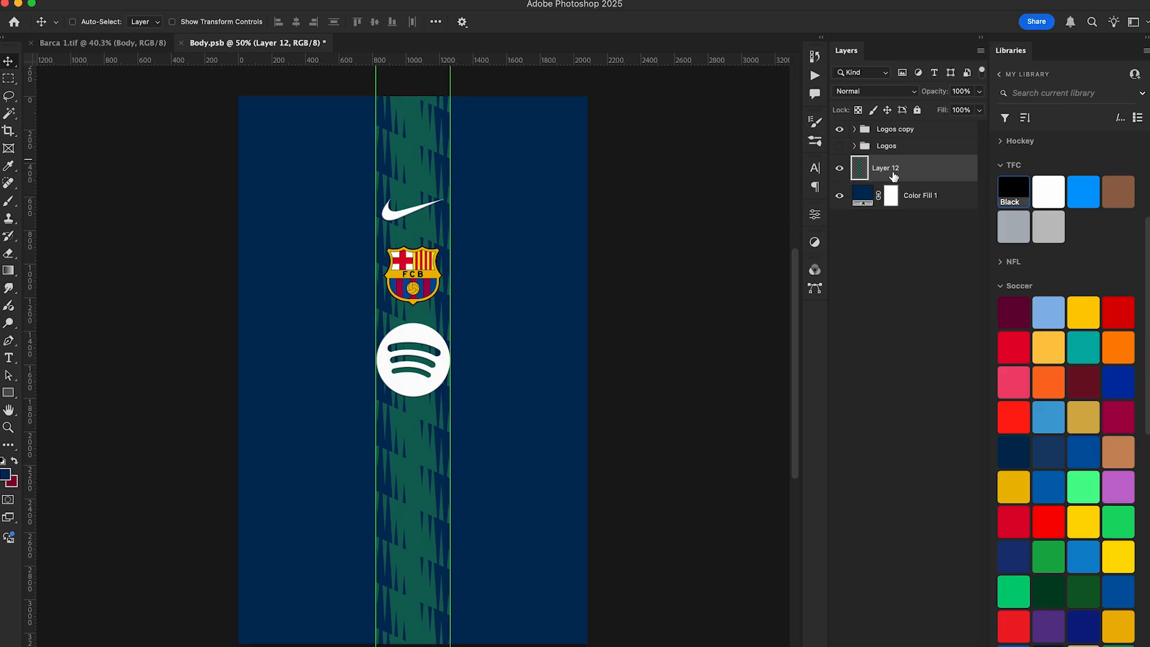
# - Recolor the pasted stripe with a Color Overlay in the maroon background color, and rasterize its layer style
pyautogui.doubleClick(939, 177)
pyautogui.click(574, 424)
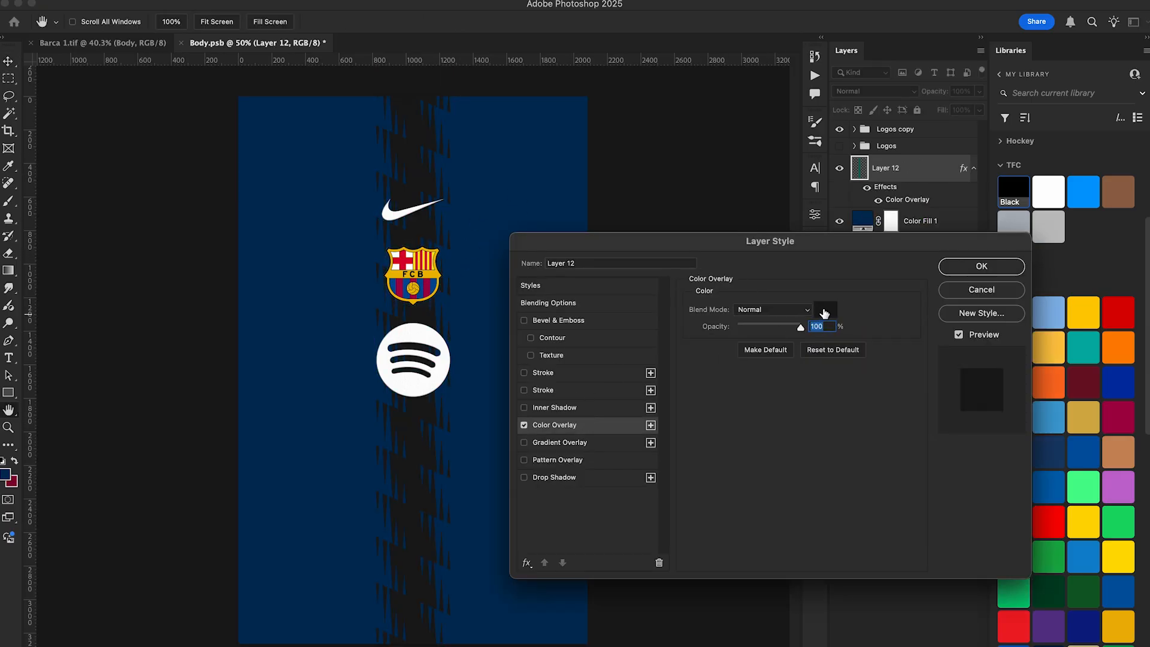
pyautogui.click(825, 309)
pyautogui.click(13, 481)
pyautogui.press('Return')
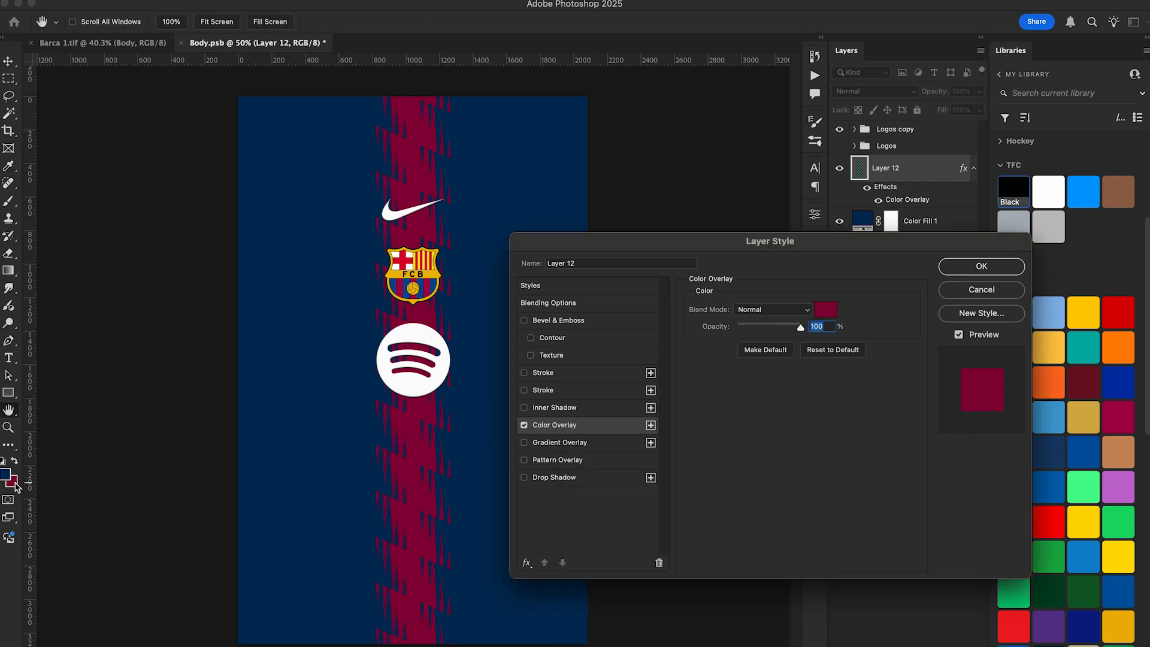
pyautogui.press('Return')
pyautogui.rightClick(927, 175)
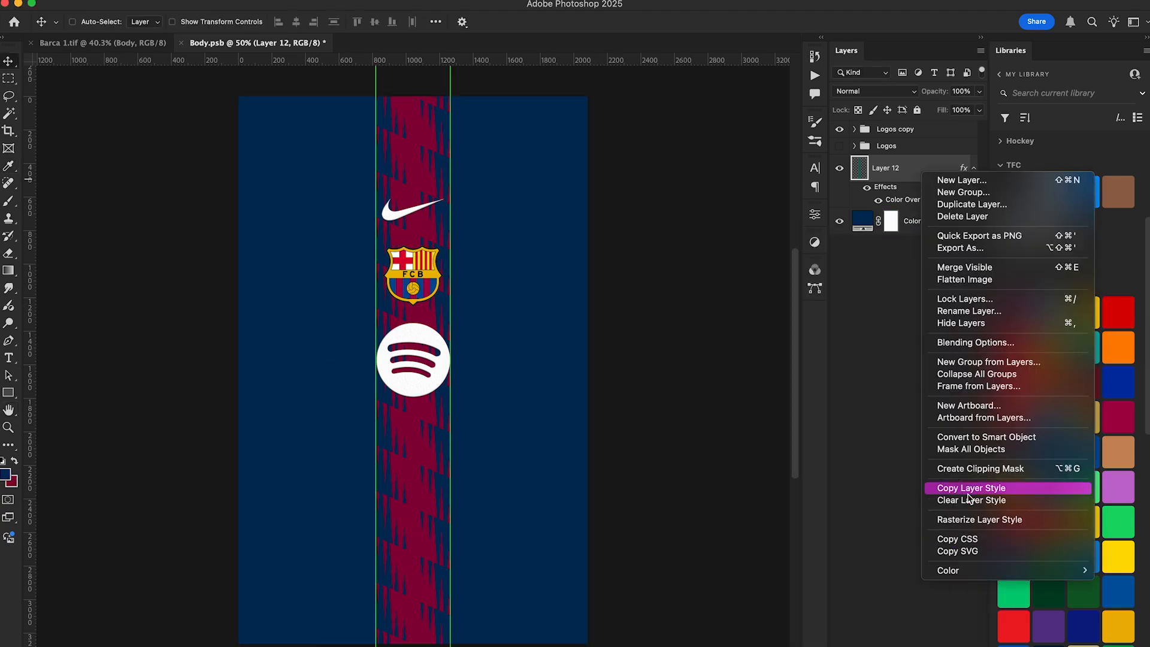
pyautogui.click(994, 520)
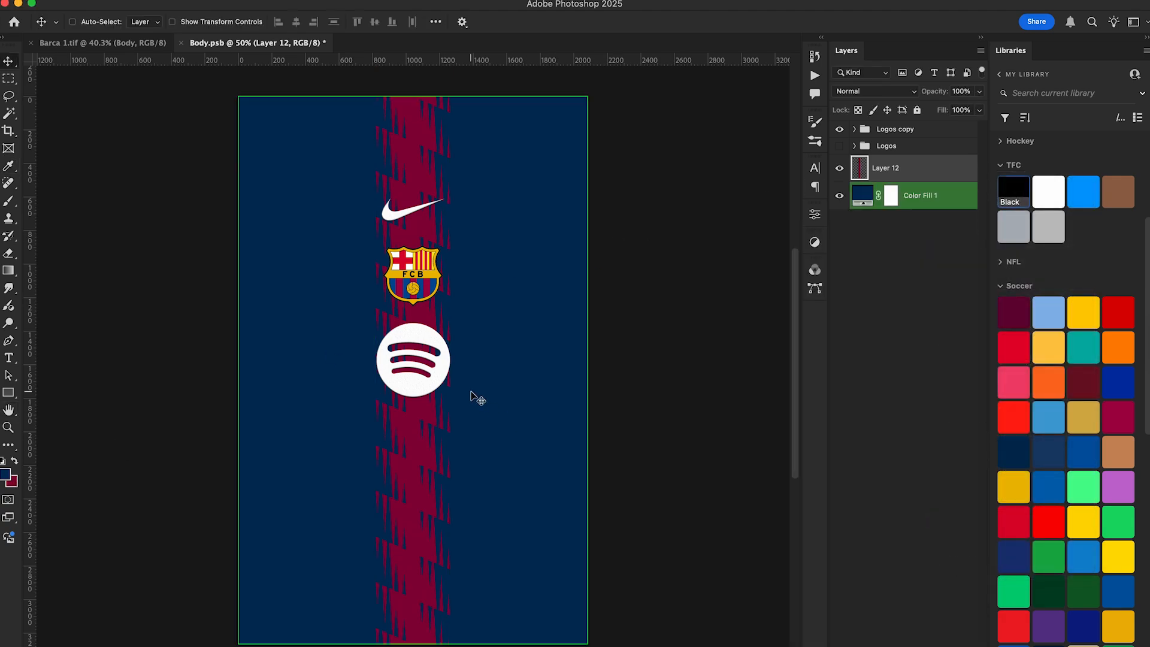
# - Duplicate the stripe layer, hide the original, and place the copy at the canvas's left edge, widened to about 480 px
pyautogui.hotkey('ctrl', 'j')
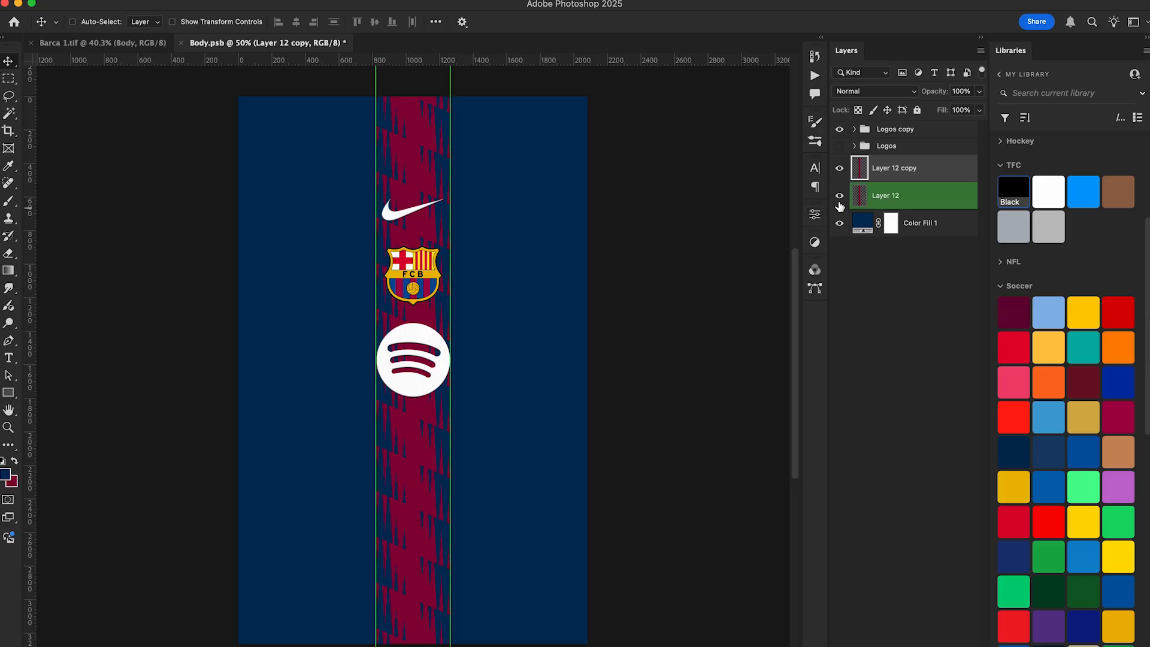
pyautogui.click(839, 195)
pyautogui.hotkey('ctrl', 't')
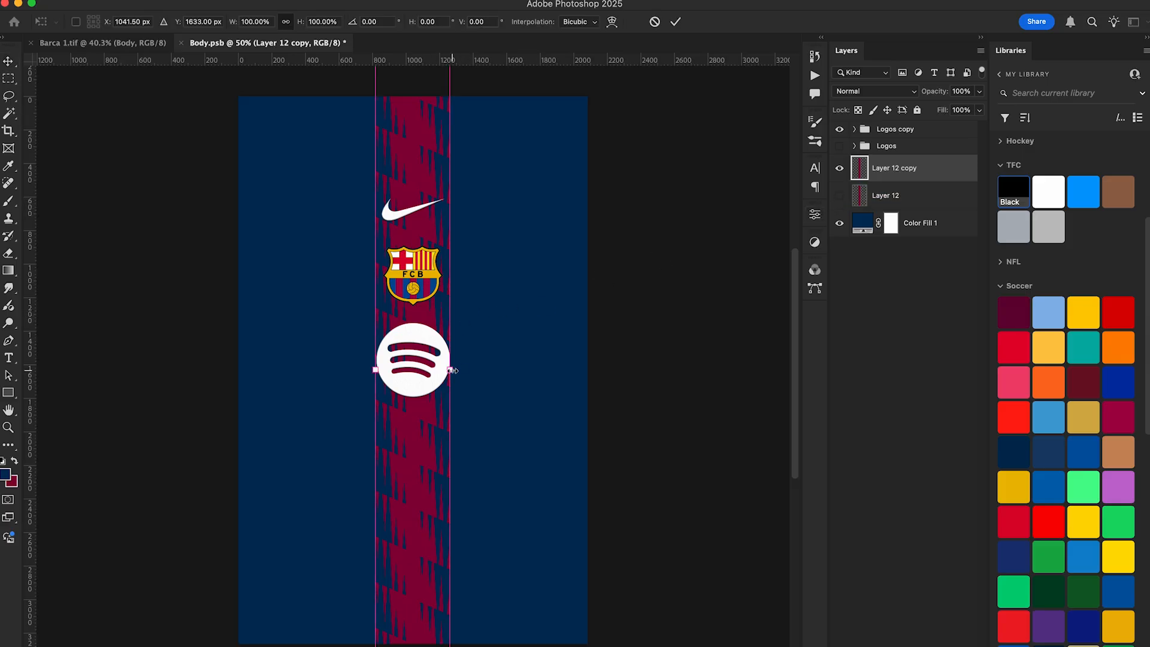
pyautogui.moveTo(452, 370); pyautogui.dragTo(436, 350)
pyautogui.press('Return')
# - Duplicate the widened stripe beside the first with a navy gap, and duplicate that pair across the rest of the canvas
pyautogui.press('super+j')
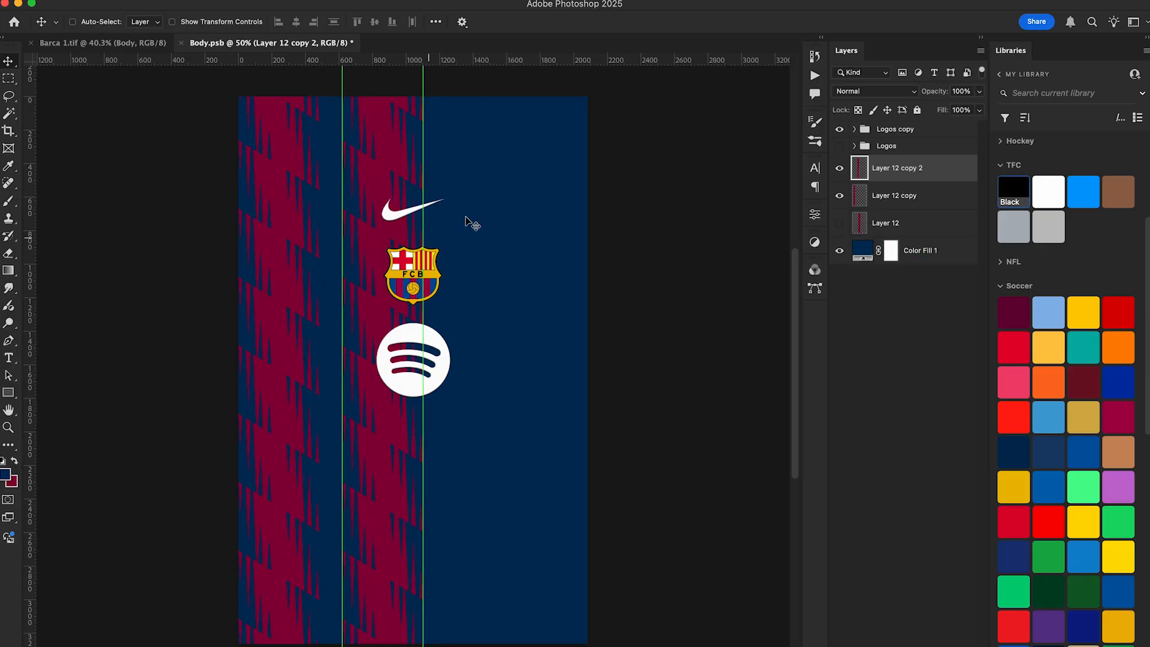
pyautogui.keyDown('shift'); pyautogui.click(923, 202); pyautogui.keyUp('shift')
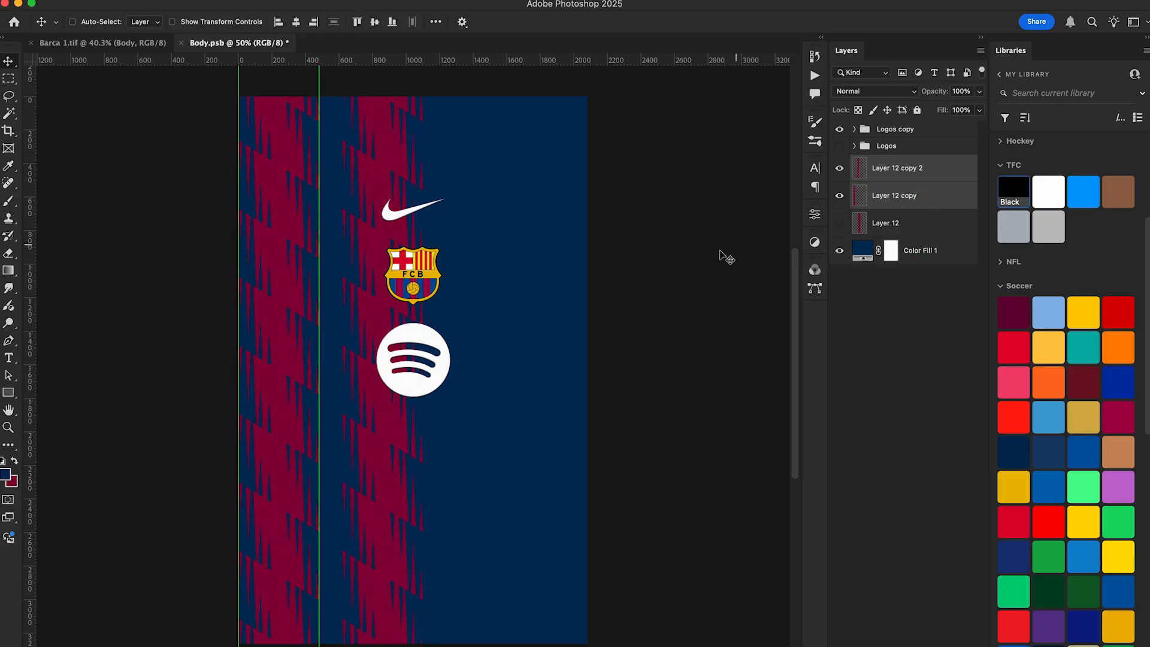
pyautogui.press('super+semicolon')
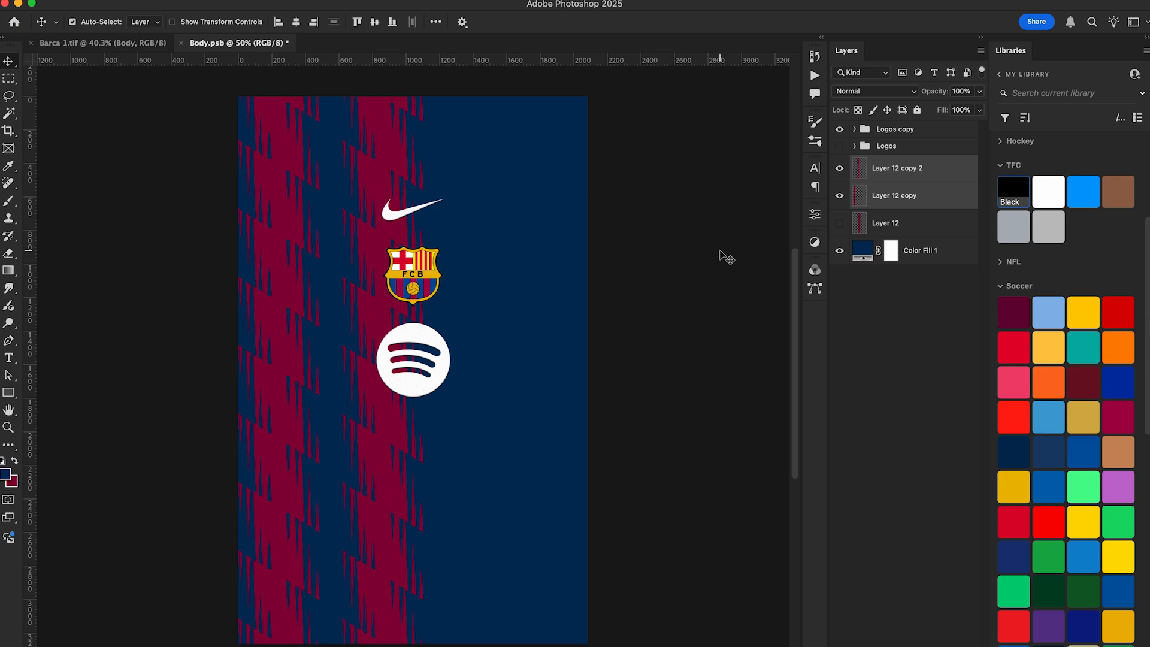
pyautogui.press('super+j')
pyautogui.press('super+semicolon')
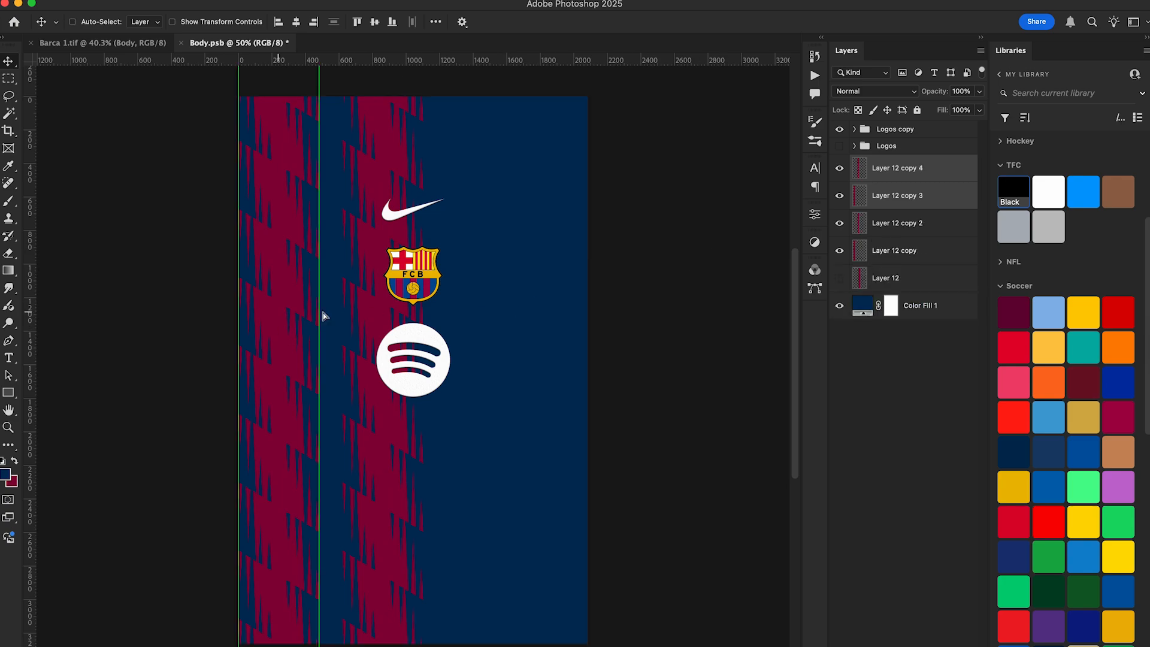
pyautogui.moveTo(322, 313); pyautogui.dragTo(496, 317)
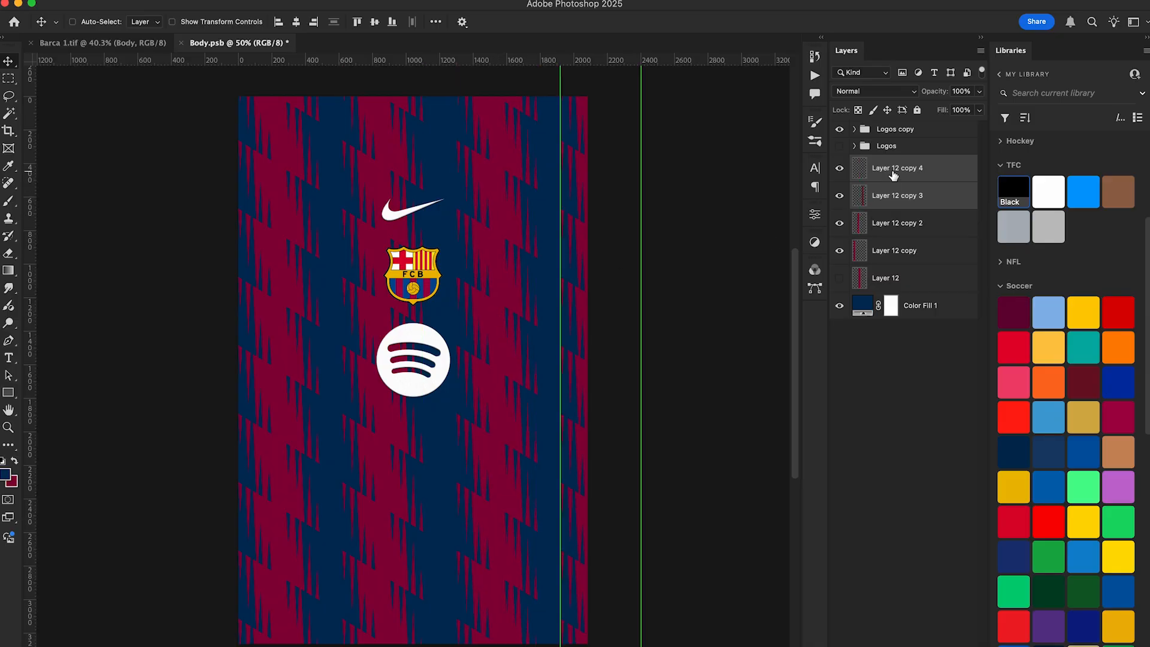
# - Select all four visible stripe copies and scale their width to 86.76% to fit the canvas width
pyautogui.moveTo(891, 173); pyautogui.dragTo(897, 256)
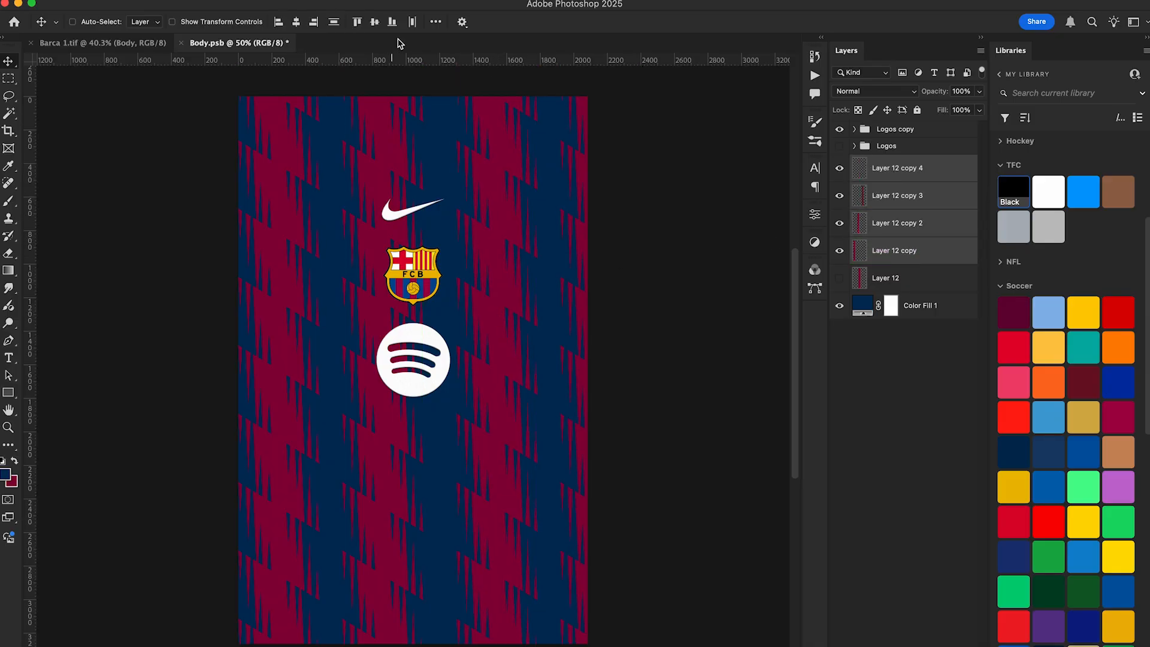
pyautogui.click(436, 23)
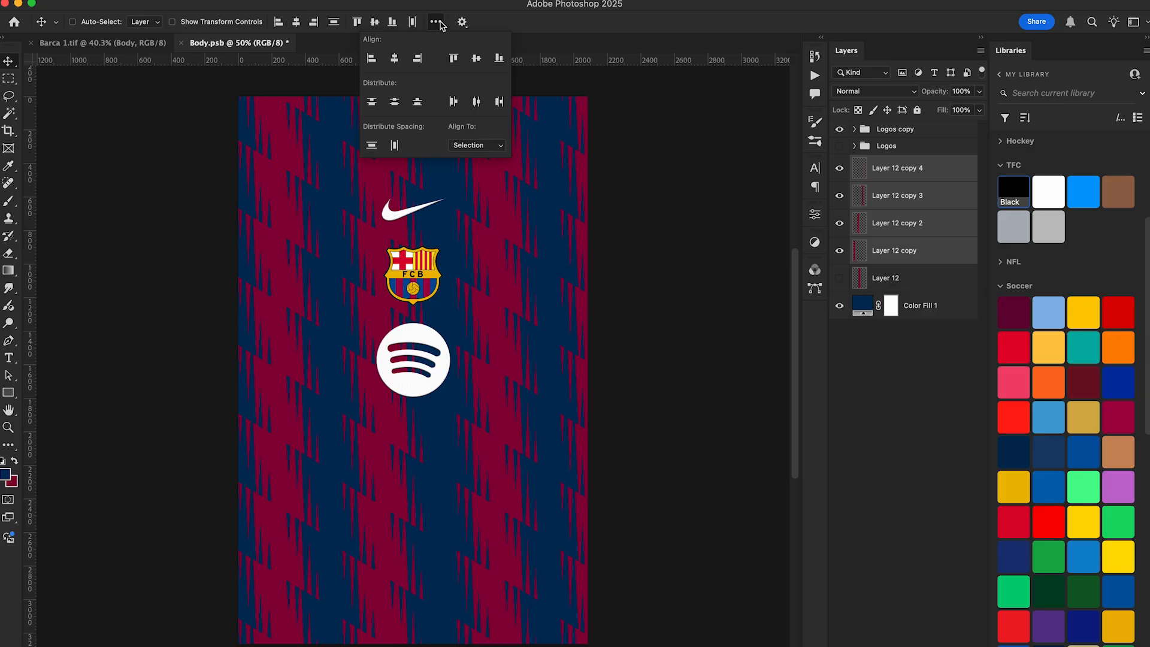
pyautogui.click(590, 404)
pyautogui.press('super+t')
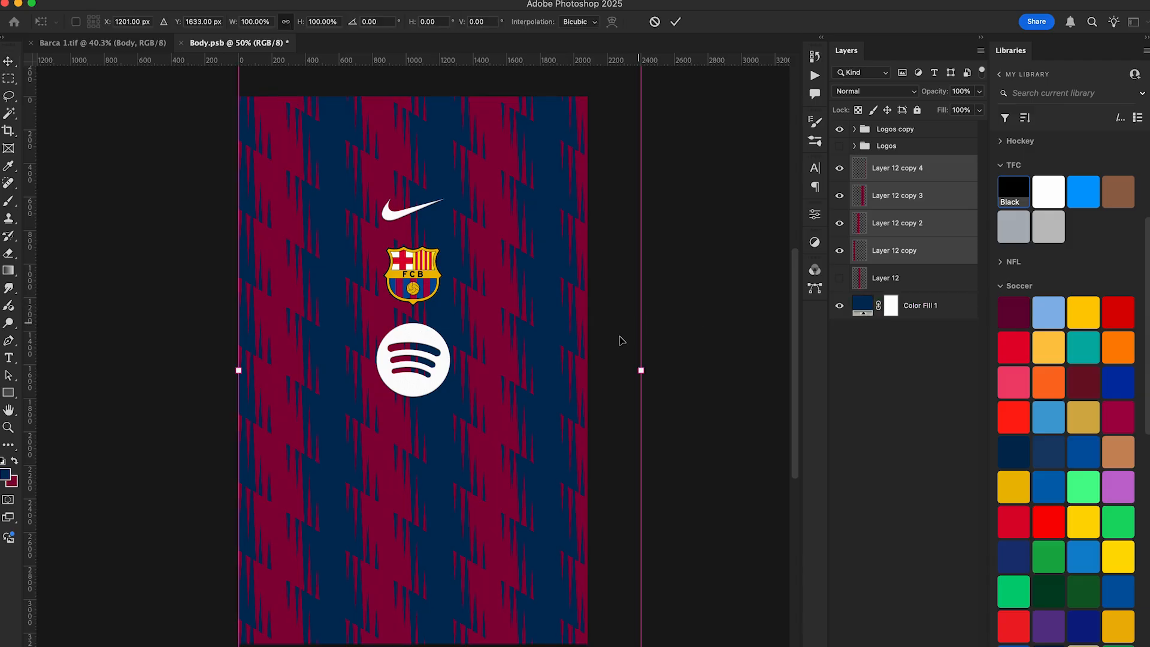
pyautogui.moveTo(641, 370); pyautogui.dragTo(587, 372)
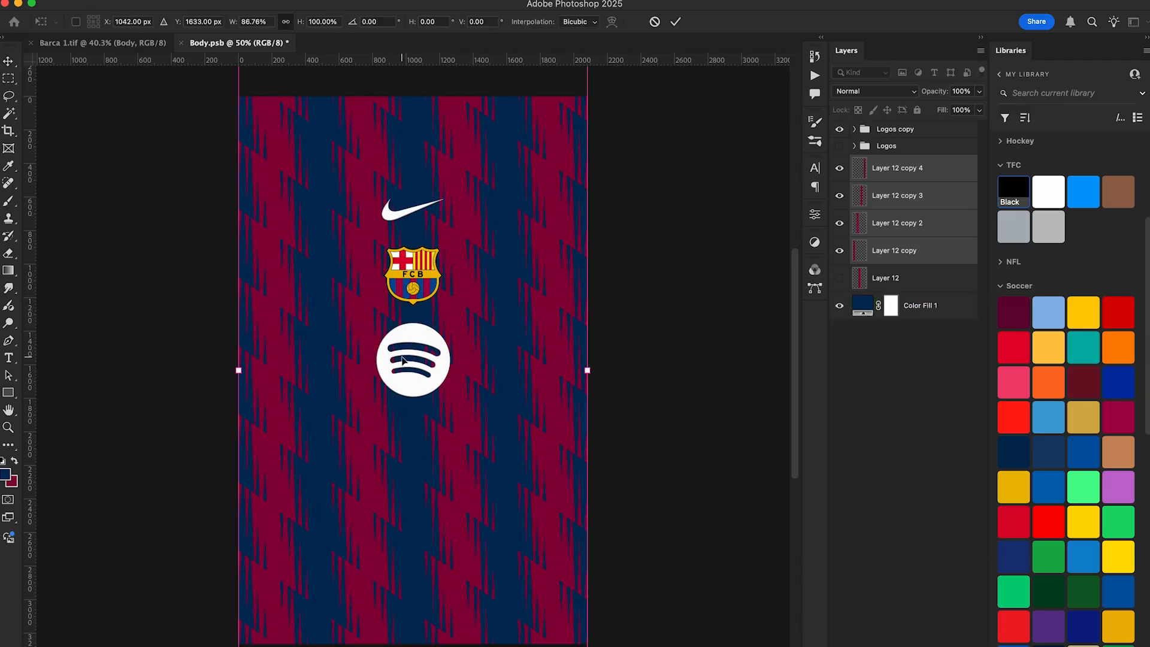
pyautogui.press('Return')
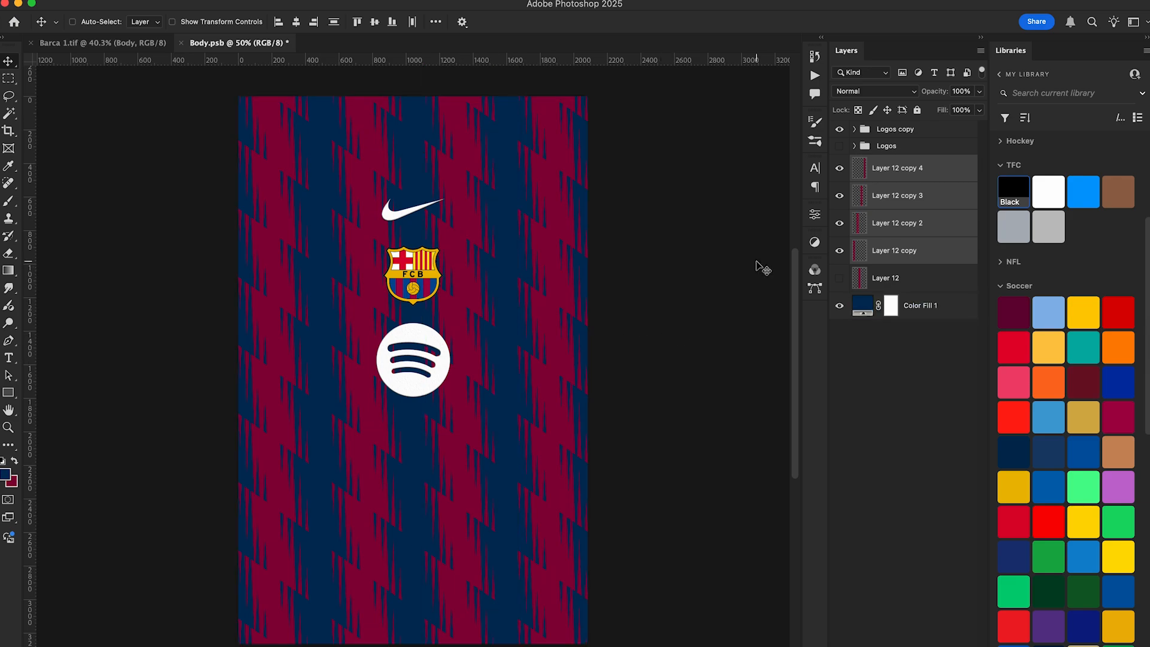
# - Shift the first and third stripes vertically to stagger them against the others, and fine-tune the first stripe's vertical position
pyautogui.click(839, 196)
pyautogui.click(839, 196)
pyautogui.click(899, 196)
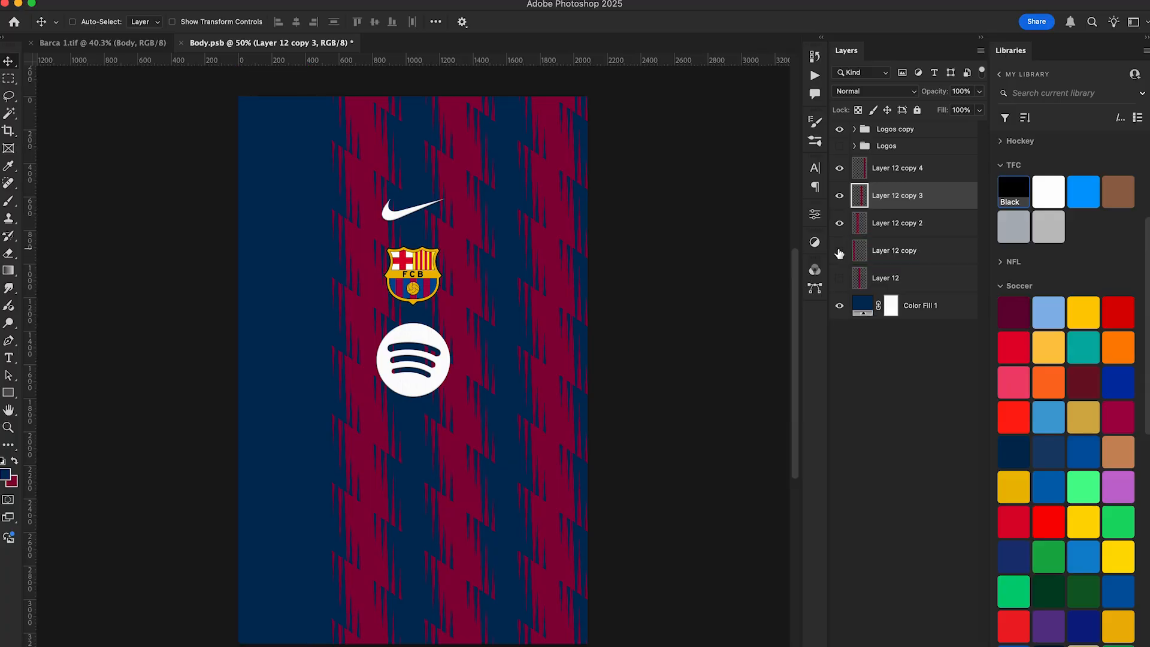
pyautogui.keyDown('super'); pyautogui.click(898, 250); pyautogui.keyUp('super')
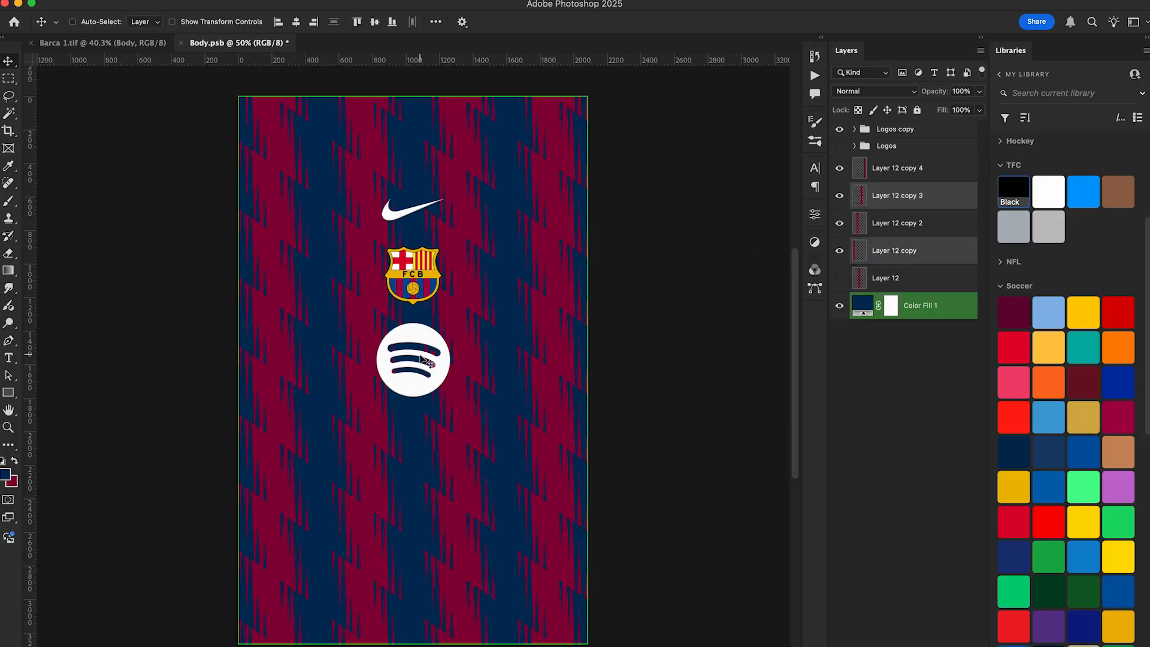
pyautogui.moveTo(425, 359); pyautogui.dragTo(419, 312)
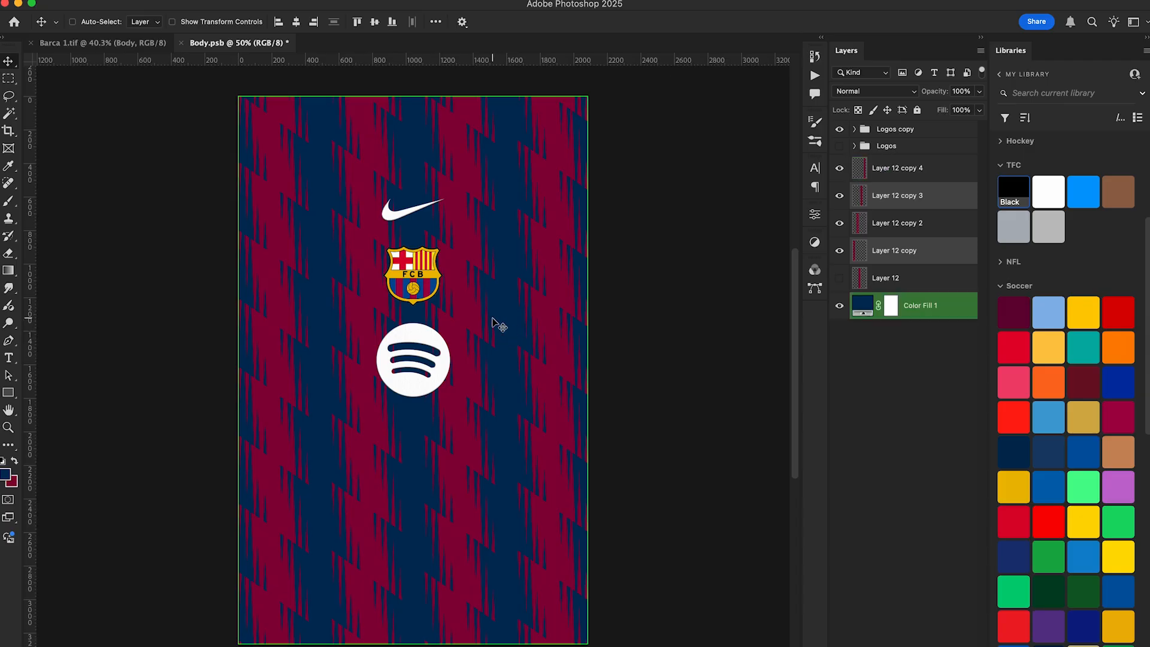
pyautogui.moveTo(492, 318); pyautogui.dragTo(492, 328)
pyautogui.click(884, 257)
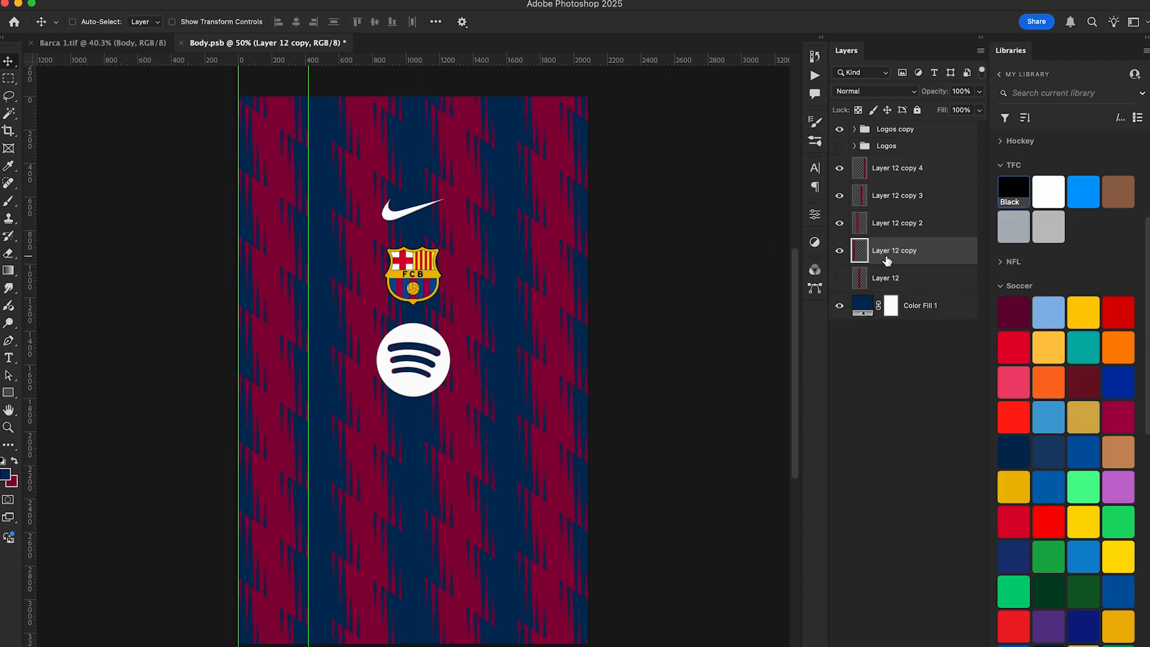
pyautogui.moveTo(495, 280); pyautogui.dragTo(494, 295)
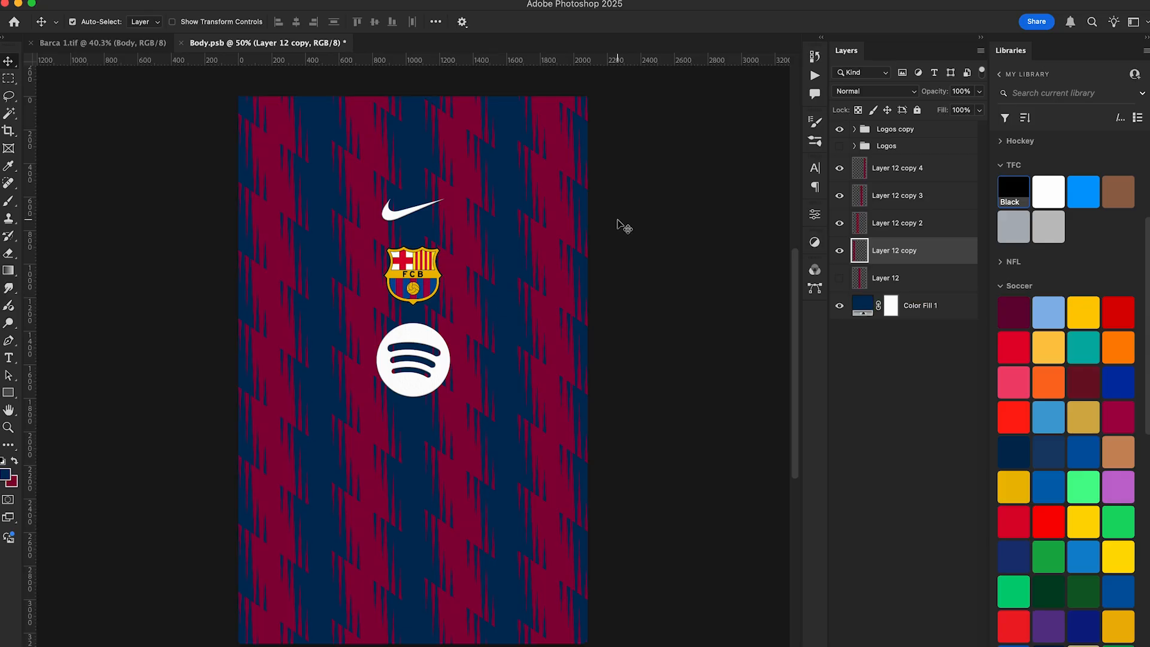
# - Group the four visible stripe layers, leaving the hidden original stripe outside the group
pyautogui.press('super+minus')
pyautogui.press('super+minus')
pyautogui.press('super+minus')
pyautogui.press('super+0')
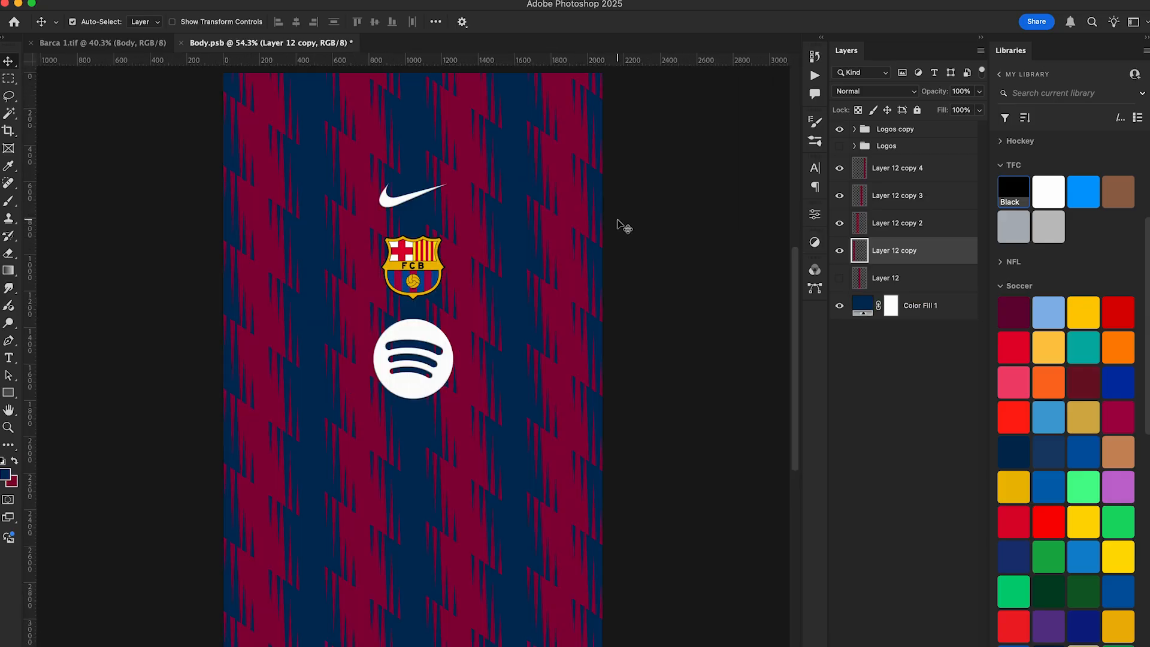
pyautogui.click(894, 169)
pyautogui.keyDown('shift'); pyautogui.click(893, 250); pyautogui.keyUp('shift')
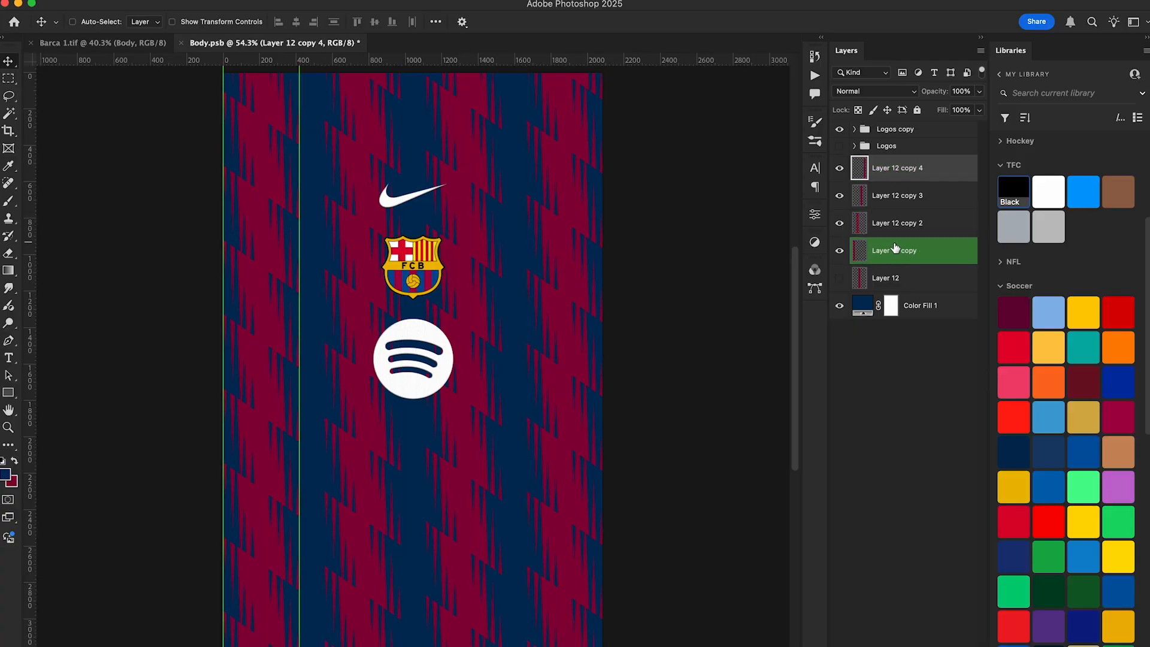
pyautogui.press('super+g')
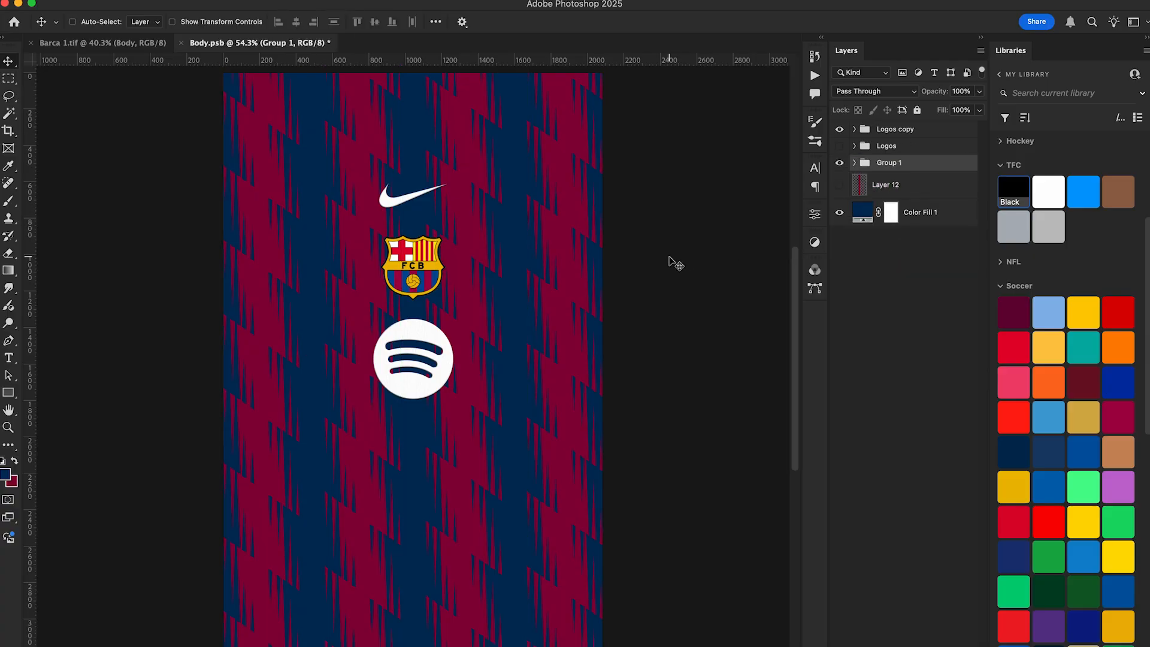
# - Duplicate the stripe group, merge the duplicate into a single layer, and hide the original group
pyautogui.press('super+j')
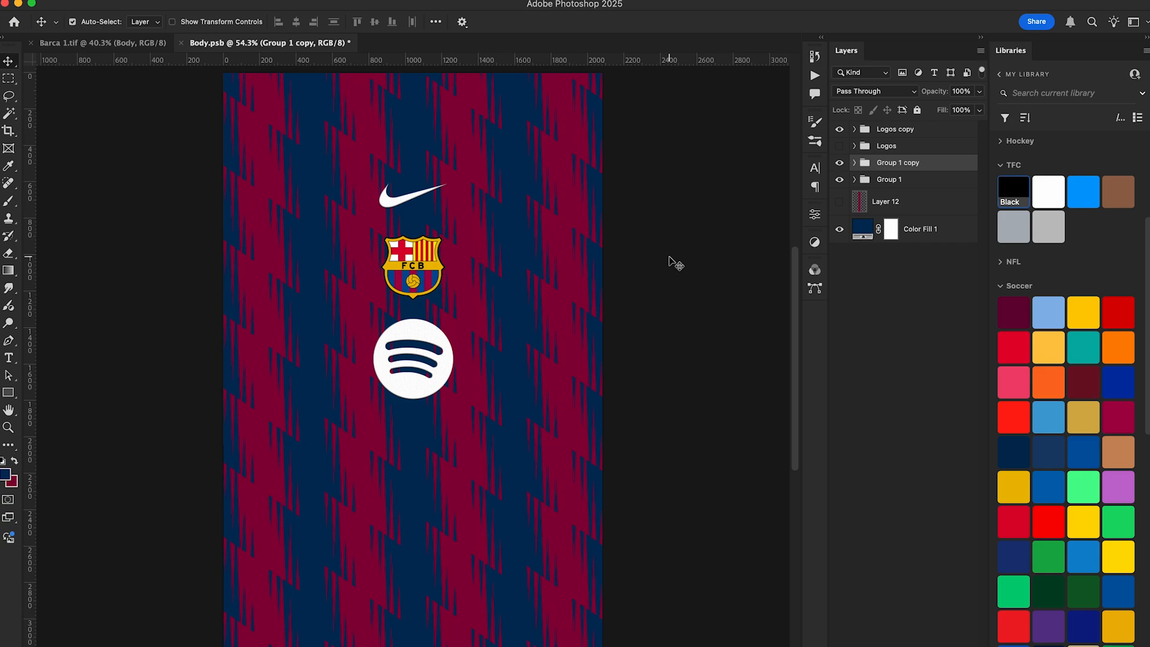
pyautogui.press('super+e')
pyautogui.click(839, 190)
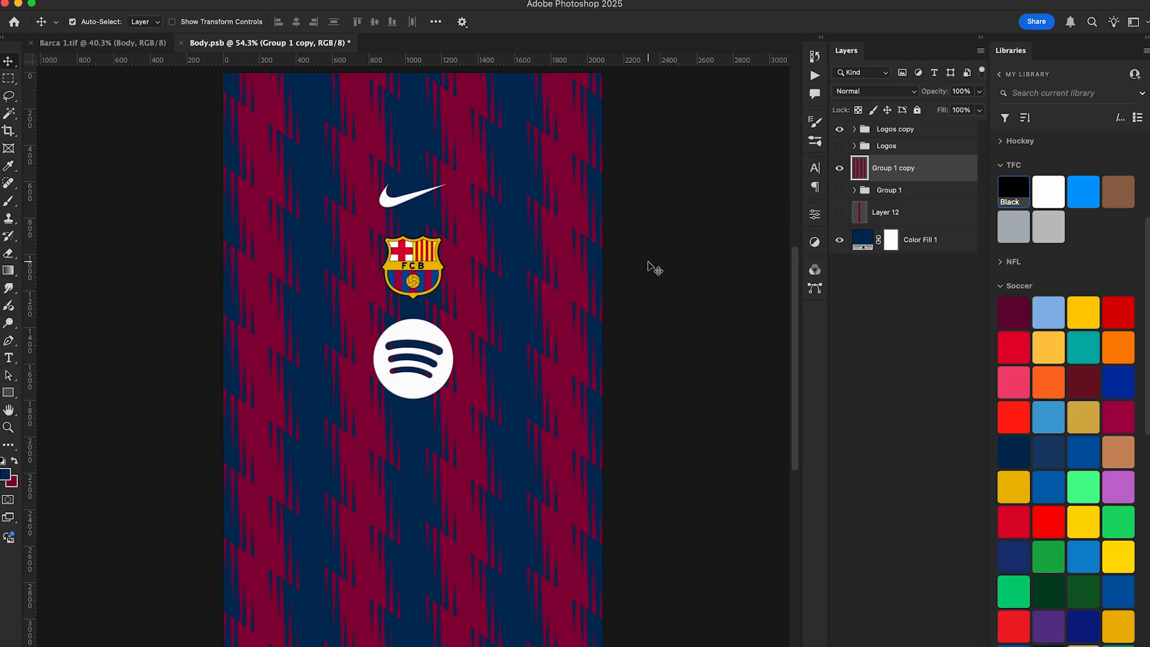
# - Duplicate the merged stripes layer and turn the copy white with Hue/Saturation at Lightness +100
pyautogui.press('super+j')
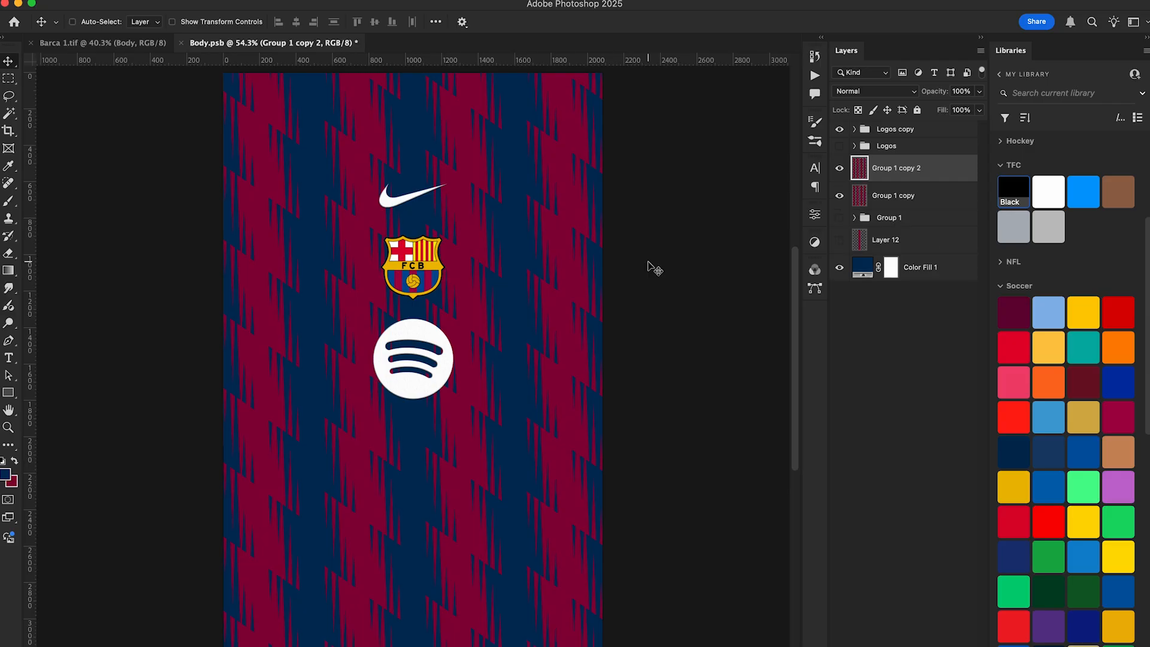
pyautogui.press('super+u')
pyautogui.moveTo(713, 448); pyautogui.dragTo(910, 448)
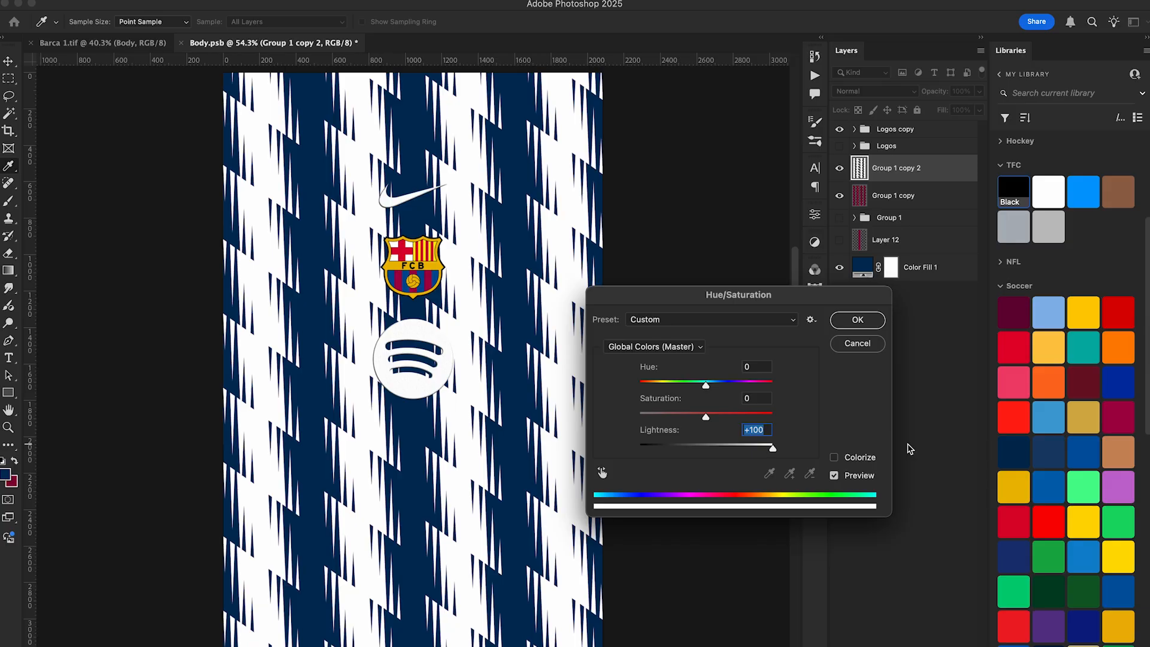
pyautogui.press('Return')
# - Move the white stripes layer beneath the maroon stripes and offset it so its edges show over the navy
pyautogui.press('v')
pyautogui.moveTo(914, 174); pyautogui.dragTo(912, 200)
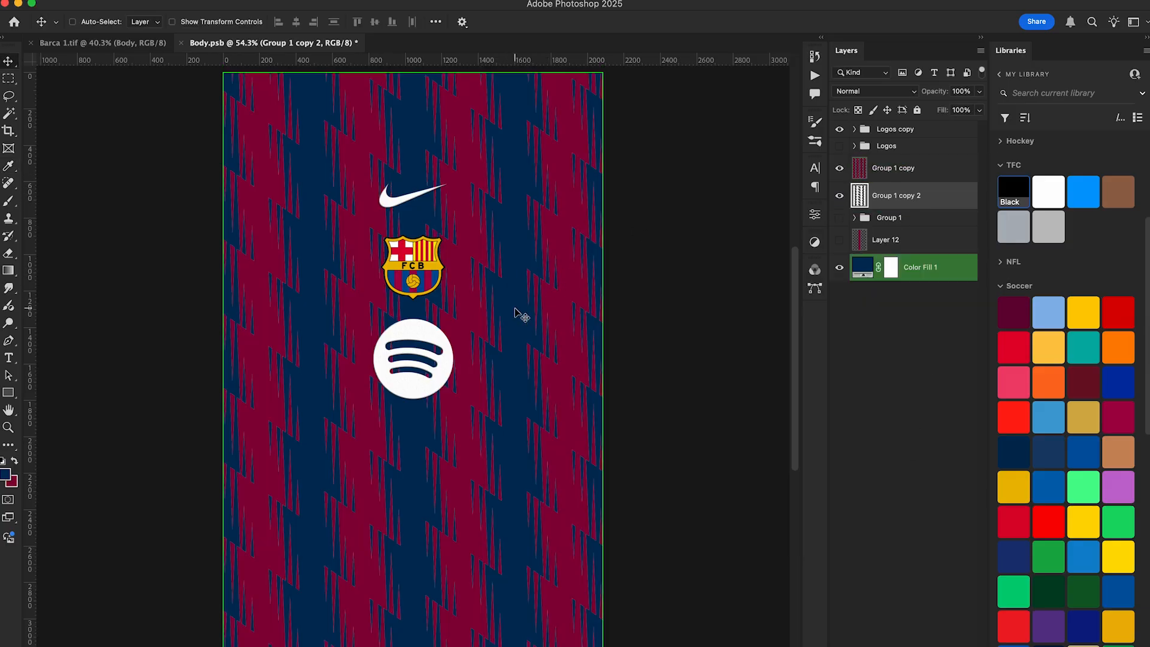
pyautogui.moveTo(521, 316); pyautogui.dragTo(506, 309)
# - Set the white stripes layer's blend mode to Overlay and its opacity to 30%
pyautogui.click(862, 91)
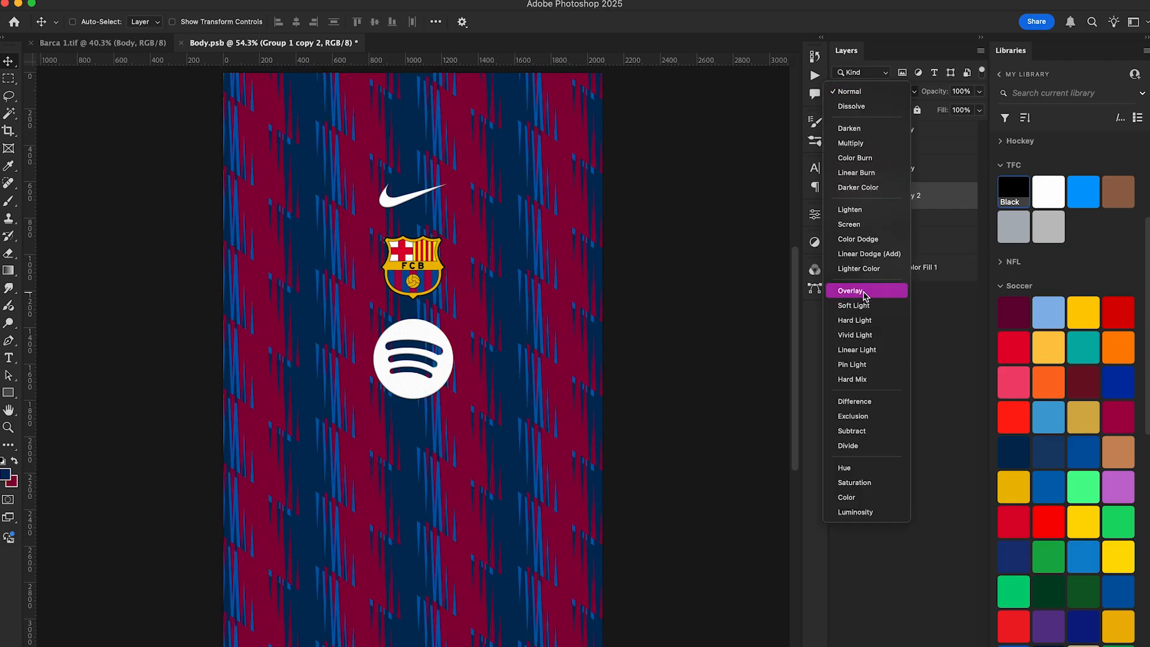
pyautogui.click(863, 291)
pyautogui.moveTo(938, 91); pyautogui.dragTo(886, 92)
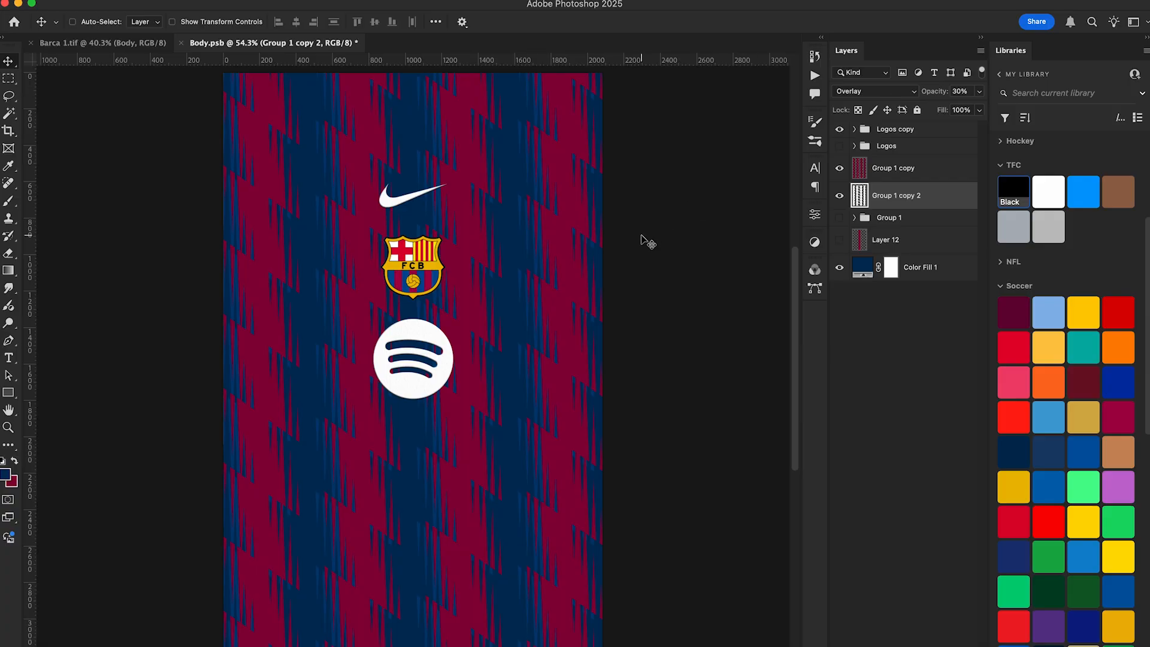
pyautogui.moveTo(639, 235); pyautogui.dragTo(639, 233)
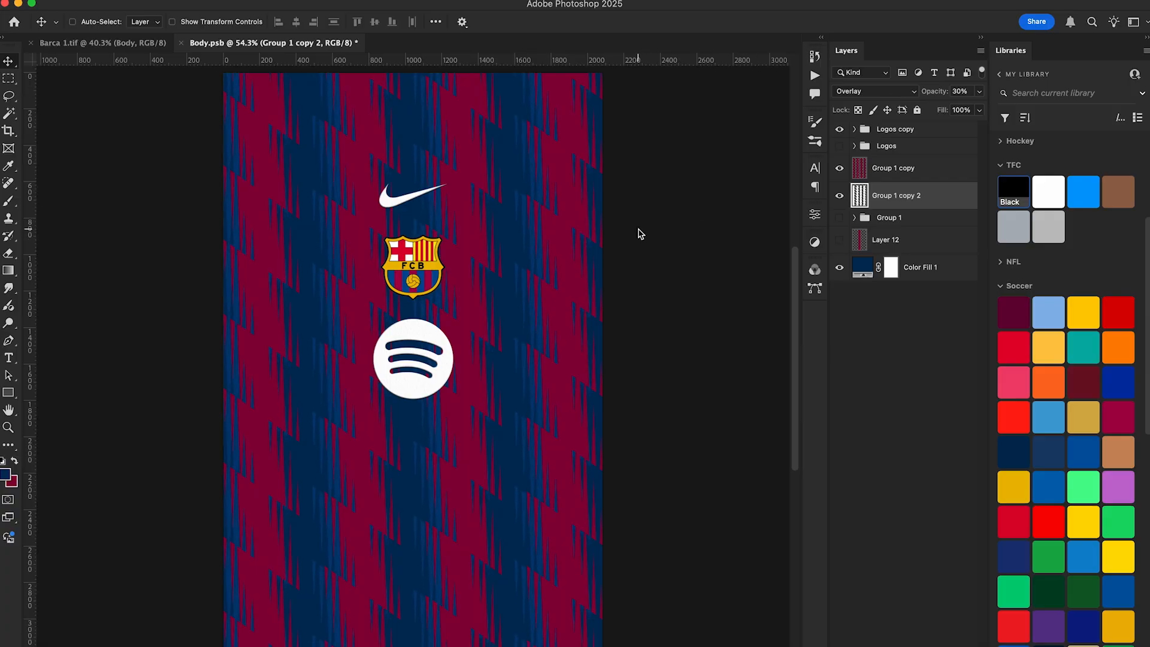
pyautogui.click(962, 91)
pyautogui.write('20')
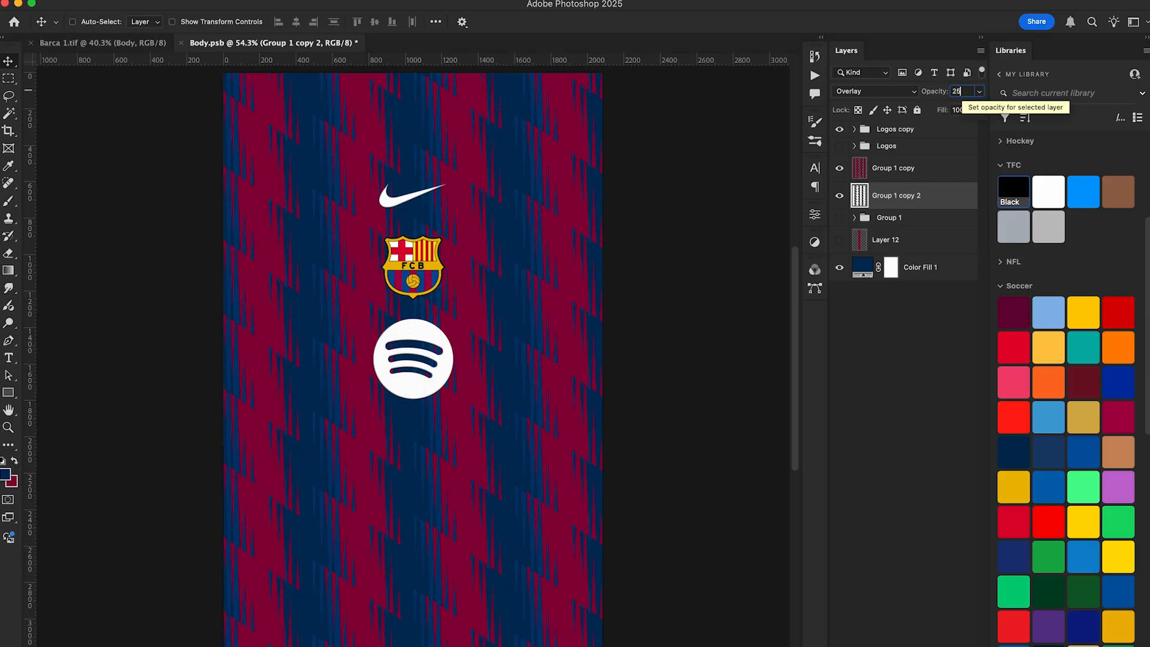
pyautogui.press('BackSpace')
pyautogui.write('30')
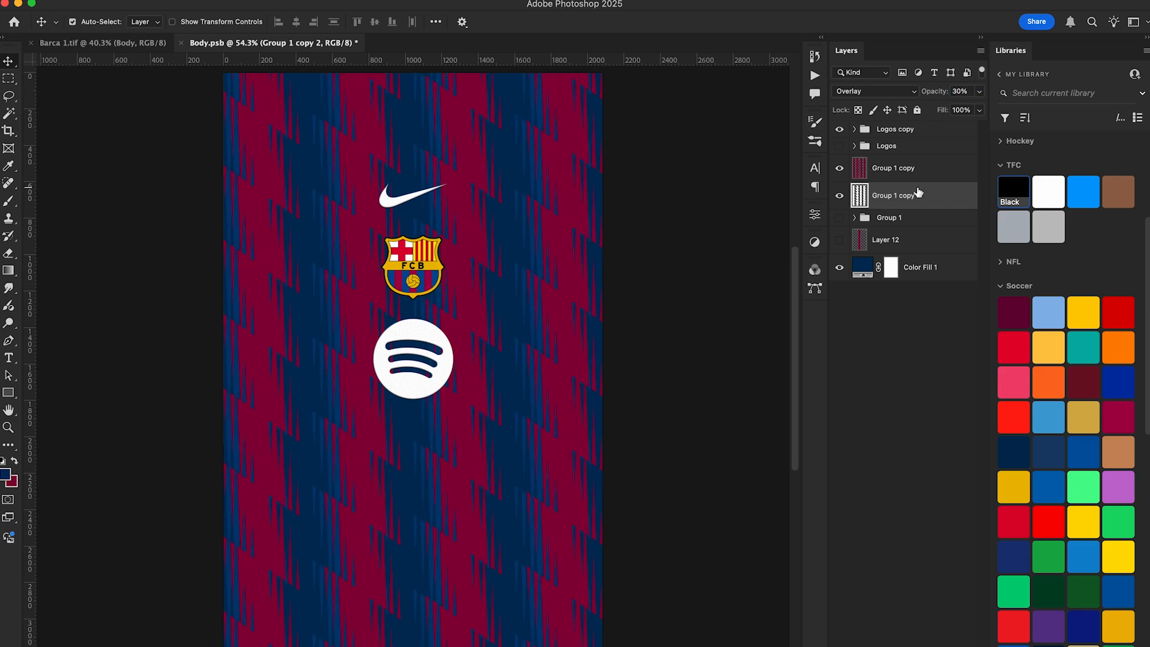
# - Duplicate the Overlay stripes above the maroon stripes, clip the copy to them, and offset it to create lighter shards
pyautogui.press('super+j')
pyautogui.moveTo(917, 197); pyautogui.dragTo(912, 163)
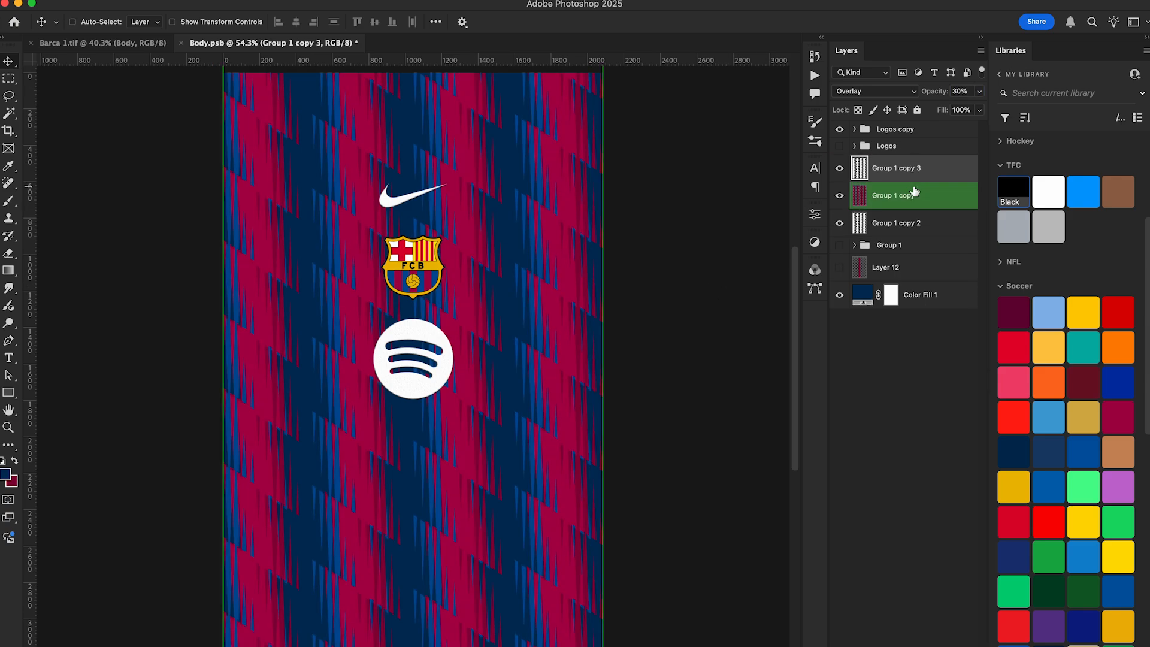
pyautogui.keyDown('alt'); pyautogui.click(917, 180); pyautogui.keyUp('alt')
pyautogui.moveTo(483, 298); pyautogui.dragTo(456, 259)
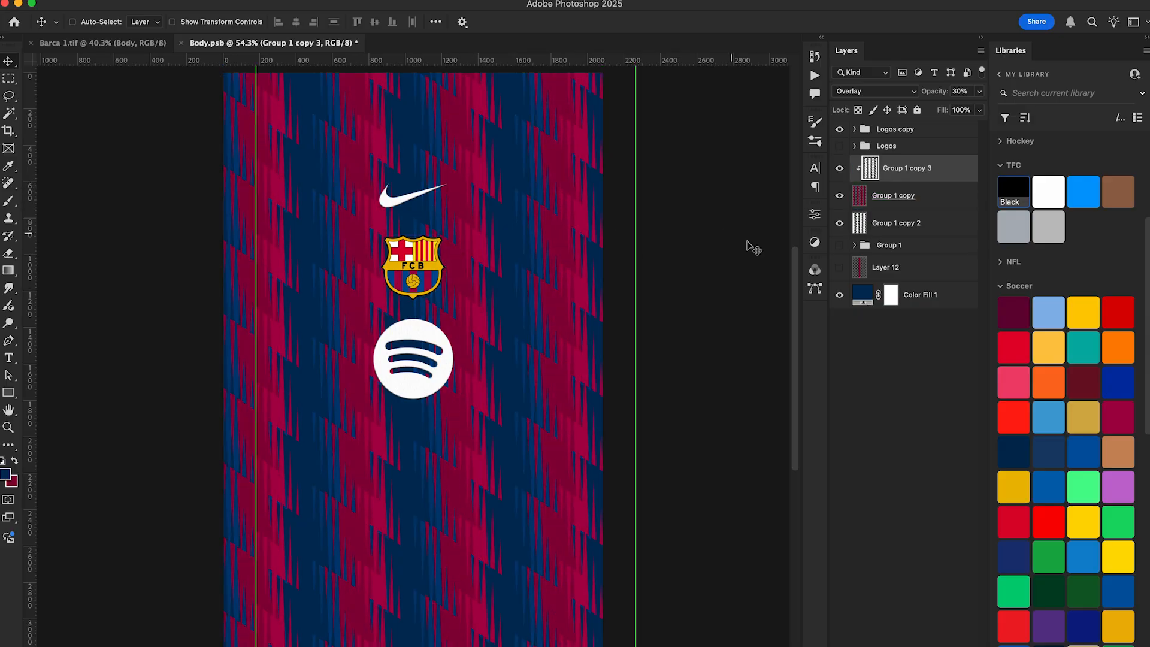
pyautogui.moveTo(641, 288); pyautogui.dragTo(637, 249)
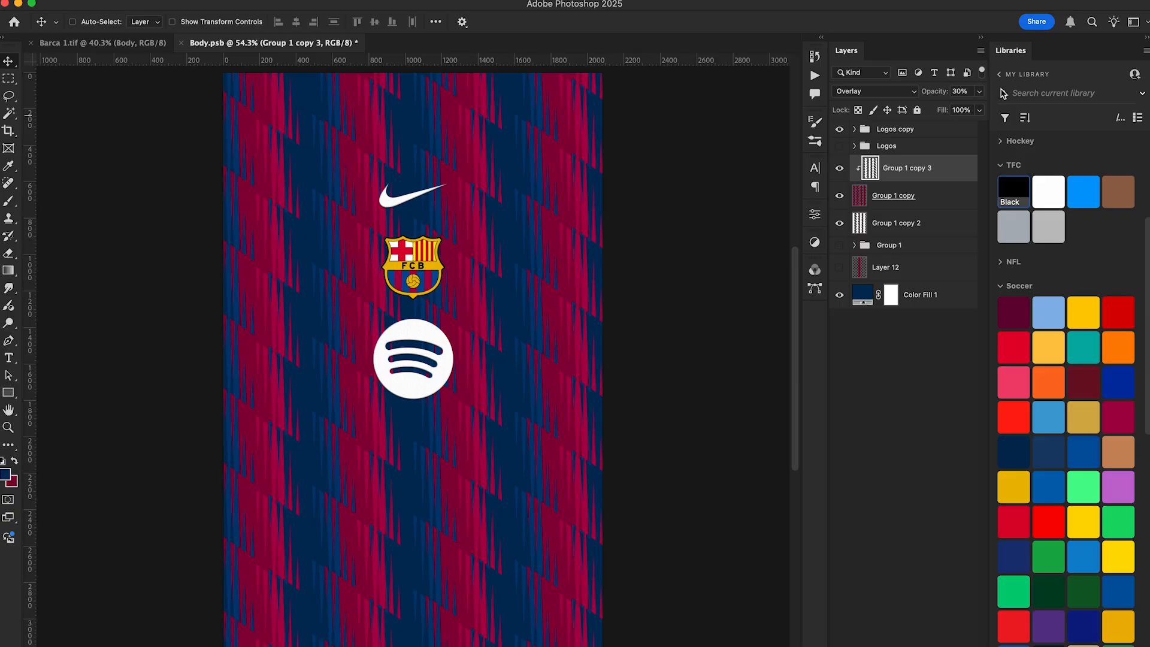
# - Set the clipped Overlay stripes layer's opacity to 20% and check the whole pattern
pyautogui.click(968, 90)
pyautogui.write('20')
pyautogui.press('super+minus')
pyautogui.press('super+minus')
pyautogui.press('super+minus')
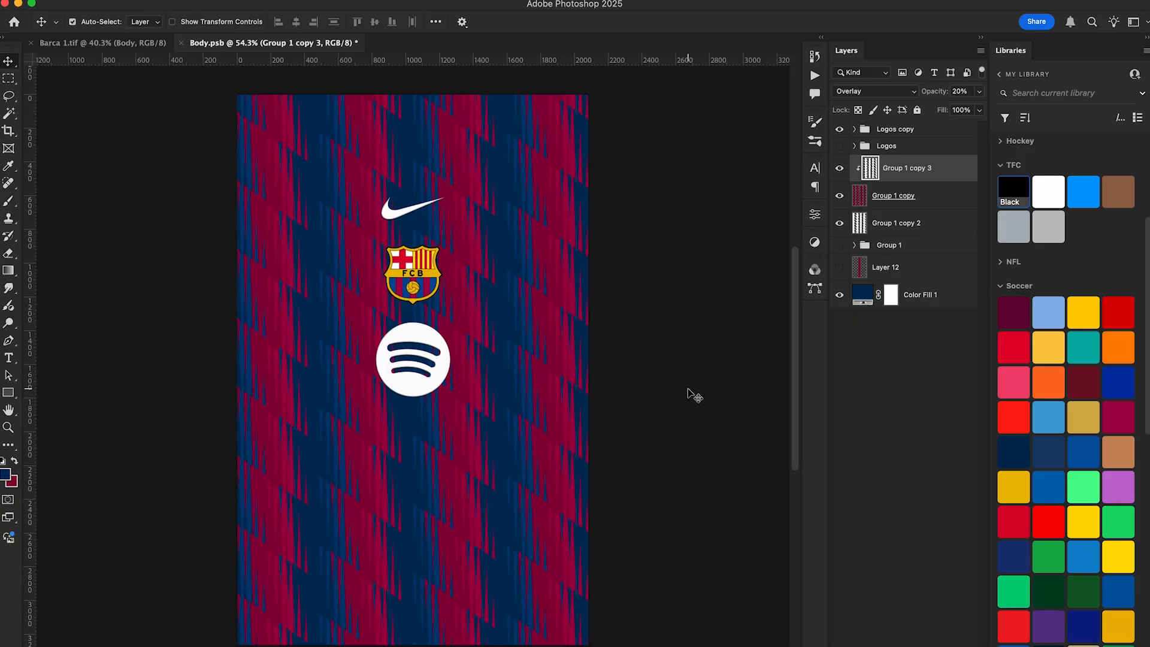
pyautogui.press('super+0')
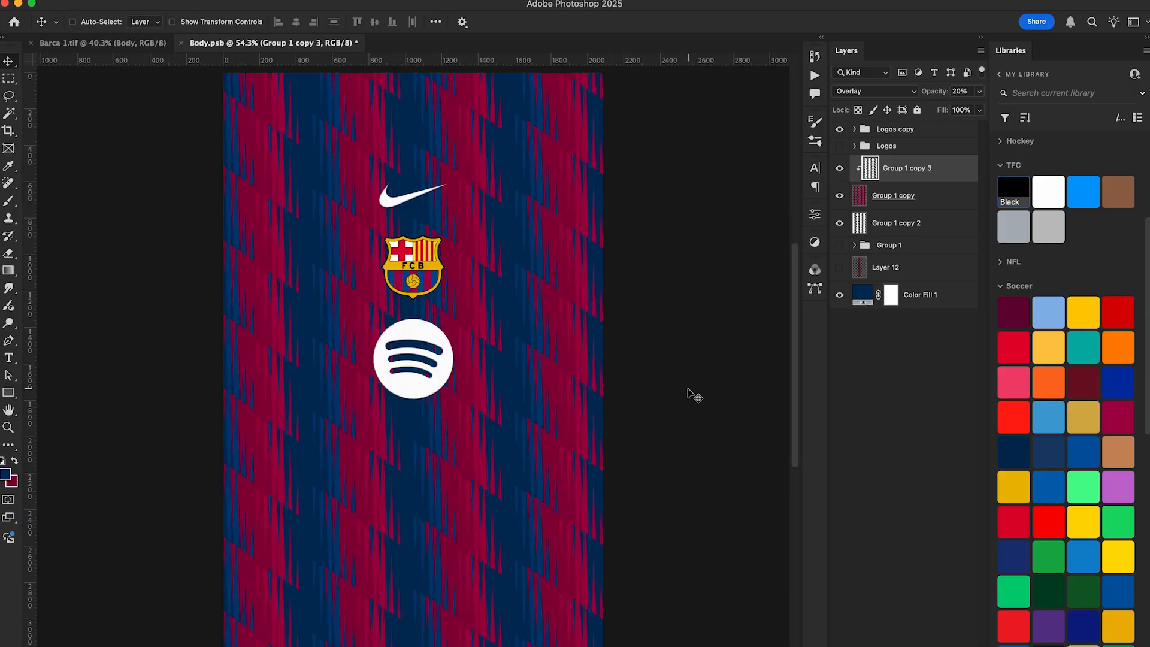
# - Save the body artwork, merge a duplicate of the pattern layers and navy fill, and copy its canvas area to a separate layer
pyautogui.press('super+s')
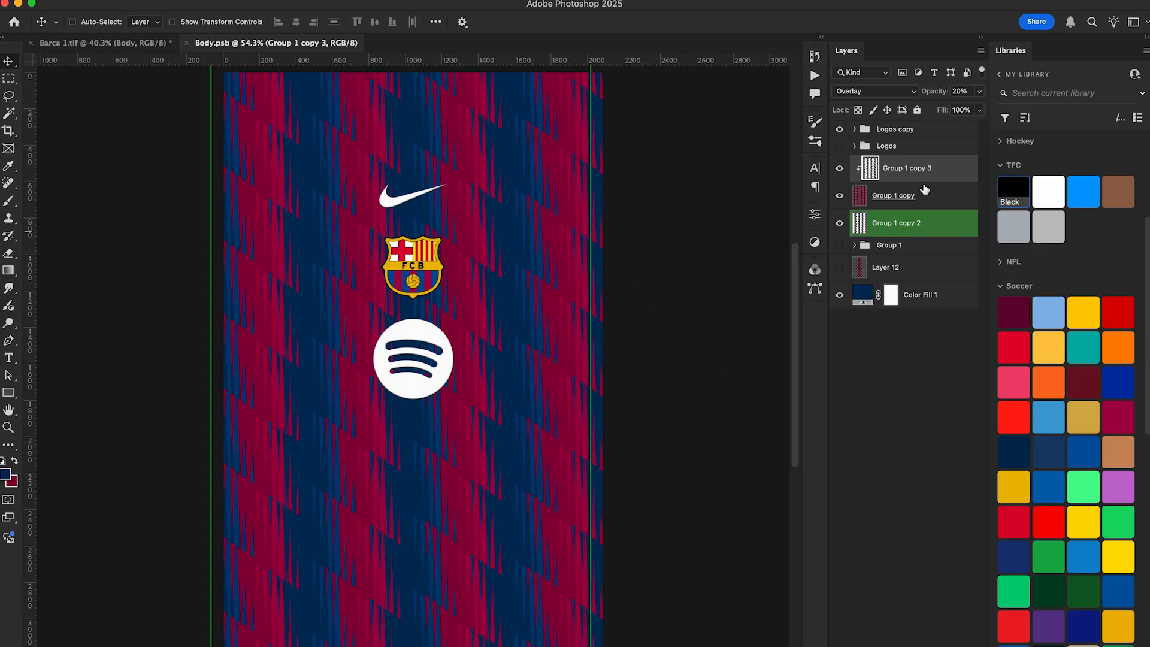
pyautogui.keyDown('shift'); pyautogui.click(908, 224); pyautogui.keyUp('shift')
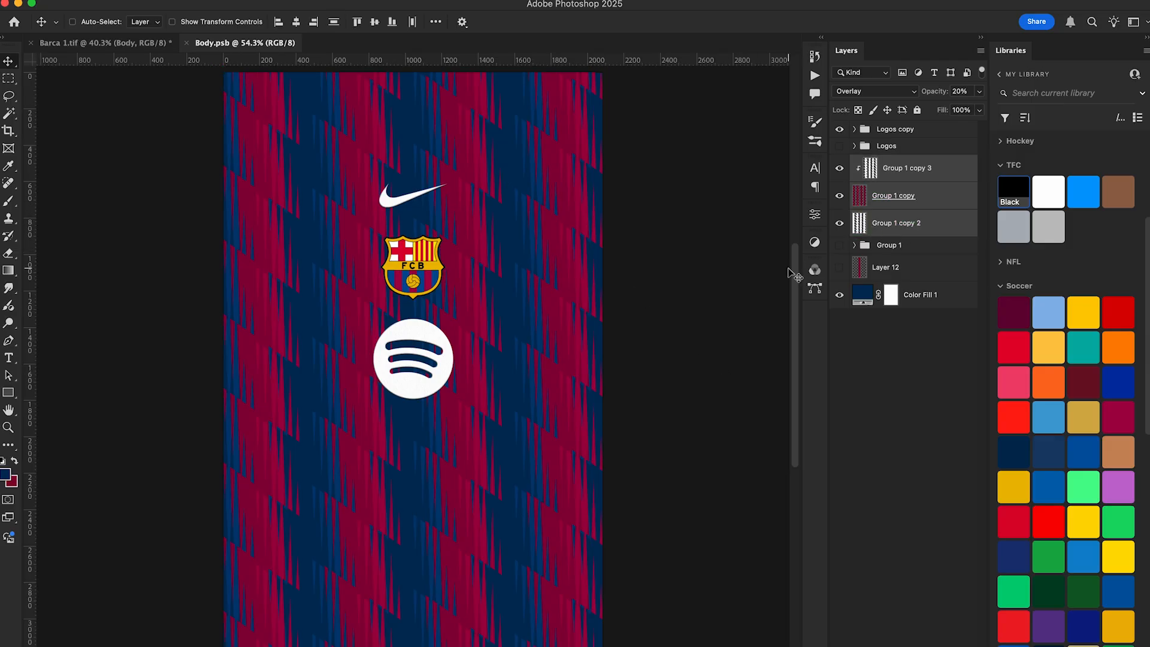
pyautogui.press('super+minus')
pyautogui.press('super+minus')
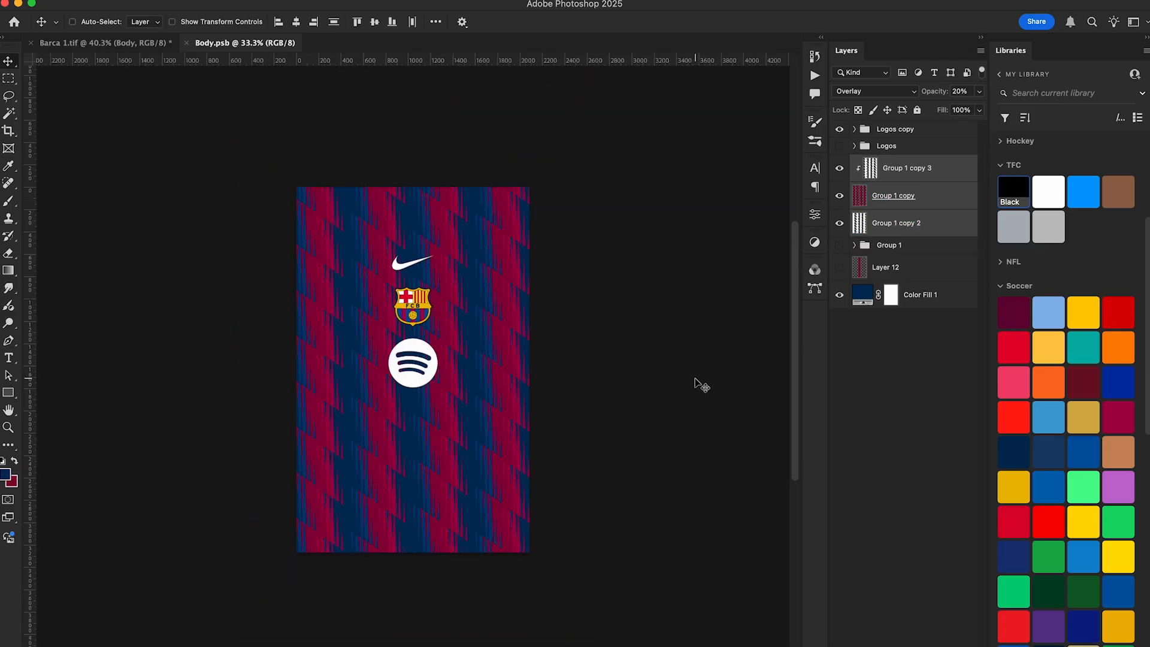
pyautogui.click(914, 170)
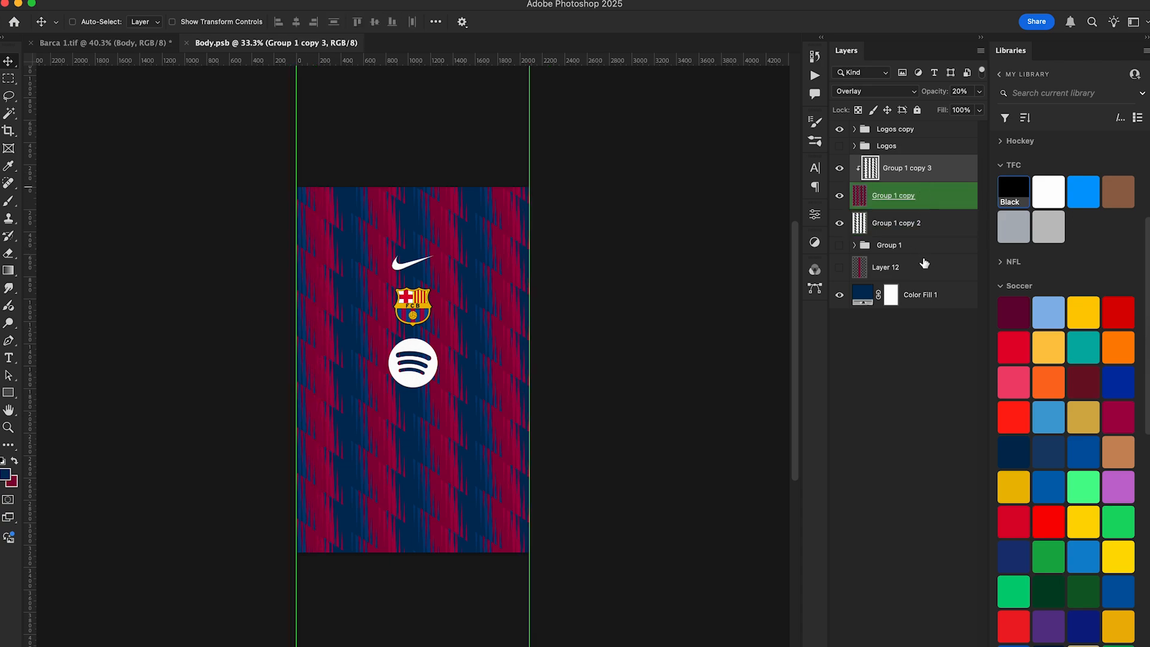
pyautogui.keyDown('shift'); pyautogui.click(923, 305); pyautogui.keyUp('shift')
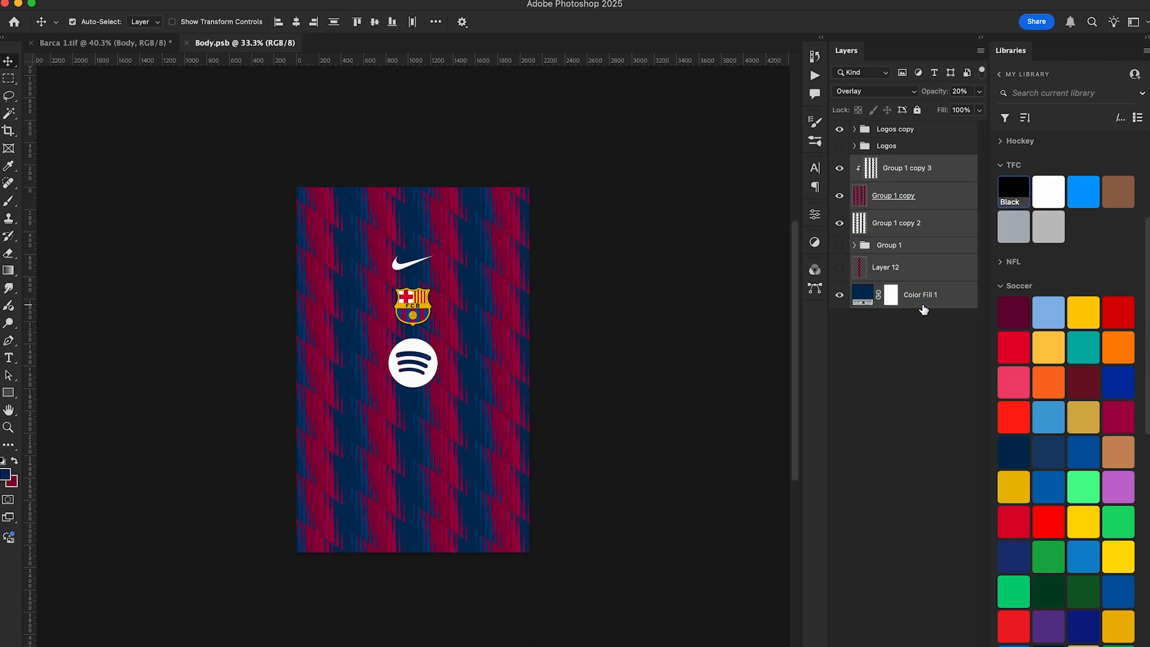
pyautogui.press('super+j')
pyautogui.press('super+e')
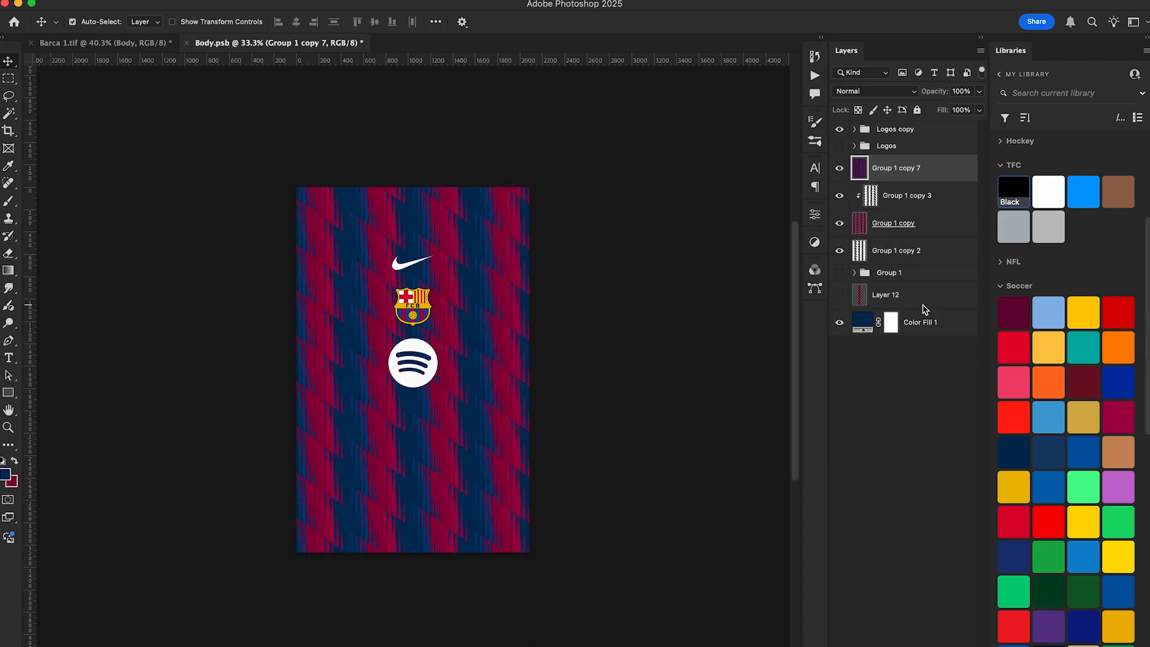
pyautogui.press('super+a')
pyautogui.press('super+j')
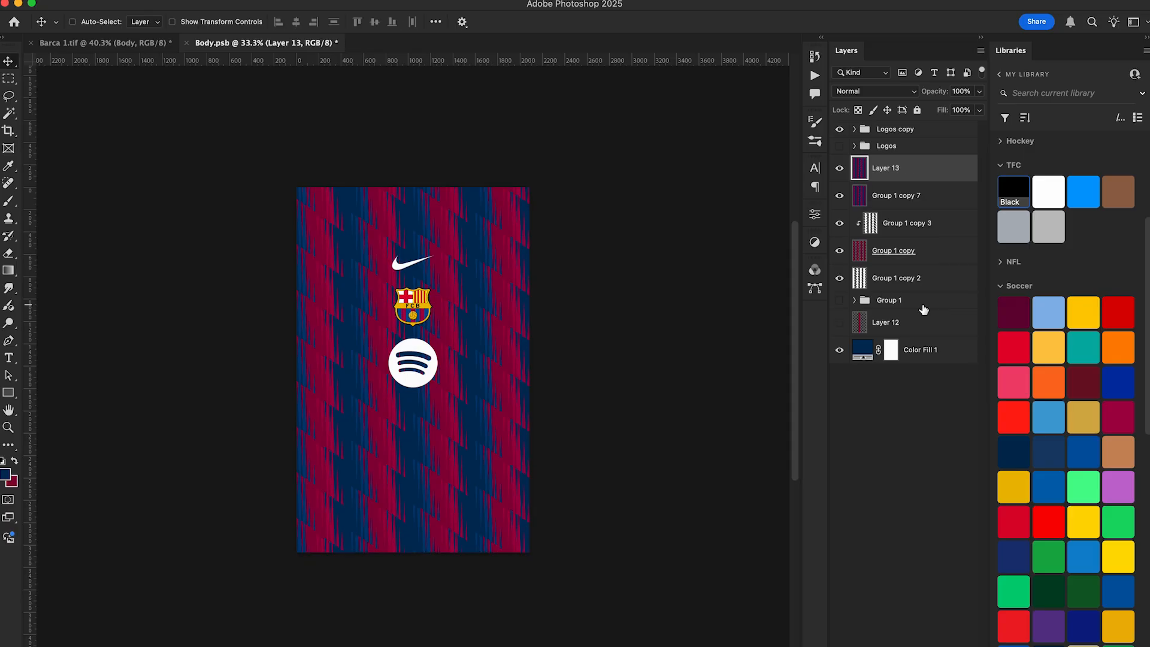
# - Stretch the canvas-sized pattern copy vertically to about 182% around its centre, save it, and view the result on the shirt mock-up
pyautogui.press('super+t')
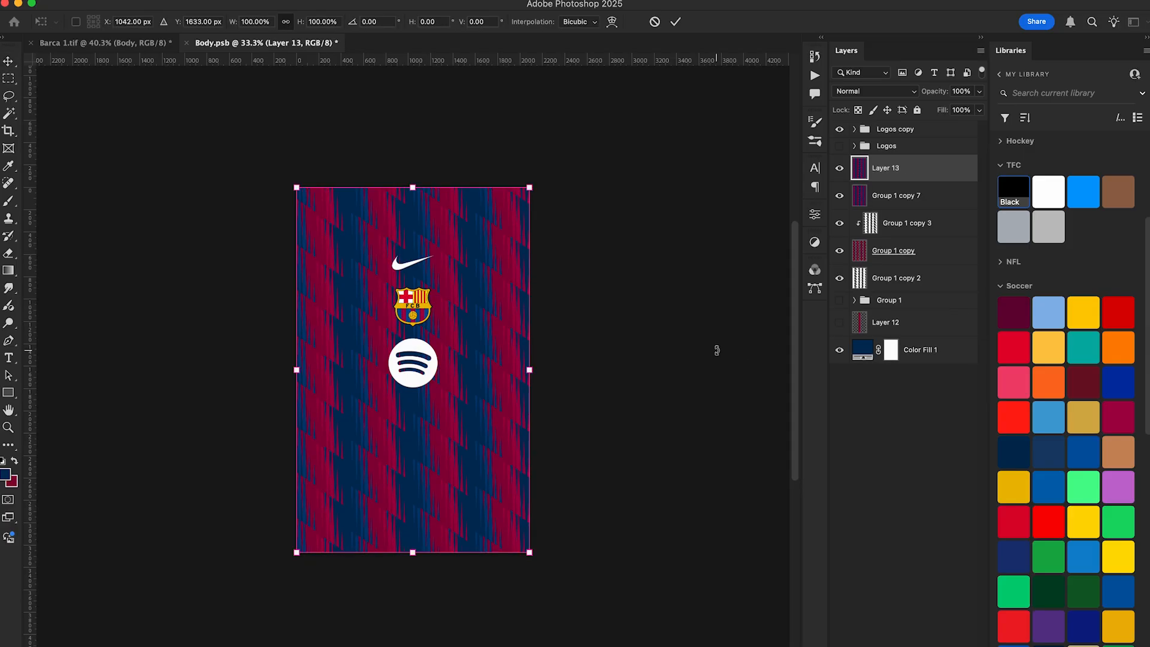
pyautogui.press('super+minus')
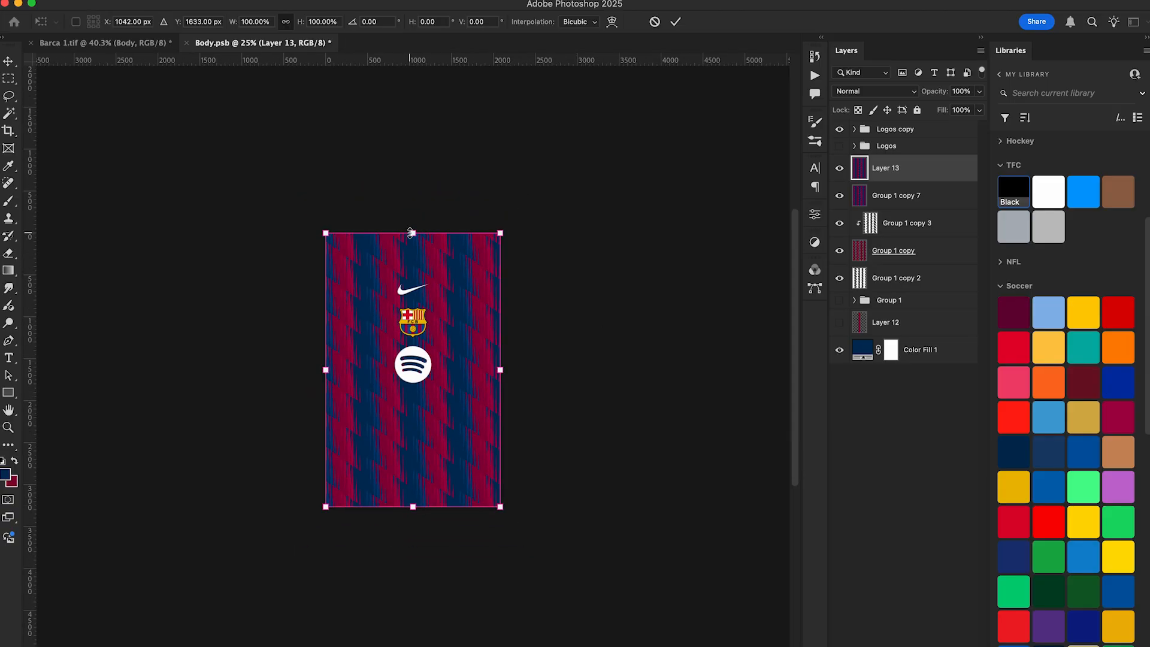
pyautogui.moveTo(411, 233); pyautogui.dragTo(419, 120)
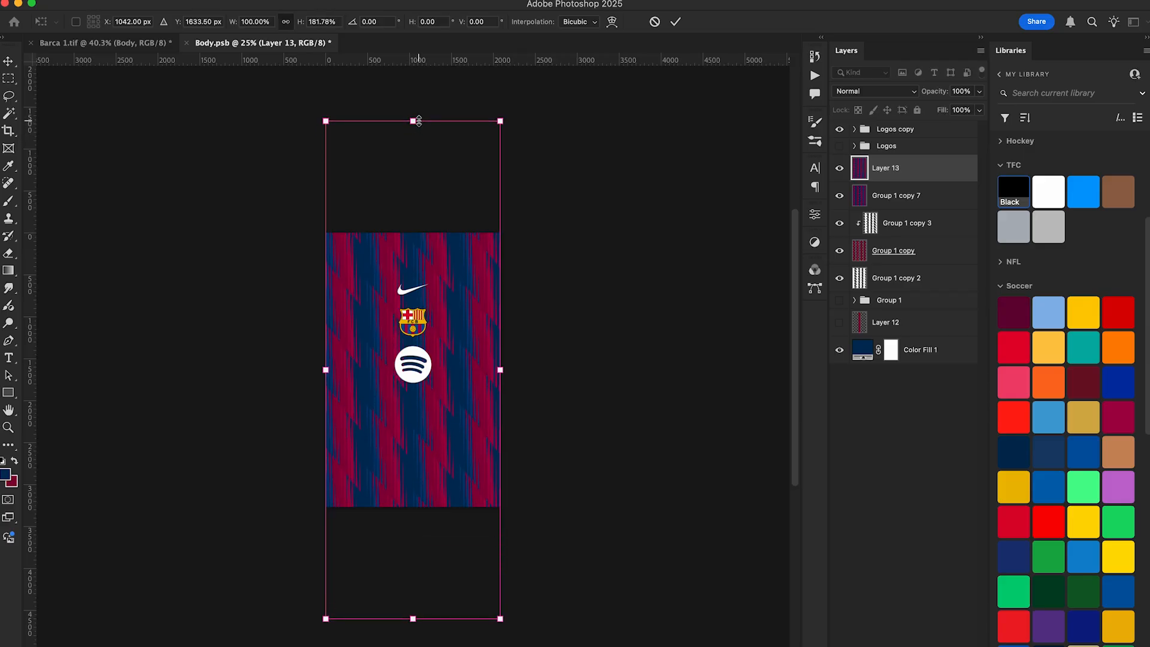
pyautogui.press('Return')
pyautogui.hotkey('ctrl', 's')
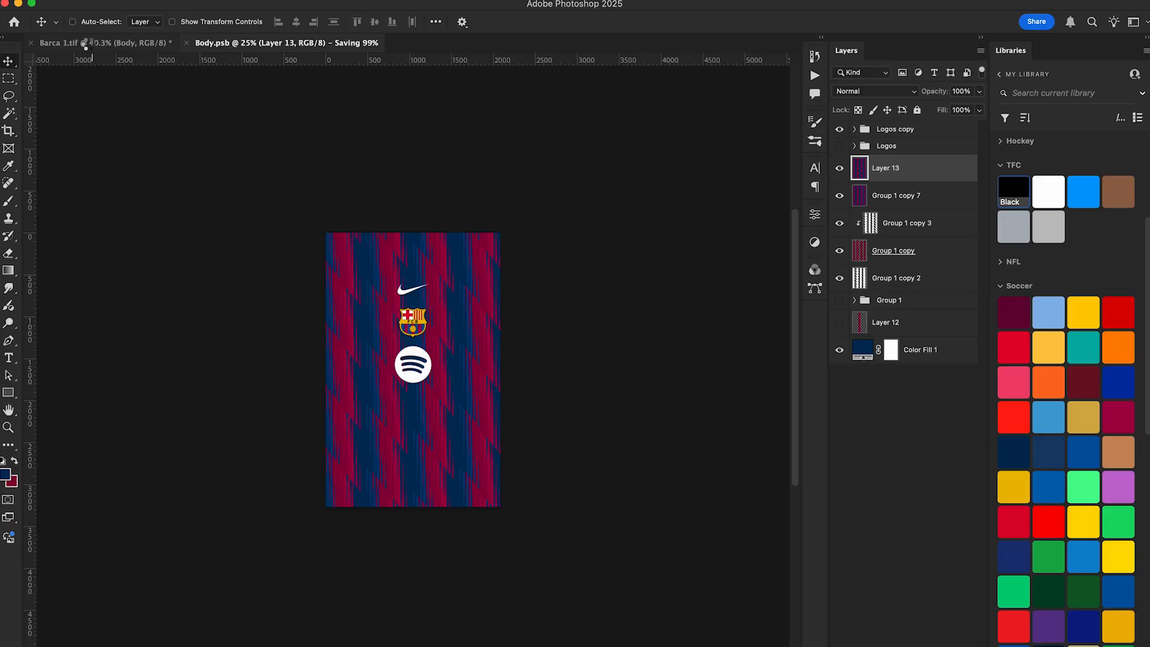
pyautogui.click(85, 43)
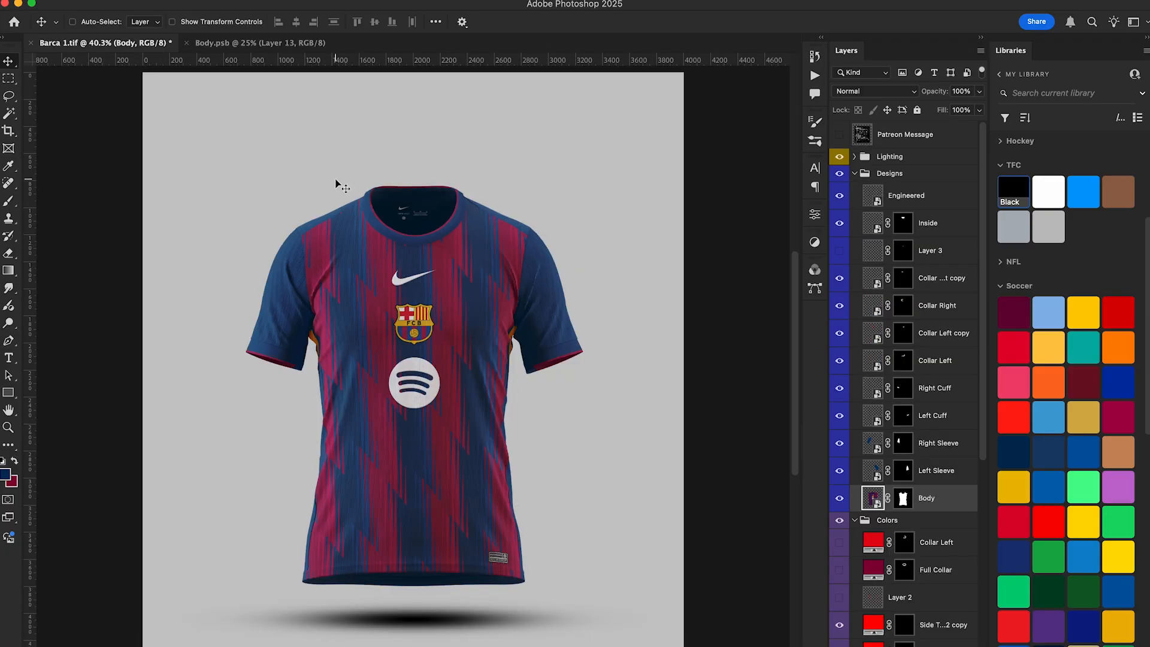
# - Return to the body artwork and delete the stretched pattern layer and the merged copy beneath it
pyautogui.click(240, 45)
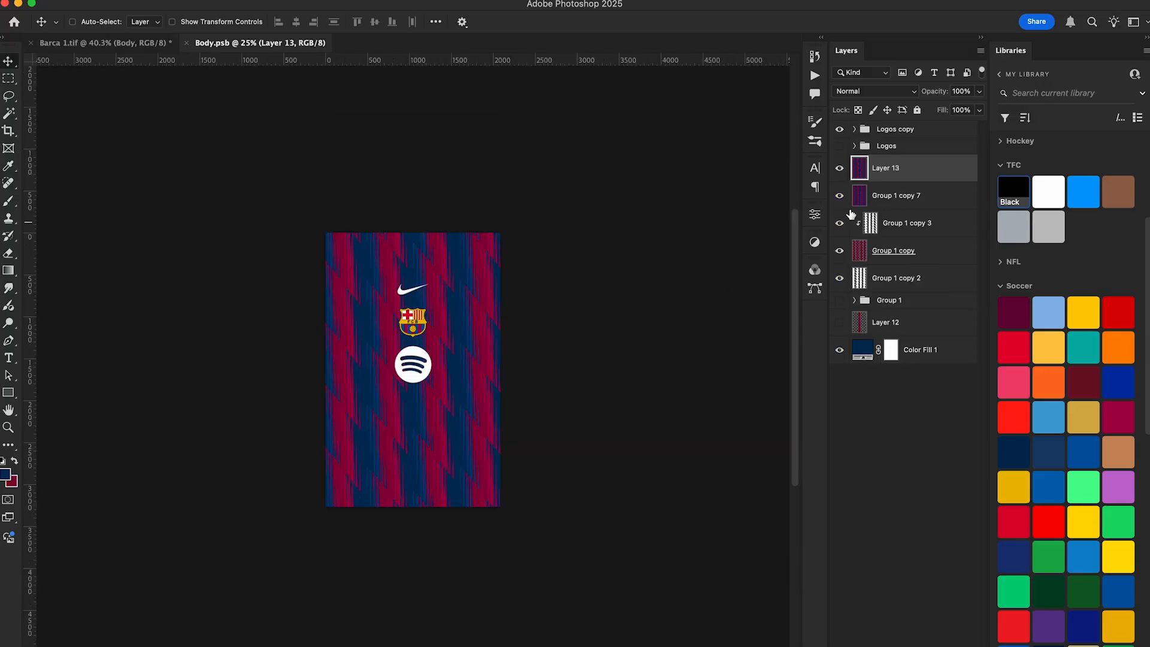
pyautogui.keyDown('shift'); pyautogui.click(926, 203); pyautogui.keyUp('shift')
pyautogui.press('Delete')
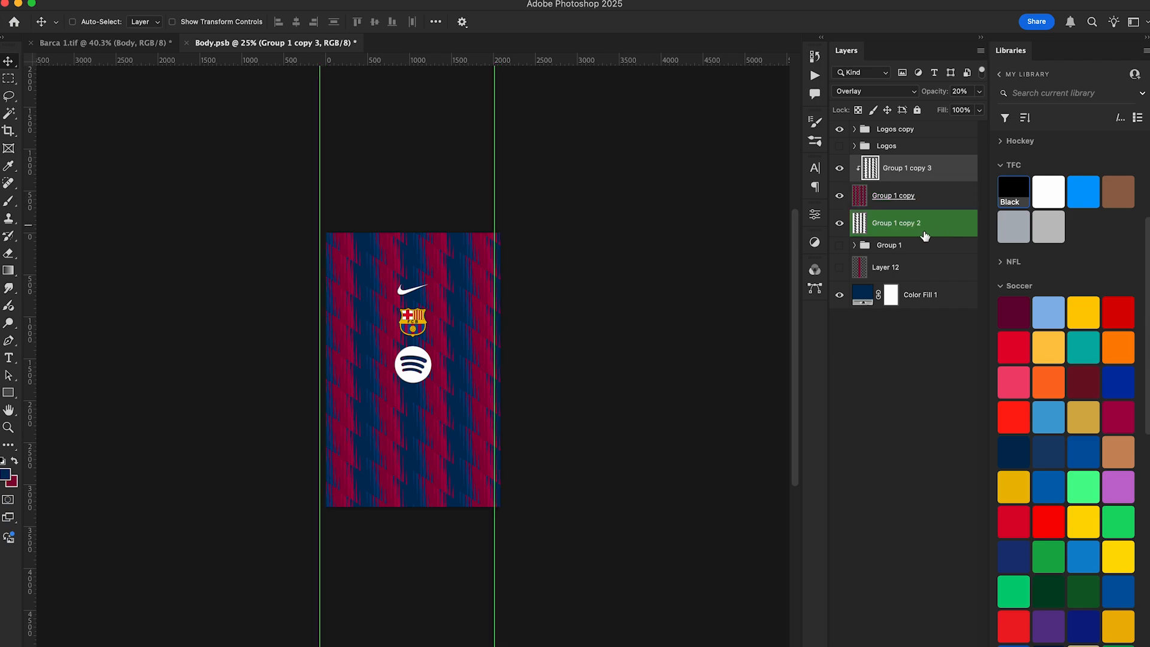
# - Narrow the three stripe layers together to about 89% width around their centre, keeping their height at 100%
pyautogui.keyDown('shift'); pyautogui.click(923, 231); pyautogui.keyUp('shift')
pyautogui.press('super+minus')
pyautogui.press('super+0')
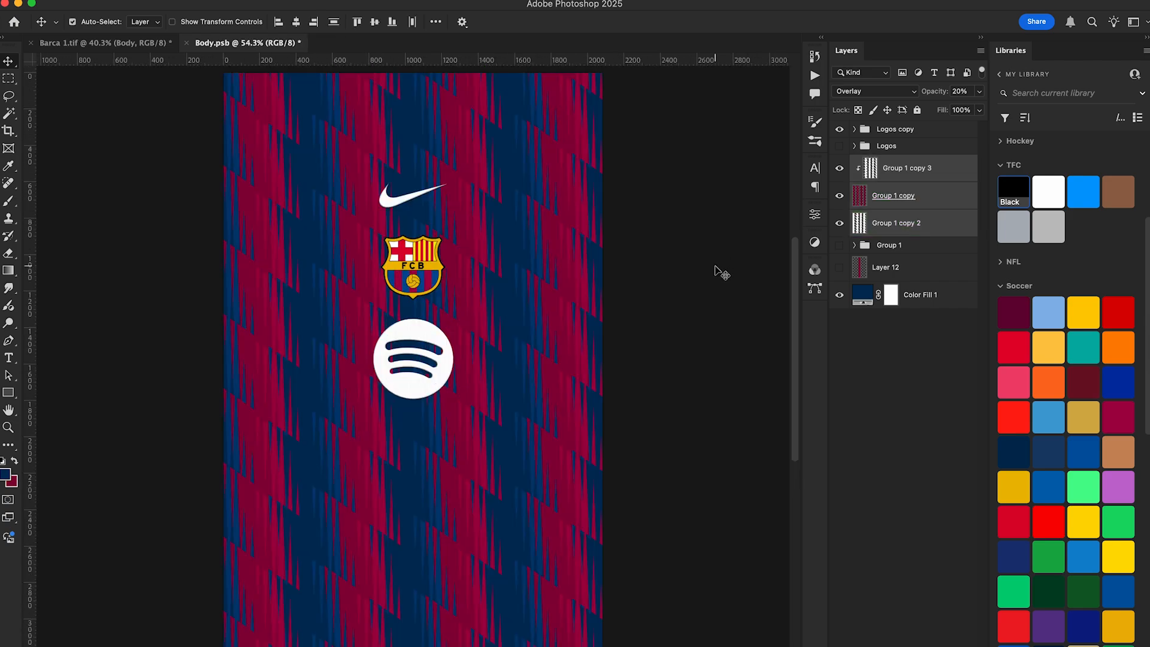
pyautogui.press('super+t')
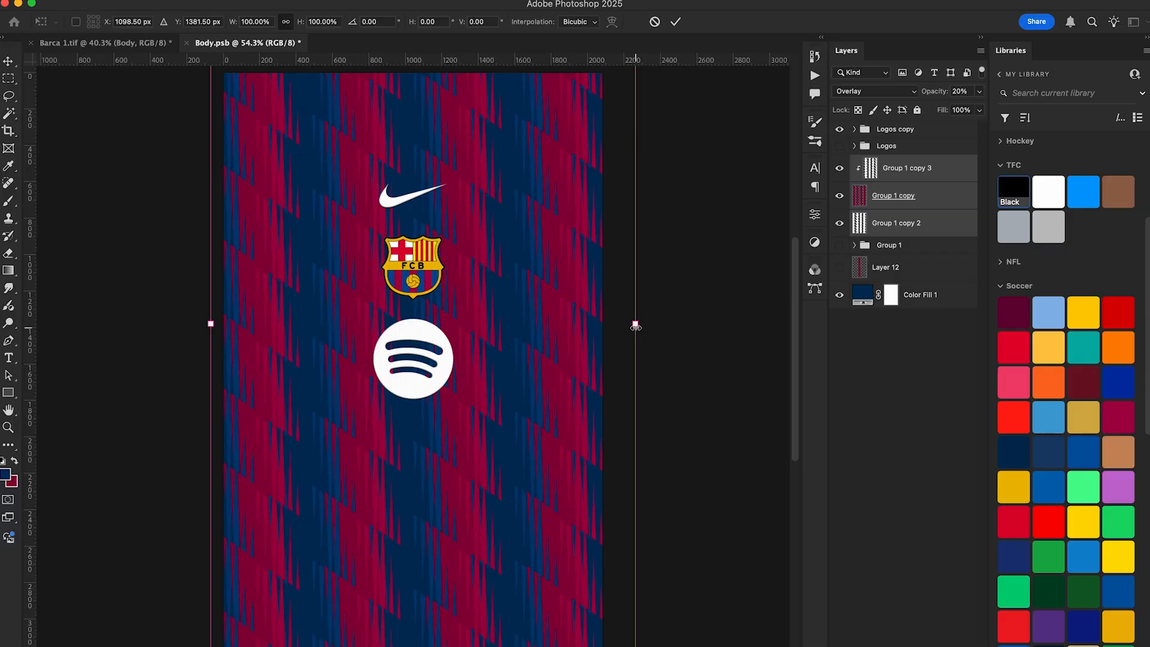
pyautogui.moveTo(636, 326); pyautogui.dragTo(612, 328)
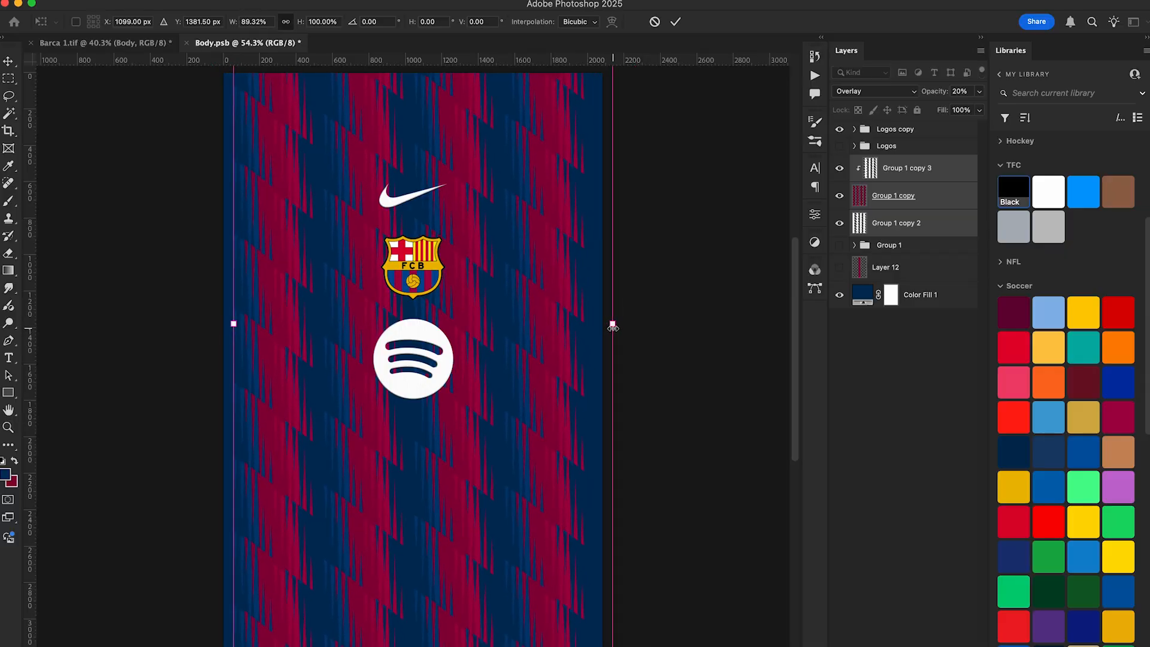
pyautogui.press('Return')
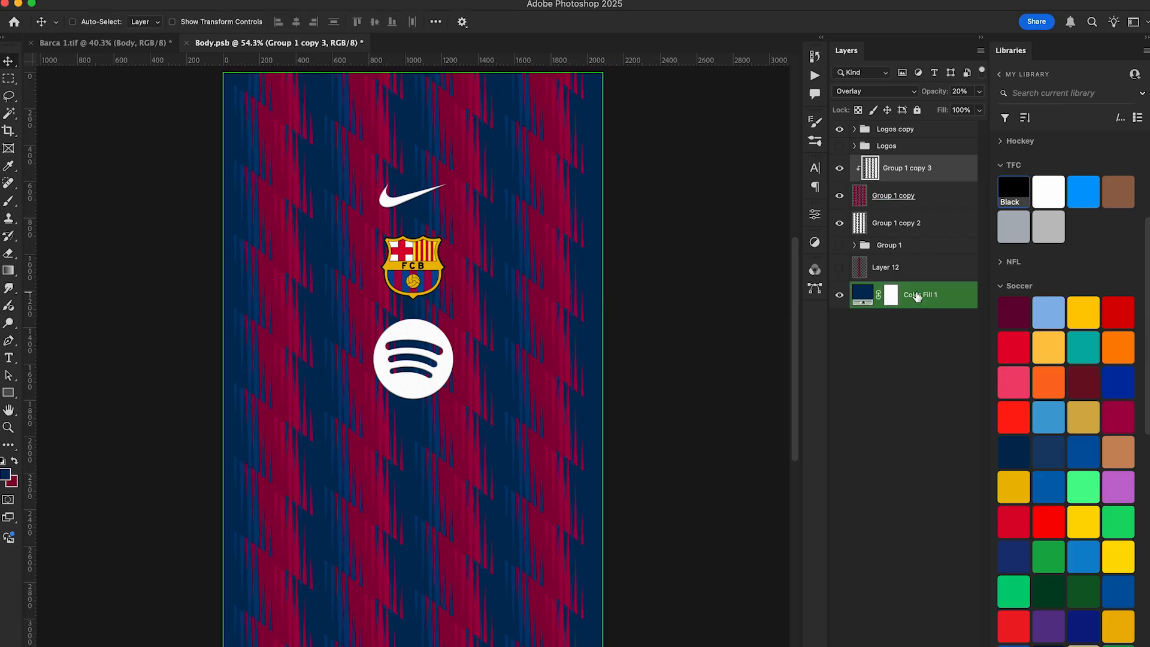
# - Merge a duplicate of the narrowed stripe layers and navy fill, and copy its canvas area to a new layer
pyautogui.press('super+j')
pyautogui.press('super+e')
pyautogui.press('super+a')
pyautogui.press('super+j')
pyautogui.press('super+minus')
pyautogui.press('super+minus')
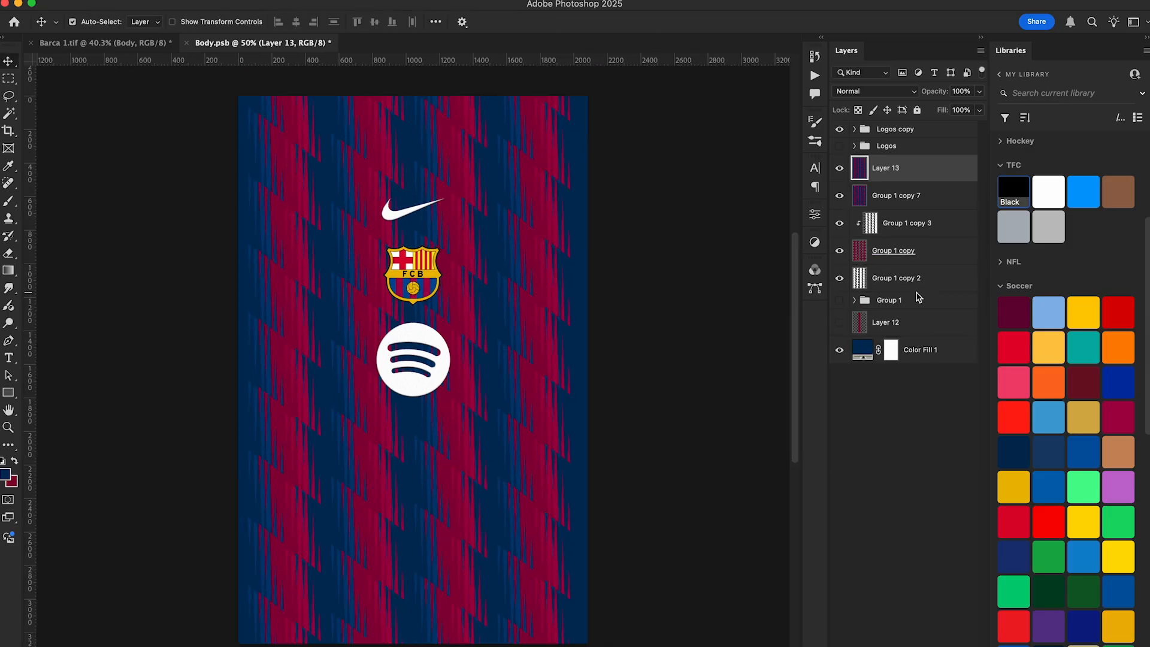
# - Stretch the canvas-sized pattern layer vertically to about 165% around its centre, save it, and switch to the shirt mock-up
pyautogui.press('super+t')
pyautogui.press('super+minus')
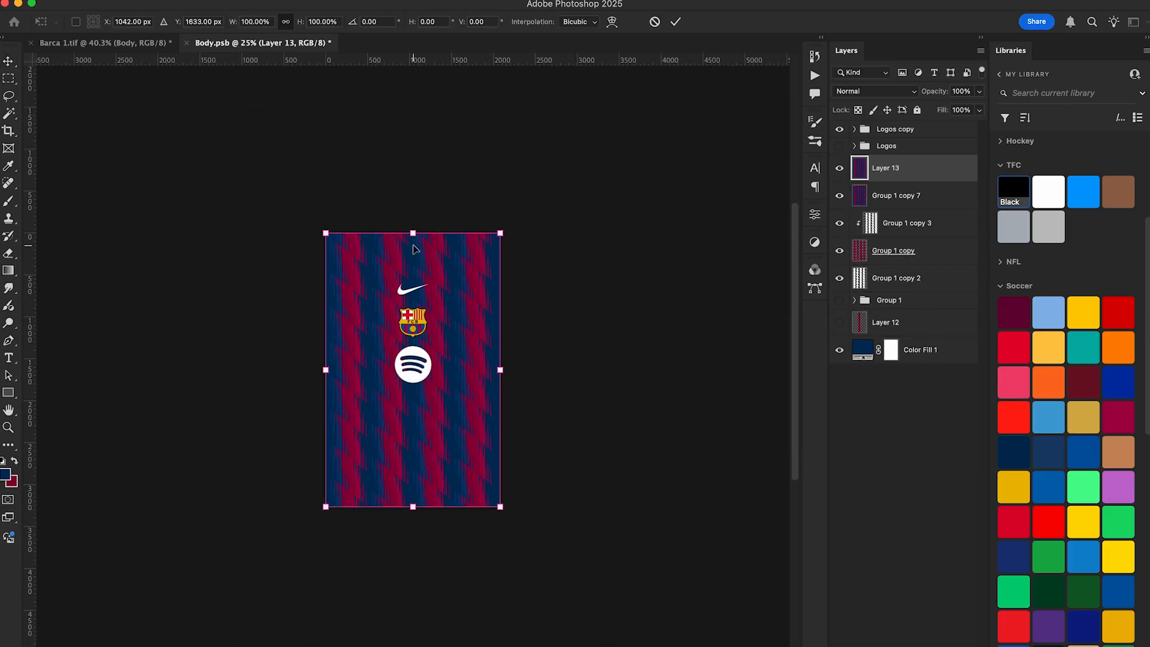
pyautogui.moveTo(415, 230); pyautogui.dragTo(418, 147)
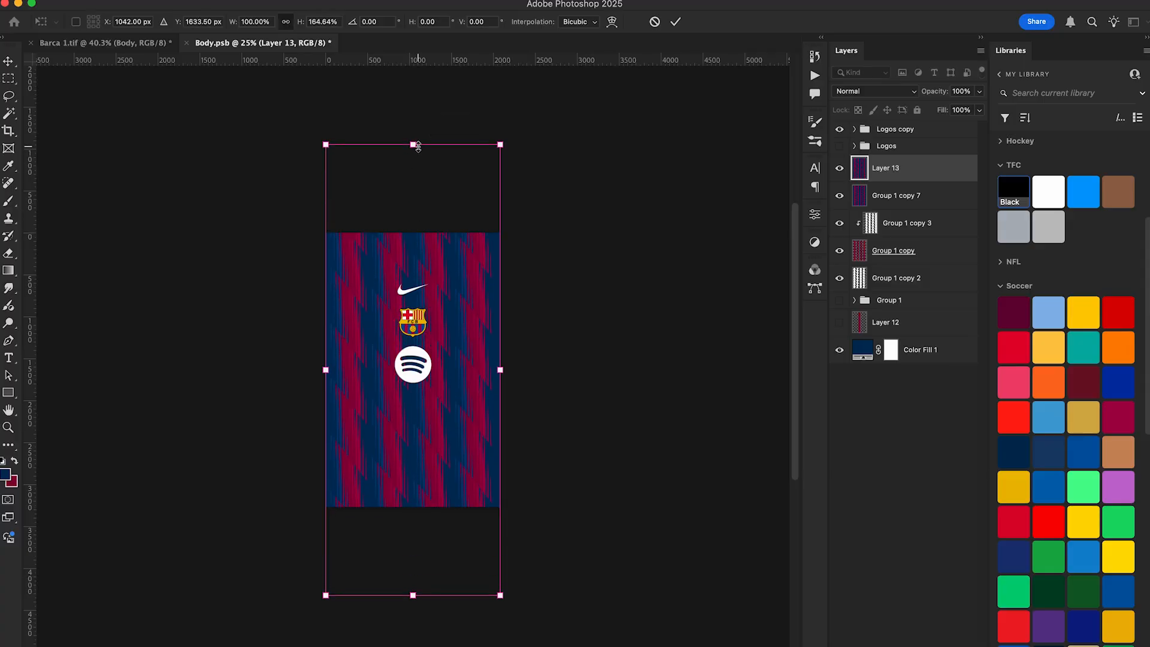
pyautogui.press('Return')
pyautogui.press('super+s')
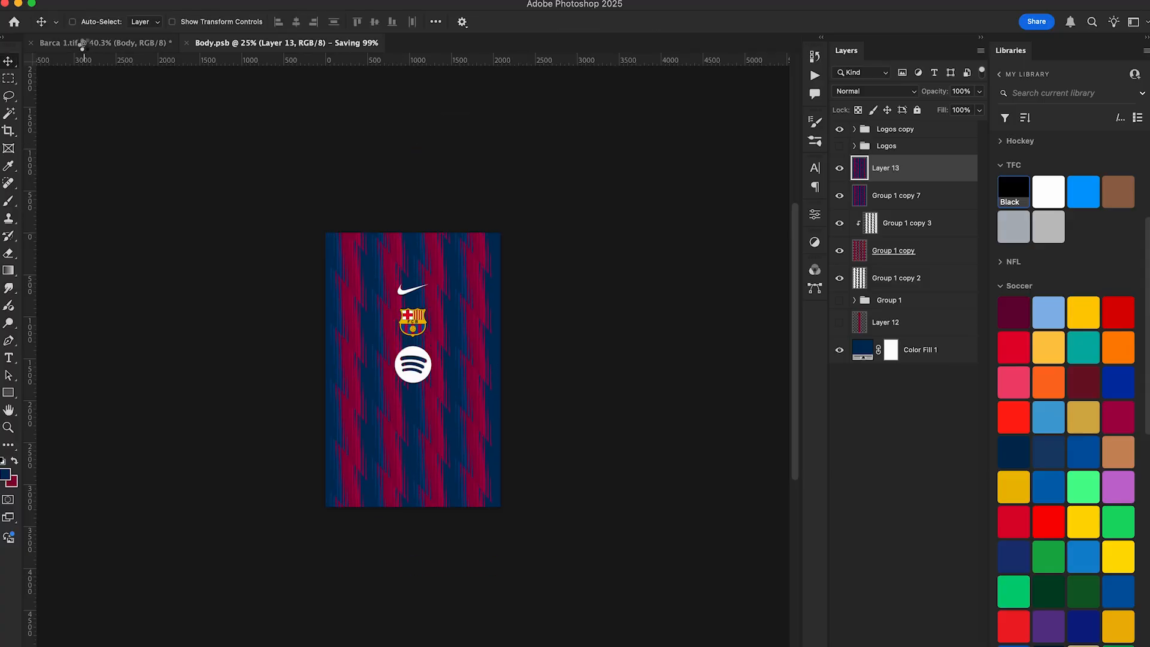
pyautogui.click(84, 45)
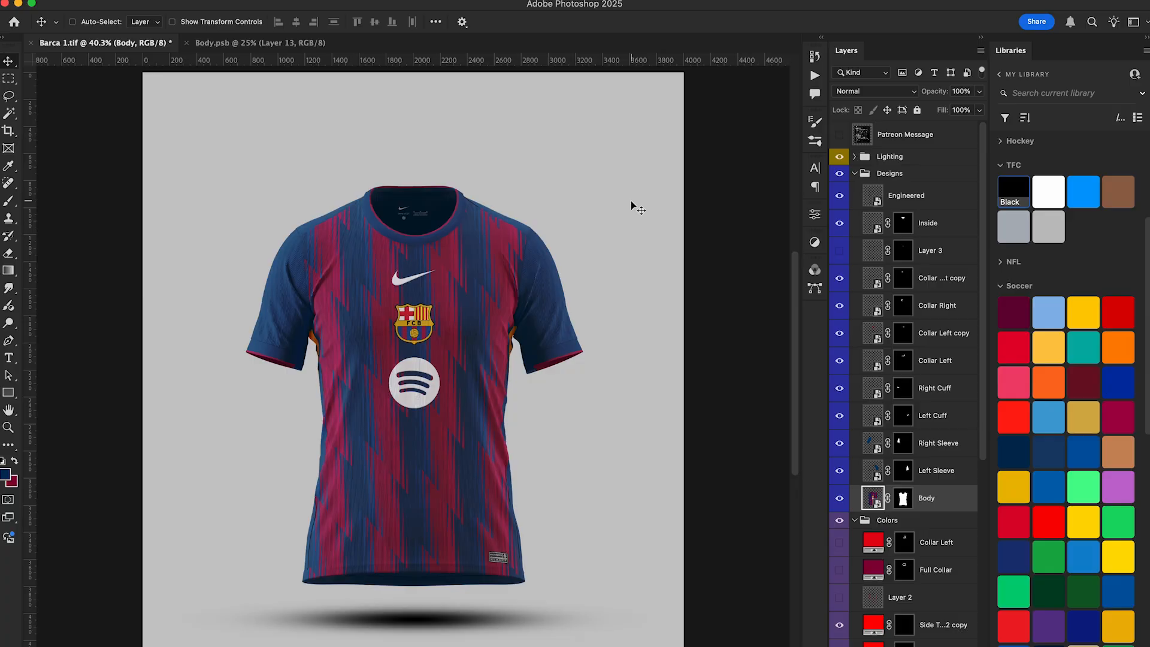
# - Examine the stripe pattern on the shirt mock-up up close around the crest and as a whole
pyautogui.press('super+minus')
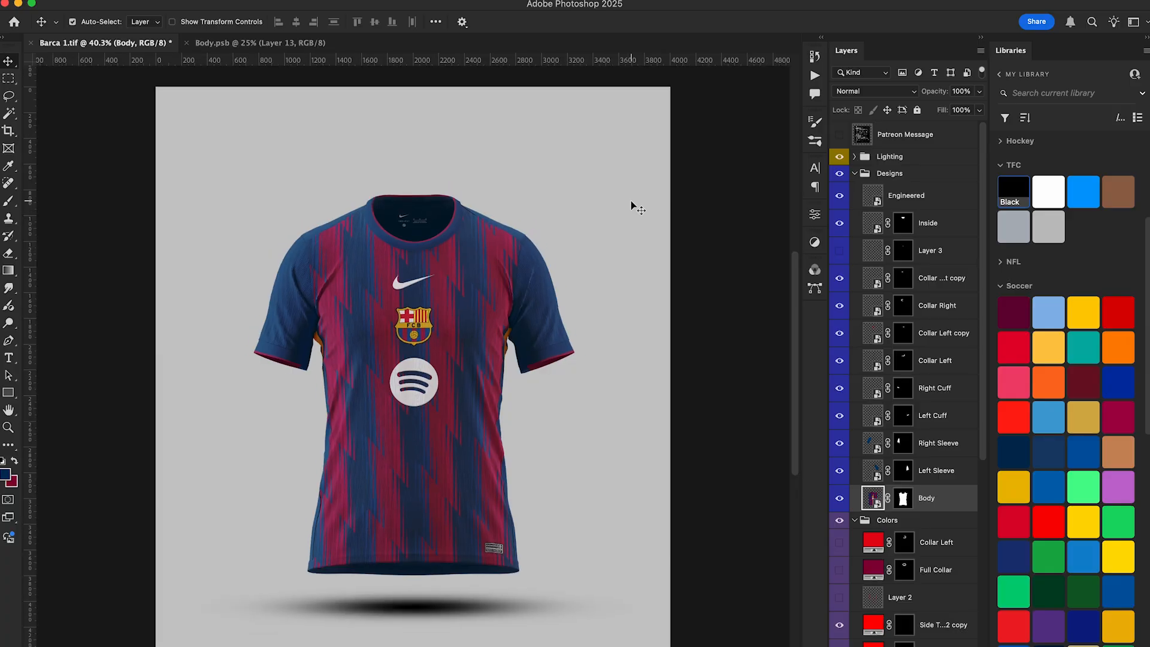
pyautogui.press('super+plus')
pyautogui.press('super+minus')
pyautogui.press('super+plus')
pyautogui.press('super+plus')
pyautogui.press('super+plus')
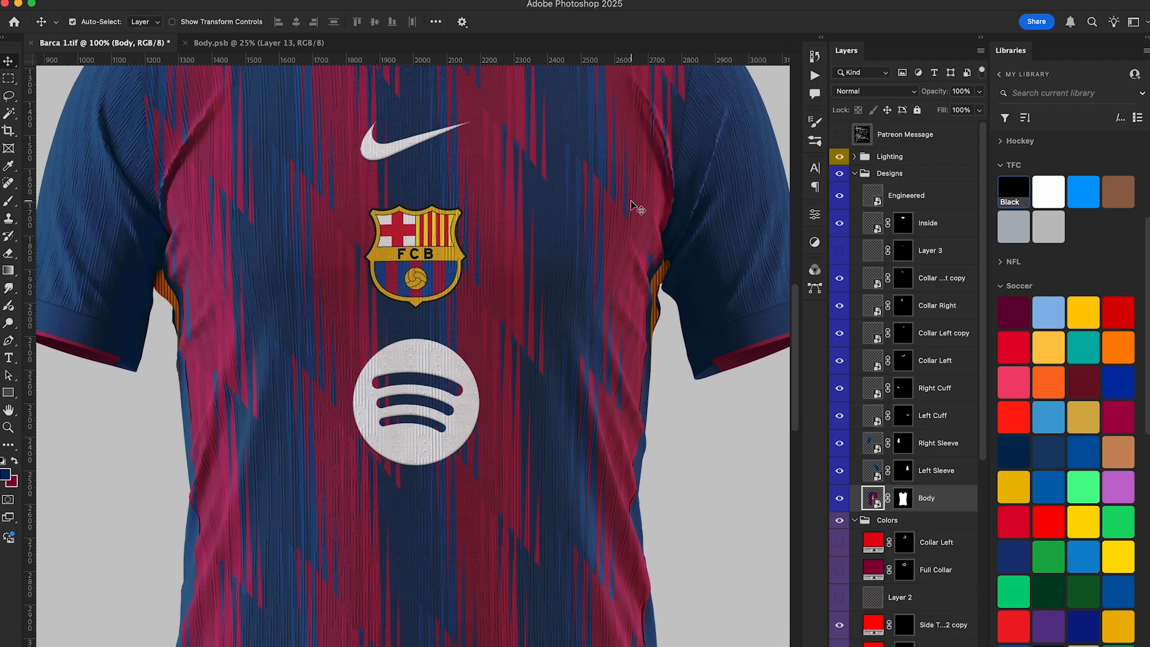
pyautogui.press('super+minus')
pyautogui.press('super+minus')
pyautogui.press('super+0')
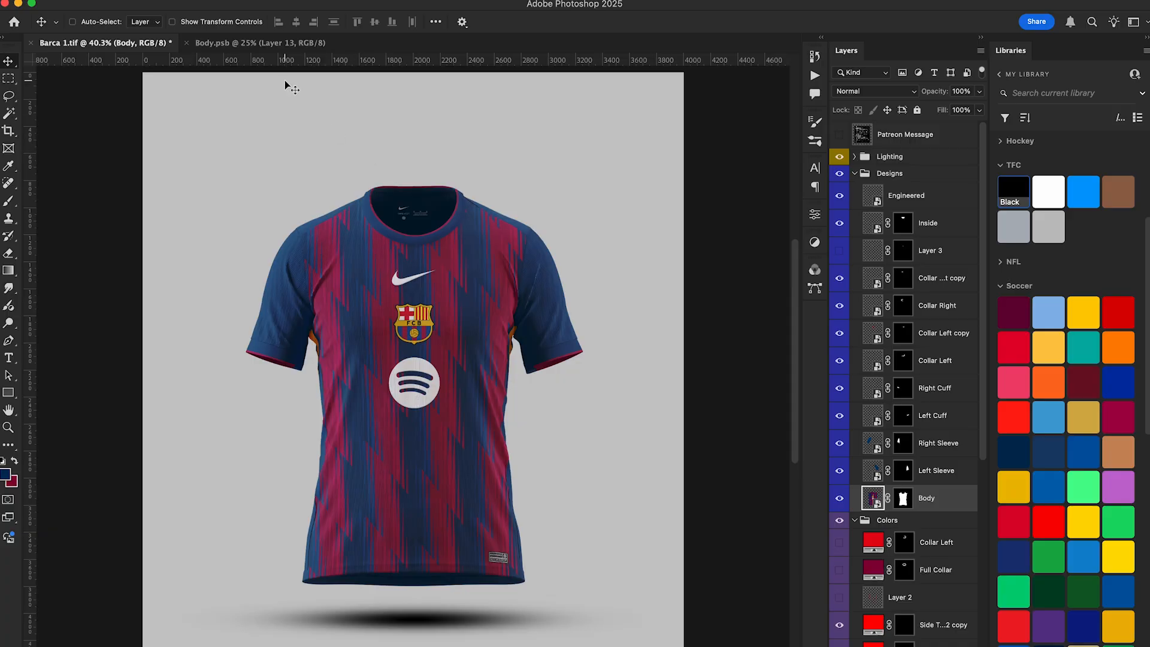
# - Return to the body artwork and duplicate the vertically stretched pattern layer
pyautogui.hotkey('ctrl', 'Tab')
pyautogui.press('super+minus')
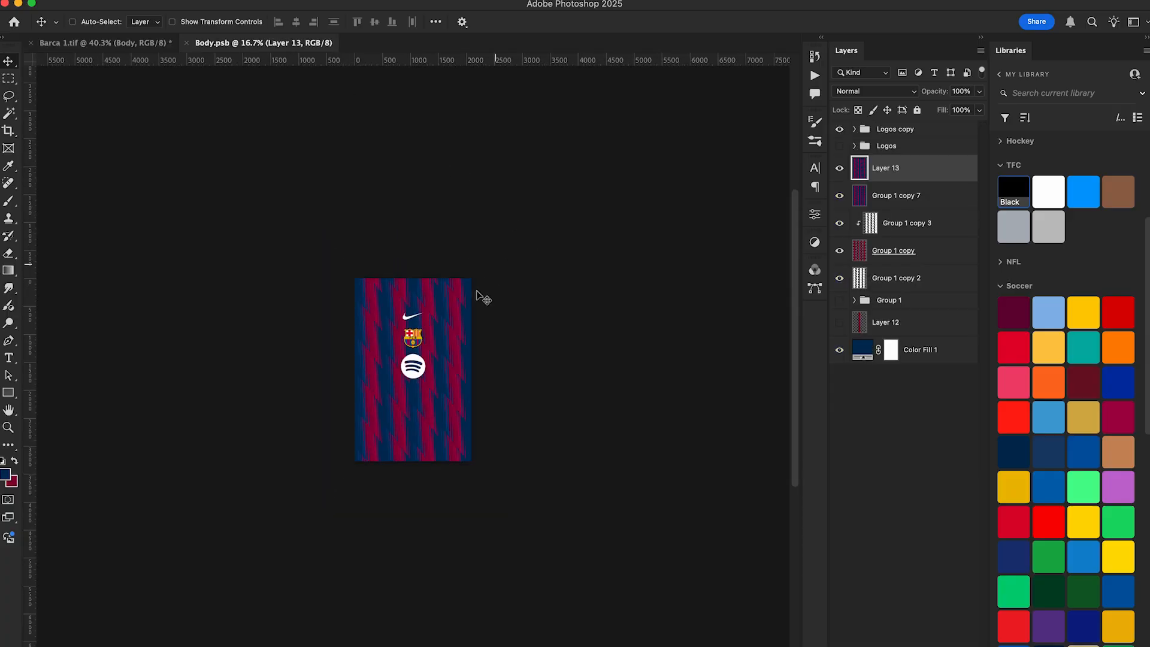
pyautogui.press('super+plus')
pyautogui.press('super+plus')
pyautogui.press('super+t')
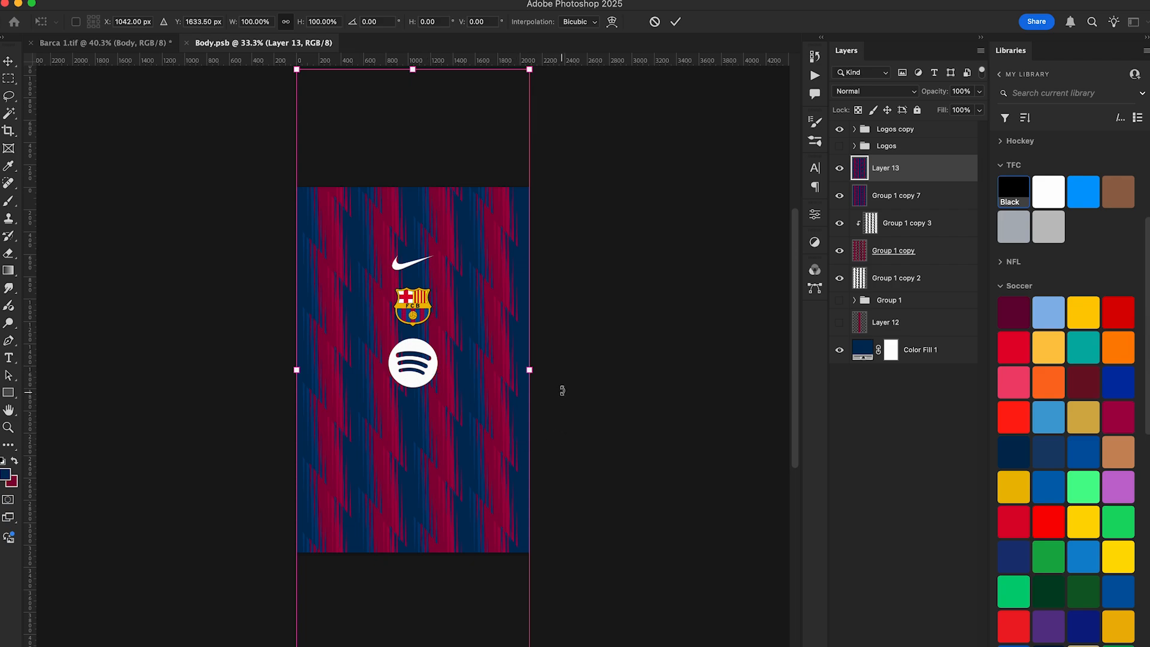
pyautogui.press('Return')
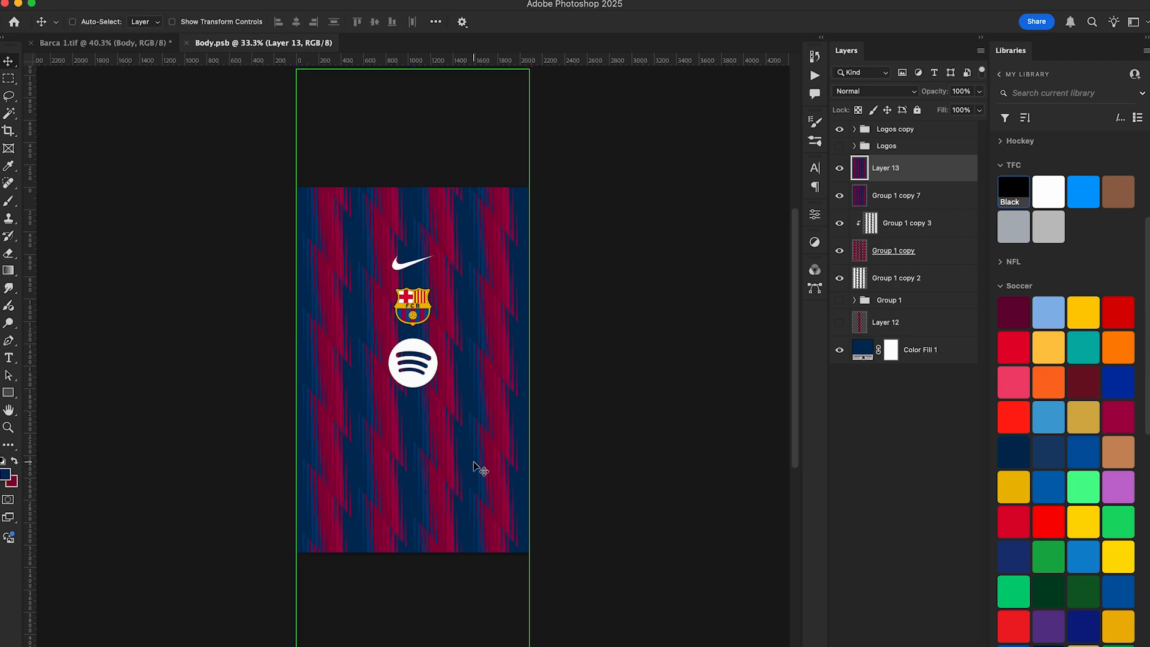
pyautogui.press('super+j')
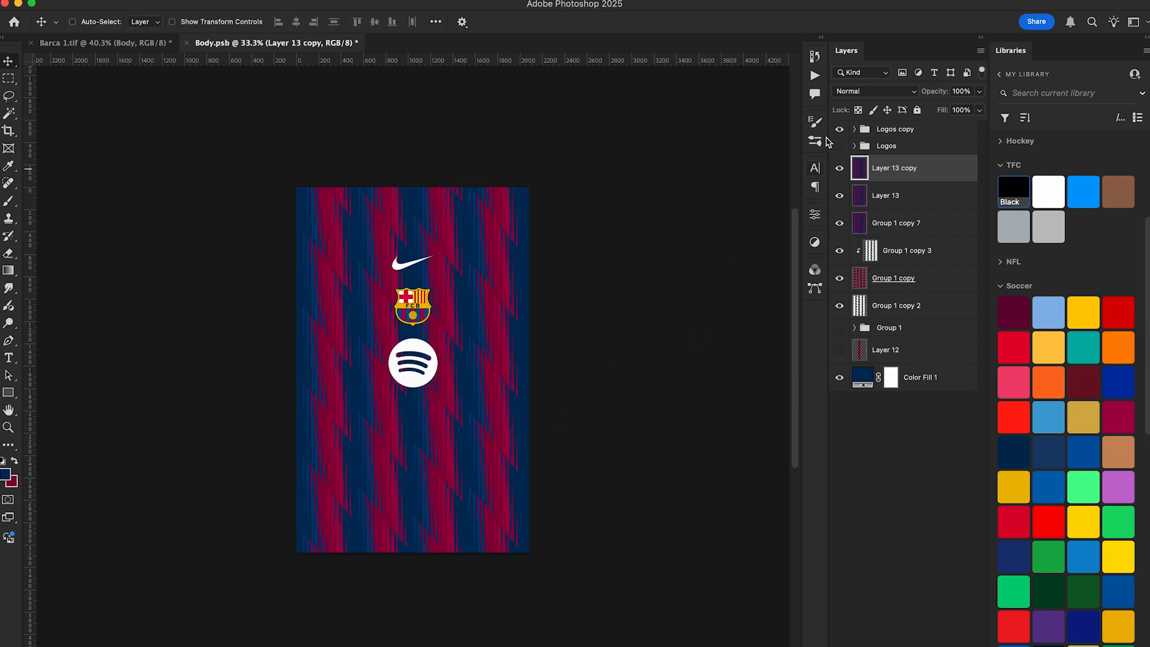
# - Try the DisplaceFC actions Wave 2 - Normal and Liquify - Normal on the duplicated pattern layer
pyautogui.click(816, 77)
pyautogui.click(718, 220)
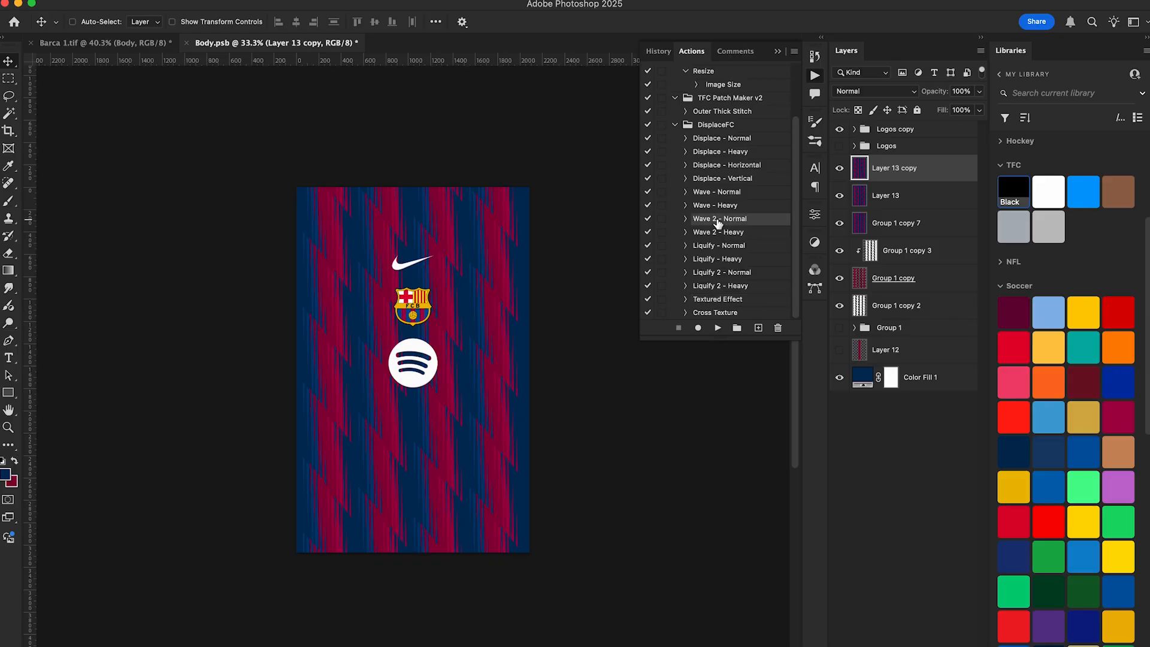
pyautogui.click(718, 328)
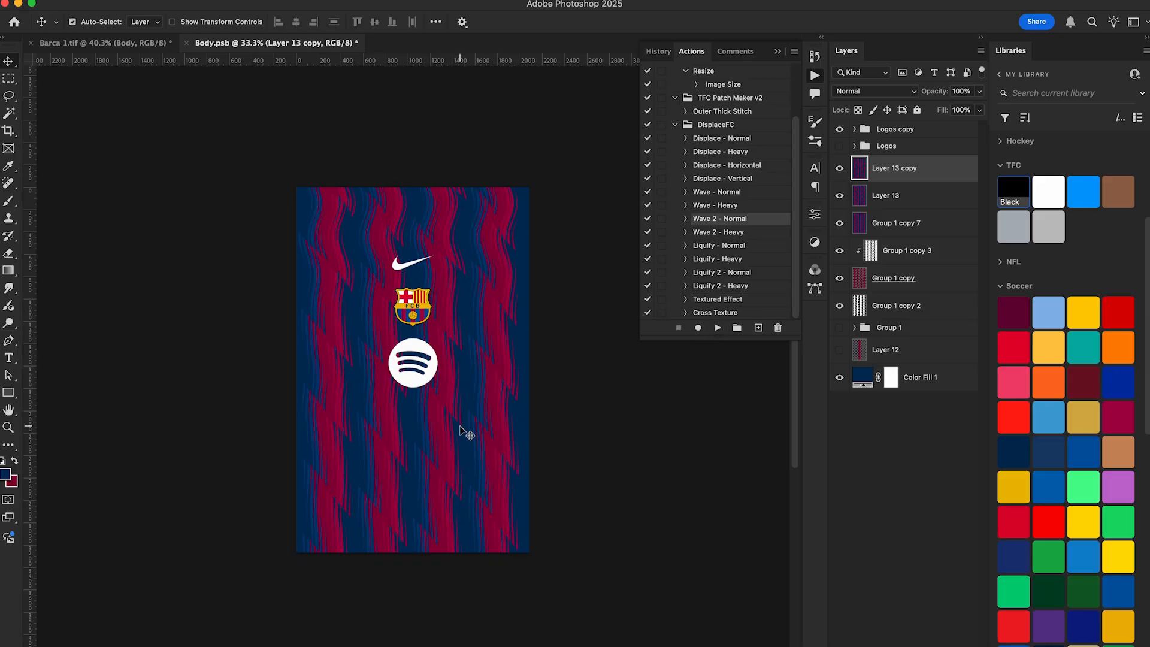
pyautogui.press('Return')
pyautogui.click(718, 246)
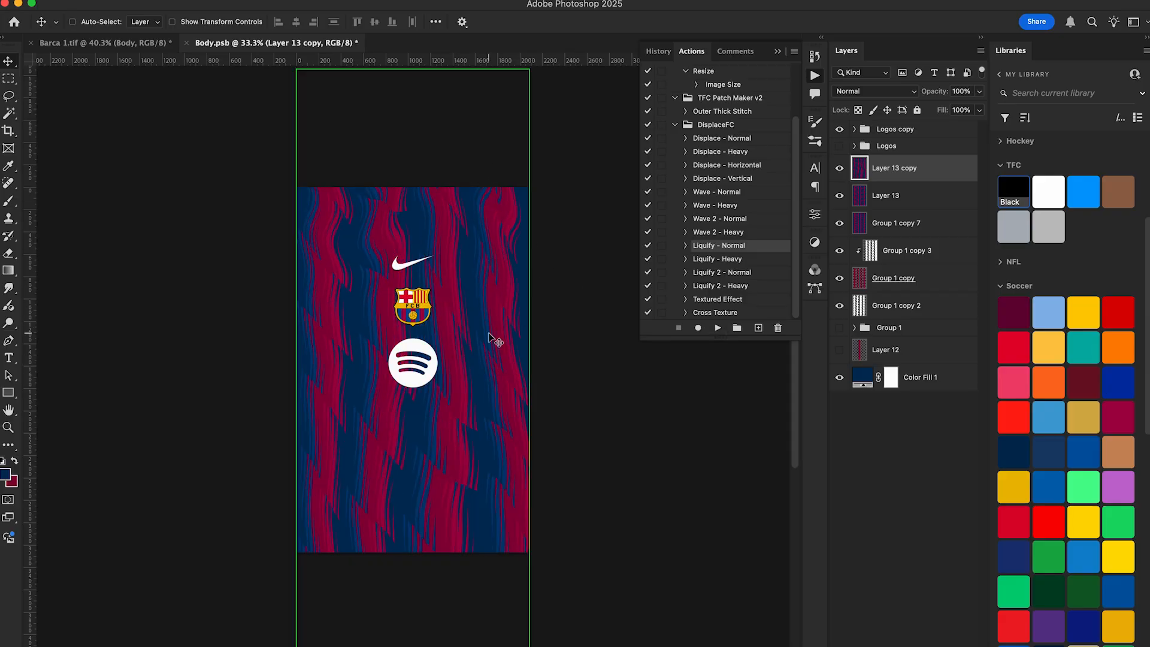
# - Save the liquified body artwork, check the distorted stripes on the shirt mock-up, and return to the artwork
pyautogui.hotkey('ctrl', 's')
pyautogui.click(84, 46)
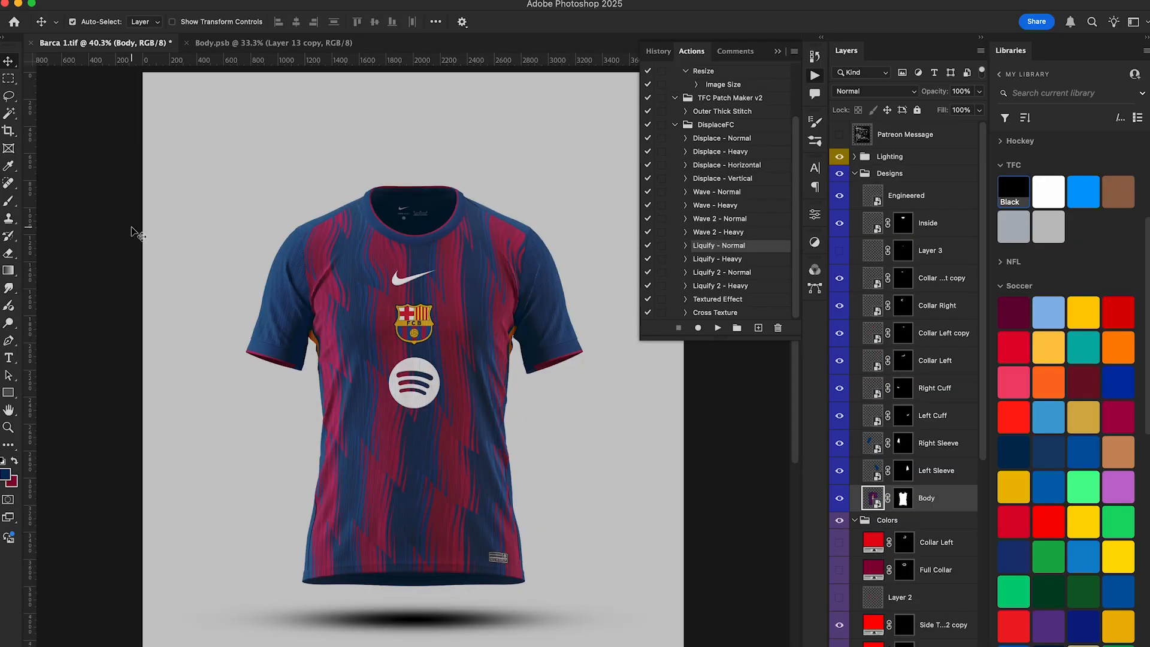
pyautogui.hotkey('ctrl', '-')
pyautogui.hotkey('ctrl', '-')
pyautogui.hotkey('ctrl', '-')
pyautogui.hotkey('ctrl', '0')
pyautogui.click(262, 47)
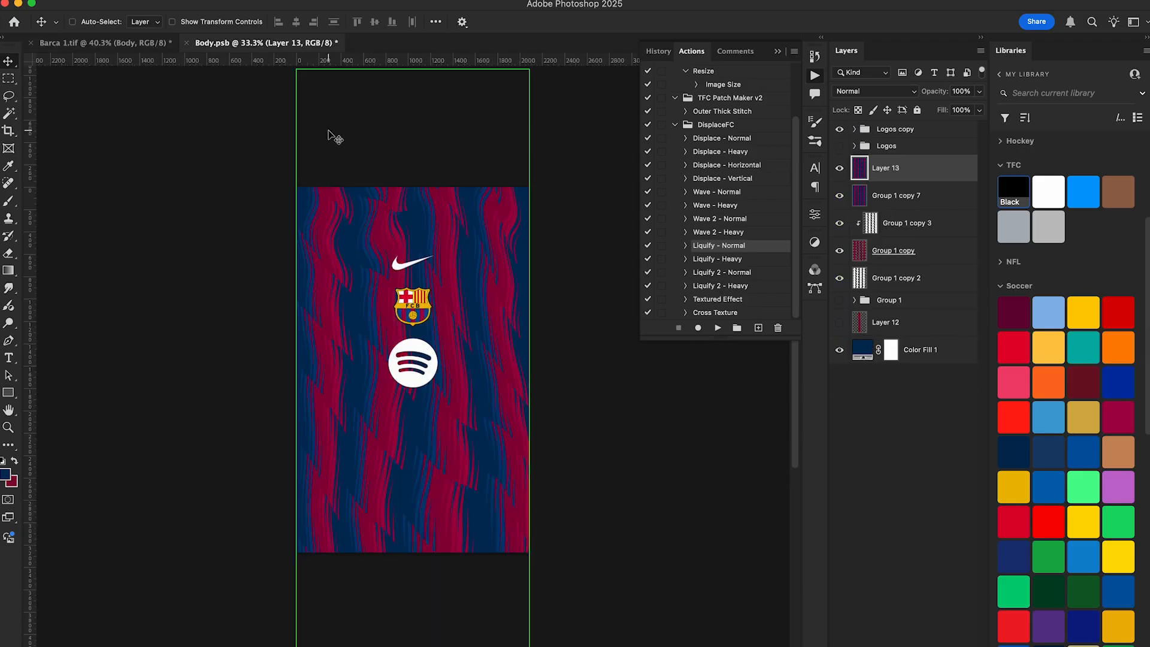
pyautogui.click(778, 51)
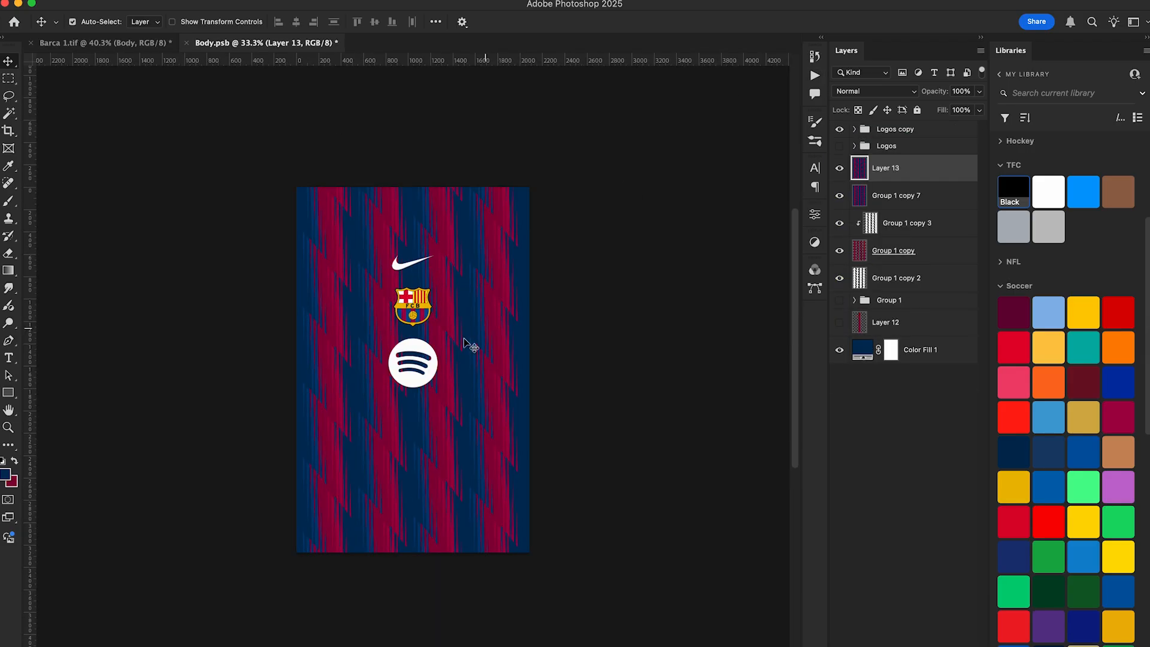
pyautogui.hotkey('ctrl', 't')
pyautogui.moveTo(544, 356); pyautogui.dragTo(567, 420)
pyautogui.press('Escape')
# - Flip the duplicated pattern layer both vertically and horizontally
pyautogui.hotkey('ctrl', 't')
pyautogui.rightClick(416, 452)
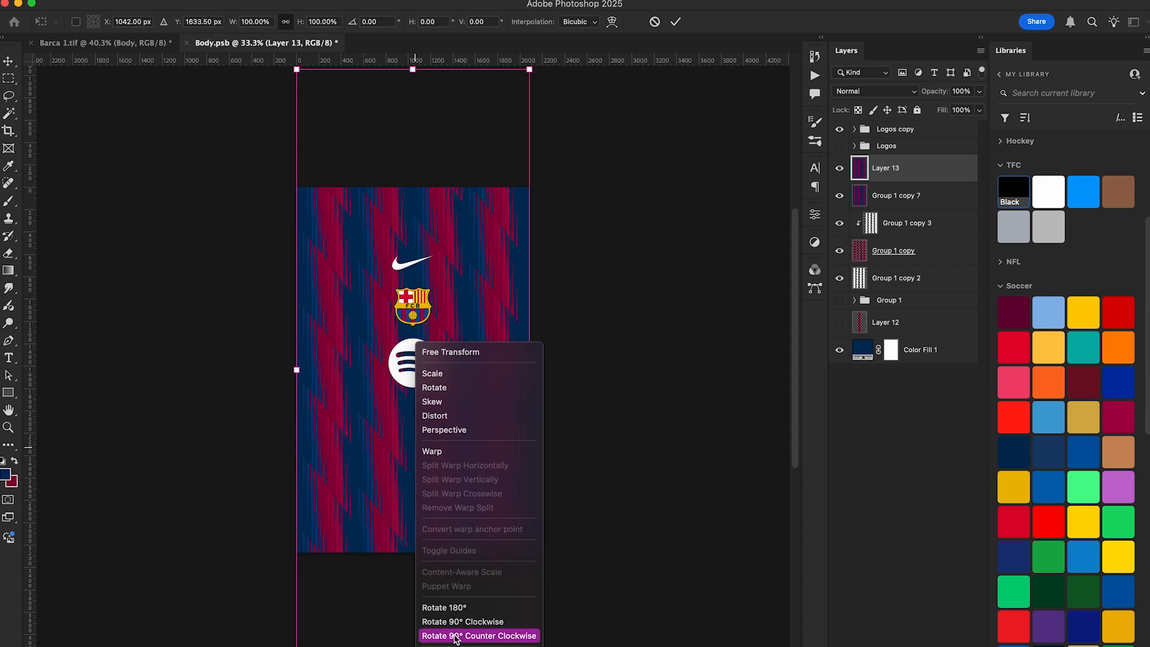
pyautogui.click(475, 524)
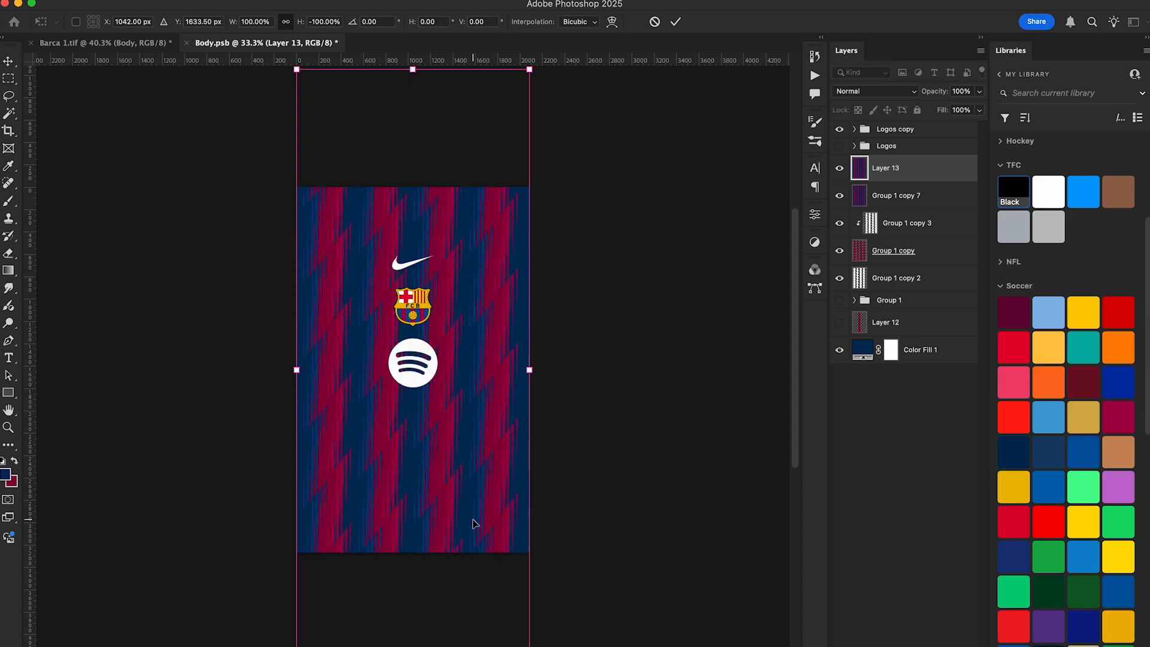
pyautogui.rightClick(465, 426)
pyautogui.click(500, 646)
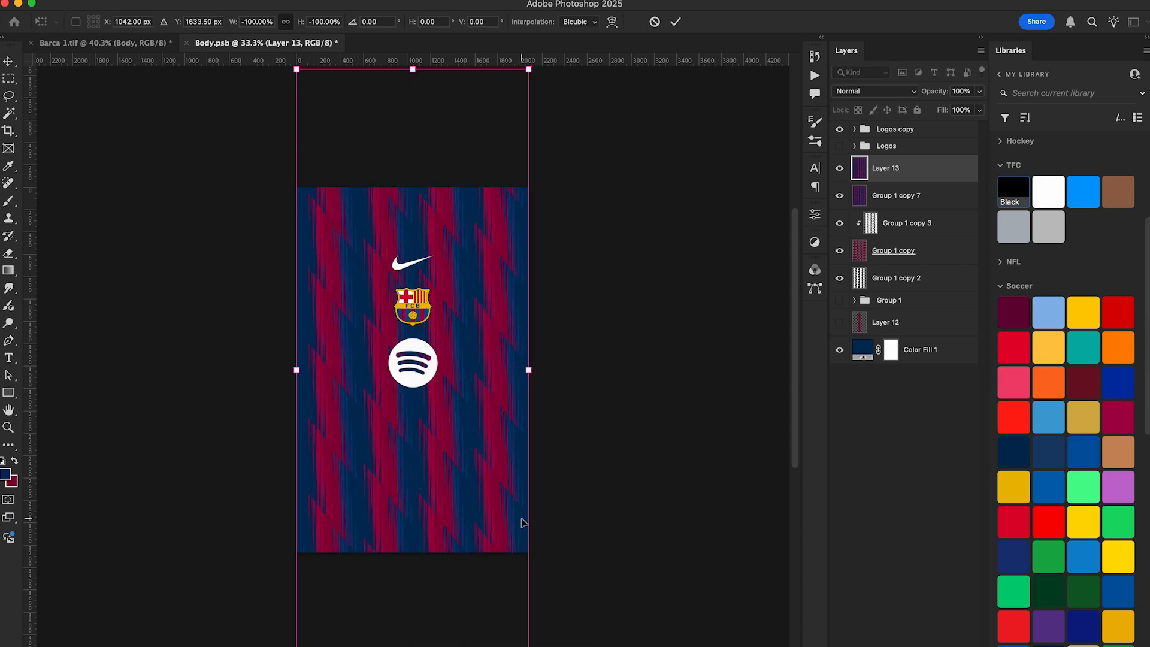
pyautogui.press('Return')
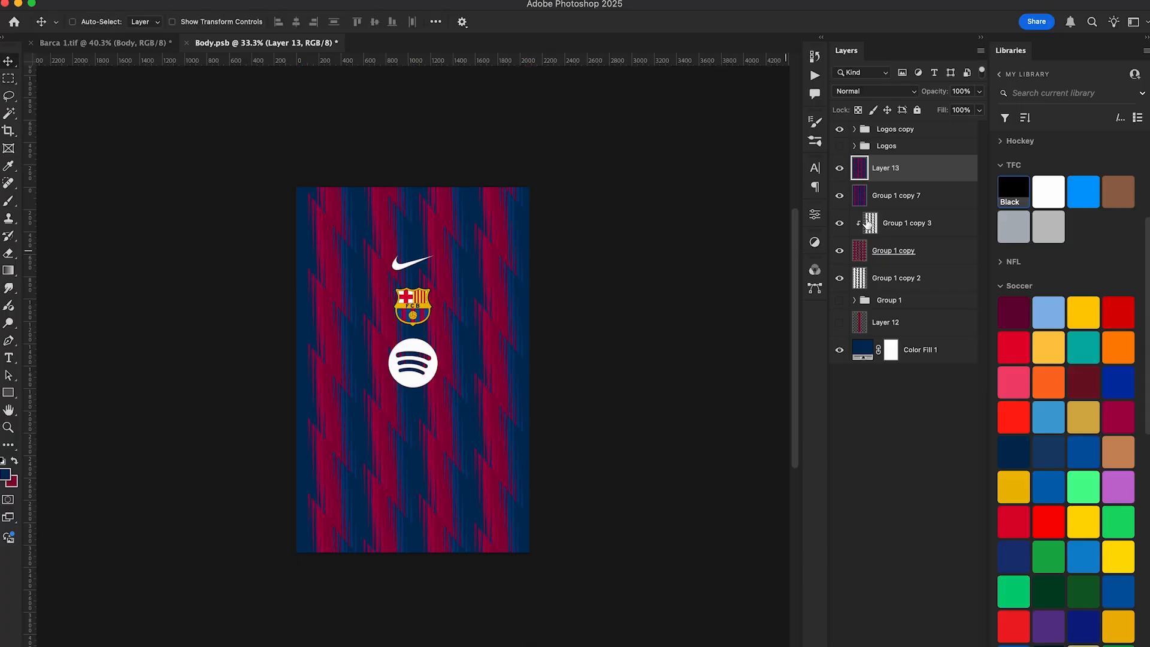
# - Copy the flipped stripe pattern within the full canvas bounds and paste it as a new layer
pyautogui.click(840, 168)
pyautogui.scroll(2, 623, 240)
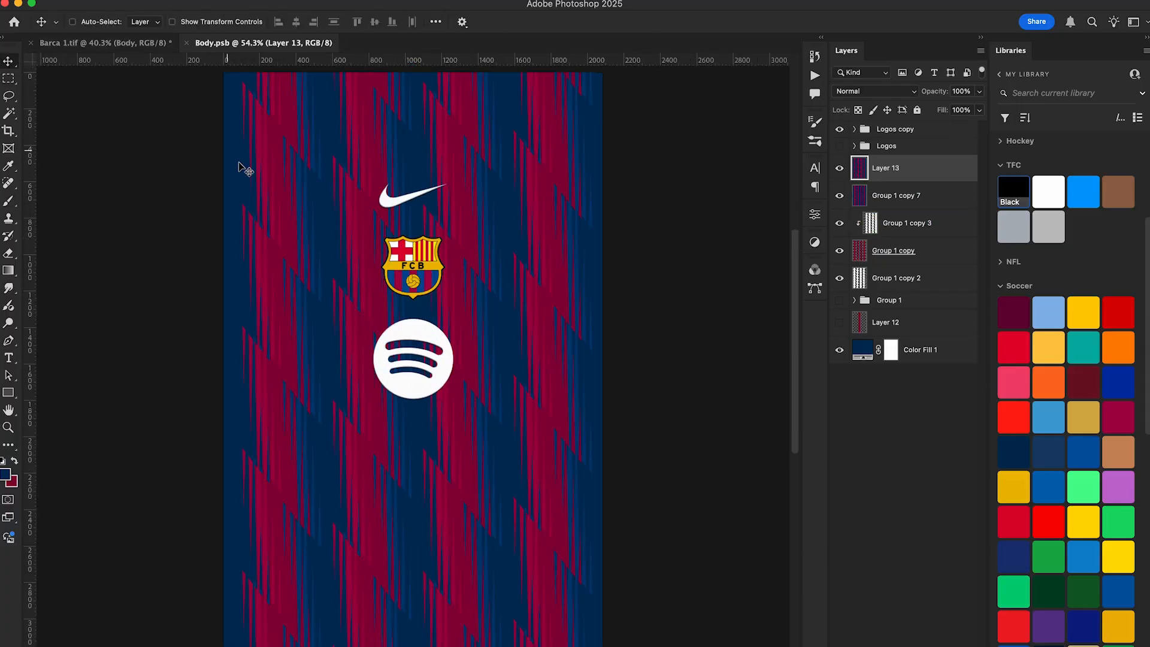
pyautogui.hotkey('ctrl', 'a')
pyautogui.hotkey('ctrl', 'shift', 'c')
pyautogui.hotkey('ctrl', 'v')
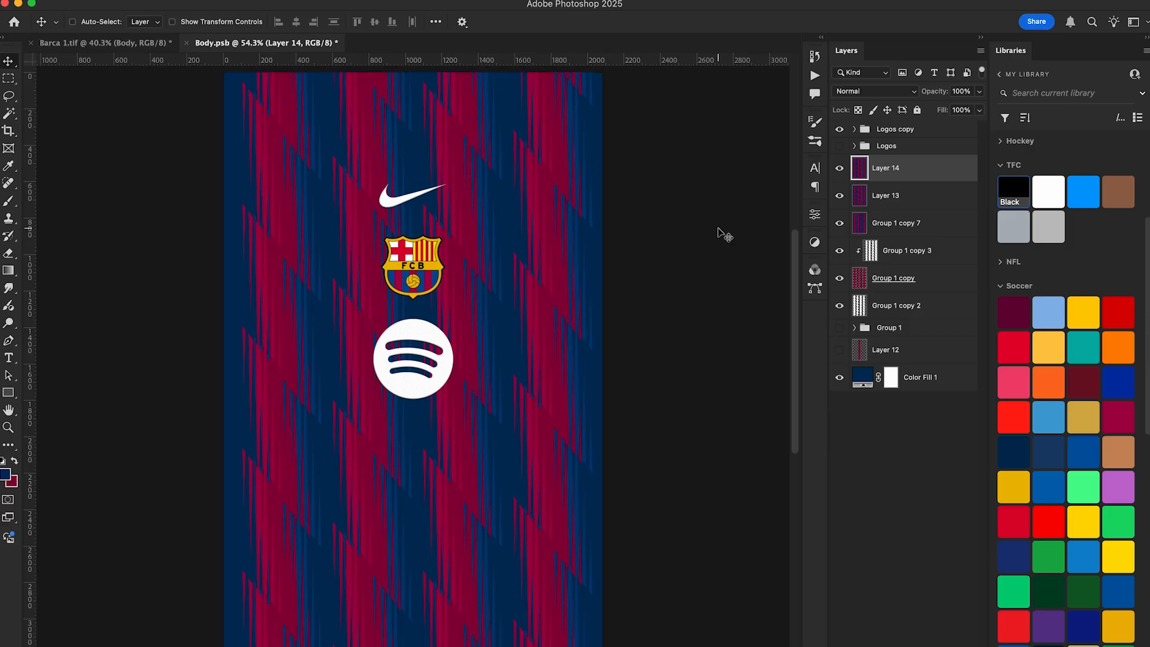
pyautogui.hotkey('ctrl', 't')
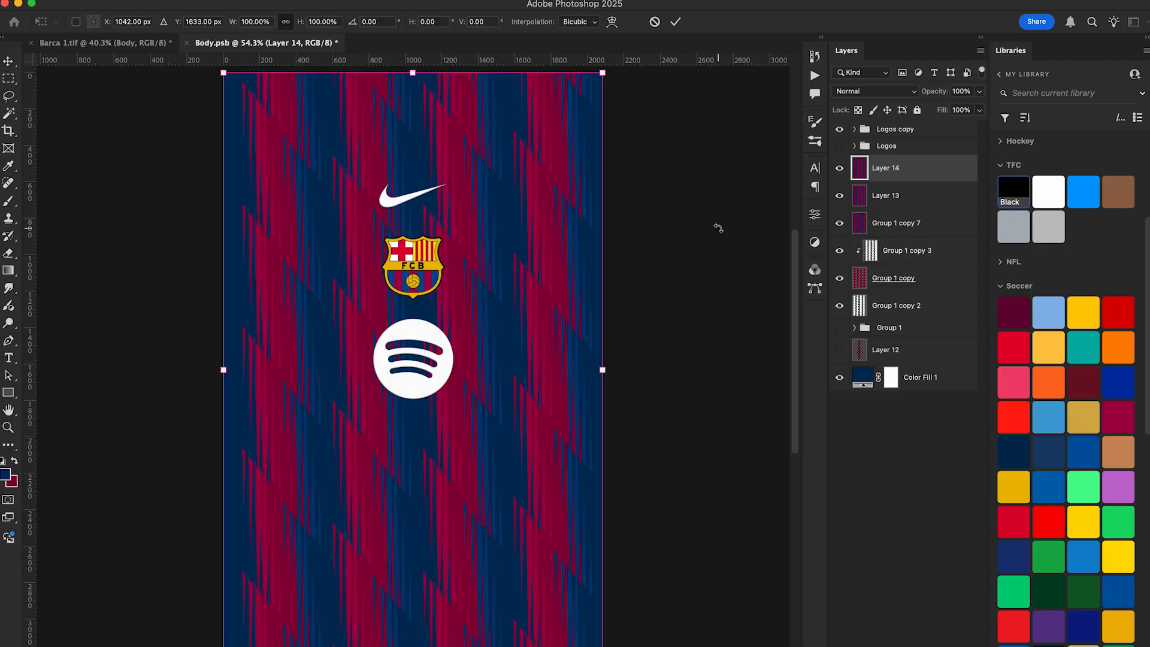
pyautogui.press('Return')
# - Open the Right Sleeve and Left Sleeve smart object artworks from the shirt mock-up
pyautogui.click(98, 43)
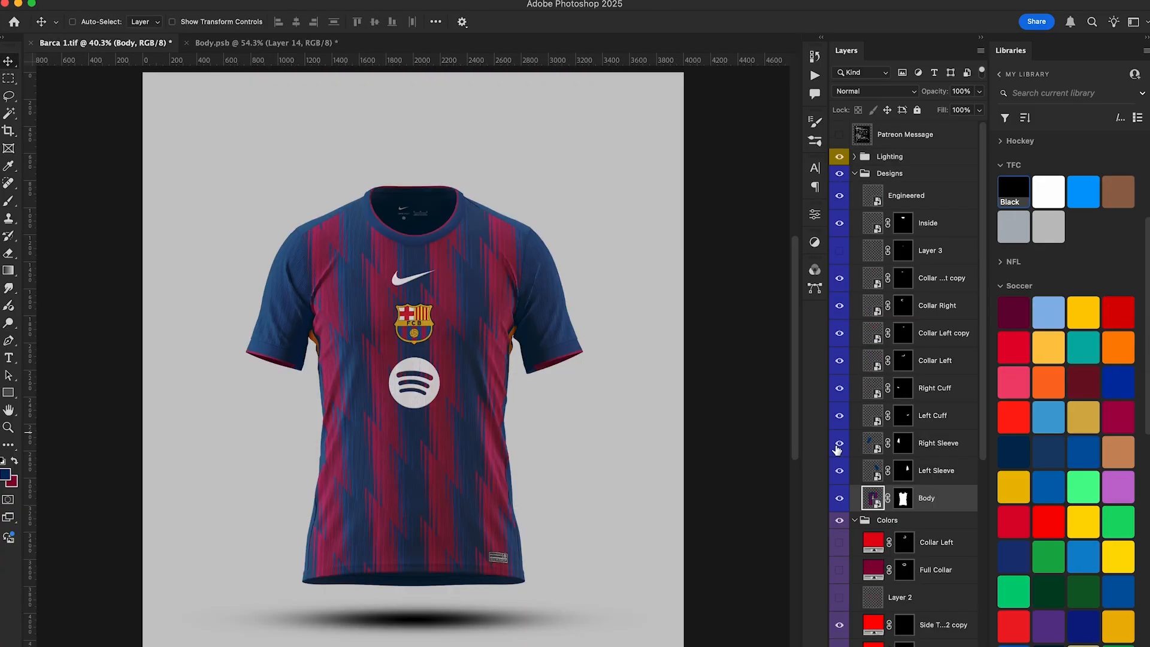
pyautogui.doubleClick(874, 443)
pyautogui.click(148, 43)
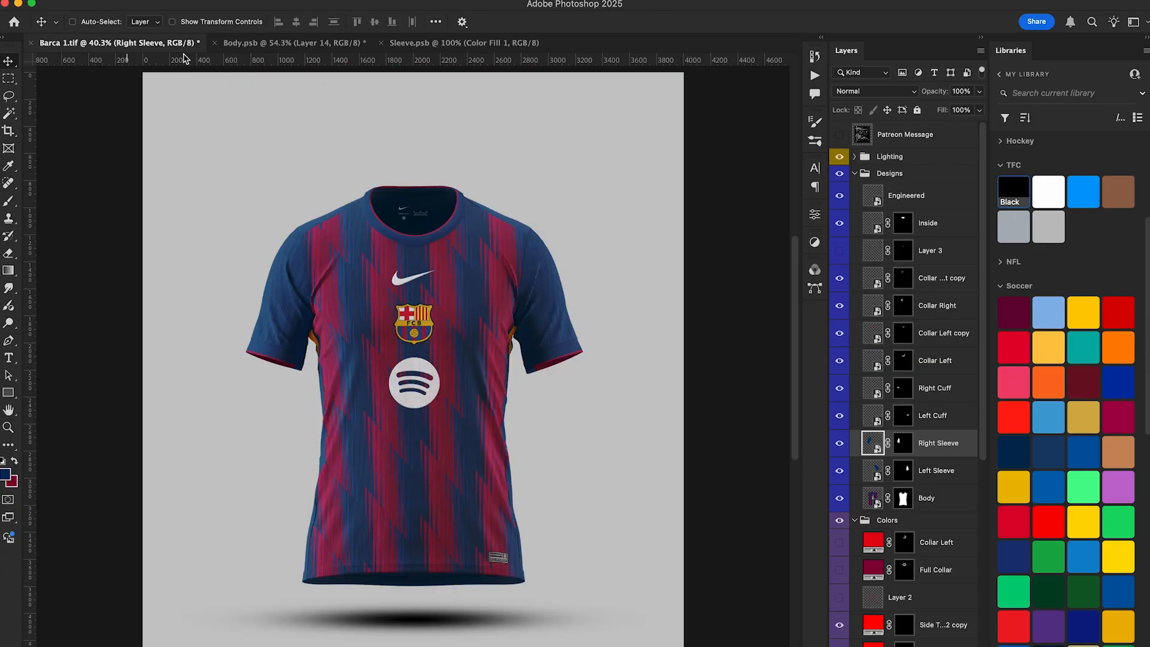
pyautogui.doubleClick(876, 469)
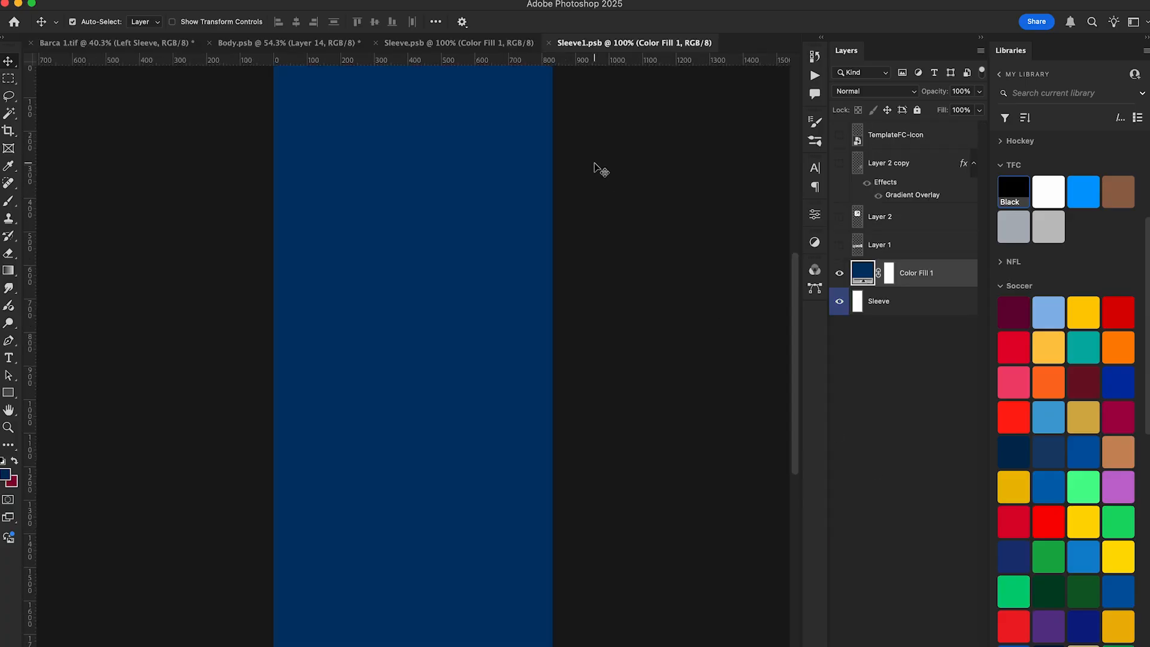
# - Paste the stripe pattern into the Sleeve.psb artwork, center it on the canvas's left edge at X 0 px, and save
pyautogui.click(443, 46)
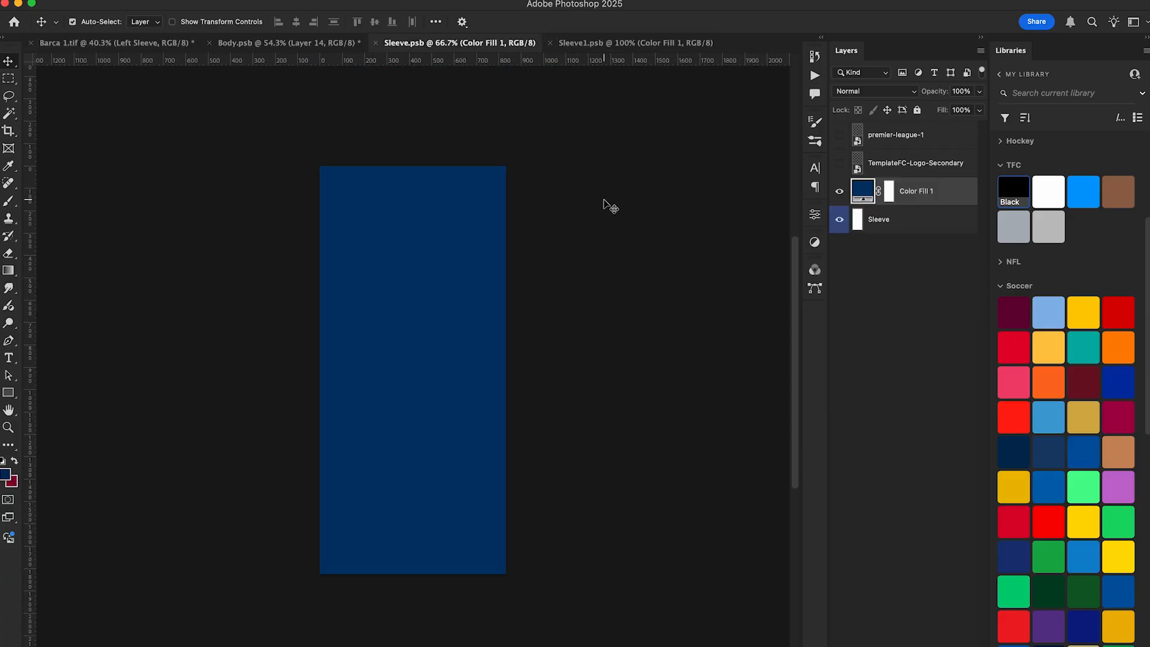
pyautogui.press('super+v')
pyautogui.press('super+t')
pyautogui.moveTo(633, 243); pyautogui.dragTo(401, 243)
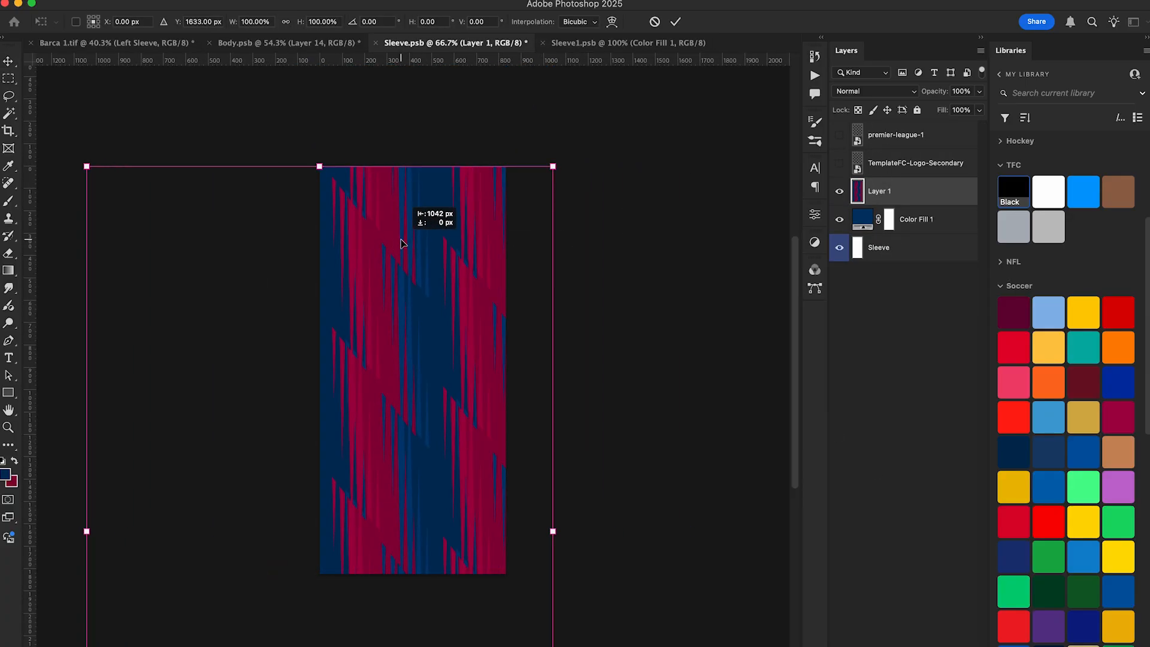
pyautogui.press('Return')
pyautogui.press('super+s')
# - Paste the stripe pattern into the Sleeve1.psb artwork, center it on the canvas's right edge at X 832 px, and save
pyautogui.click(635, 45)
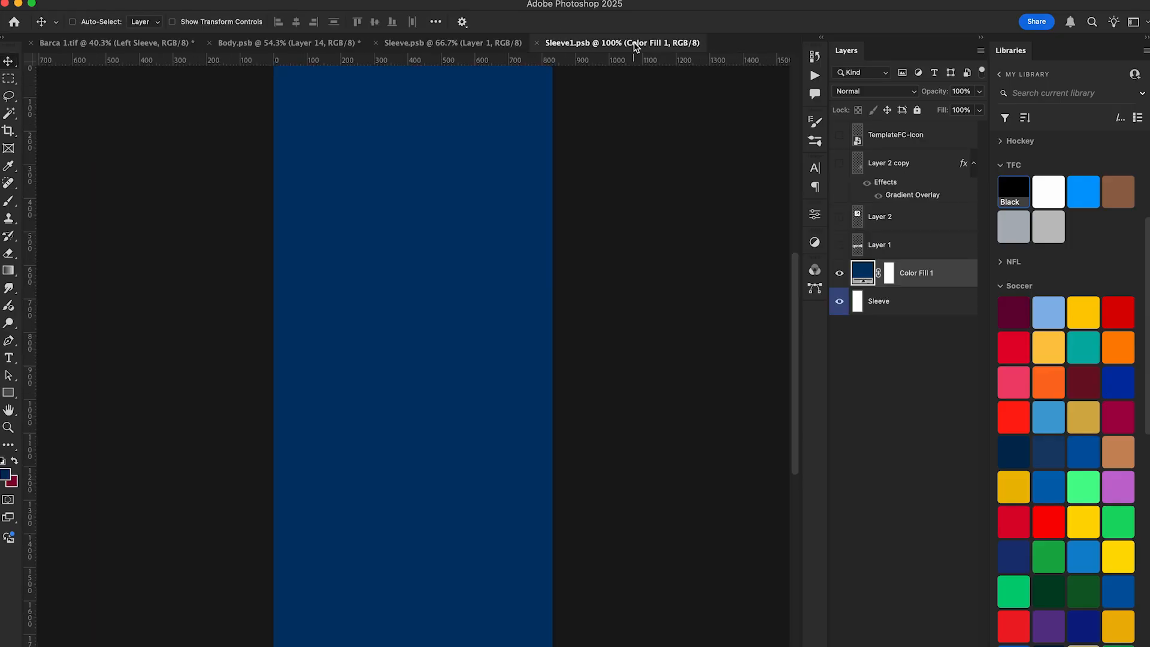
pyautogui.press('super+v')
pyautogui.press('super+t')
pyautogui.moveTo(614, 246); pyautogui.dragTo(547, 247)
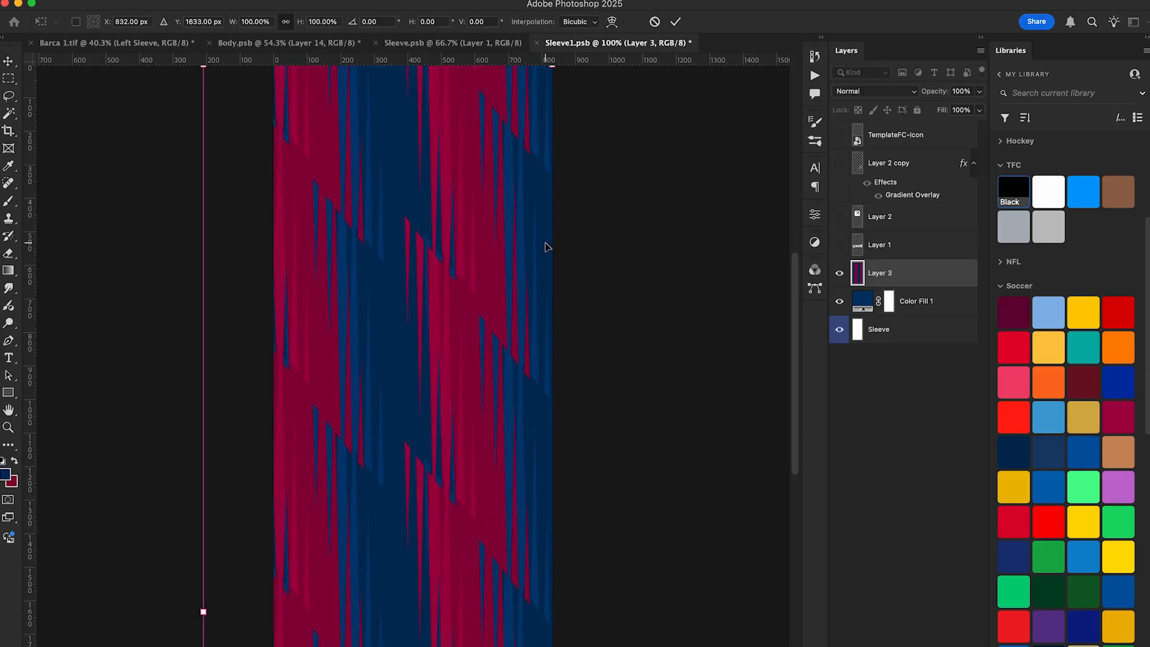
pyautogui.press('Return')
pyautogui.press('super+s')
# - Save the shirt mock-up and close the body and both sleeve artworks, discarding the body's unsaved changes
pyautogui.click(110, 45)
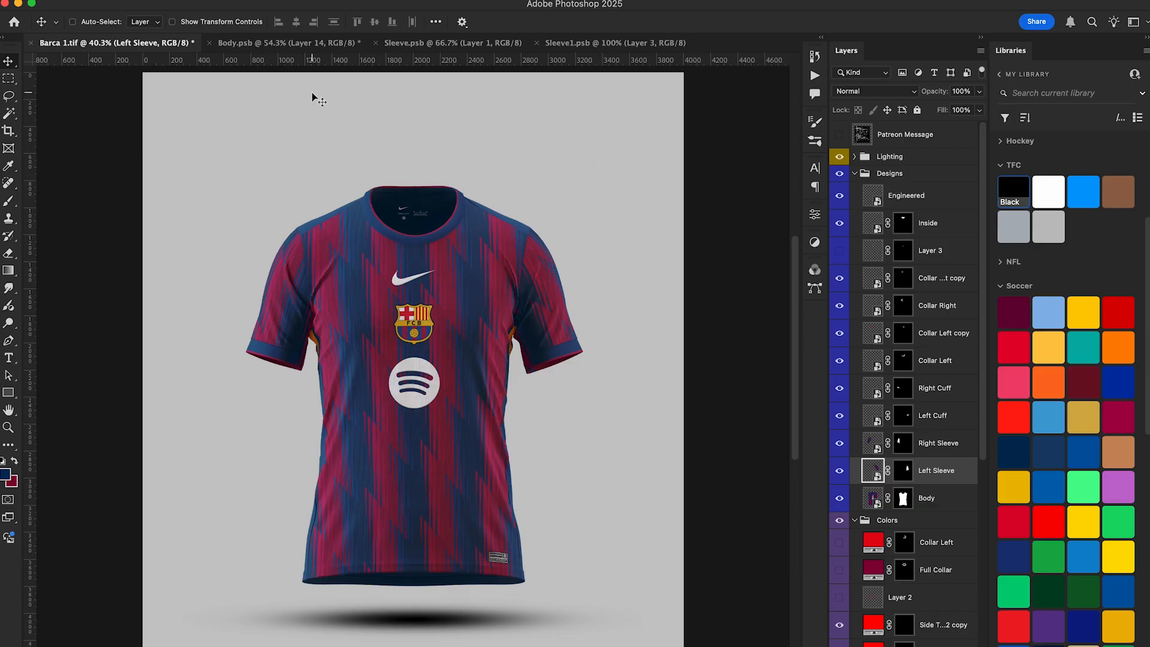
pyautogui.press('super+s')
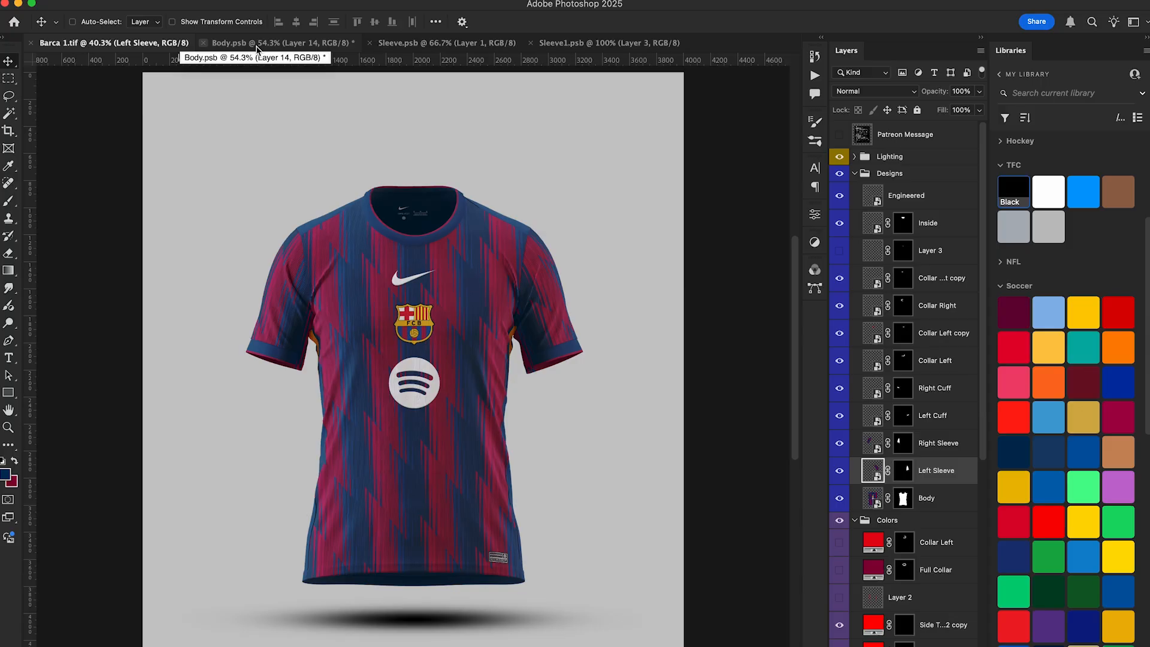
pyautogui.click(257, 45)
pyautogui.press('super+w')
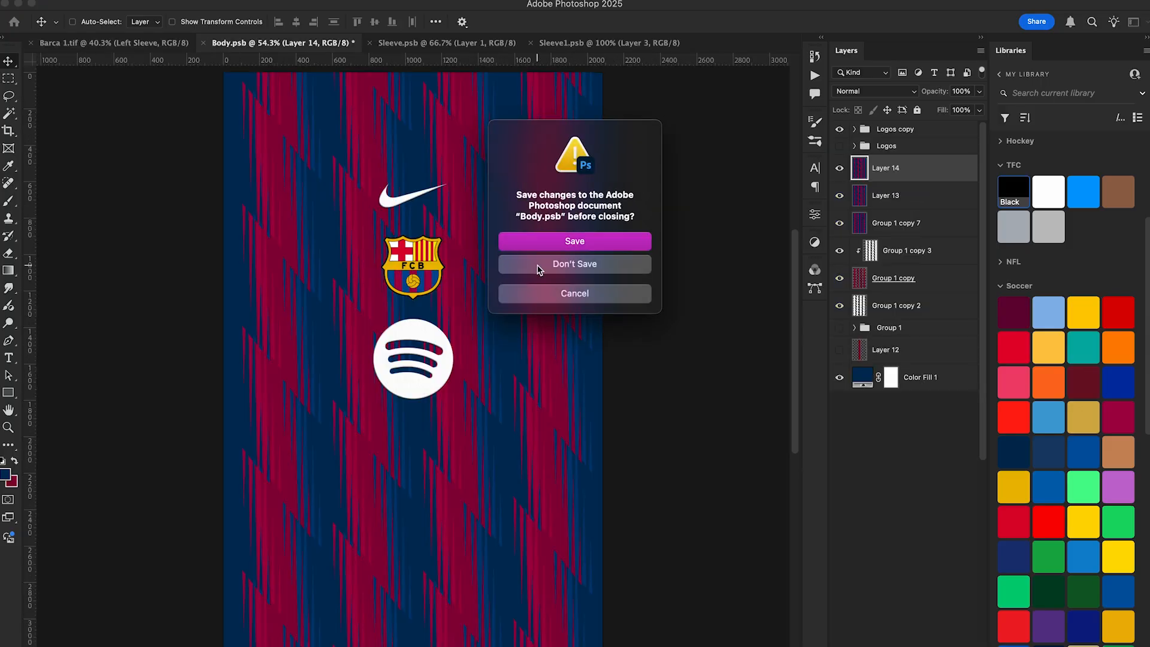
pyautogui.click(539, 269)
pyautogui.click(203, 43)
pyautogui.click(203, 43)
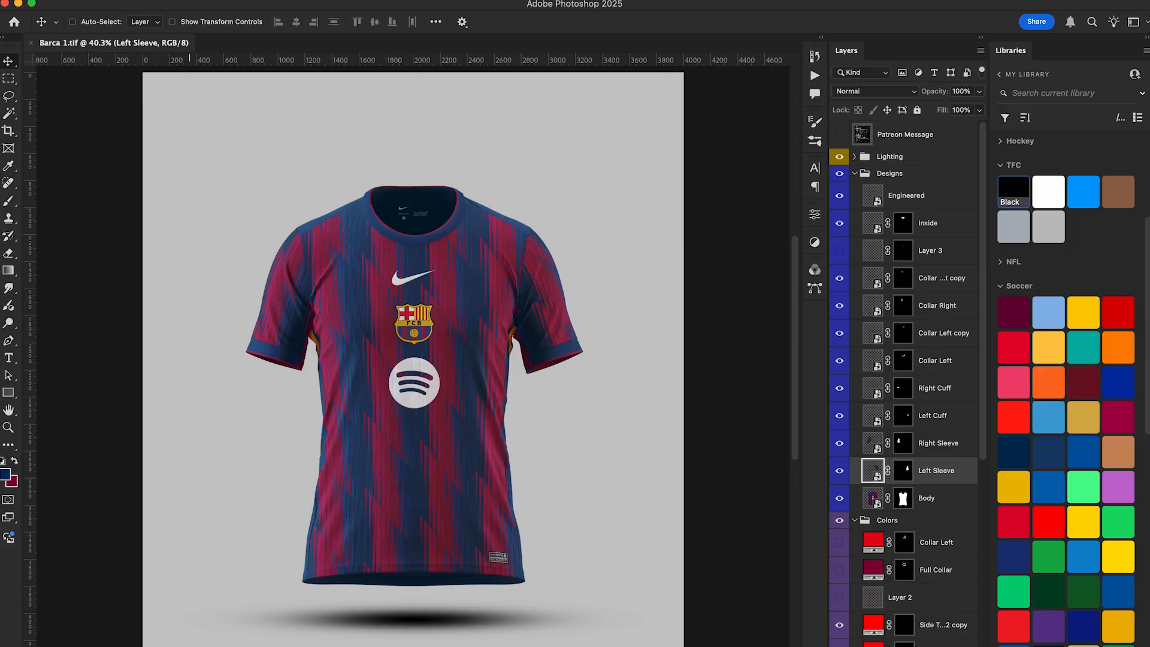
# - Switch to Finder and open Barca 2.tif from the TFC folder in Photoshop
pyautogui.press('super+Tab')
pyautogui.click(575, 157)
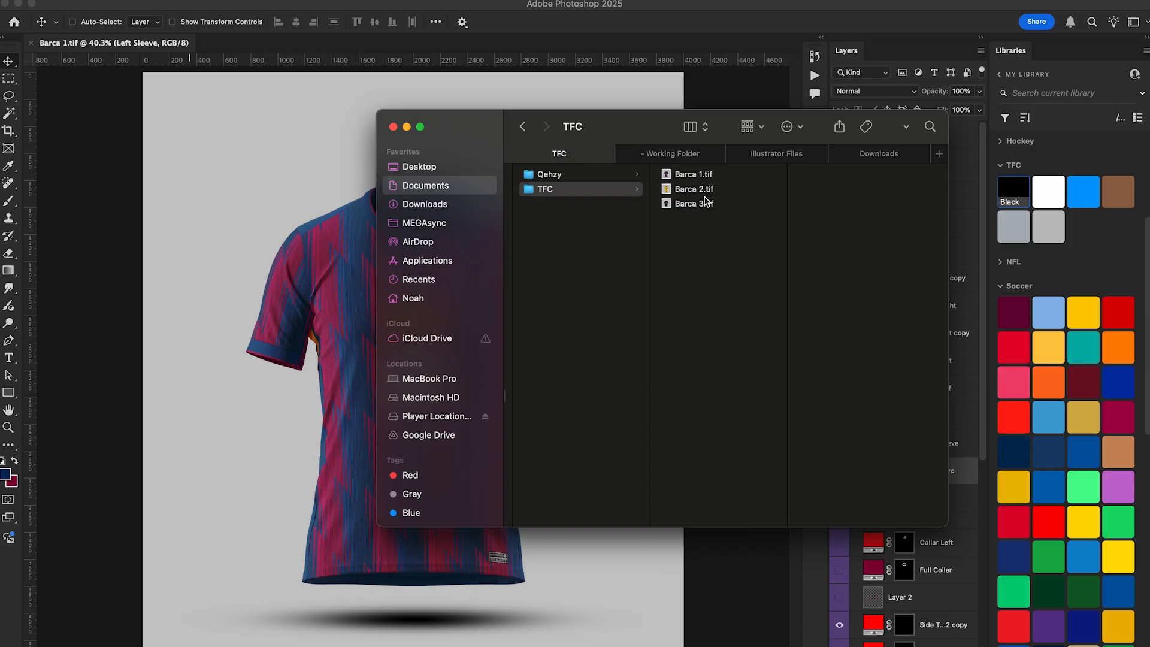
pyautogui.rightClick(696, 189)
pyautogui.moveTo(788, 210)
pyautogui.click(892, 244)
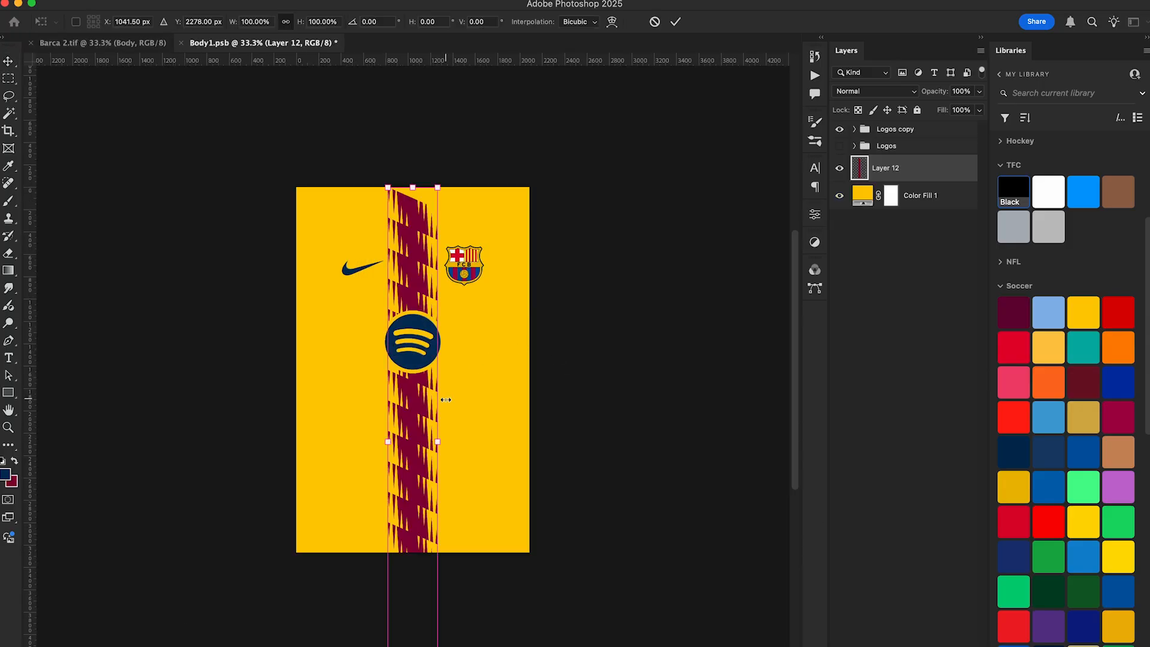
# - Move the maroon jagged stripe up to Y 1552 px and stretch its height to about 194%
pyautogui.moveTo(446, 400); pyautogui.dragTo(445, 318)
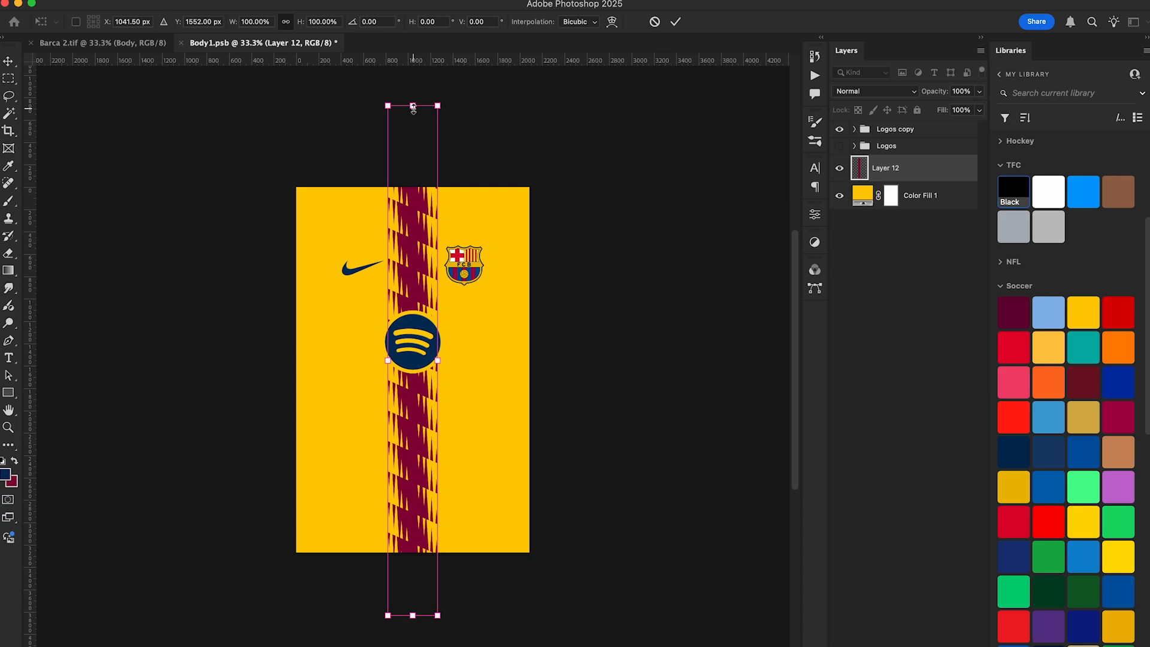
pyautogui.moveTo(413, 108); pyautogui.dragTo(413, 287)
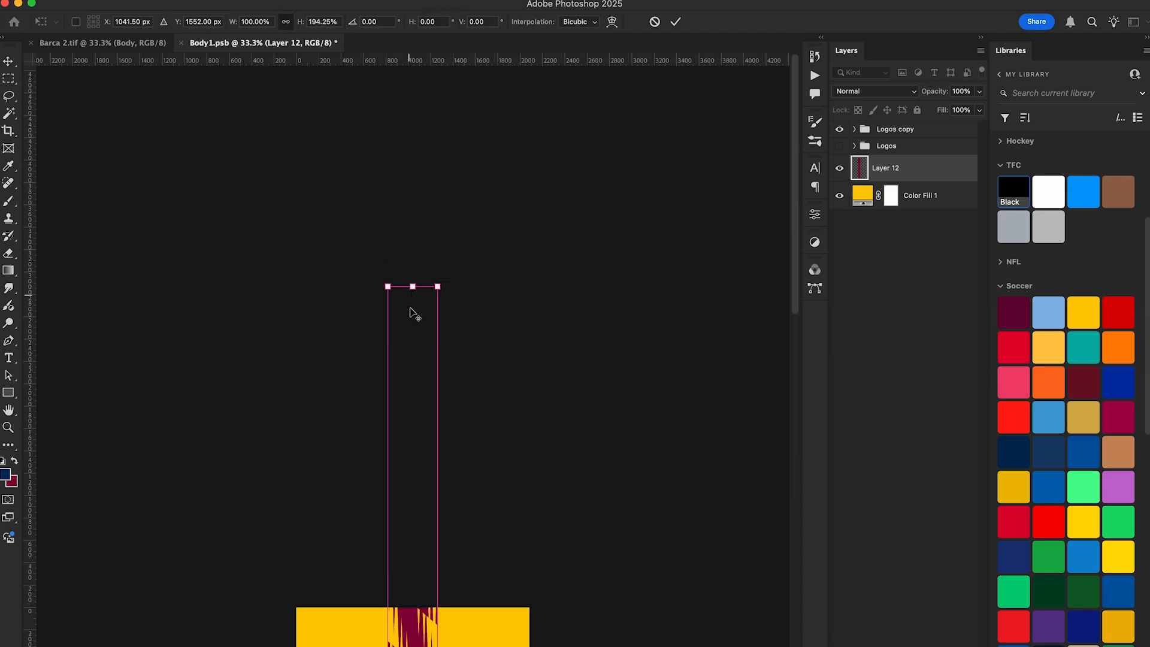
pyautogui.scroll(-5, 424, 401)
pyautogui.press('Return')
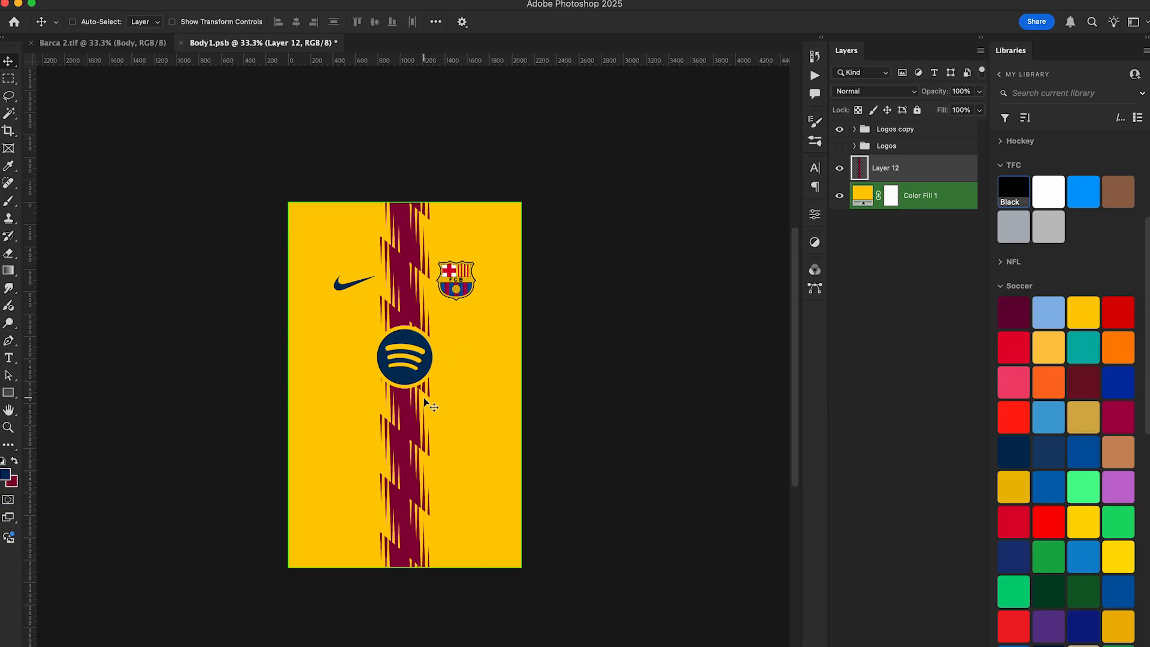
# - Duplicate the maroon stripe layer and apply a navy Color Overlay to the copy, sampled from the foreground color
pyautogui.press('super+equal')
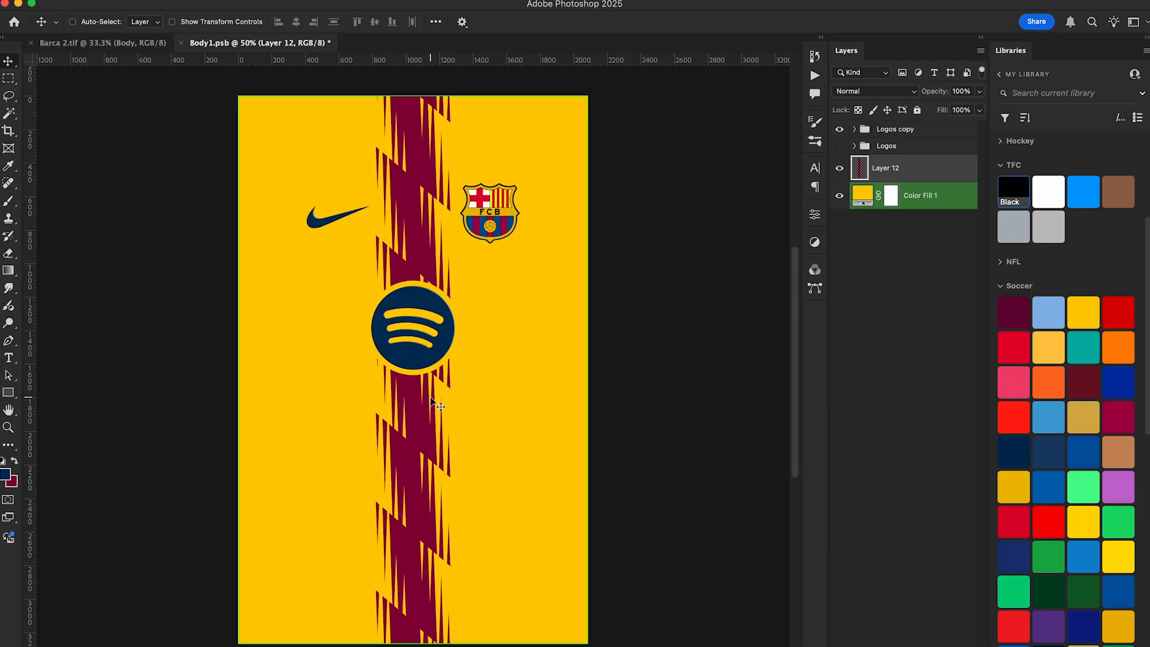
pyautogui.press('super+j')
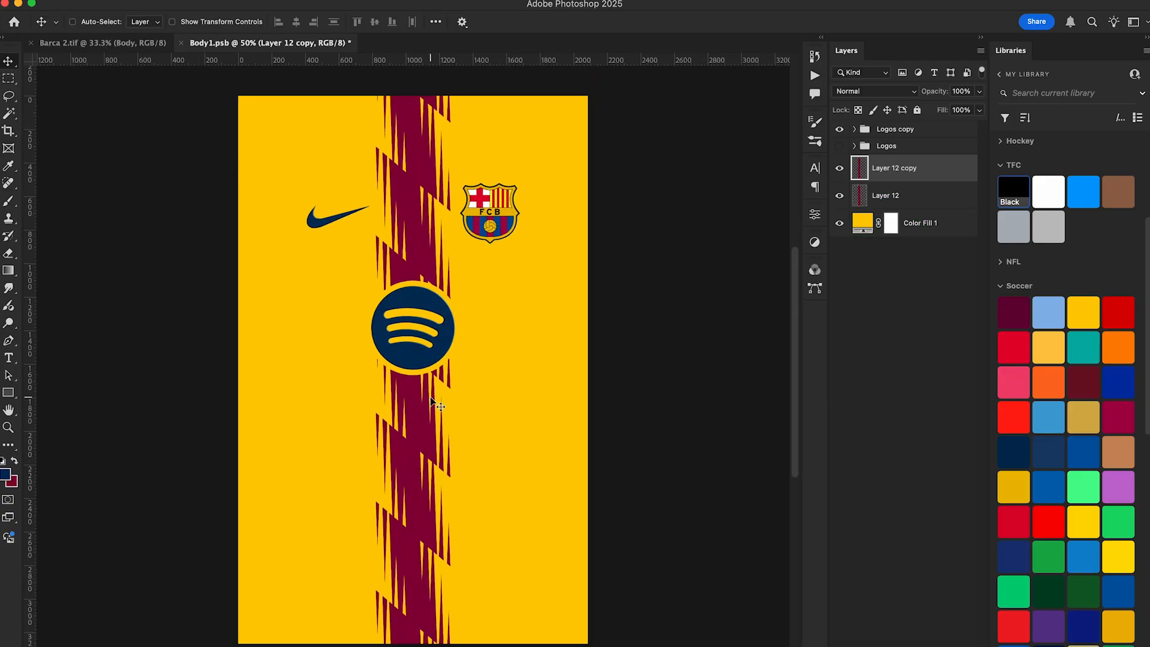
pyautogui.doubleClick(945, 175)
pyautogui.click(566, 426)
pyautogui.click(825, 309)
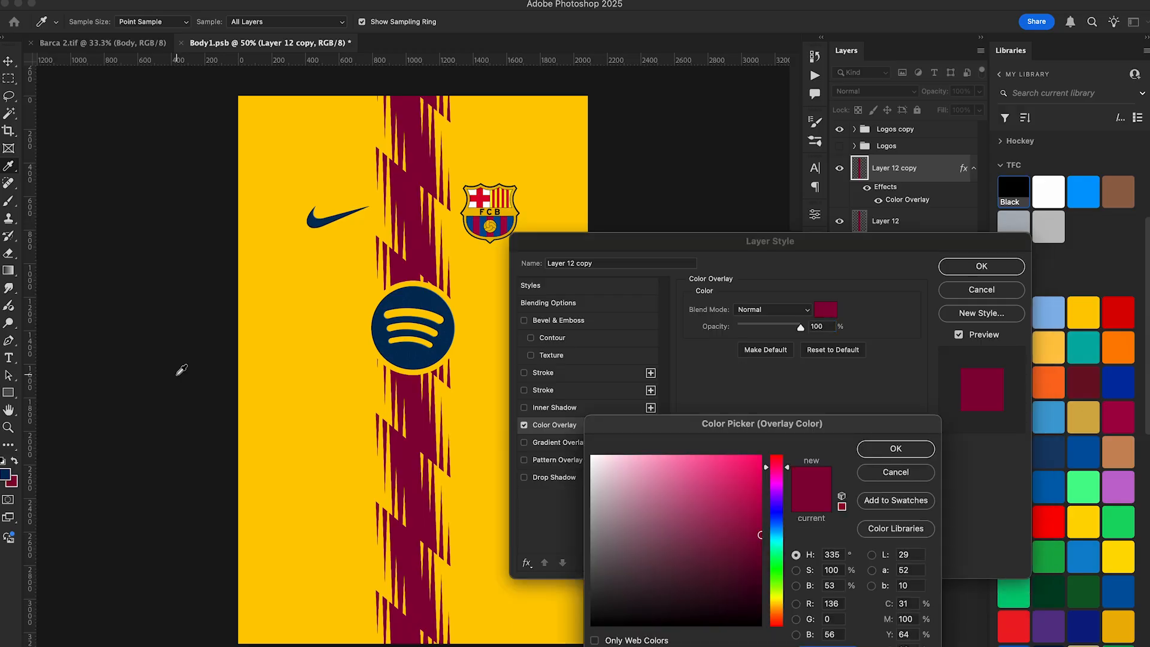
pyautogui.click(7, 475)
pyautogui.press('Return')
pyautogui.press('Return')
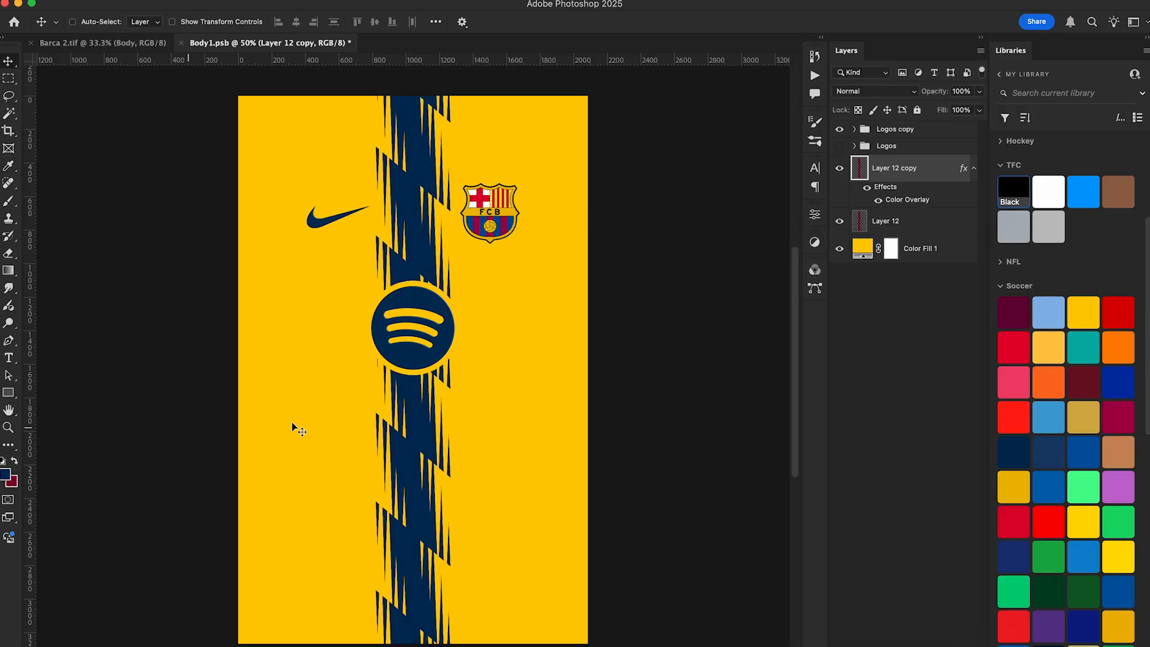
# - Offset the navy stripe to the right and slightly above the maroon one, and group both stripe layers
pyautogui.moveTo(403, 312); pyautogui.dragTo(465, 276)
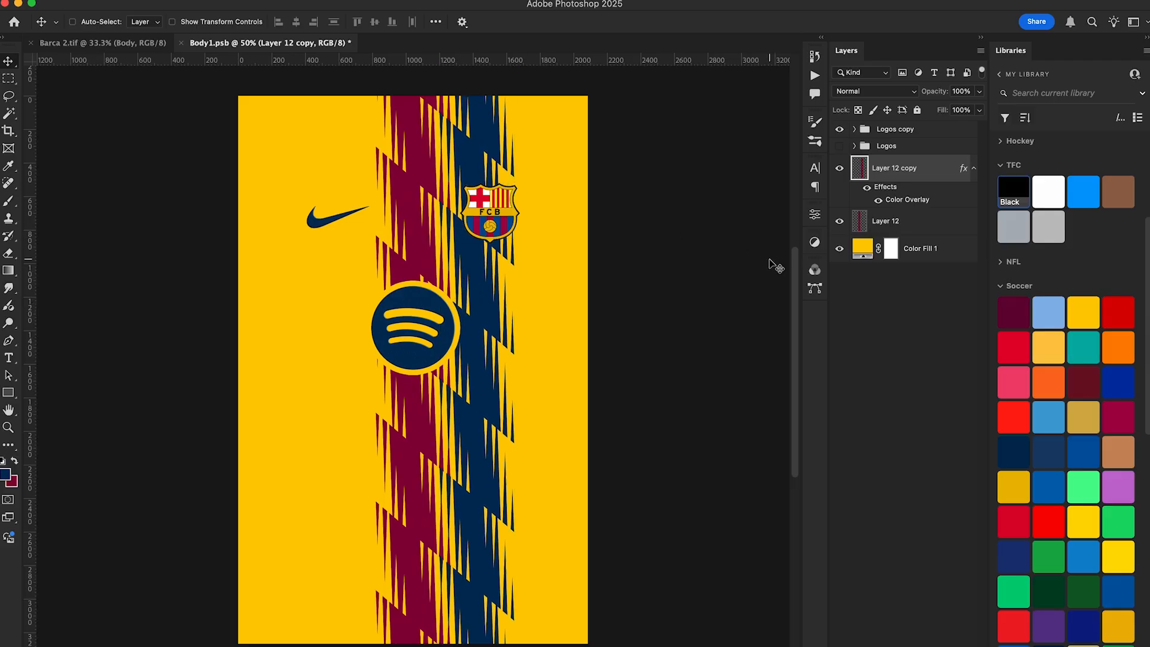
pyautogui.click(977, 169)
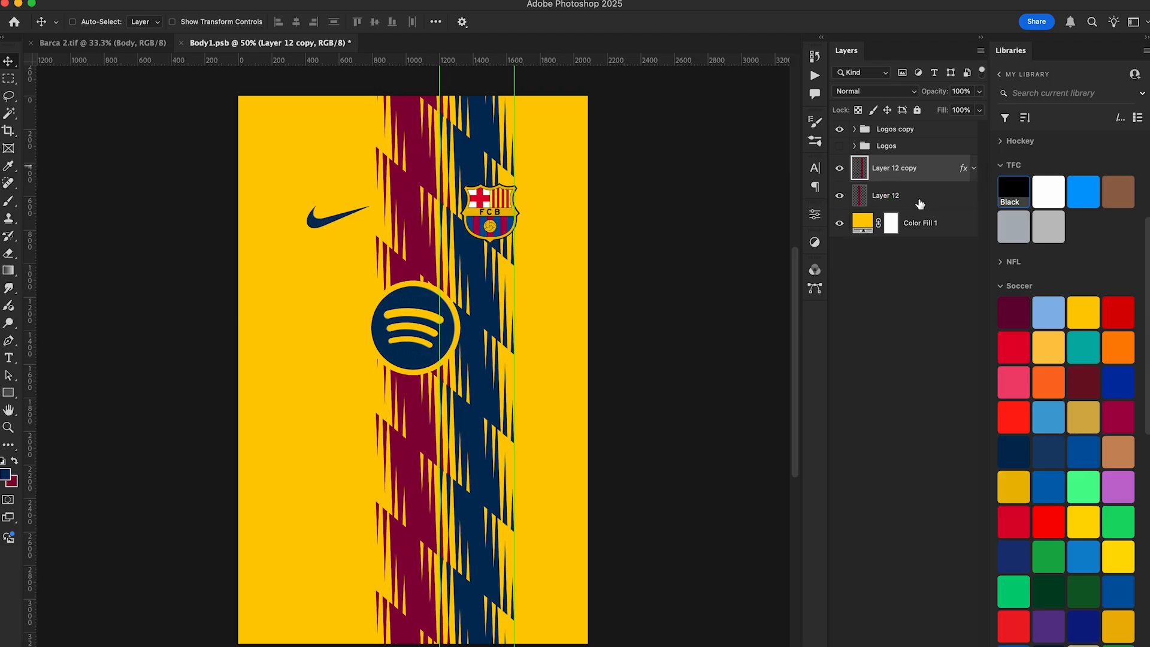
pyautogui.keyDown('shift'); pyautogui.click(964, 196); pyautogui.keyUp('shift')
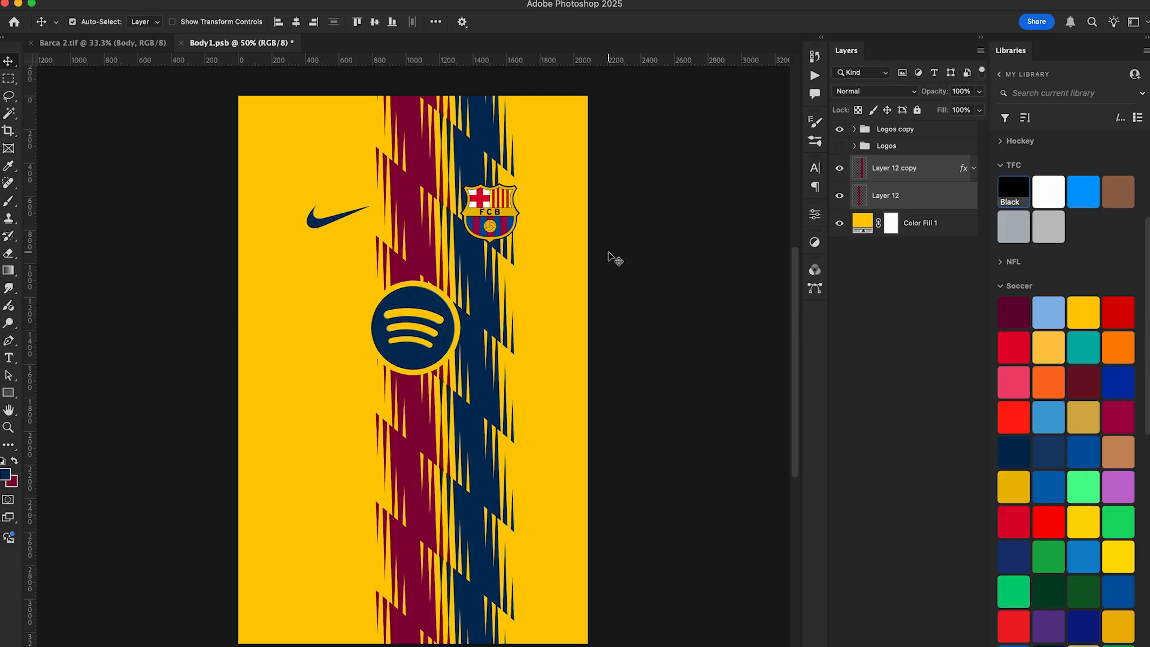
pyautogui.press('super+g')
# - Duplicate the stripe group, hide the original, and rotate the copy about 41° so it runs diagonally behind the sponsor logo
pyautogui.press('super+j')
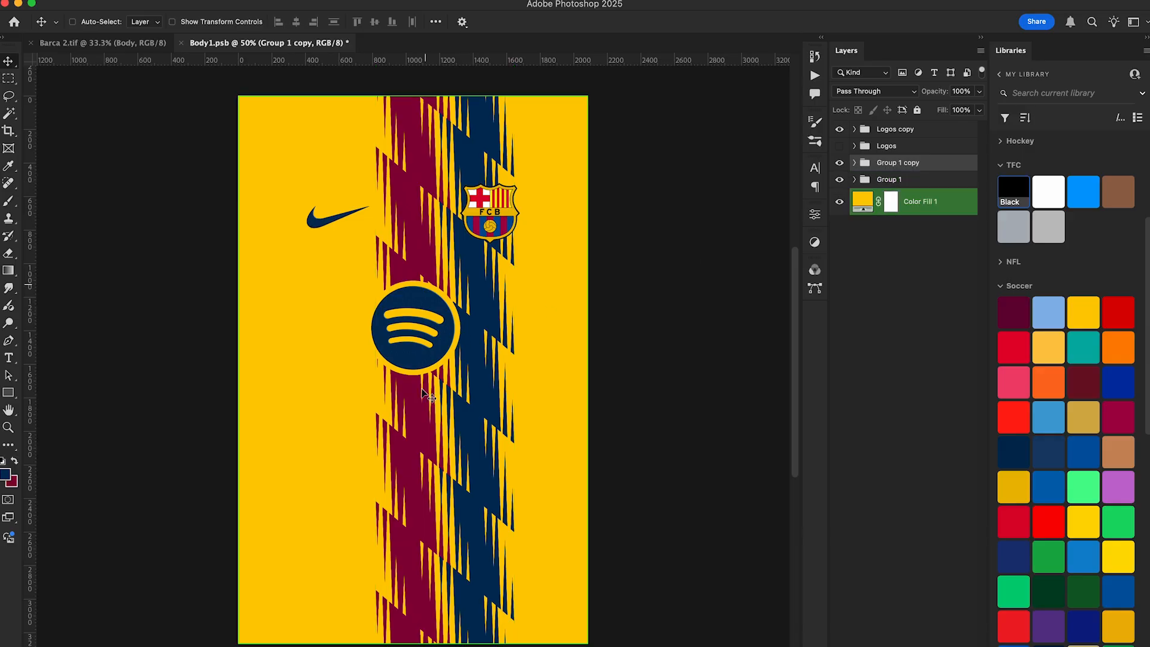
pyautogui.click(839, 180)
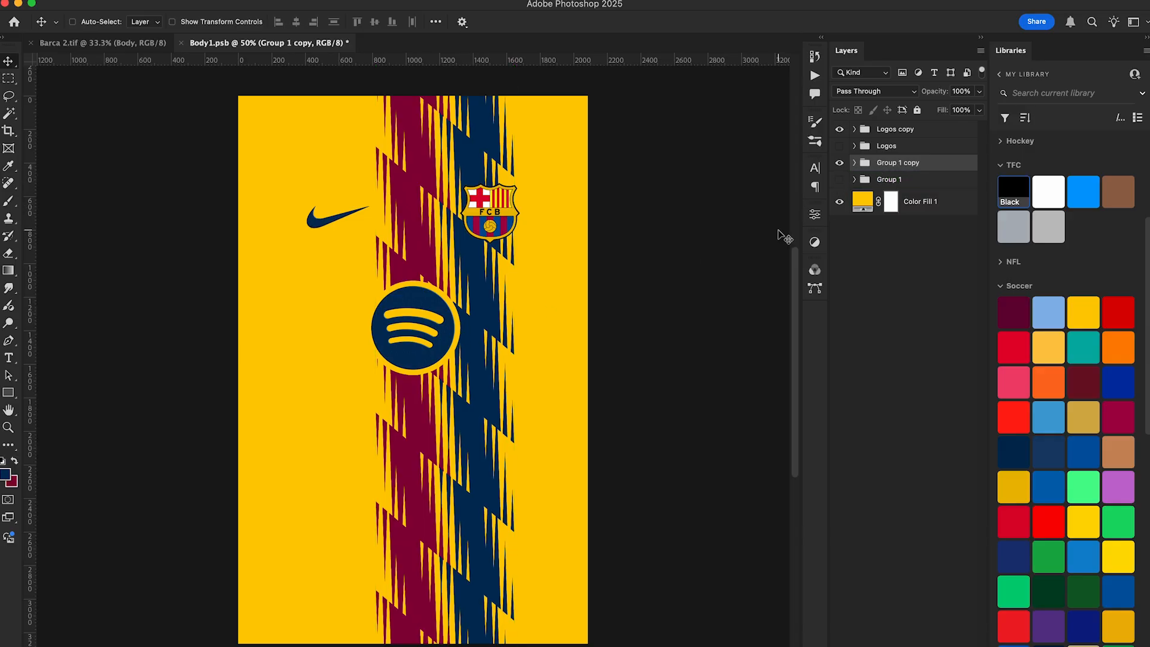
pyautogui.press('super+t')
pyautogui.moveTo(623, 277); pyautogui.dragTo(612, 400)
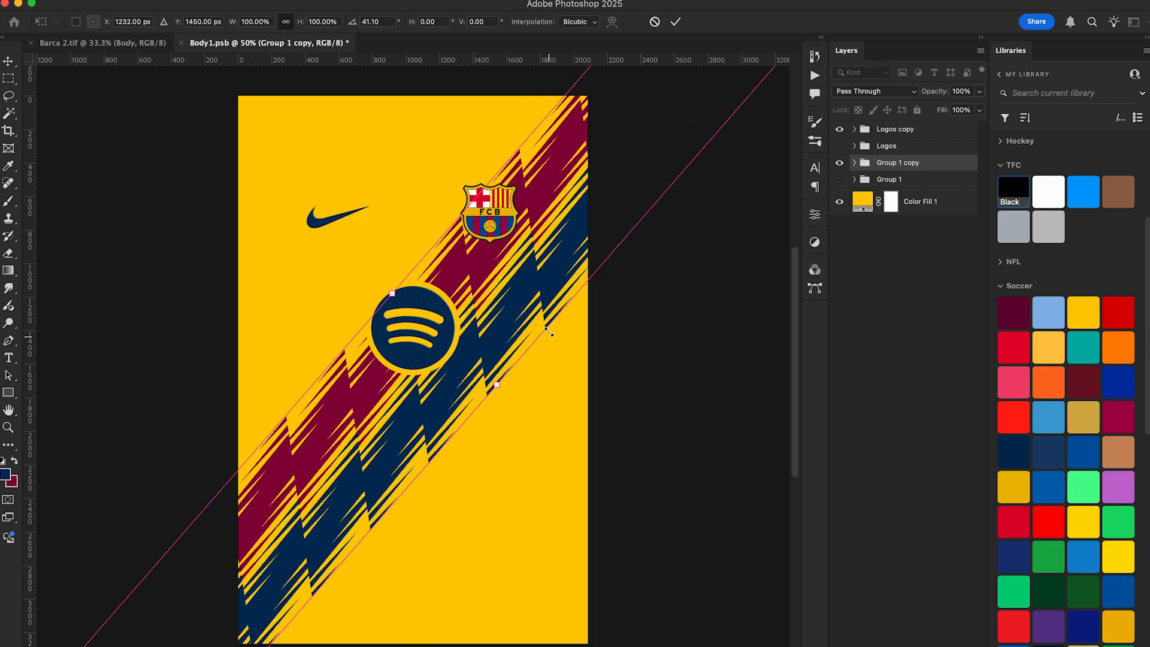
pyautogui.moveTo(540, 268); pyautogui.dragTo(485, 281)
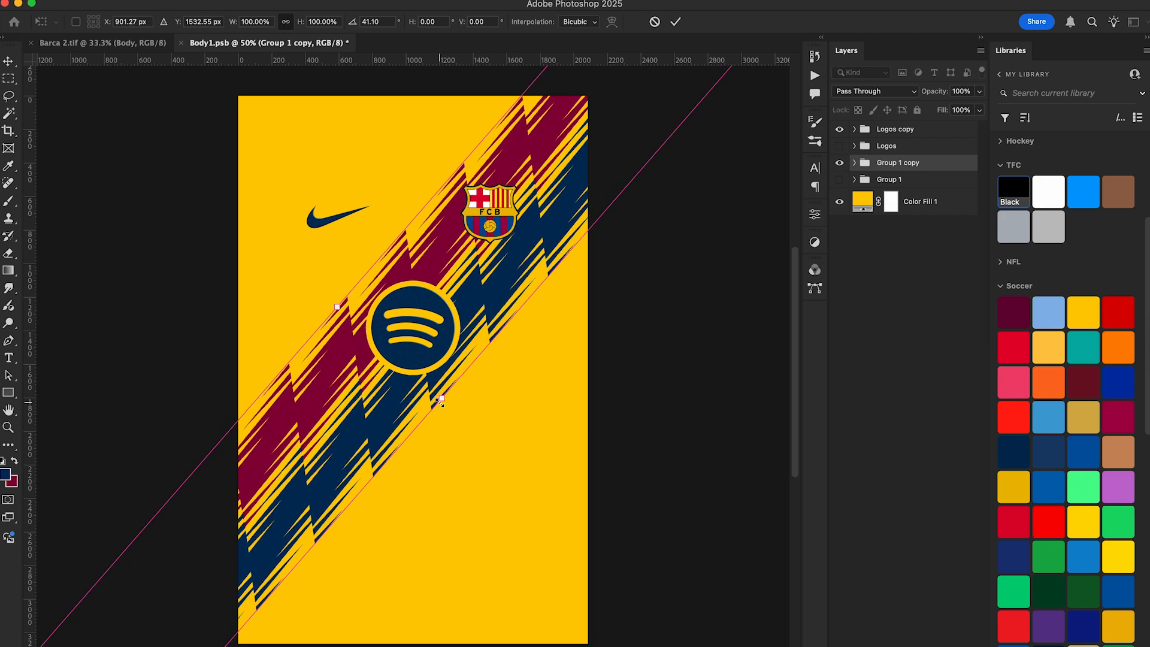
# - Skew and narrow the diagonal stripe group copy so the band runs steeply from the shirt's lower left to its upper right
pyautogui.moveTo(440, 400); pyautogui.dragTo(375, 447)
pyautogui.moveTo(355, 323); pyautogui.dragTo(371, 292)
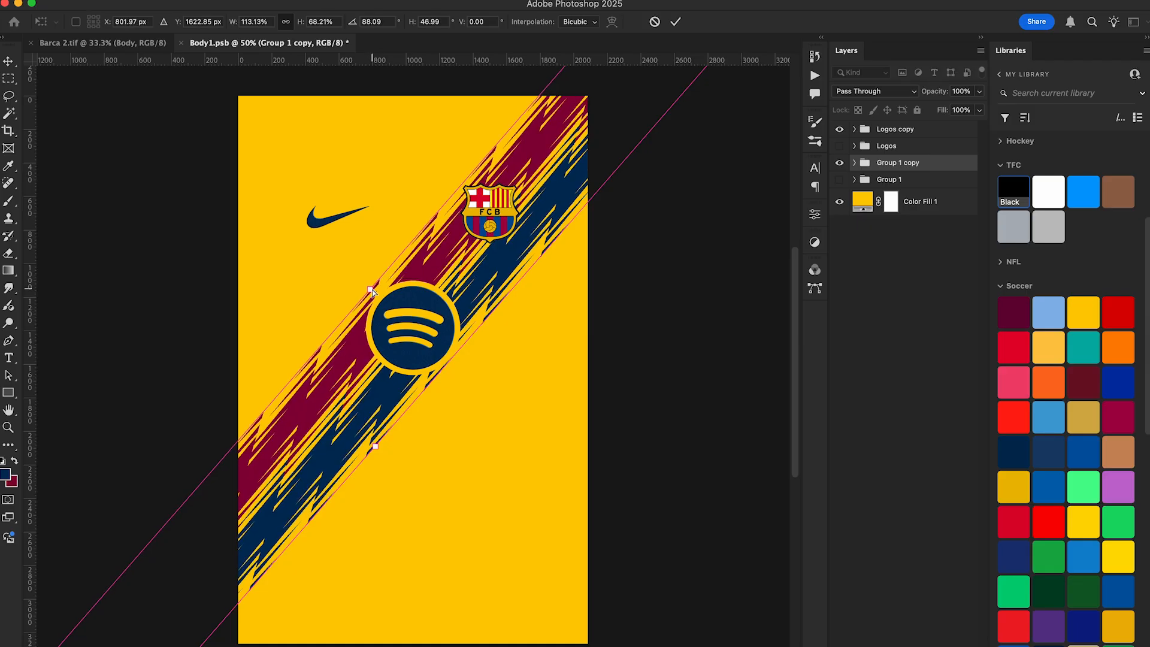
pyautogui.moveTo(482, 418); pyautogui.dragTo(488, 410)
pyautogui.press('Return')
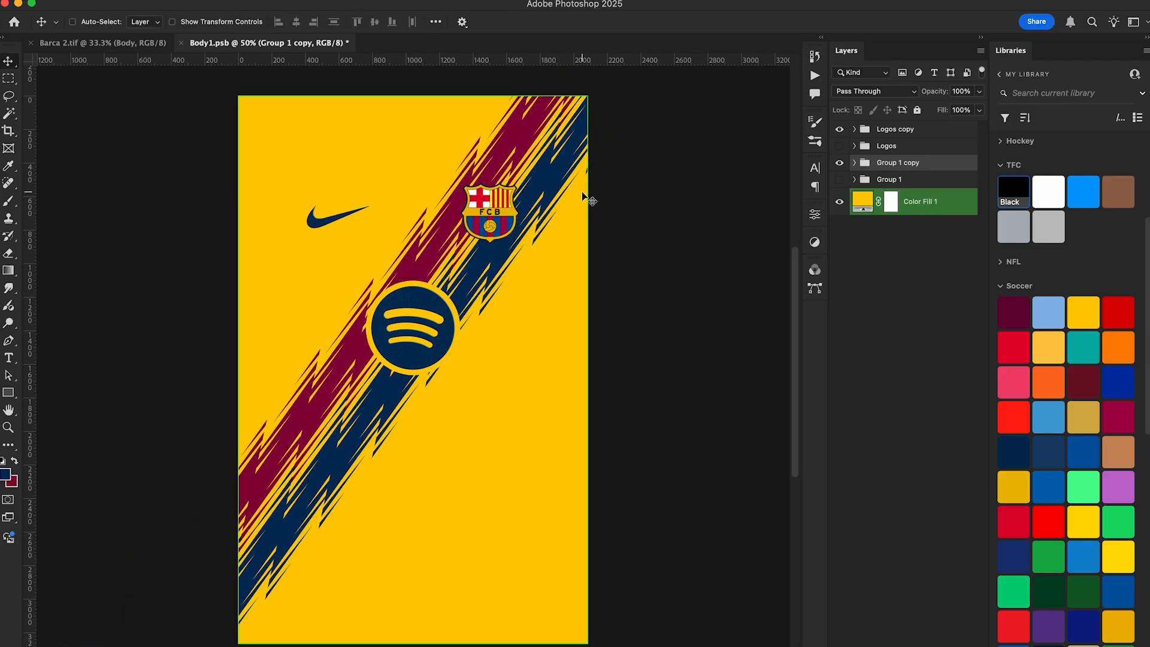
pyautogui.moveTo(585, 194); pyautogui.dragTo(581, 209)
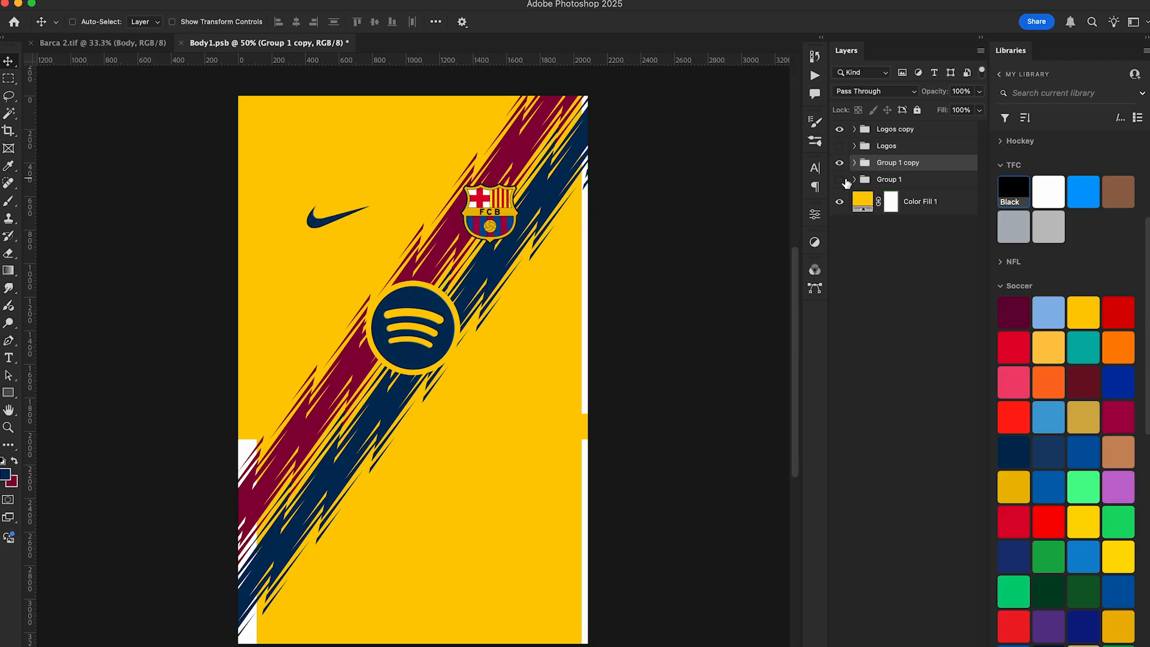
pyautogui.doubleClick(837, 166)
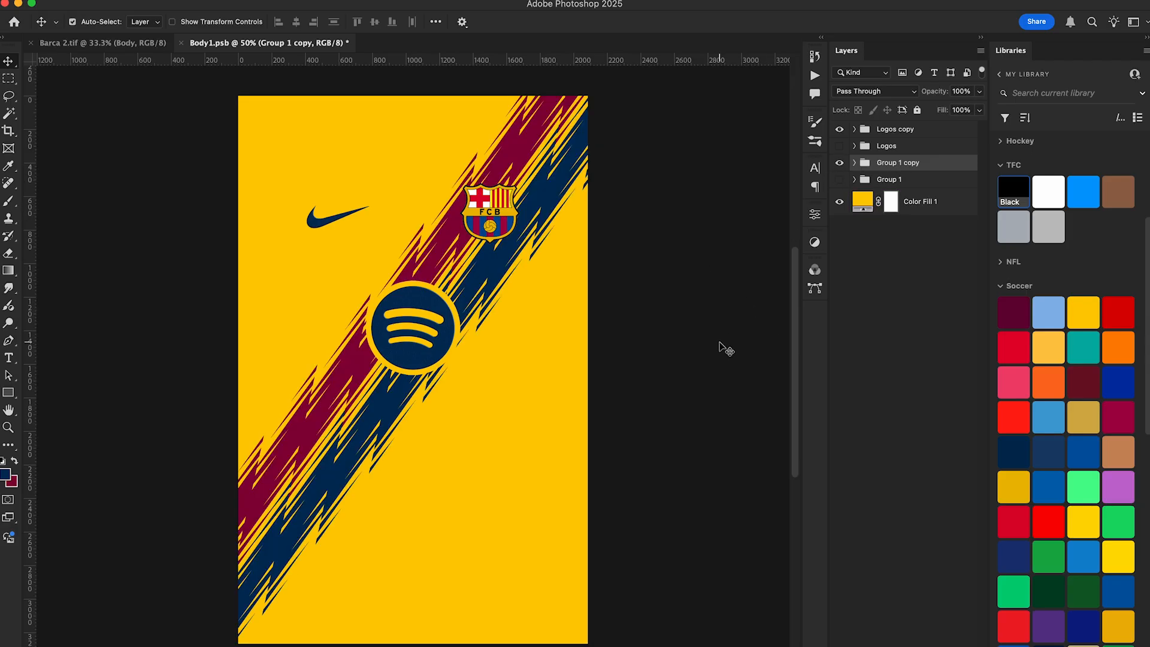
# - Duplicate the diagonal stripe group, merge the duplicate into a single layer, and hide the group it came from
pyautogui.press('super+j')
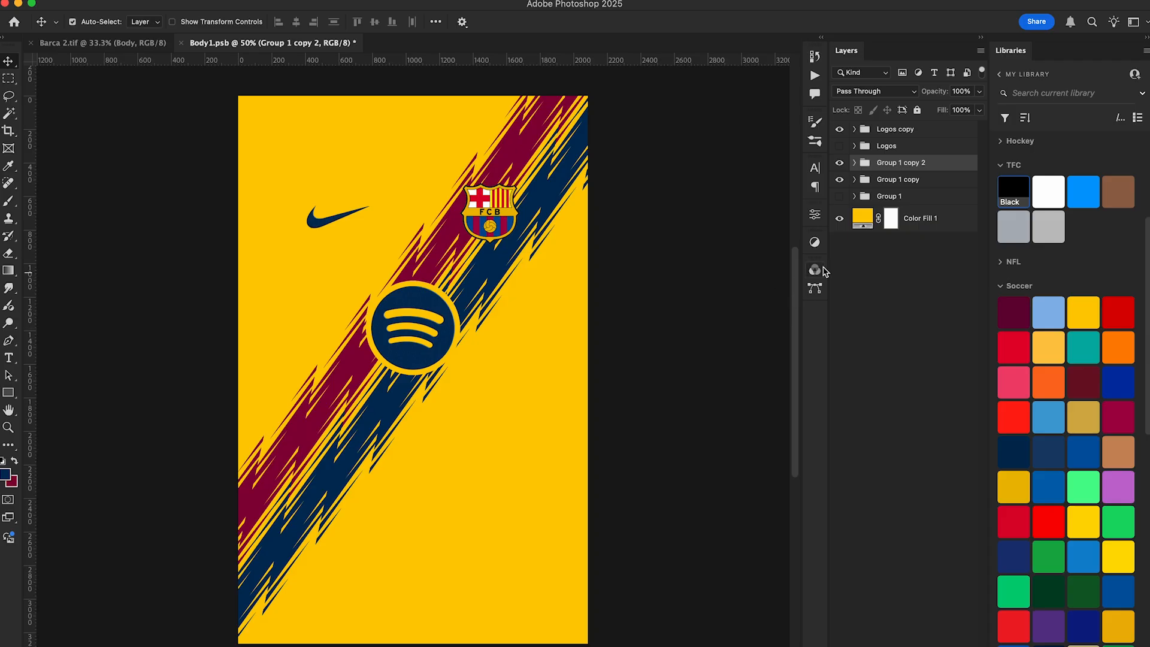
pyautogui.press('super+e')
pyautogui.click(841, 190)
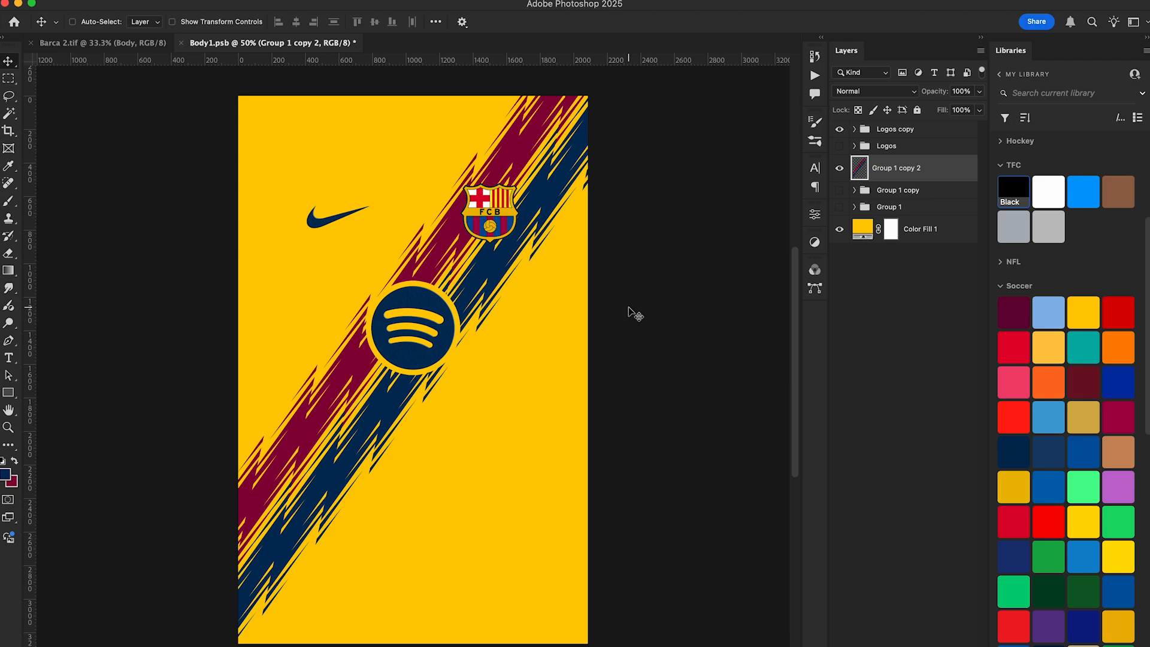
# - Switch to Finder and look through the pattern previews in the Illustrator Files folder for a texture to use on the stripes
pyautogui.click(221, 646)
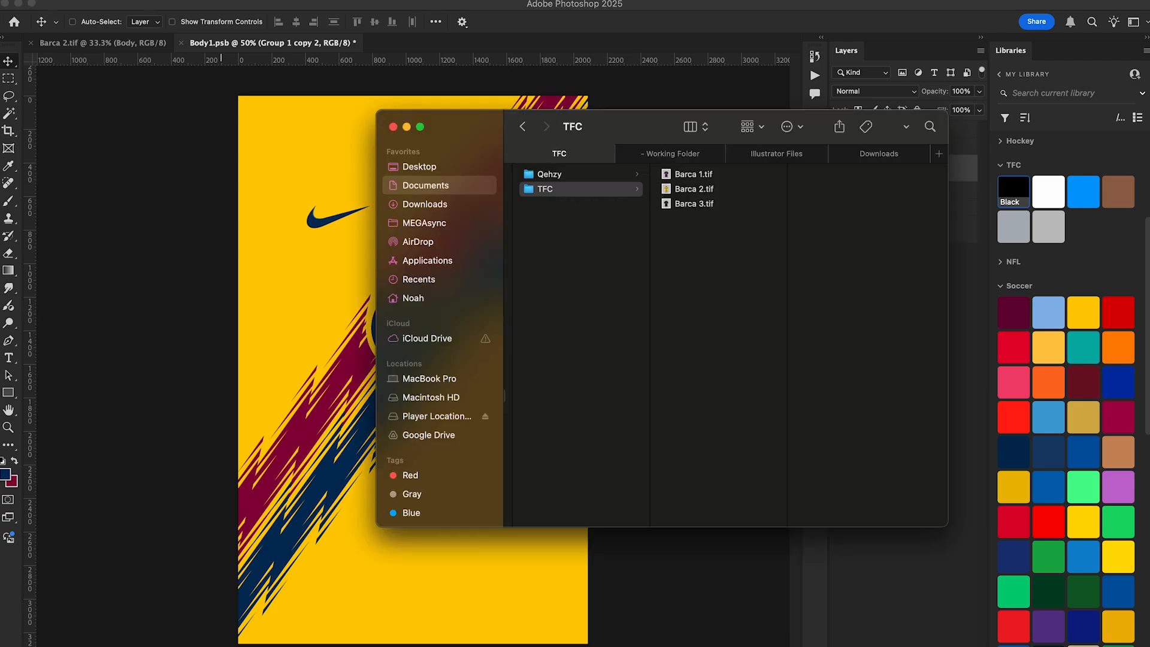
pyautogui.click(784, 154)
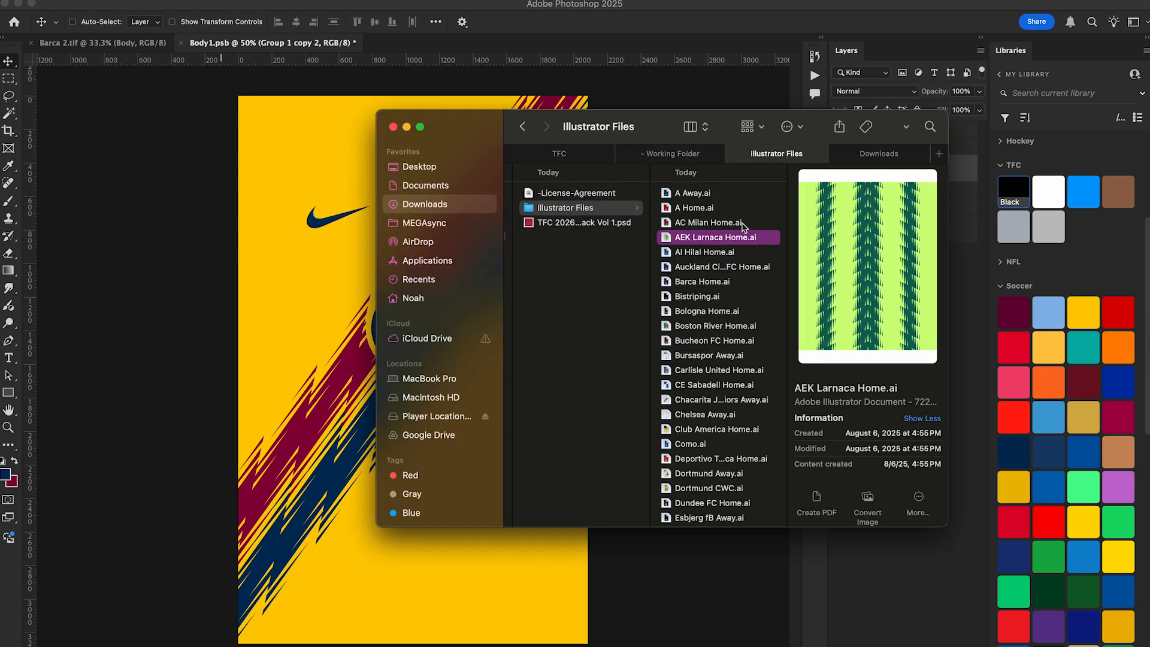
pyautogui.press('Down')
pyautogui.press('Down')
pyautogui.press('Down')
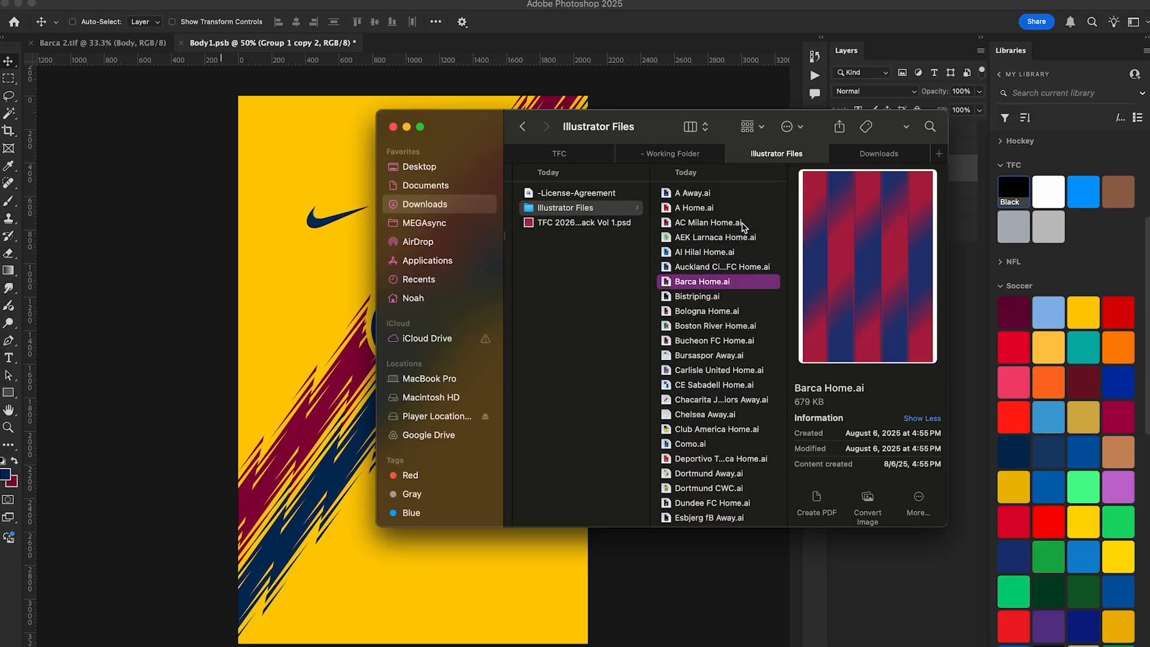
pyautogui.press('Down')
pyautogui.press('Down')
pyautogui.press('Down')
pyautogui.press('Down')
pyautogui.press('Down')
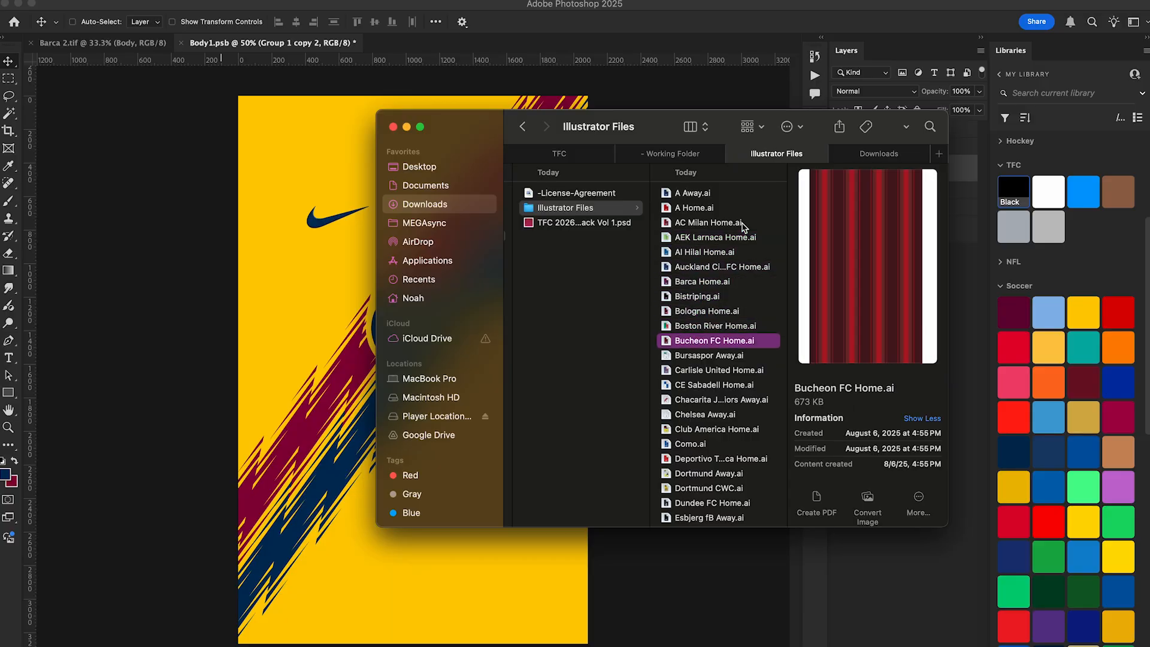
pyautogui.press('Down')
pyautogui.press('Down')
pyautogui.press('Down')
pyautogui.press('Down')
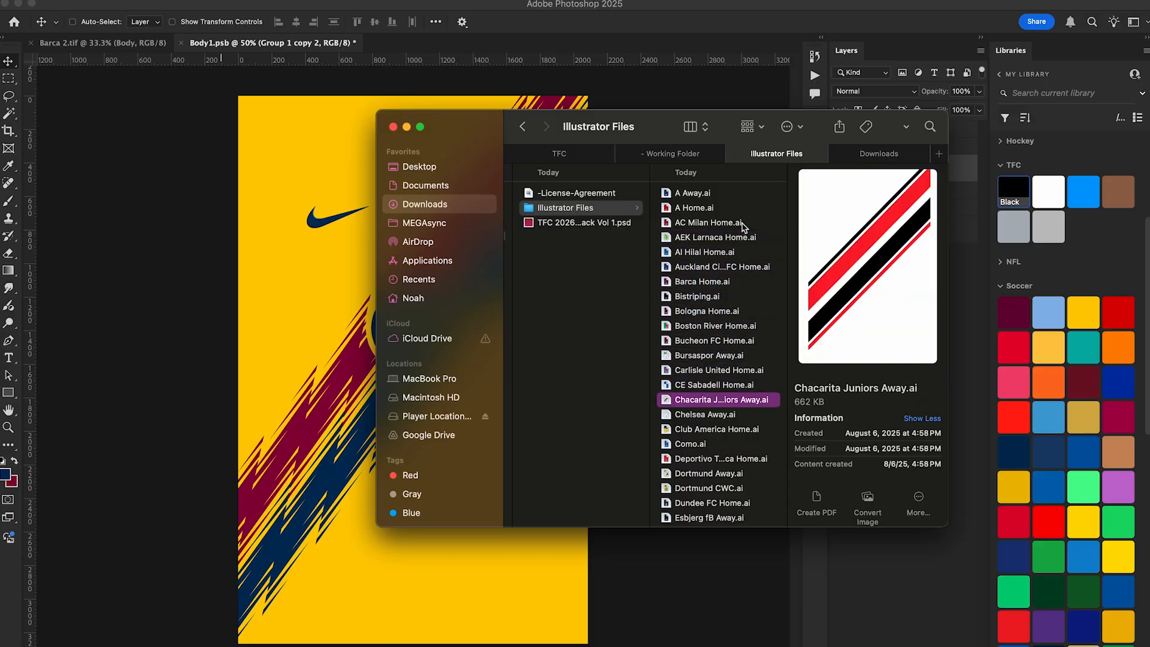
pyautogui.press('Down')
pyautogui.press('Down')
pyautogui.press('Down')
pyautogui.press('Down')
pyautogui.press('Down')
pyautogui.press('space')
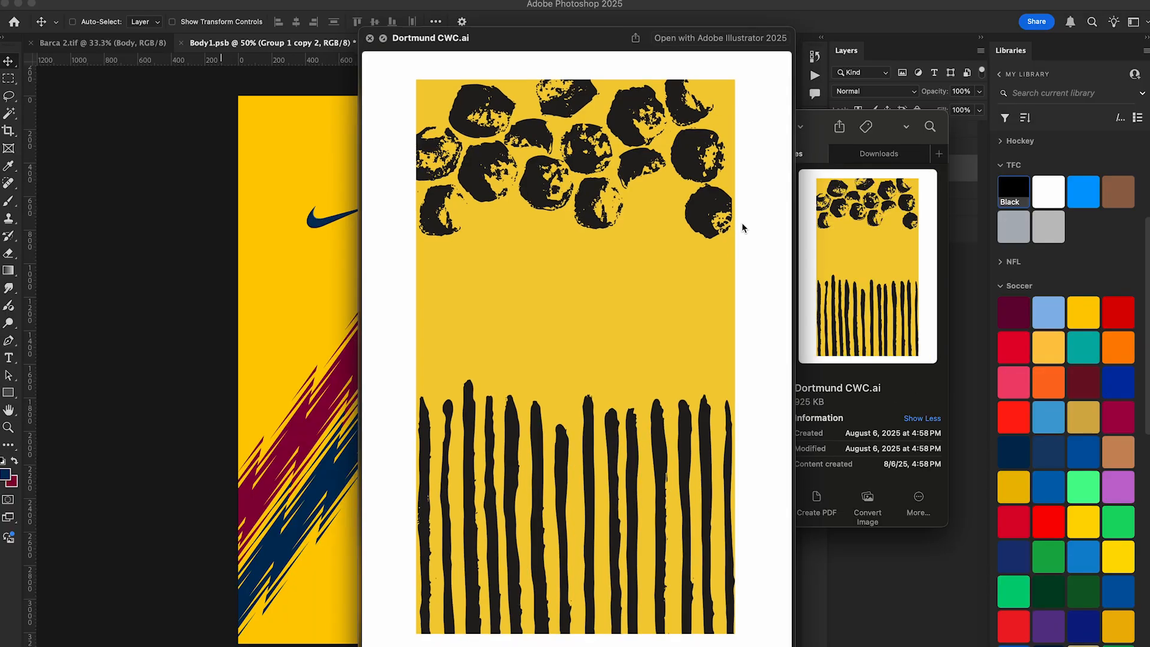
pyautogui.press('Down')
pyautogui.press('Down')
pyautogui.press('Down')
pyautogui.press('Down')
pyautogui.press('Down')
pyautogui.press('Down')
pyautogui.press('Down')
pyautogui.press('Down')
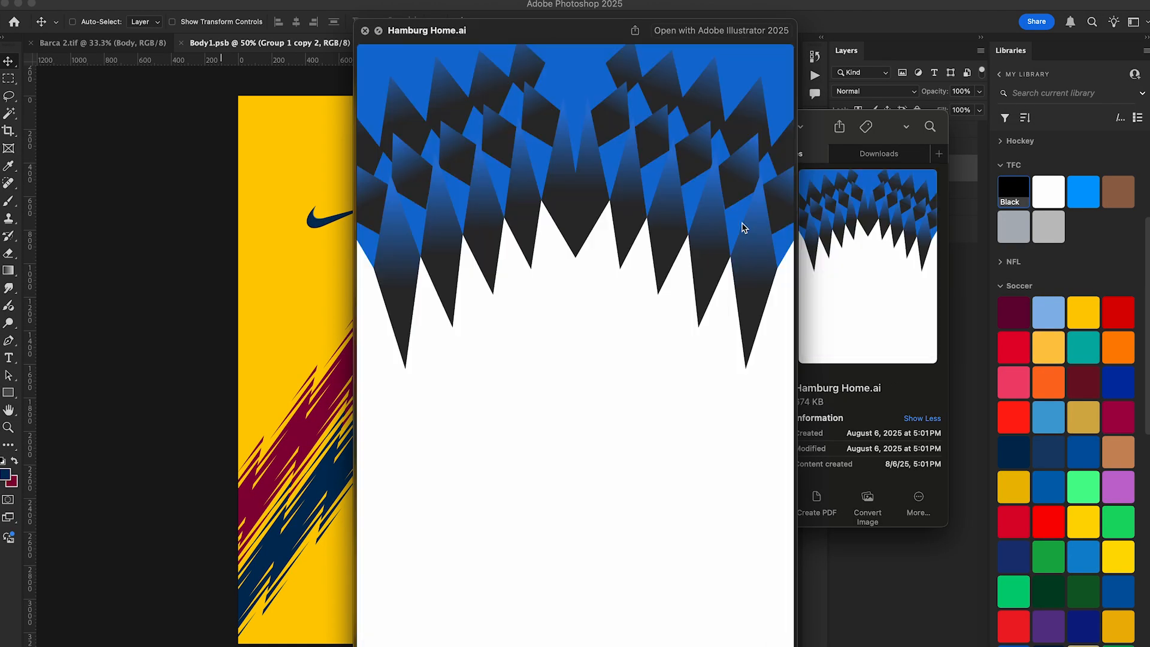
pyautogui.press('Down')
pyautogui.press('Down')
pyautogui.press('Up')
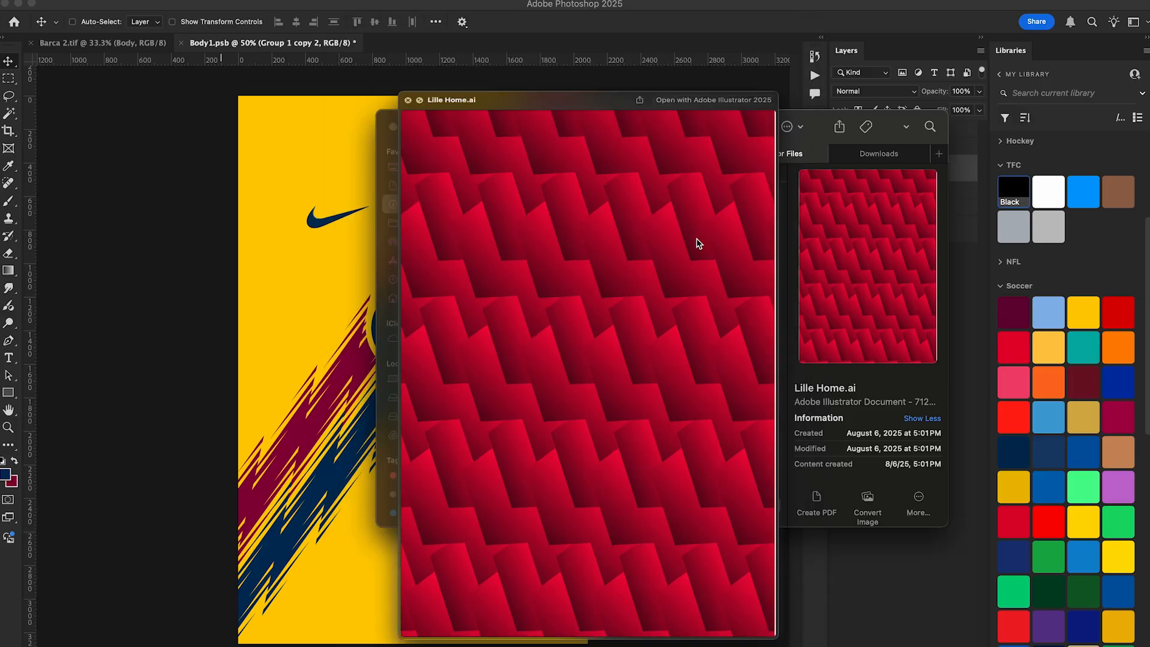
# - Place Lille Home.ai in the Photoshop shirt document, cropped to its bounding box, and enlarge it beyond the canvas edges
pyautogui.press('space')
pyautogui.moveTo(699, 509); pyautogui.dragTo(174, 516)
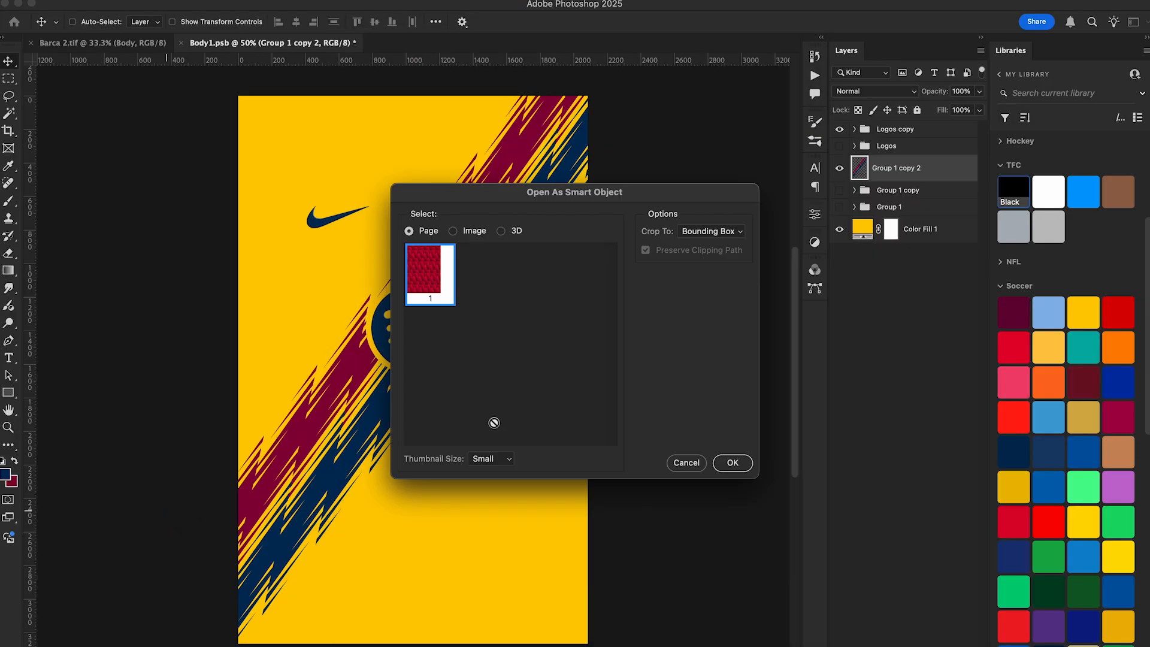
pyautogui.click(733, 463)
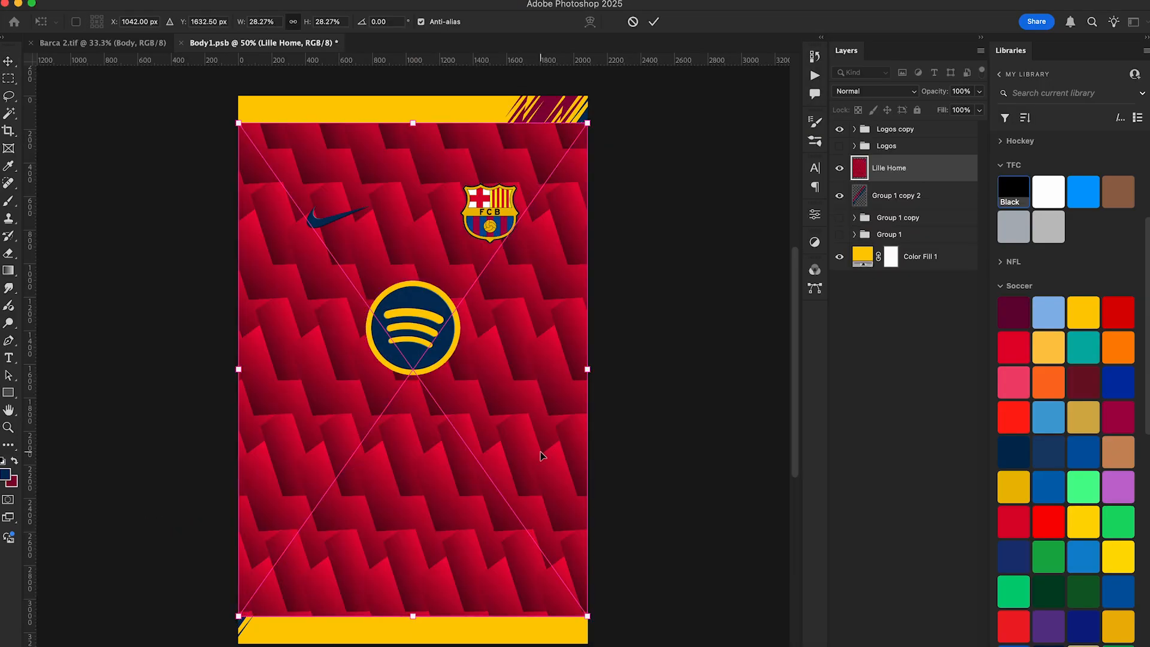
pyautogui.press('super+minus')
pyautogui.moveTo(500, 370); pyautogui.dragTo(564, 369)
pyautogui.press('Return')
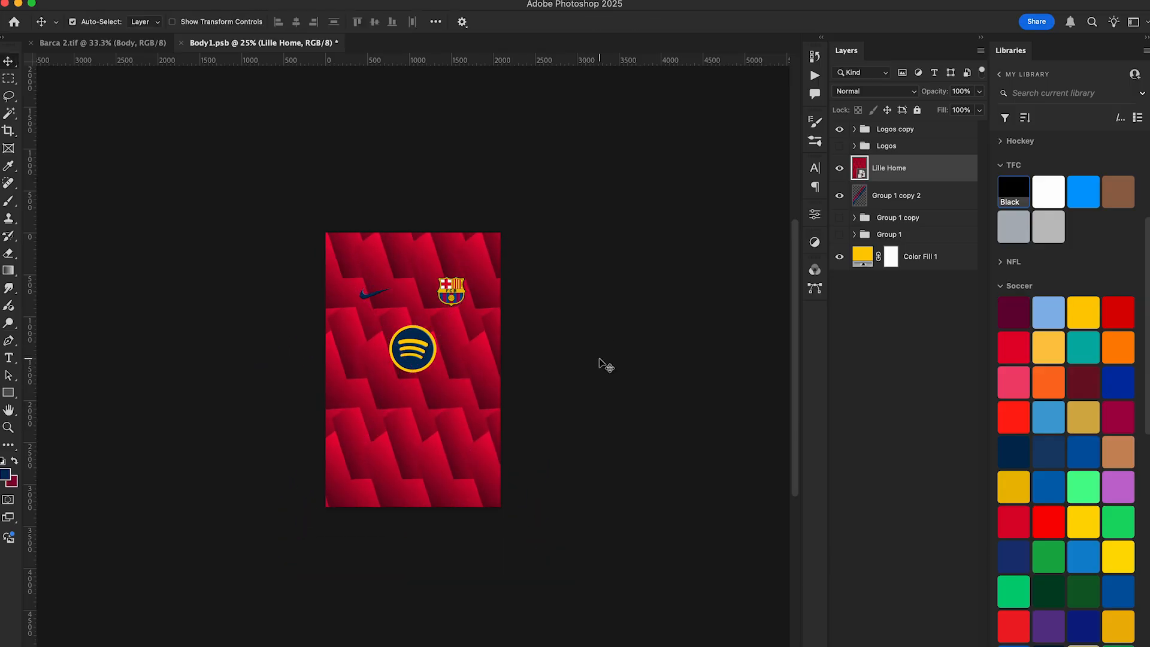
# - Rasterize the Lille Home layer and fully desaturate it with Hue/Saturation
pyautogui.press('super+0')
pyautogui.rightClick(912, 173)
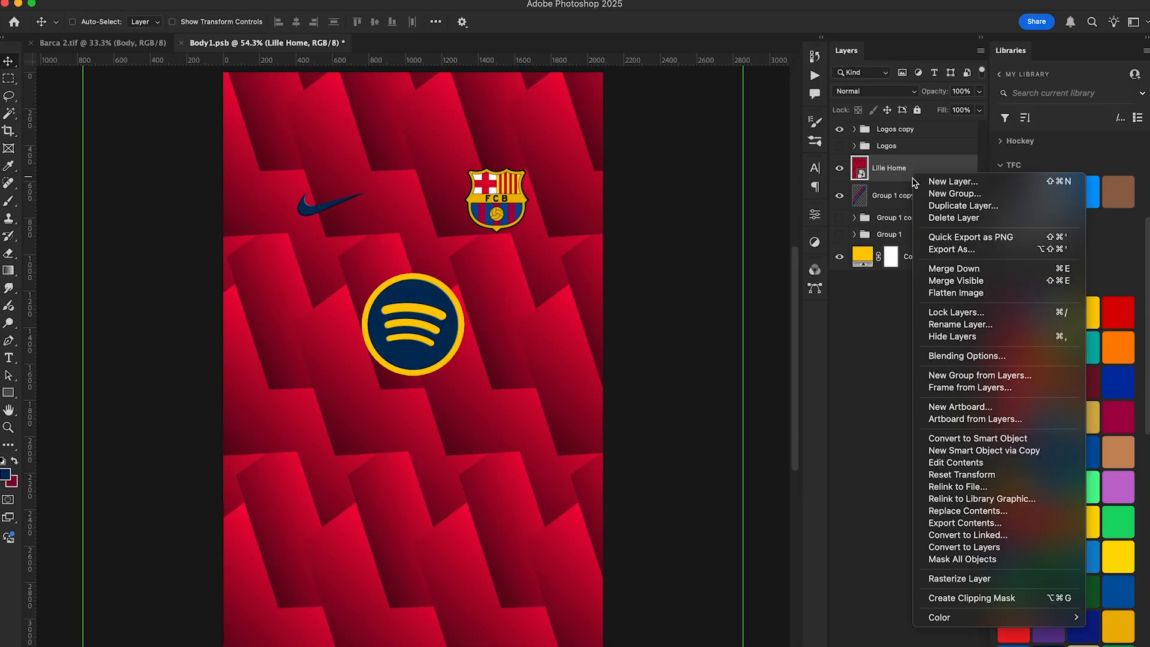
pyautogui.click(976, 578)
pyautogui.press('super+u')
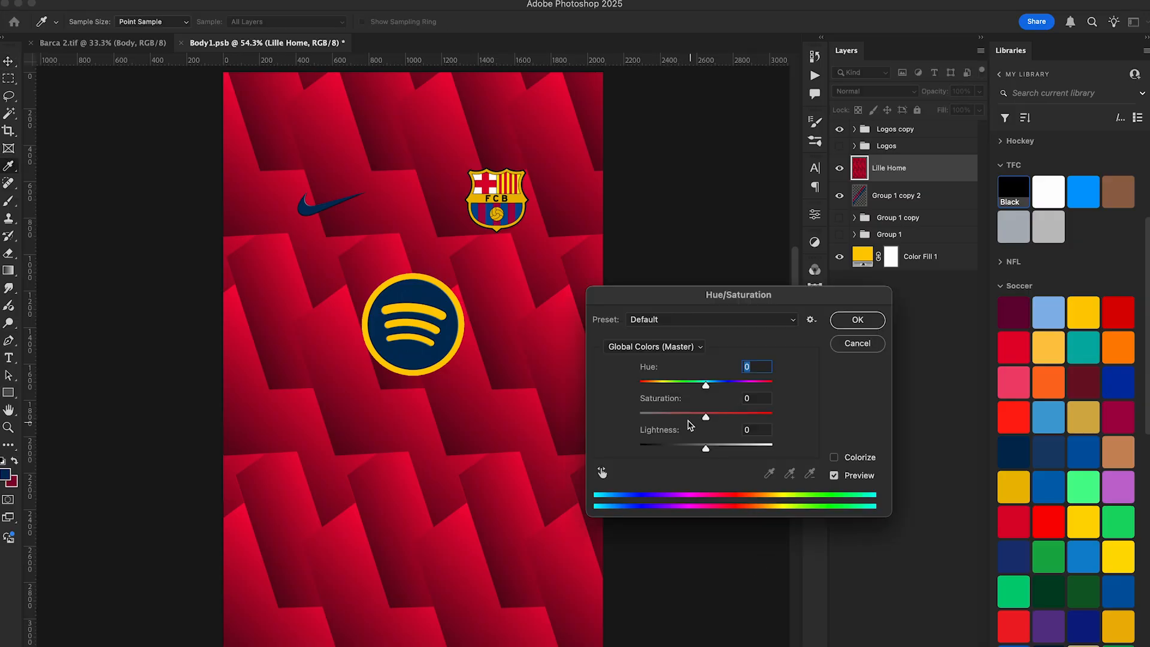
pyautogui.moveTo(688, 421); pyautogui.dragTo(310, 460)
pyautogui.click(857, 325)
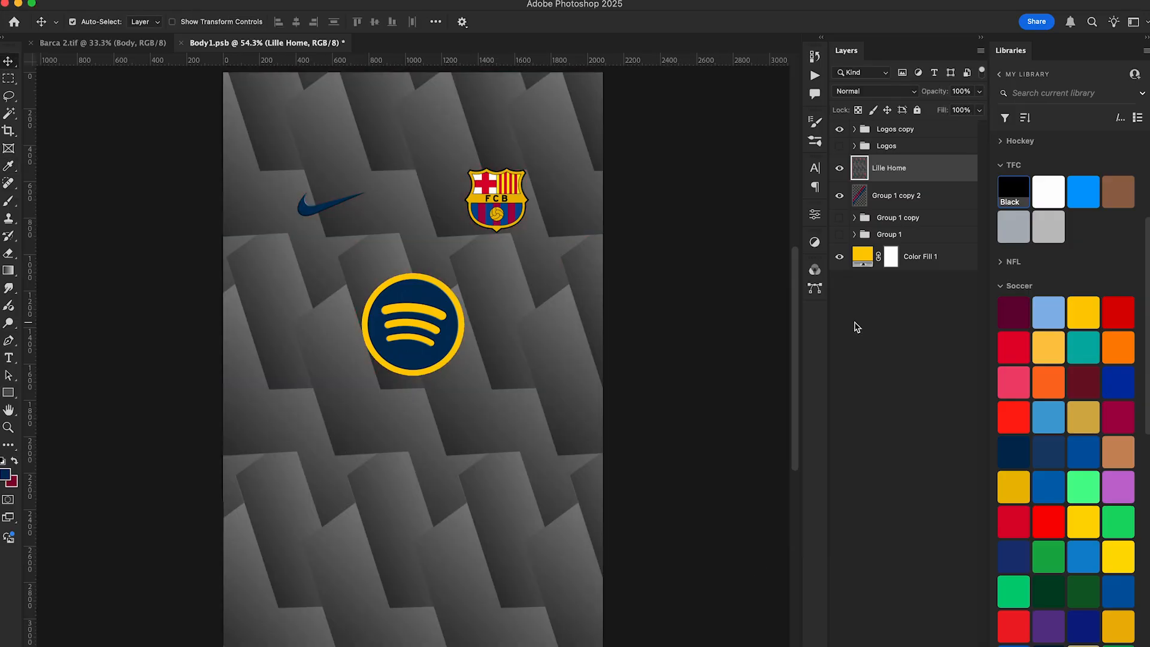
# - Increase the Lille Home pattern's contrast with Levels, setting the white input to 120 and raising the black input
pyautogui.press('super+l')
pyautogui.moveTo(932, 385); pyautogui.dragTo(842, 386)
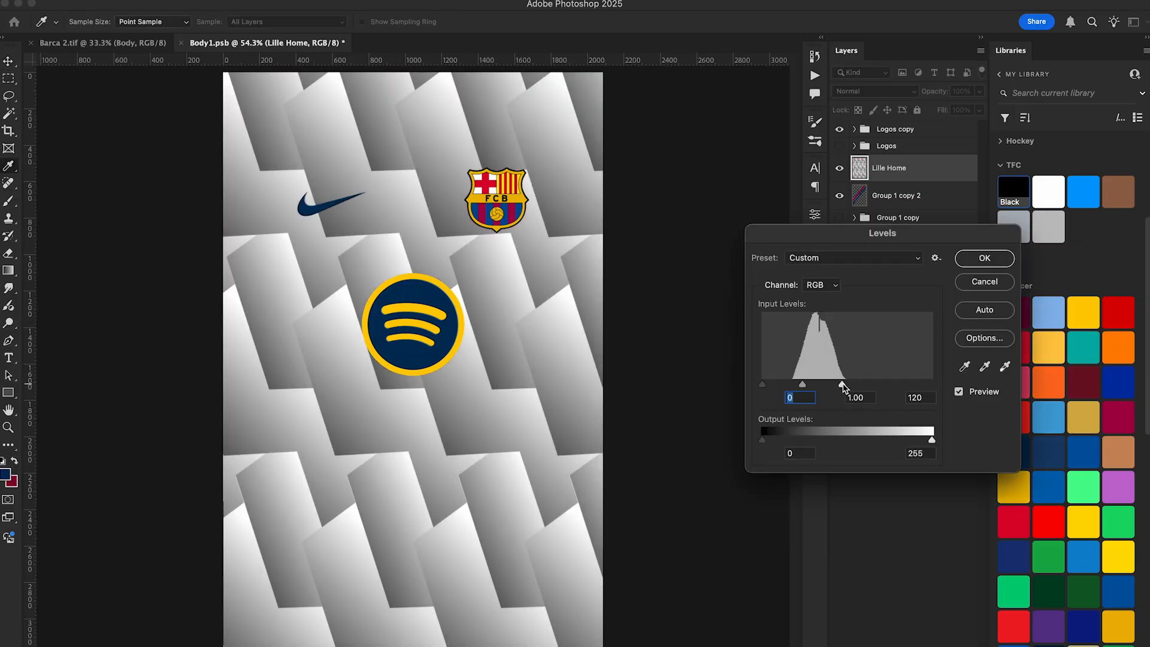
pyautogui.moveTo(762, 385); pyautogui.dragTo(807, 389)
pyautogui.click(983, 262)
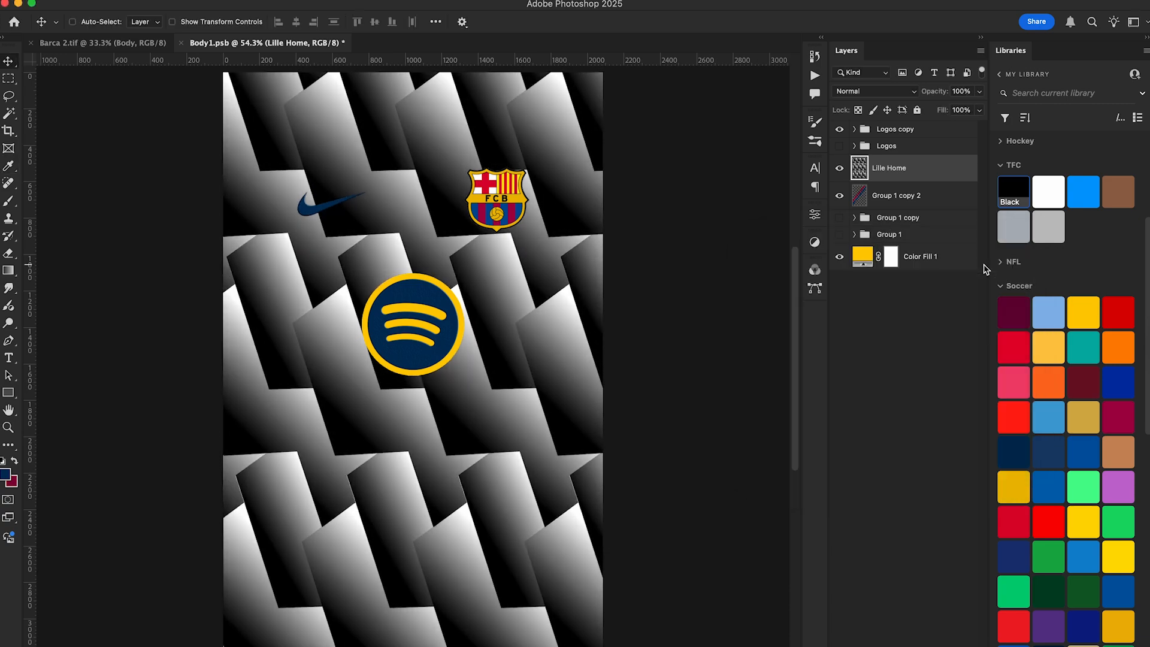
# - Clip the Lille Home pattern to the merged stripe layer and blend it in Overlay mode at 32% opacity
pyautogui.keyDown('alt'); pyautogui.click(915, 178); pyautogui.keyUp('alt')
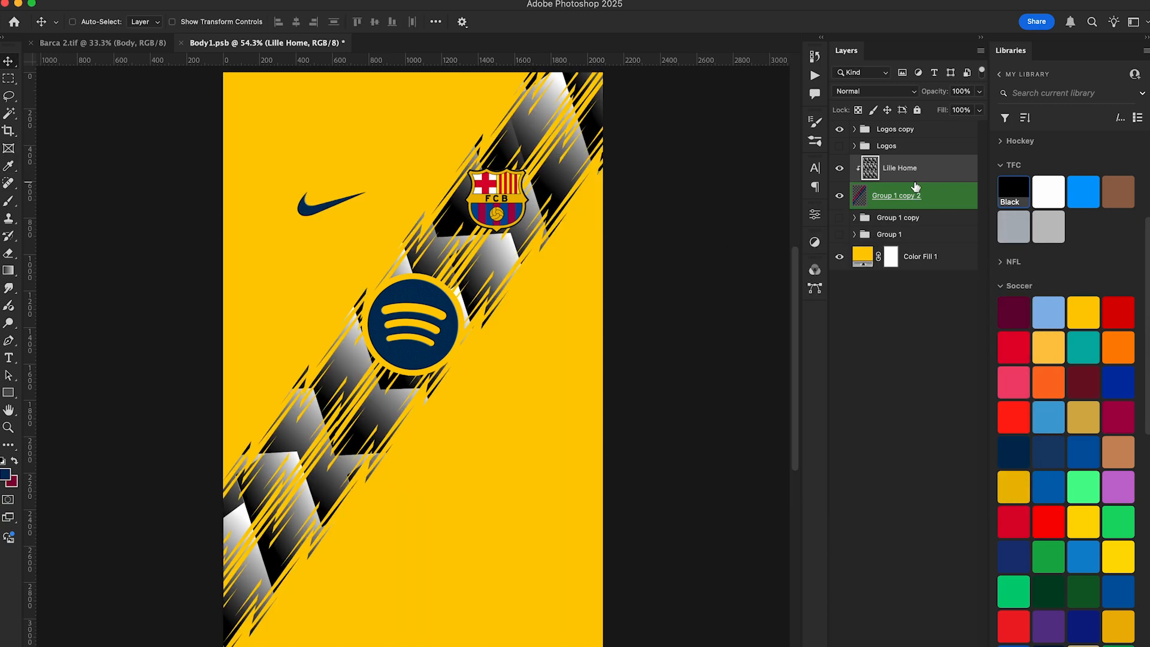
pyautogui.click(873, 91)
pyautogui.click(854, 290)
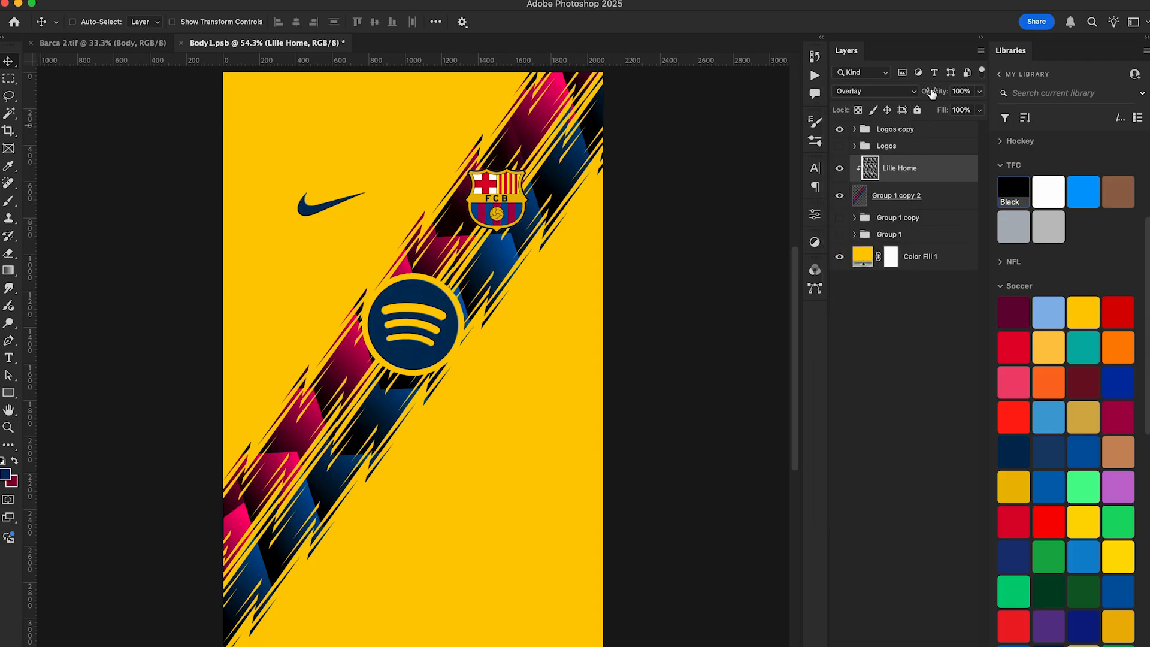
pyautogui.moveTo(929, 93); pyautogui.dragTo(882, 91)
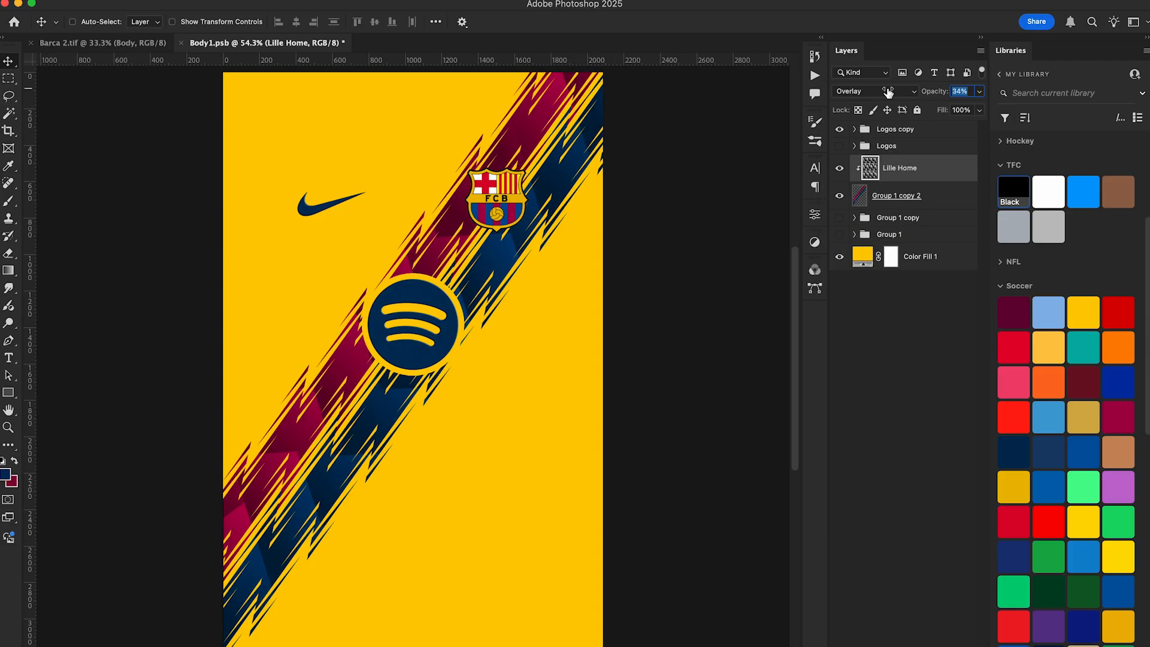
pyautogui.moveTo(884, 91); pyautogui.dragTo(890, 91)
# - Change the Lille Home layer's blend mode to Soft Light, compare the stripes with and without it, and set its opacity to 84%
pyautogui.click(883, 91)
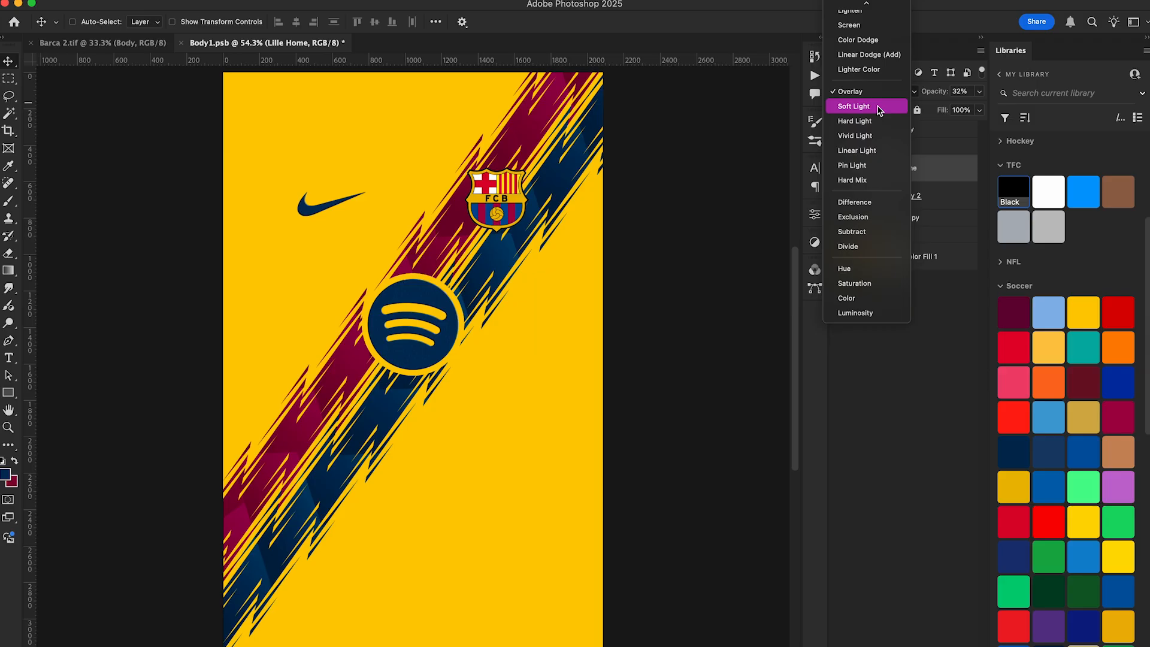
pyautogui.click(880, 111)
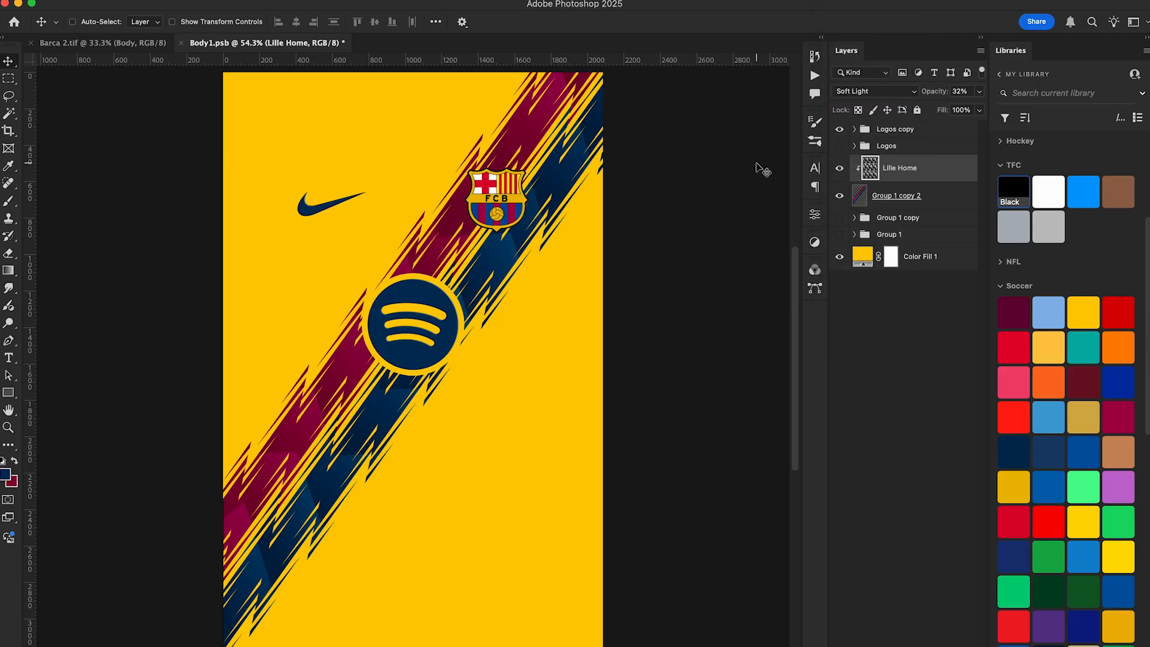
pyautogui.press('super+plus')
pyautogui.press('super+plus')
pyautogui.press('super+plus')
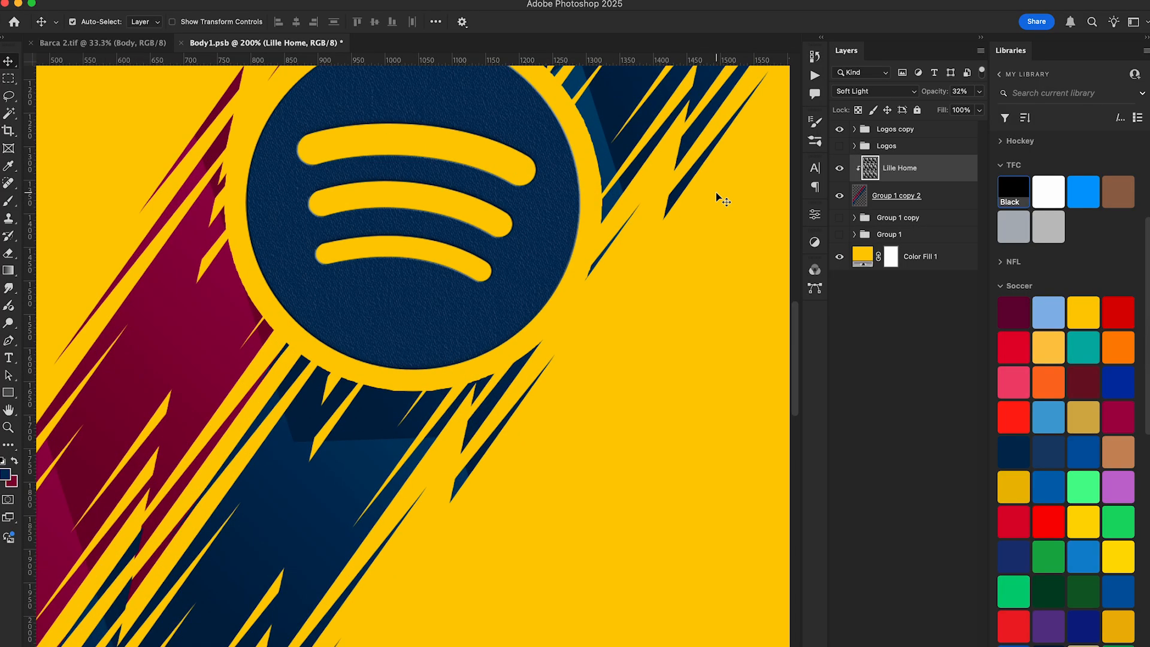
pyautogui.press('super+0')
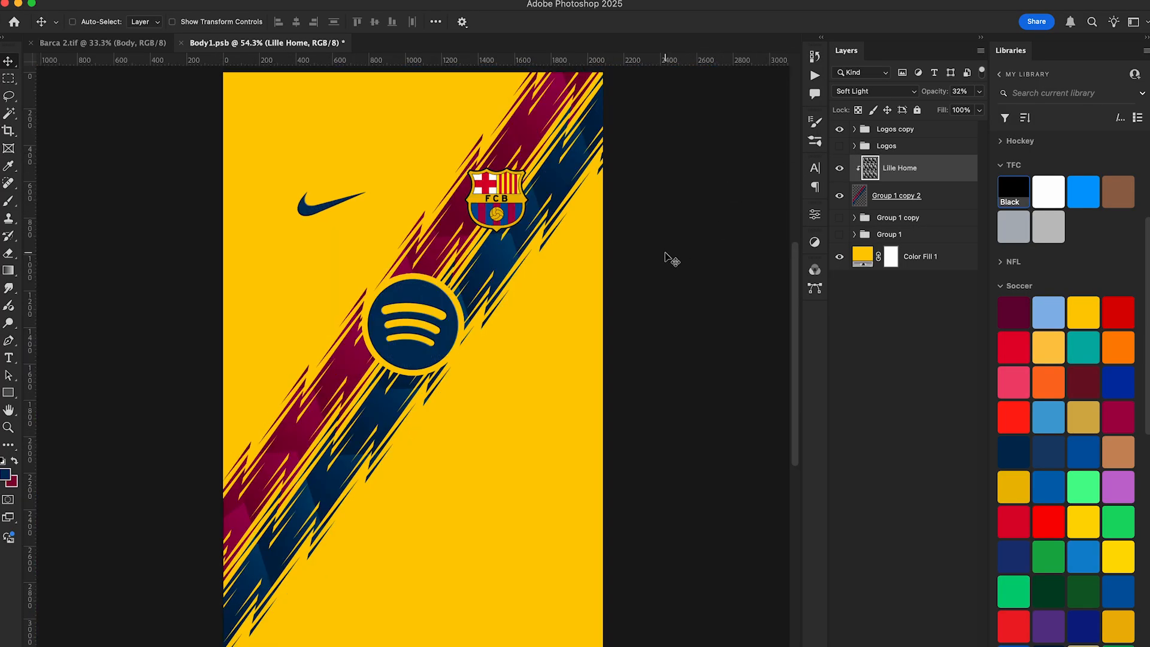
pyautogui.click(839, 168)
pyautogui.click(841, 169)
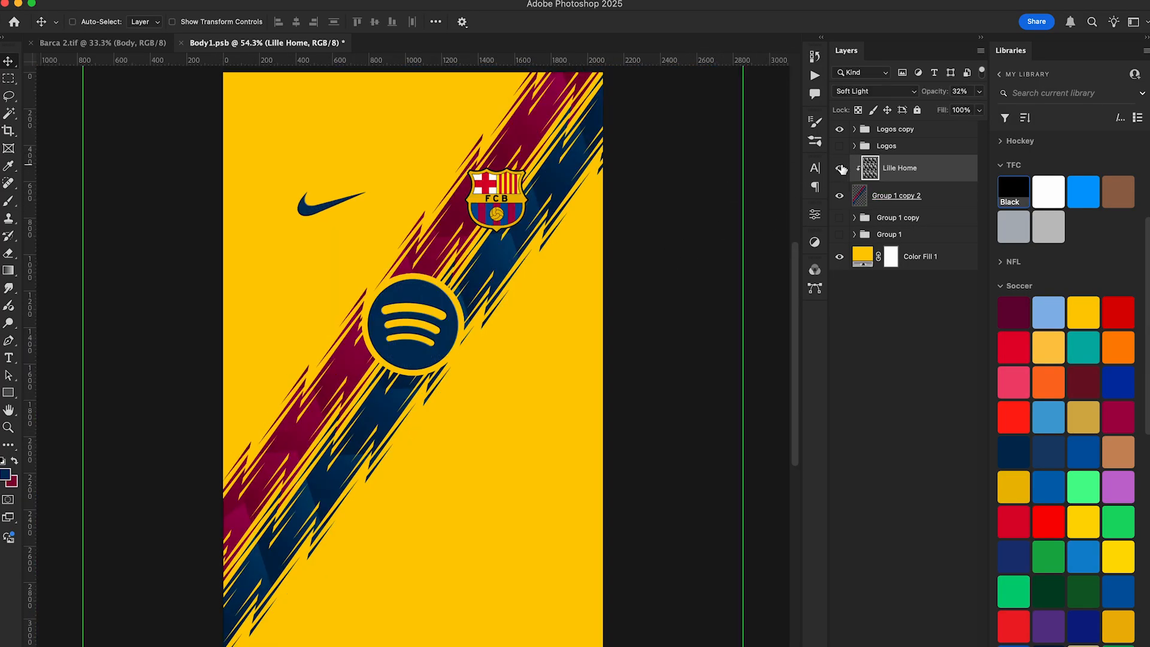
pyautogui.moveTo(936, 95); pyautogui.dragTo(968, 91)
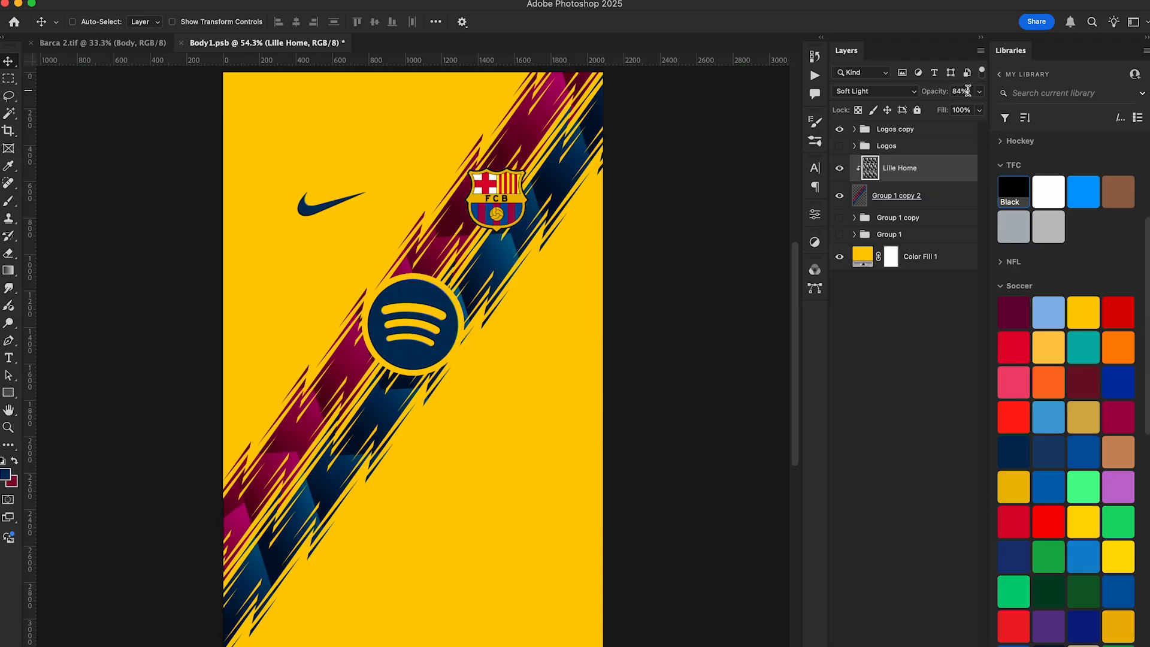
# - Change the Lille Home pattern layer's blend mode to Color Dodge and lower its opacity to 30%
pyautogui.click(851, 97)
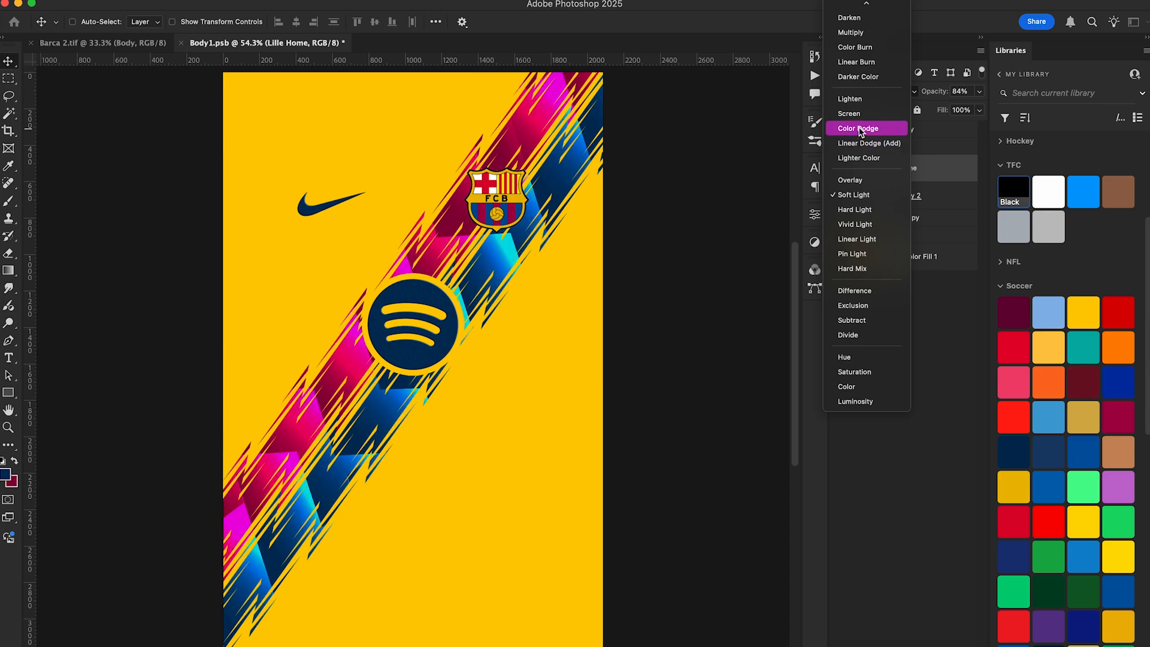
pyautogui.click(857, 130)
pyautogui.moveTo(936, 93); pyautogui.dragTo(903, 96)
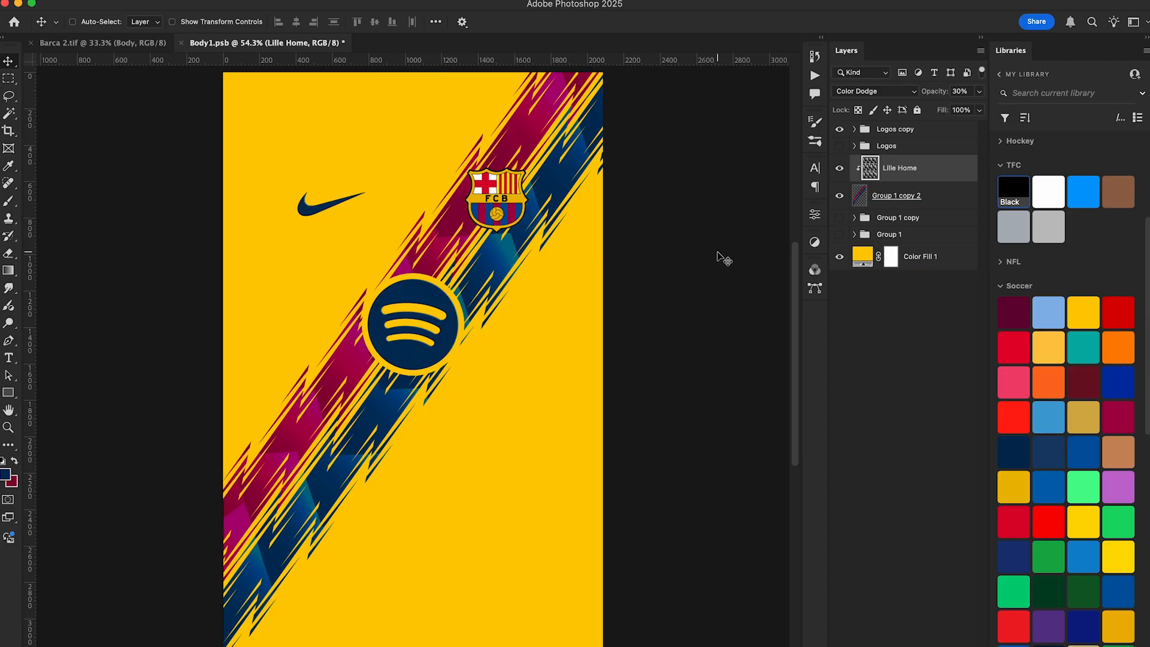
# - Duplicate the merged stripe layer above Lille Home and turn the copy white with Hue/Saturation Lightness at +100
pyautogui.click(938, 202)
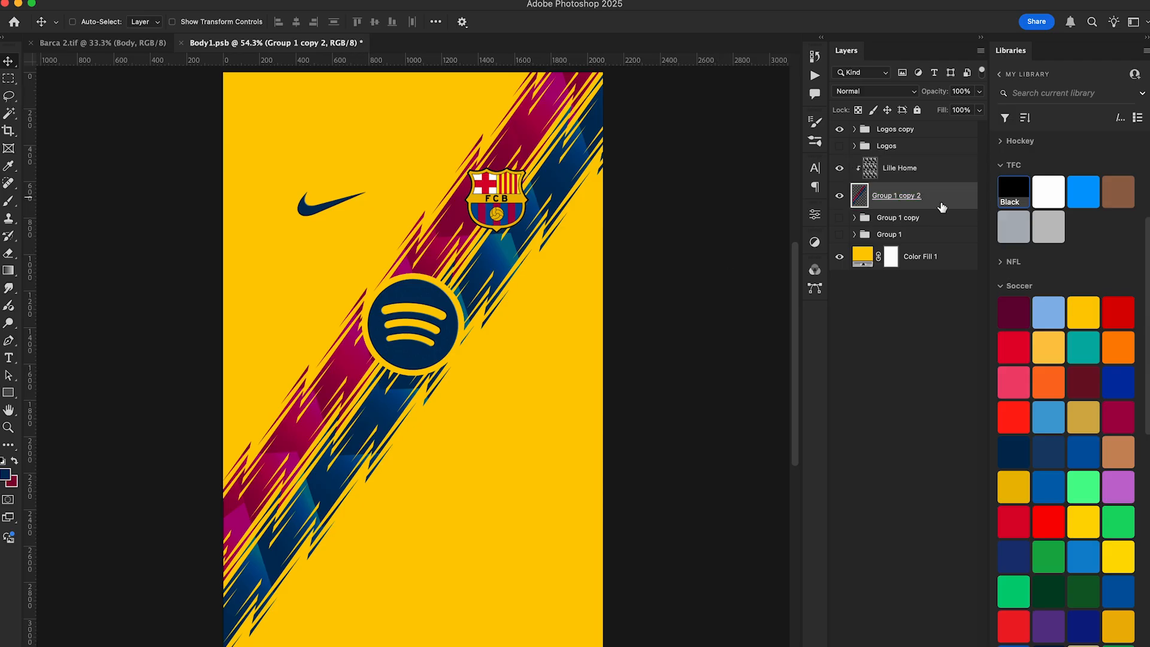
pyautogui.press('super+j')
pyautogui.moveTo(925, 223); pyautogui.dragTo(928, 159)
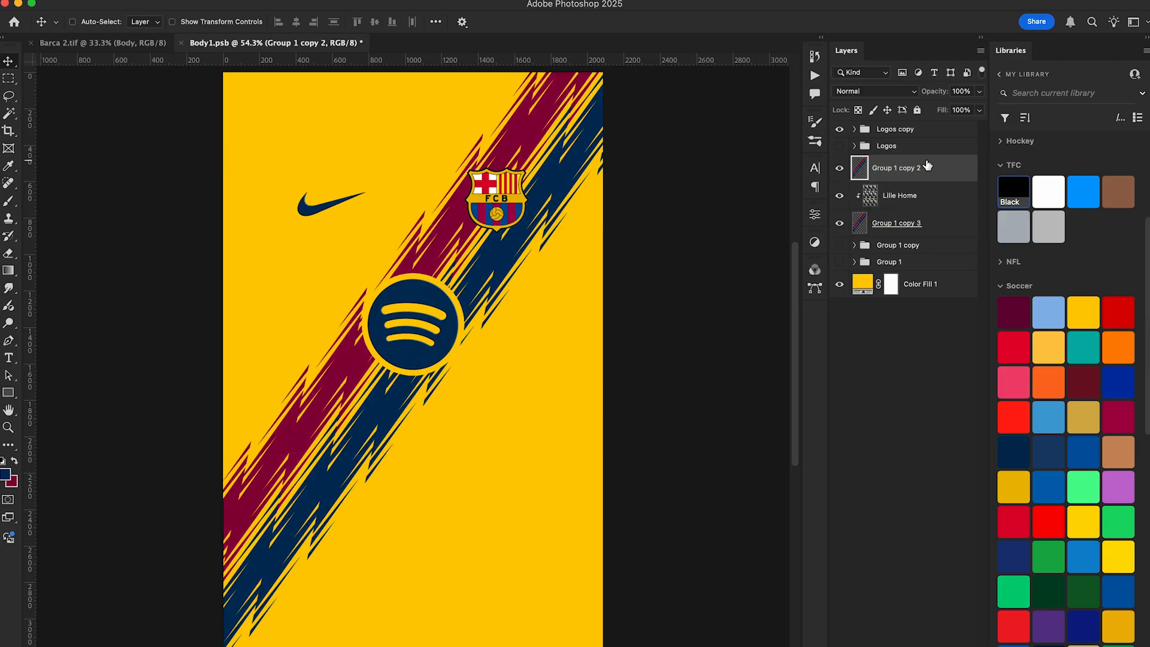
pyautogui.press('super+u')
pyautogui.moveTo(706, 448); pyautogui.dragTo(930, 424)
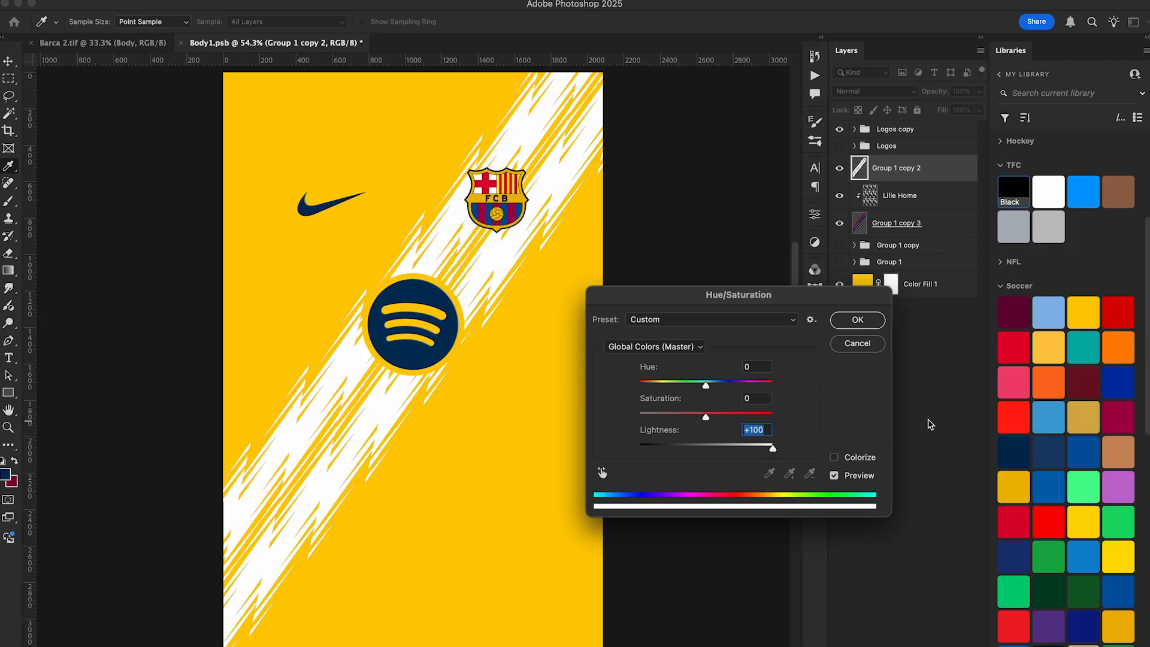
pyautogui.click(857, 319)
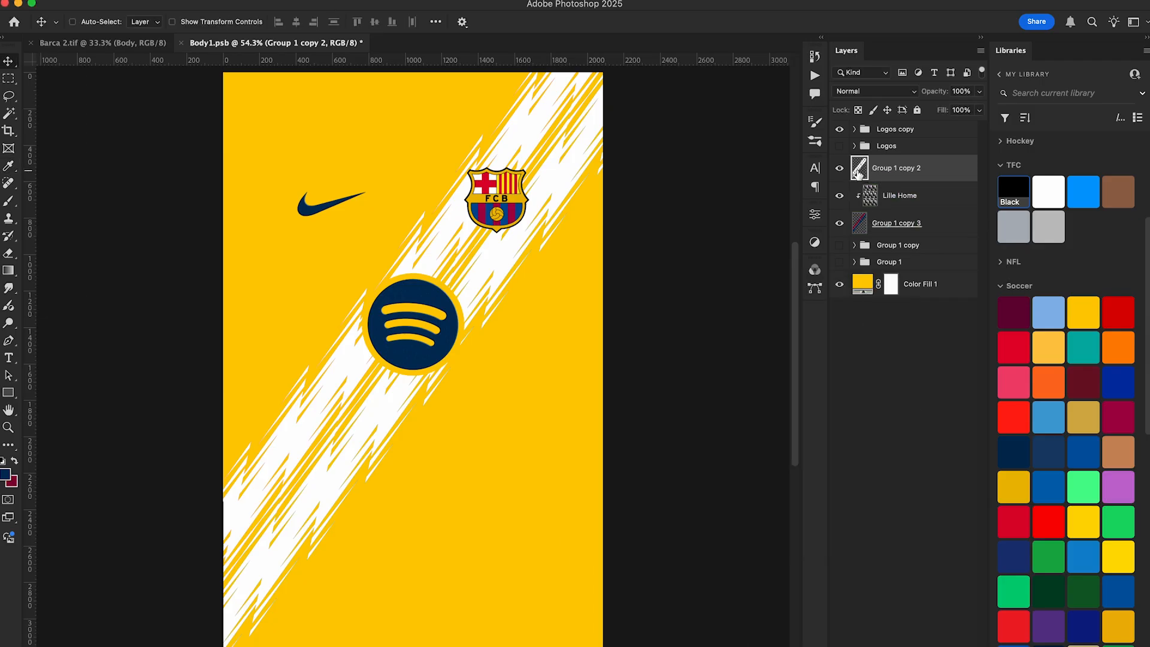
# - Mask the white stripe copy with its own inverted outline, unlink the mask, and shift it slightly to expose thin white edges
pyautogui.keyDown('super'); pyautogui.click(858, 174); pyautogui.keyUp('super')
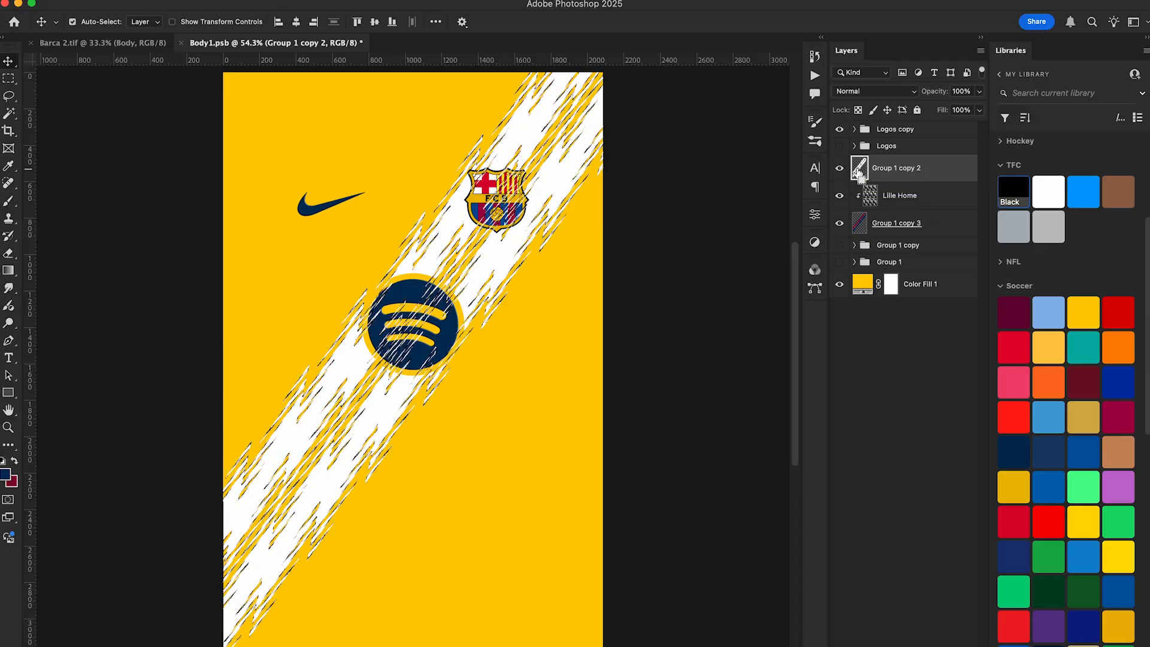
pyautogui.click(894, 641)
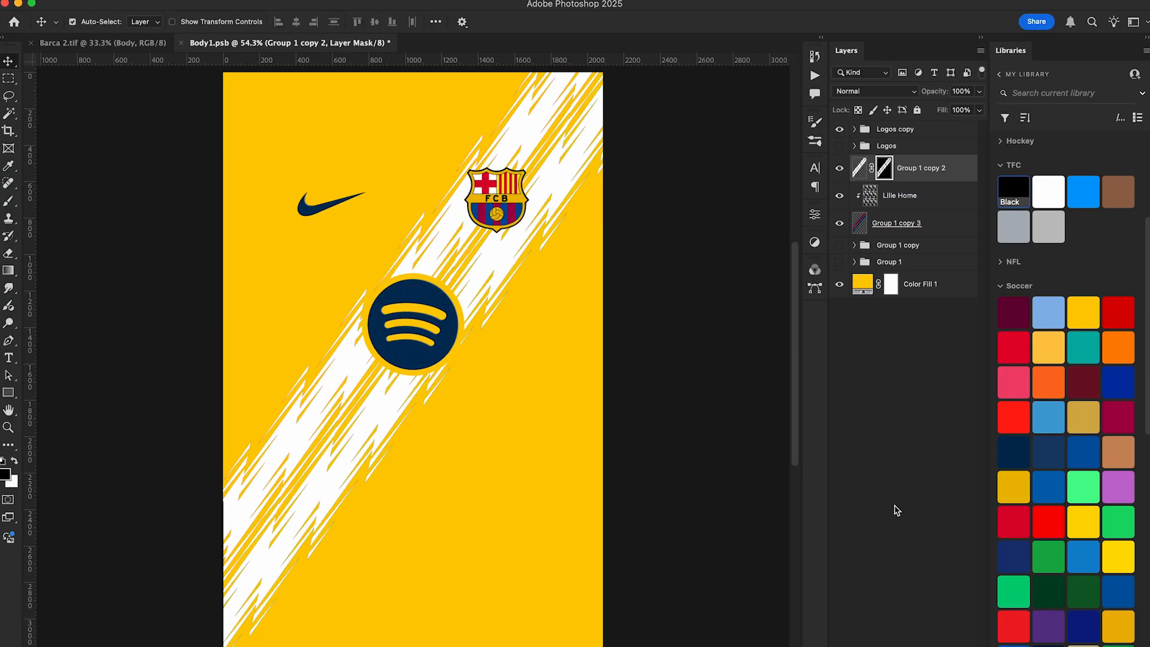
pyautogui.press('super+i')
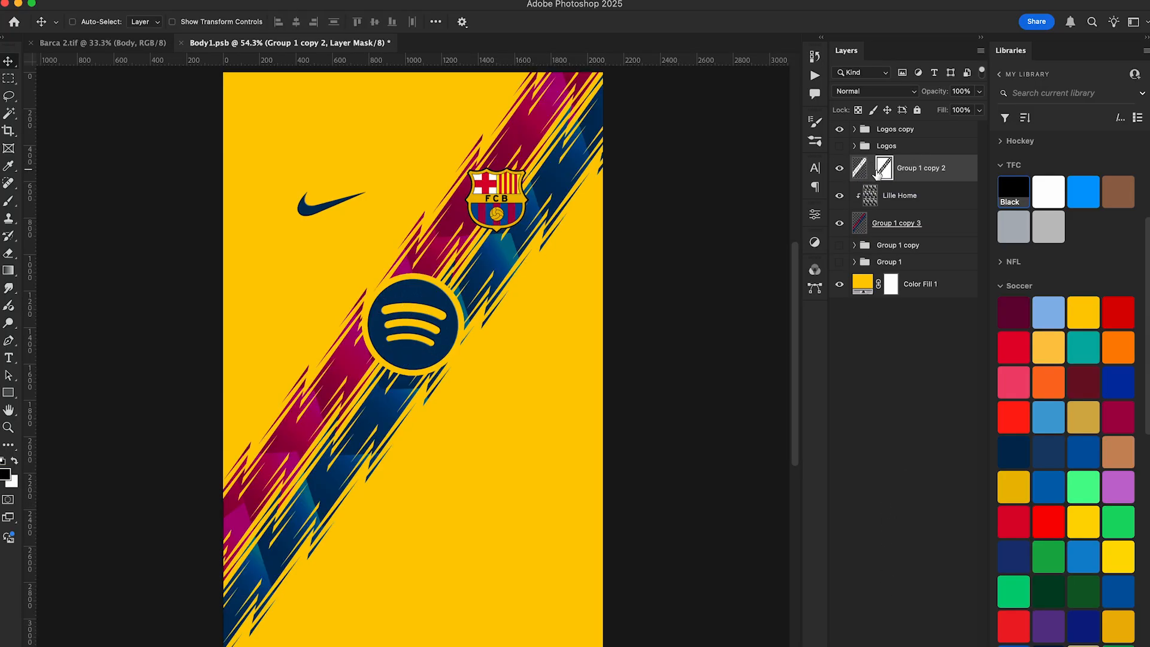
pyautogui.moveTo(568, 288); pyautogui.dragTo(575, 286)
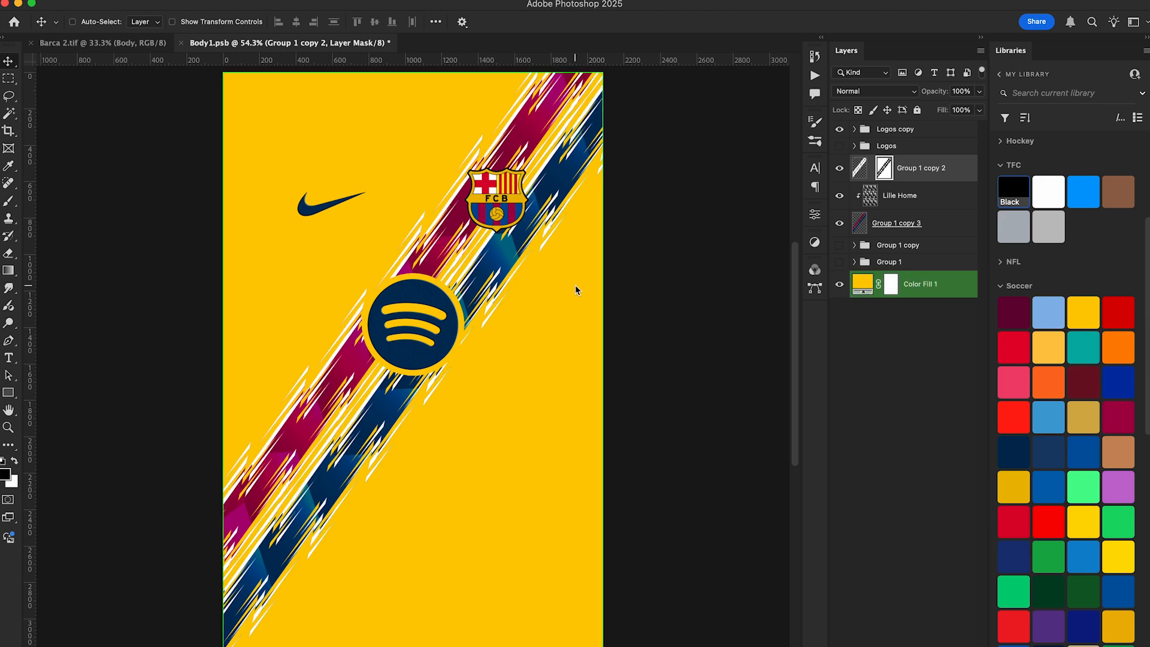
# - Blend the white edge layer in Overlay mode and clip it to the stripe layer together with the pattern
pyautogui.click(857, 170)
pyautogui.click(872, 91)
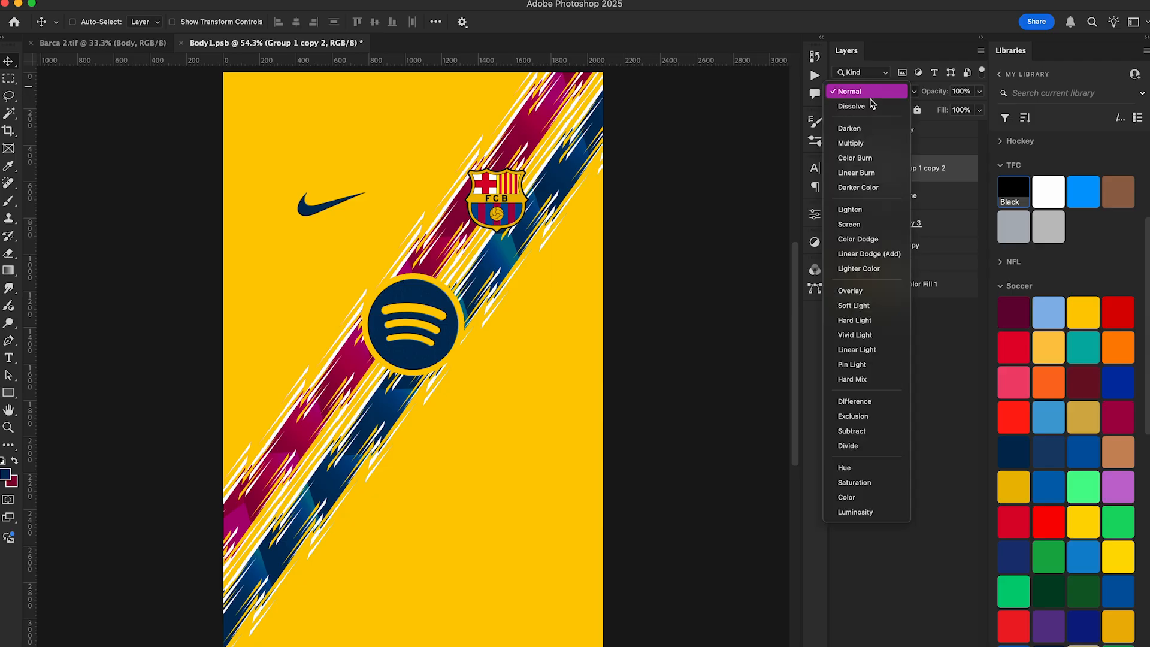
pyautogui.click(865, 291)
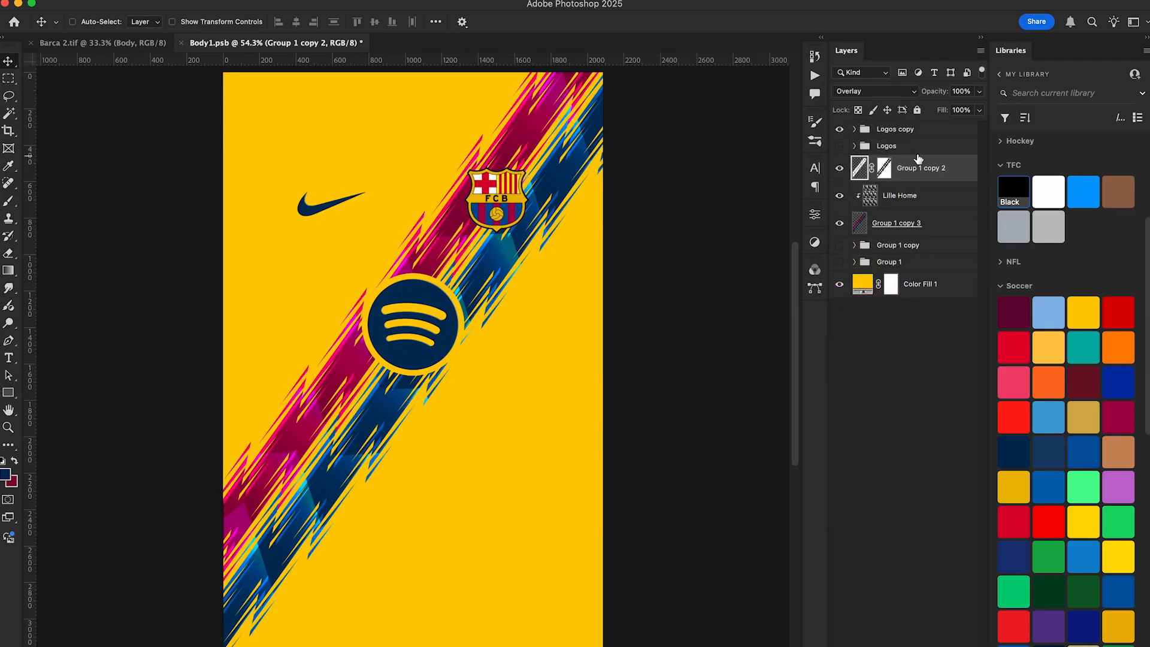
pyautogui.keyDown('alt'); pyautogui.click(907, 182); pyautogui.keyUp('alt')
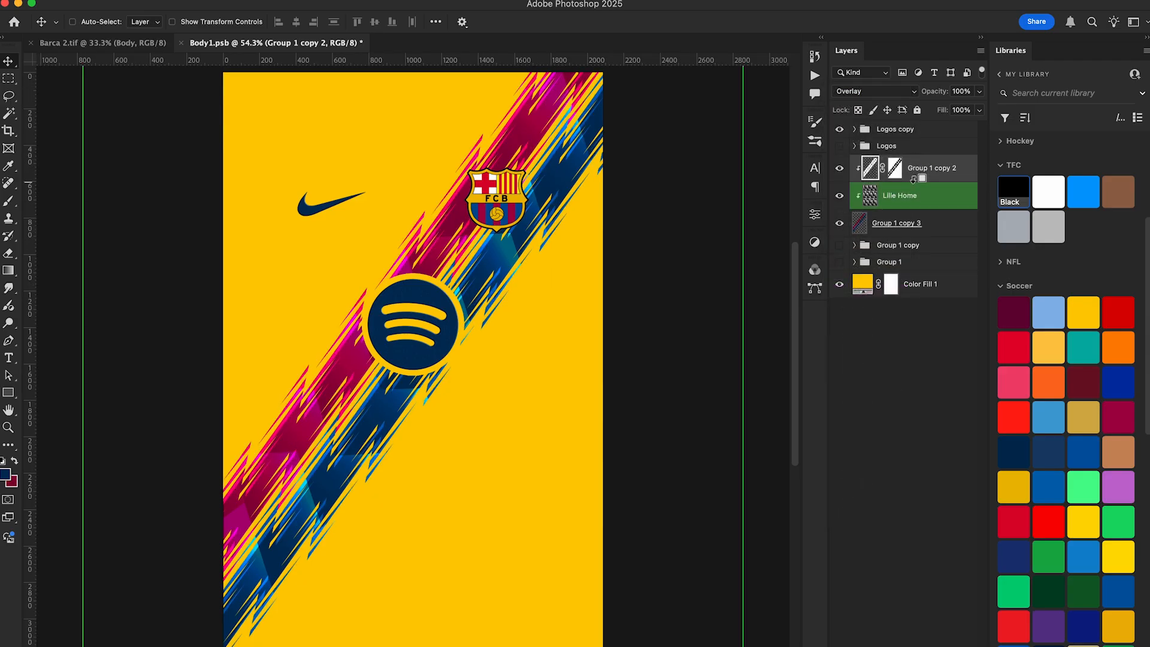
# - Set the edge highlight layer's opacity to 54% and compare its white and inverted black versions, keeping white
pyautogui.click(839, 195)
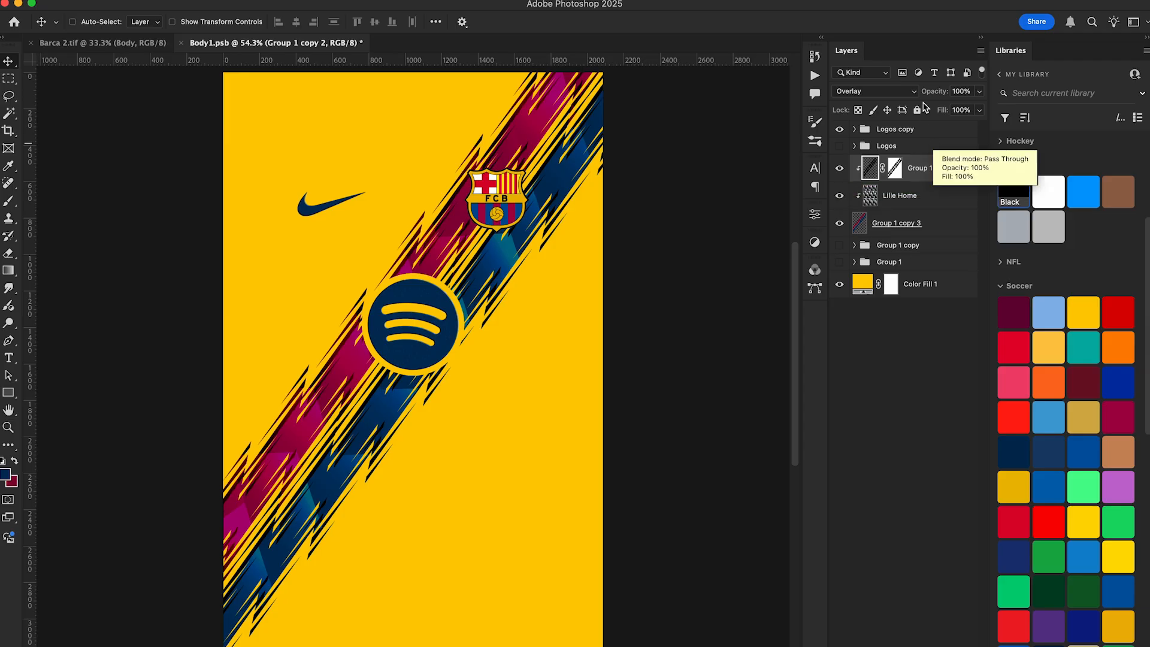
pyautogui.moveTo(920, 93); pyautogui.dragTo(948, 96)
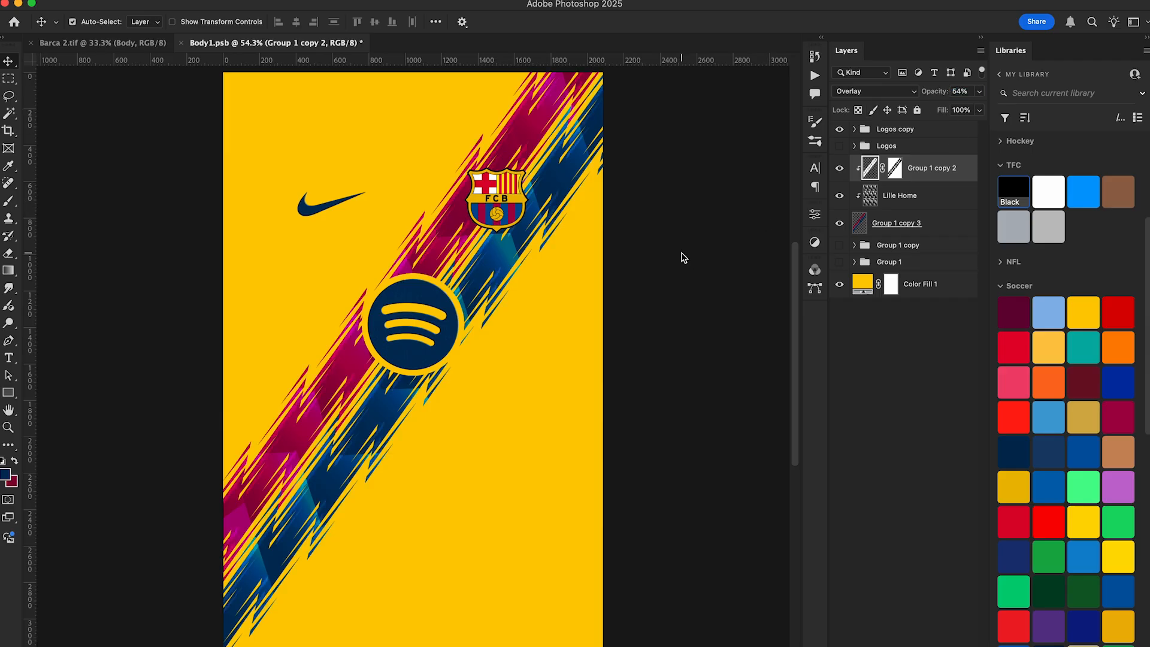
pyautogui.press('super+i')
pyautogui.press('super+i')
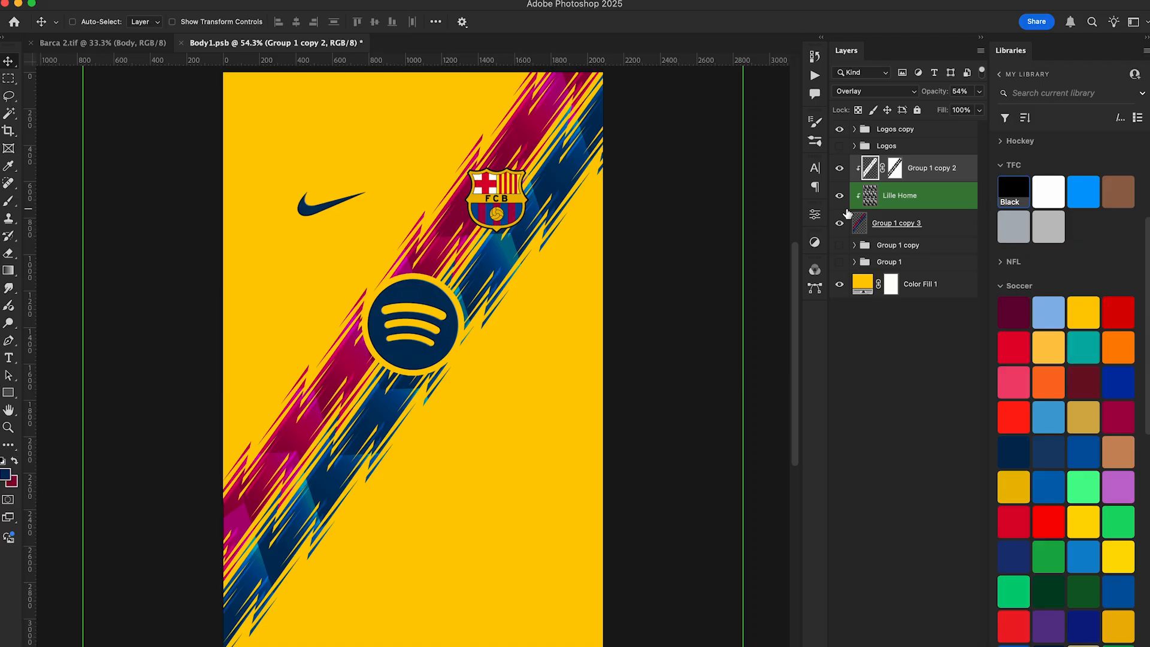
# - Reduce the Lille Home pattern layer's opacity to 15%
pyautogui.click(927, 202)
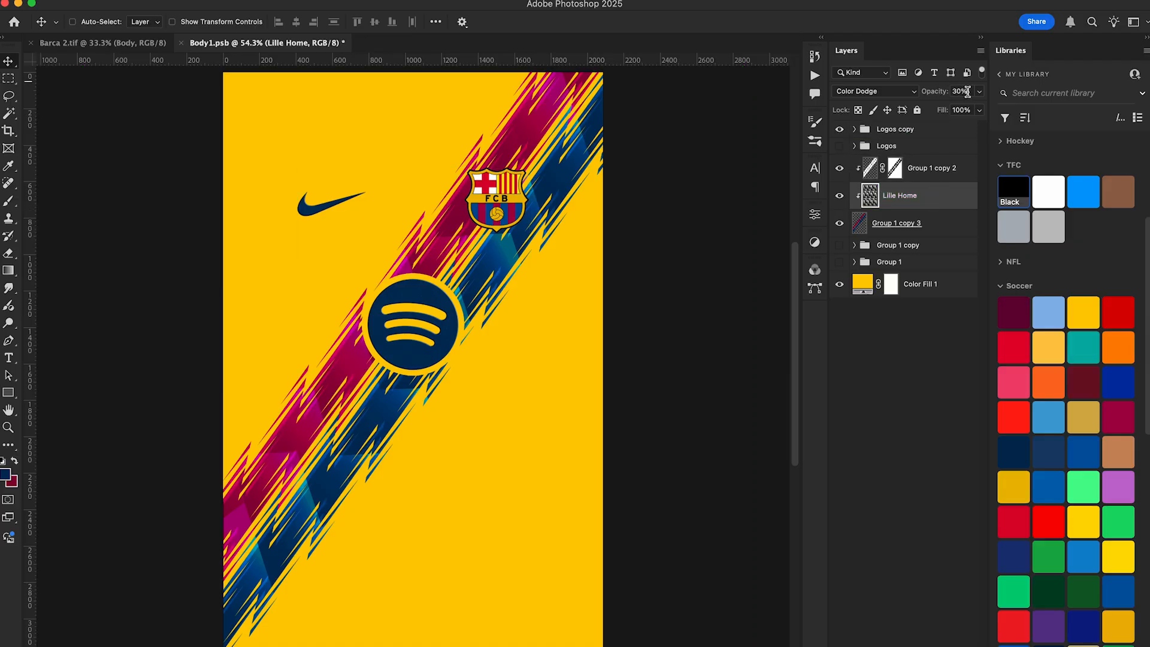
pyautogui.click(971, 90)
pyautogui.write('15')
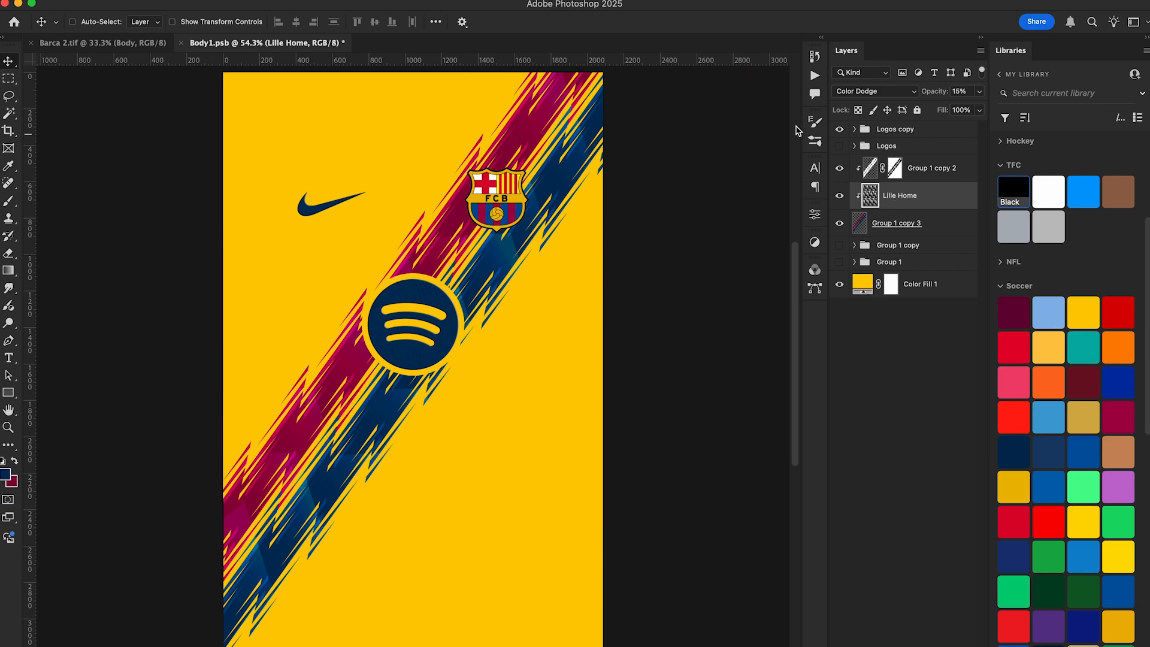
# - Distort the Lille Home pattern by running the Wave 2 - Heavy action from the DisplaceFC set
pyautogui.click(814, 74)
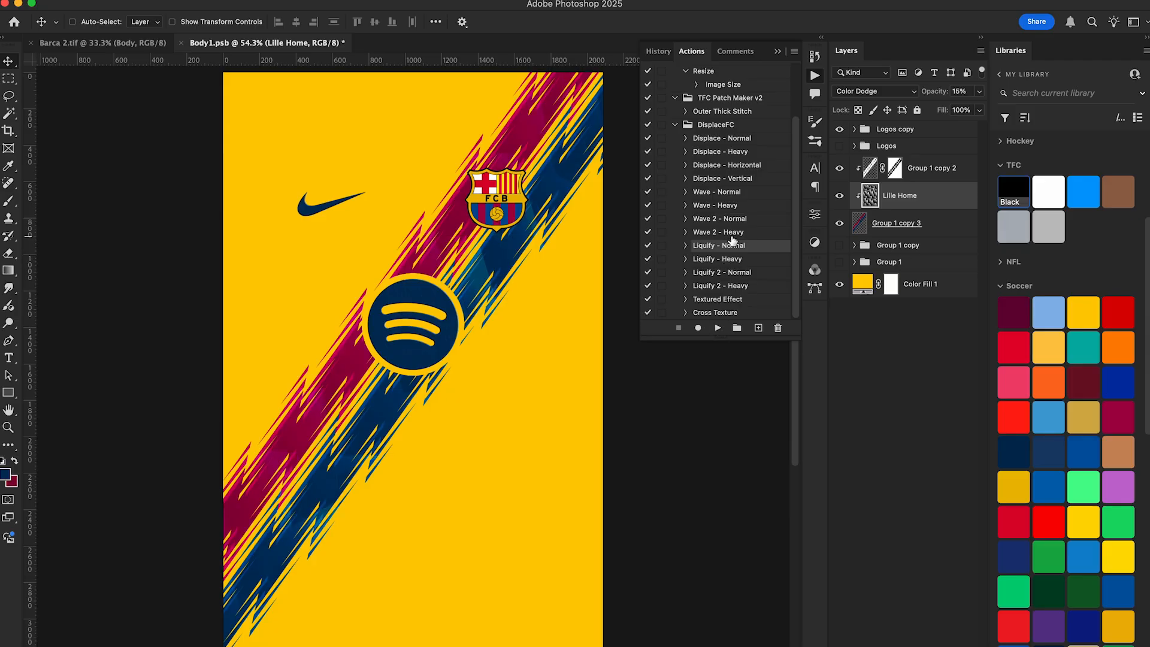
pyautogui.click(728, 233)
pyautogui.click(718, 329)
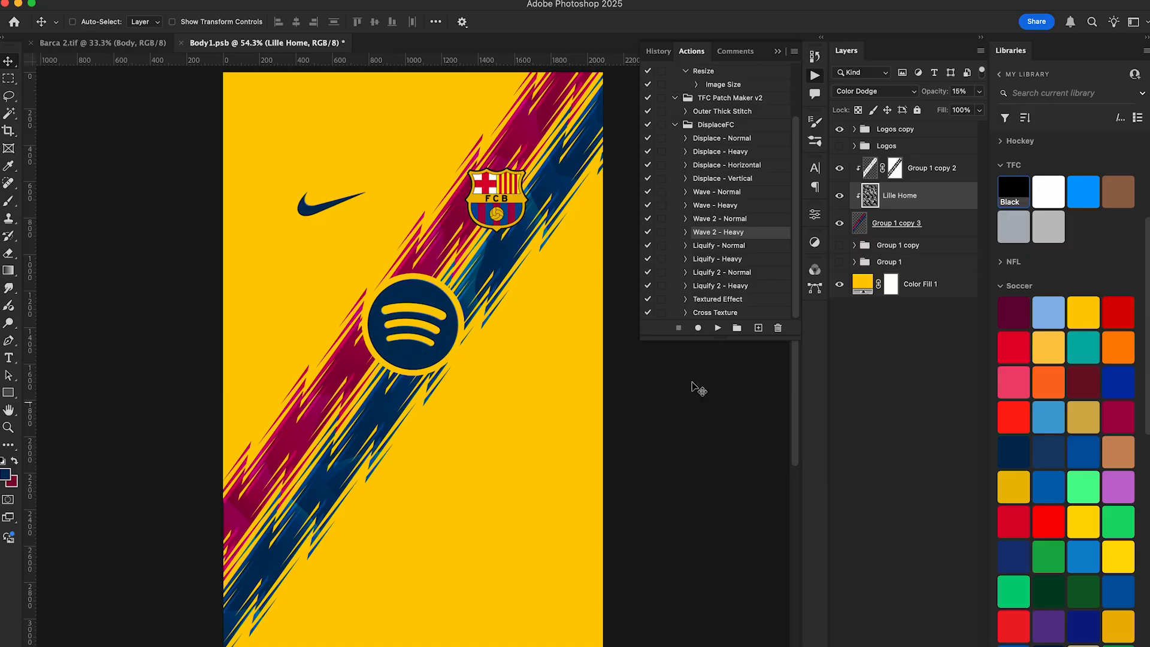
pyautogui.click(778, 51)
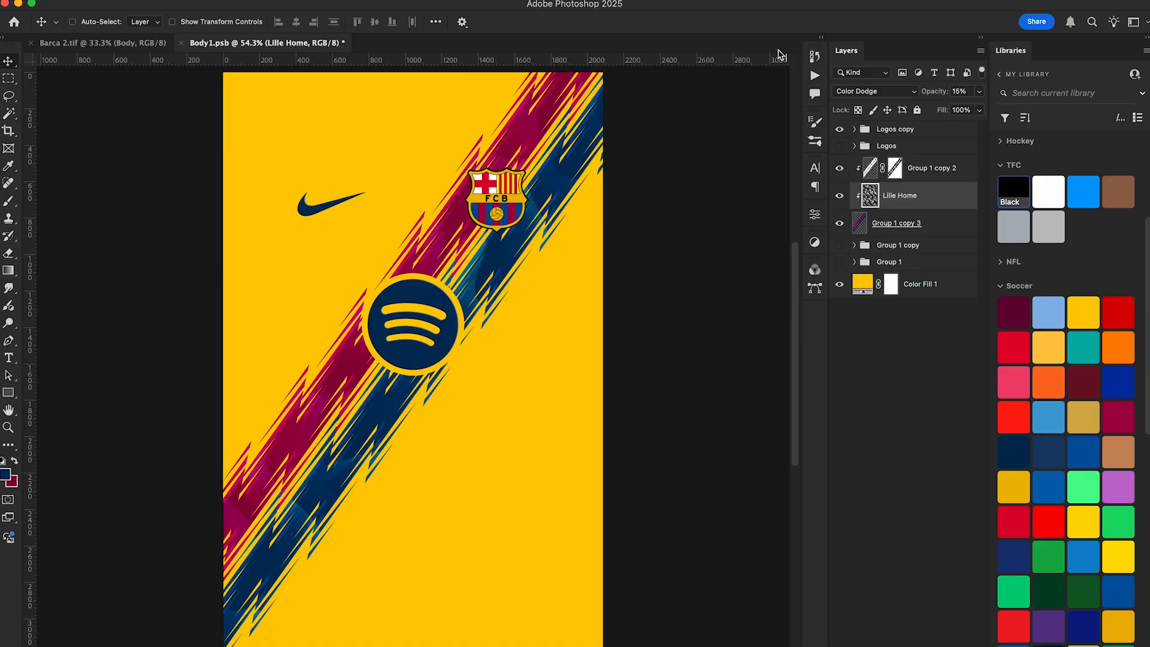
# - Duplicate the stripe layer with its clipped pattern and edge highlights, and merge the copies into one layer
pyautogui.click(928, 171)
pyautogui.click(902, 233)
pyautogui.keyDown('shift'); pyautogui.click(902, 237); pyautogui.keyUp('shift')
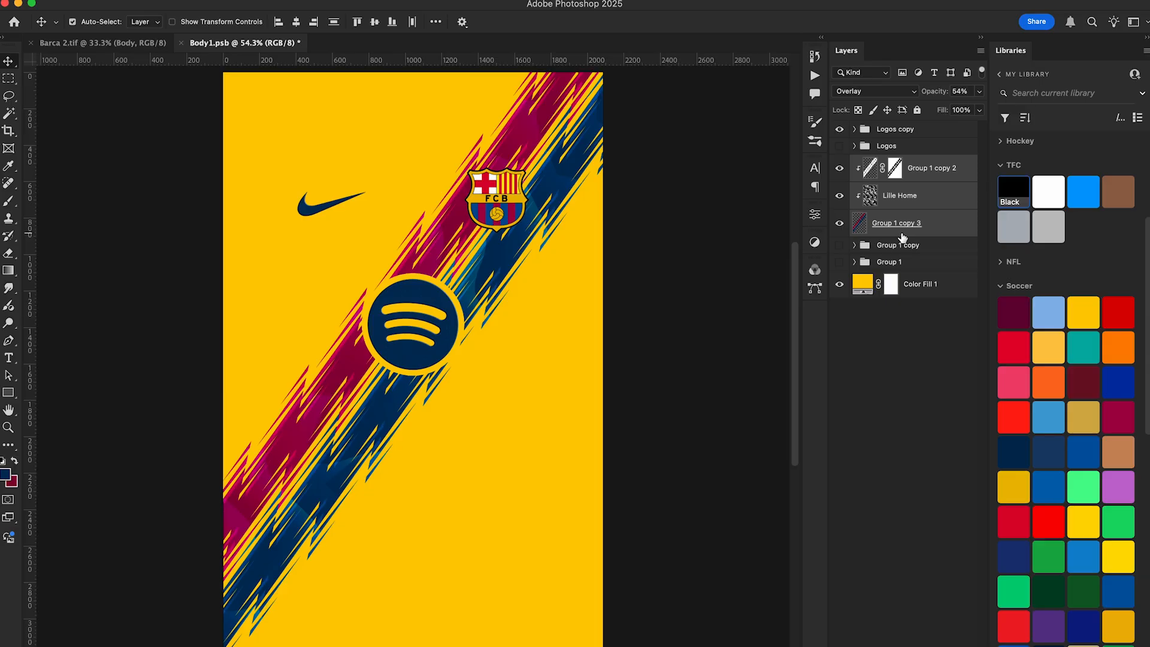
pyautogui.press('super+j')
pyautogui.press('super+e')
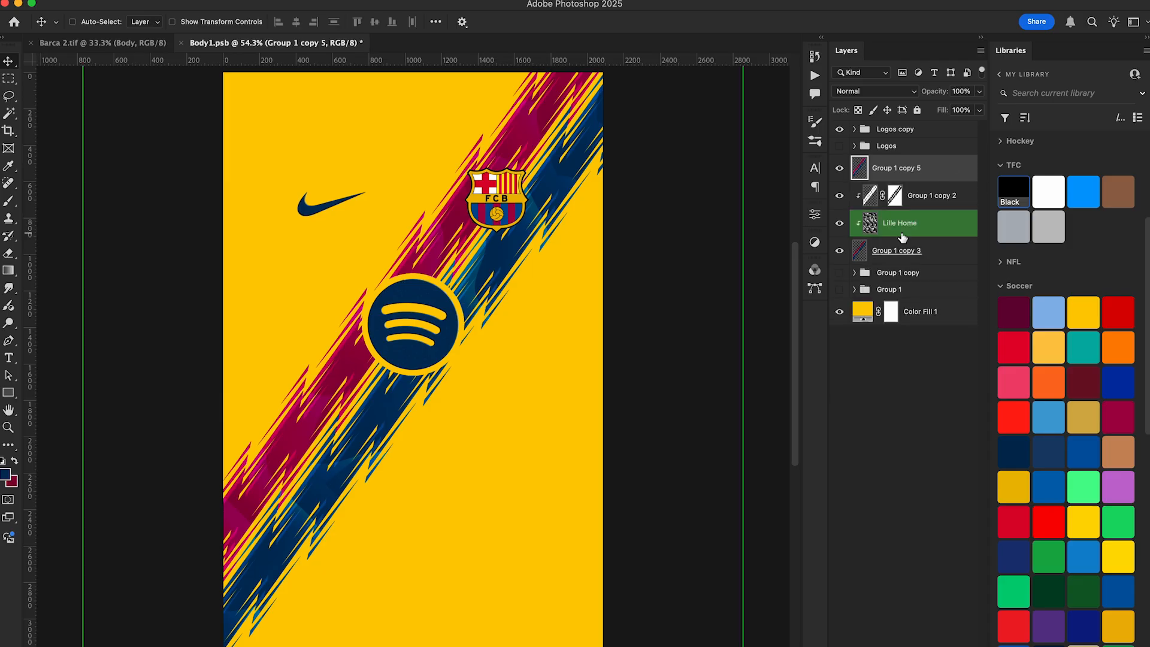
# - Fully desaturate the merged stripe copy with Hue/Saturation and move it directly above the yellow color fill
pyautogui.press('super+u')
pyautogui.moveTo(705, 413); pyautogui.dragTo(638, 417)
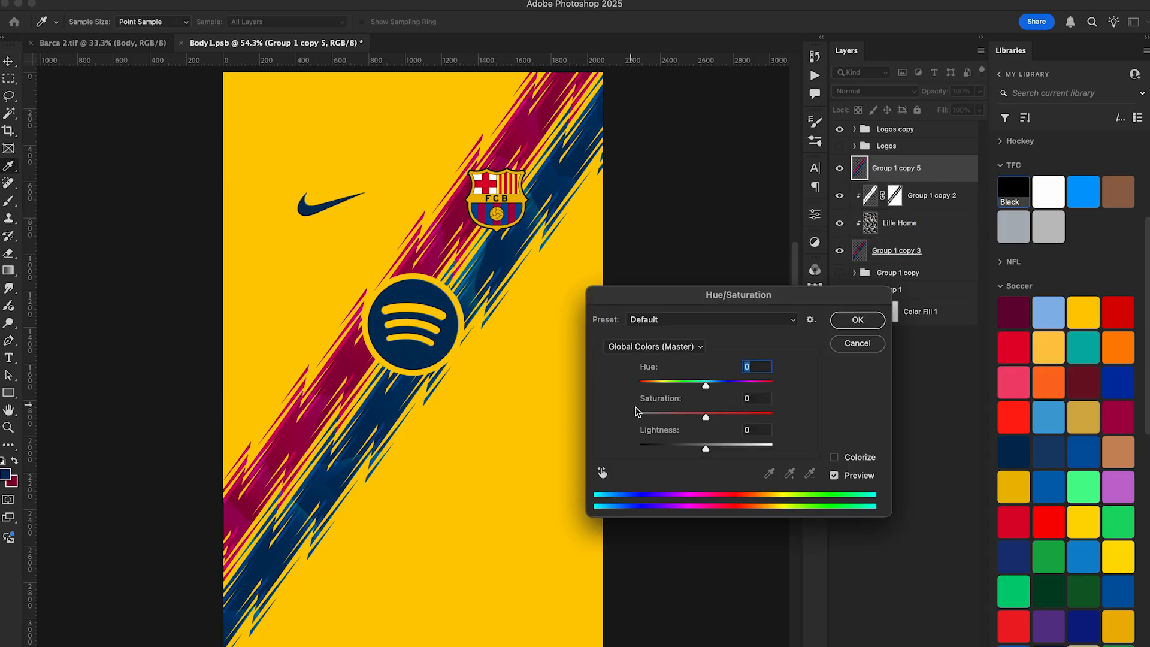
pyautogui.press('Return')
pyautogui.press('v')
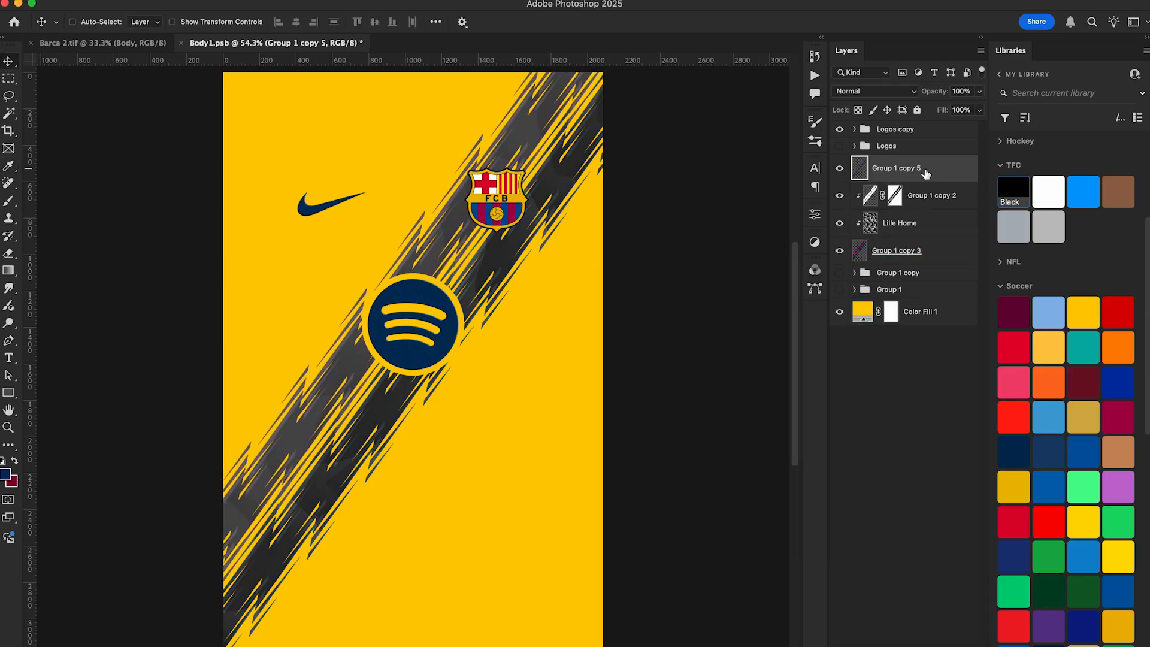
pyautogui.moveTo(926, 173); pyautogui.dragTo(916, 299)
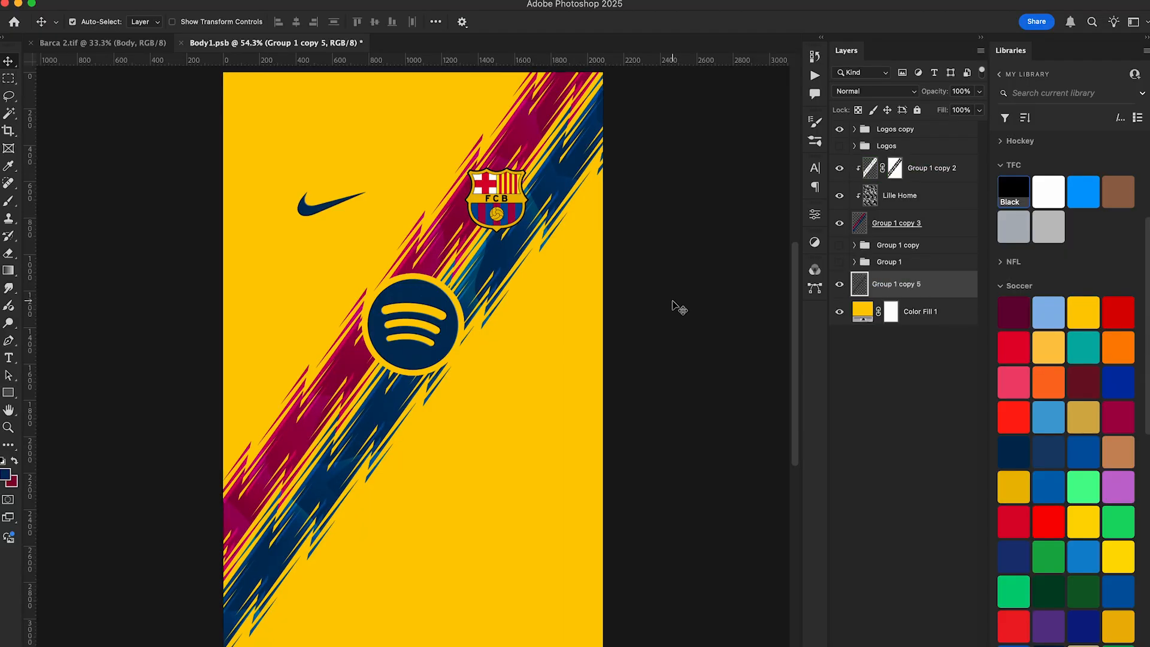
# - Place two duplicates of the grey stripe band below the maroon-navy band, and copy that pair across the shirt's upper-left area
pyautogui.moveTo(533, 176); pyautogui.dragTo(536, 362)
pyautogui.press('super+j')
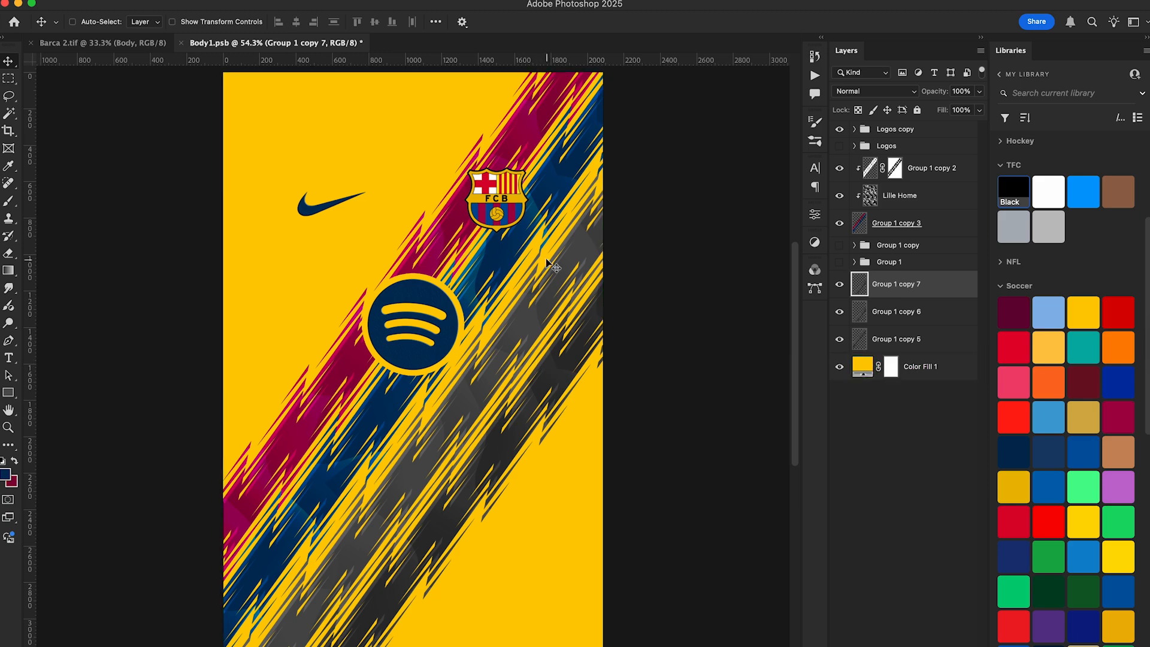
pyautogui.moveTo(547, 261); pyautogui.dragTo(572, 455)
pyautogui.keyDown('shift'); pyautogui.click(901, 313); pyautogui.keyUp('shift')
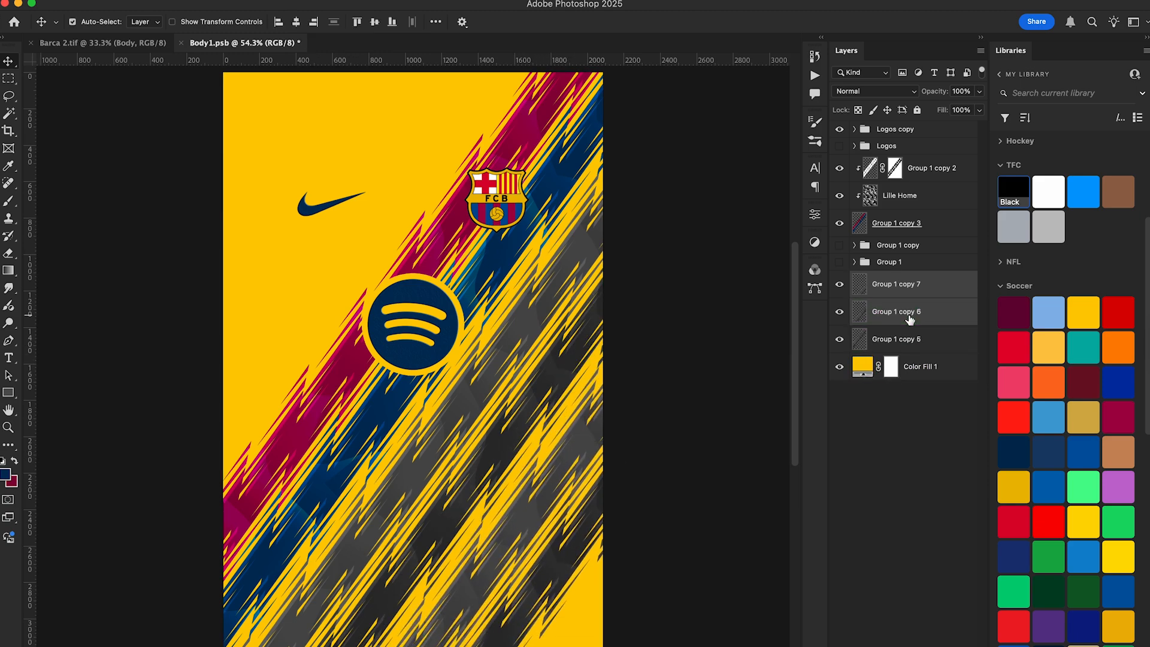
pyautogui.press('super+j')
pyautogui.moveTo(509, 573); pyautogui.dragTo(402, 179)
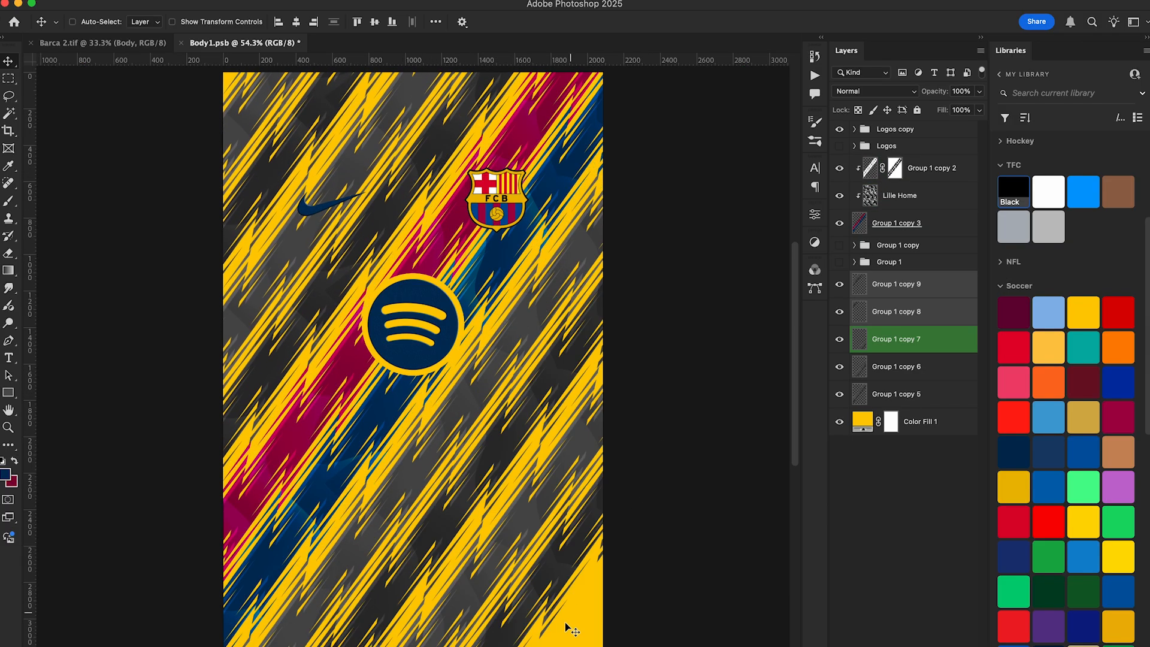
# - Duplicate the Group 1 copy 7 band and move it down to fill the shirt's empty lower-right corner
pyautogui.click(910, 340)
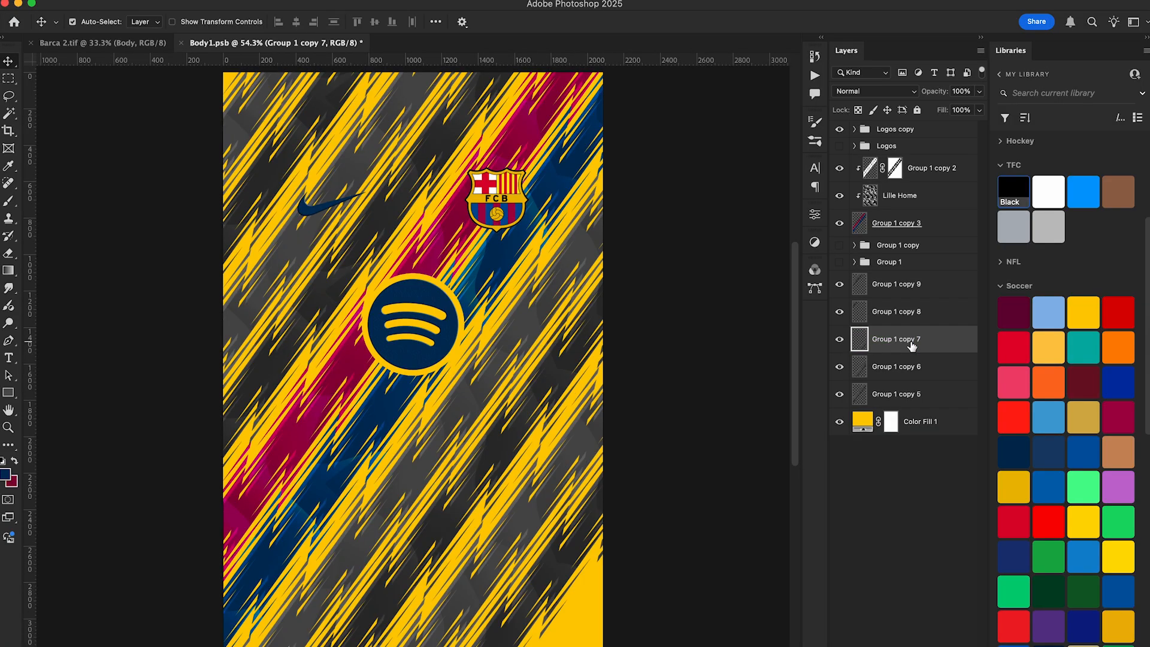
pyautogui.press('super+j')
pyautogui.moveTo(578, 379); pyautogui.dragTo(590, 570)
# - Group all the grey stripe bands, merge a duplicate of the group into one layer, and hide the original group
pyautogui.click(910, 421)
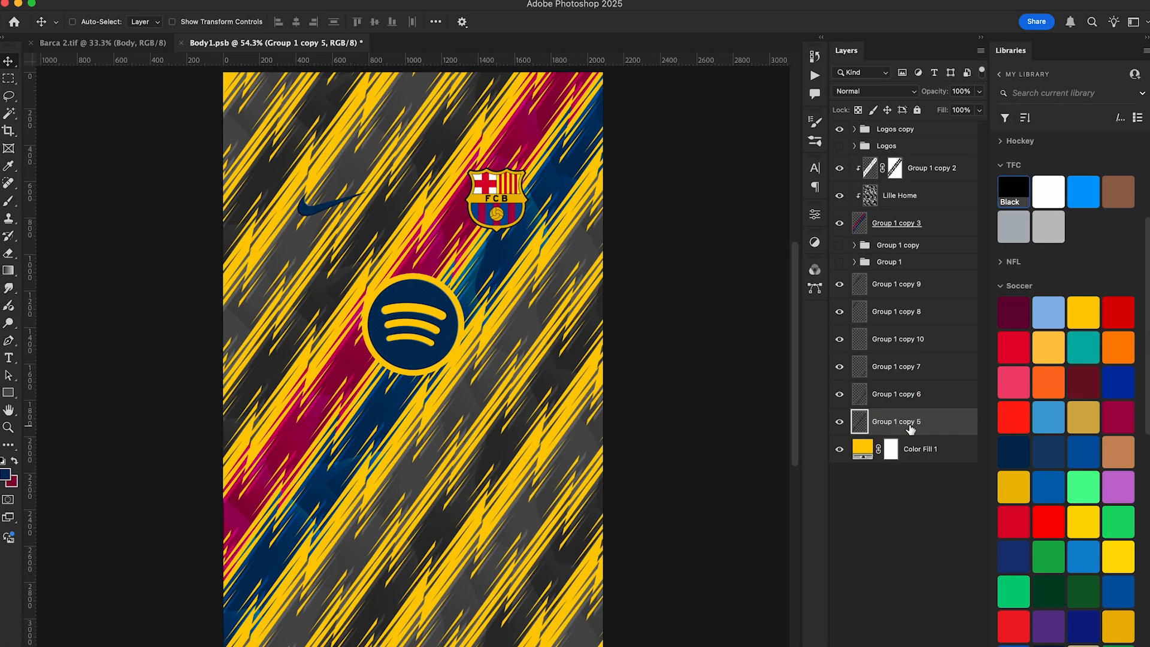
pyautogui.keyDown('shift'); pyautogui.click(918, 289); pyautogui.keyUp('shift')
pyautogui.press('super+g')
pyautogui.press('super+j')
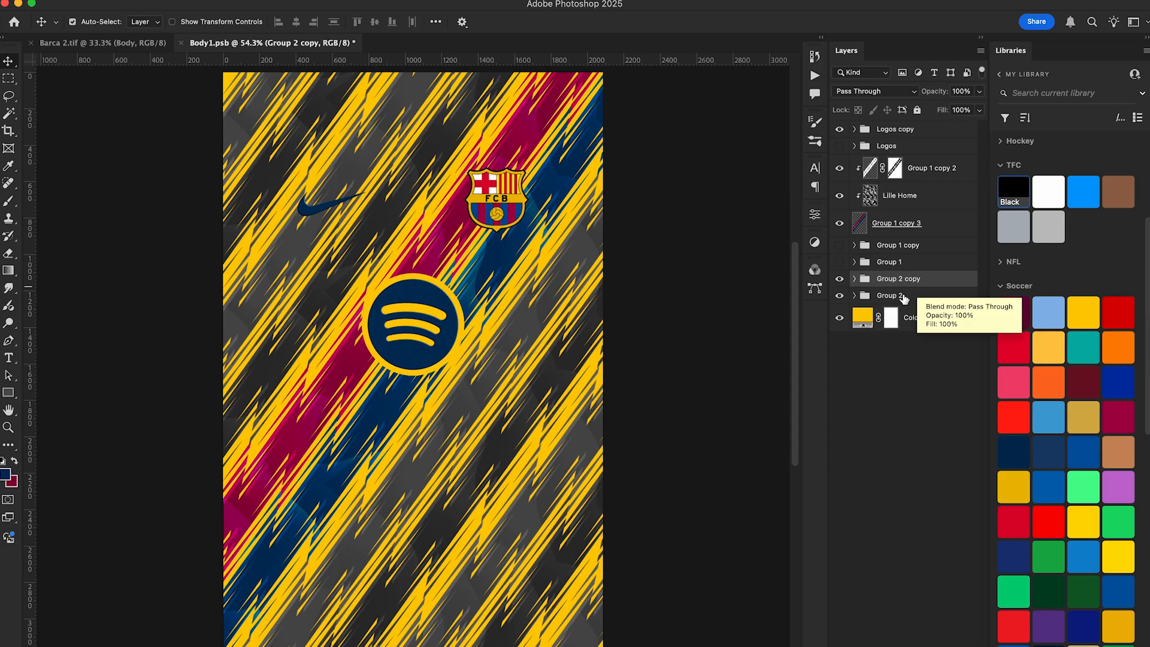
pyautogui.press('super+e')
pyautogui.click(840, 307)
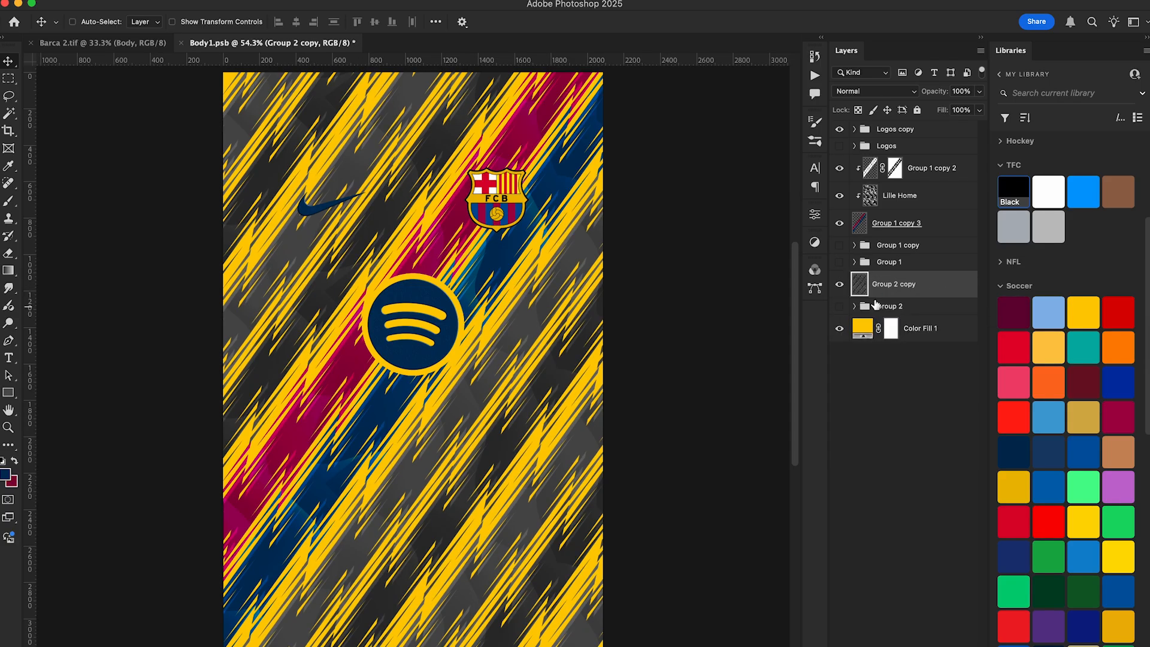
# - Increase the contrast of the merged grey stripes with Levels, setting the black input to 35 and lowering the white input
pyautogui.press('super+l')
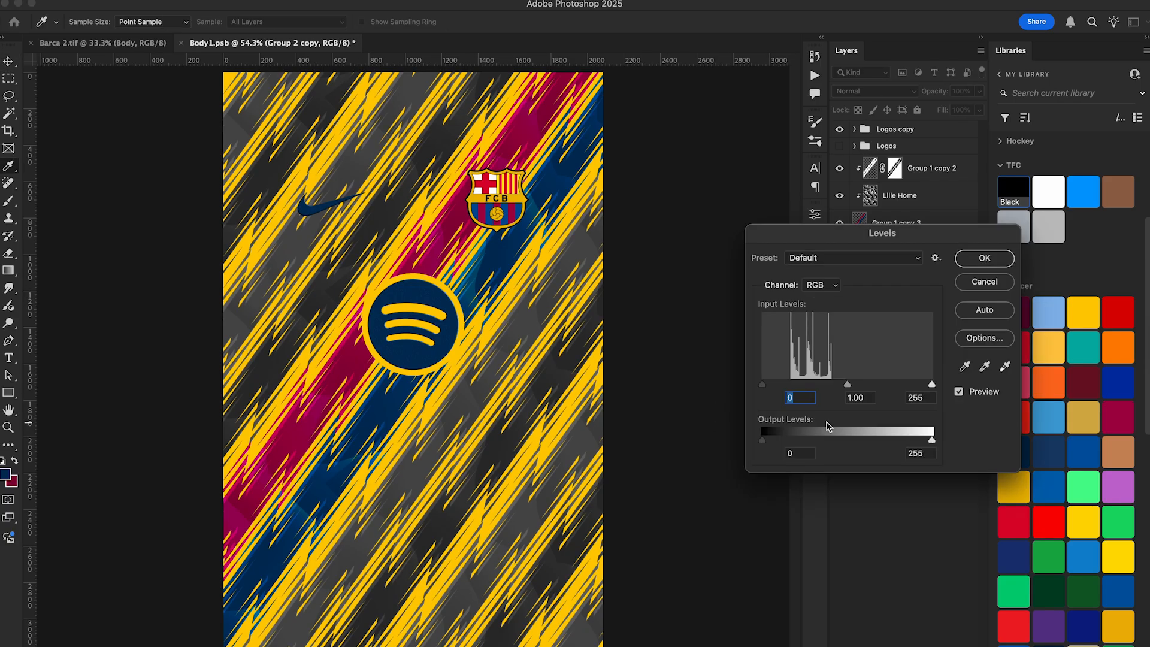
pyautogui.moveTo(762, 387); pyautogui.dragTo(787, 386)
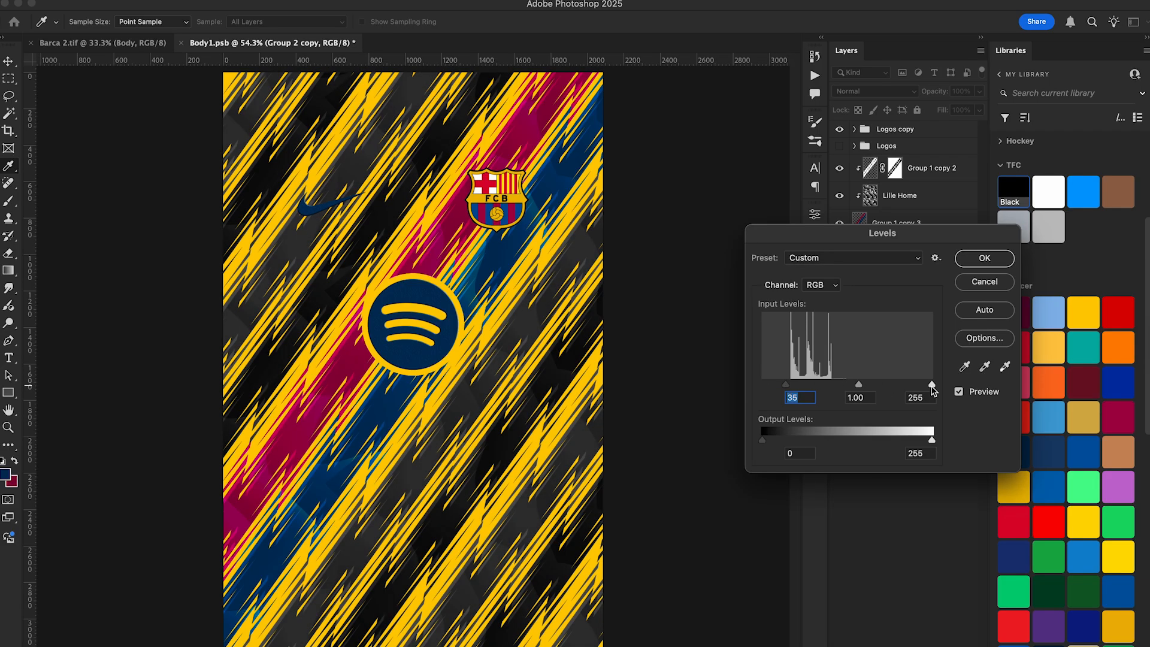
pyautogui.moveTo(931, 387); pyautogui.dragTo(841, 388)
pyautogui.click(984, 259)
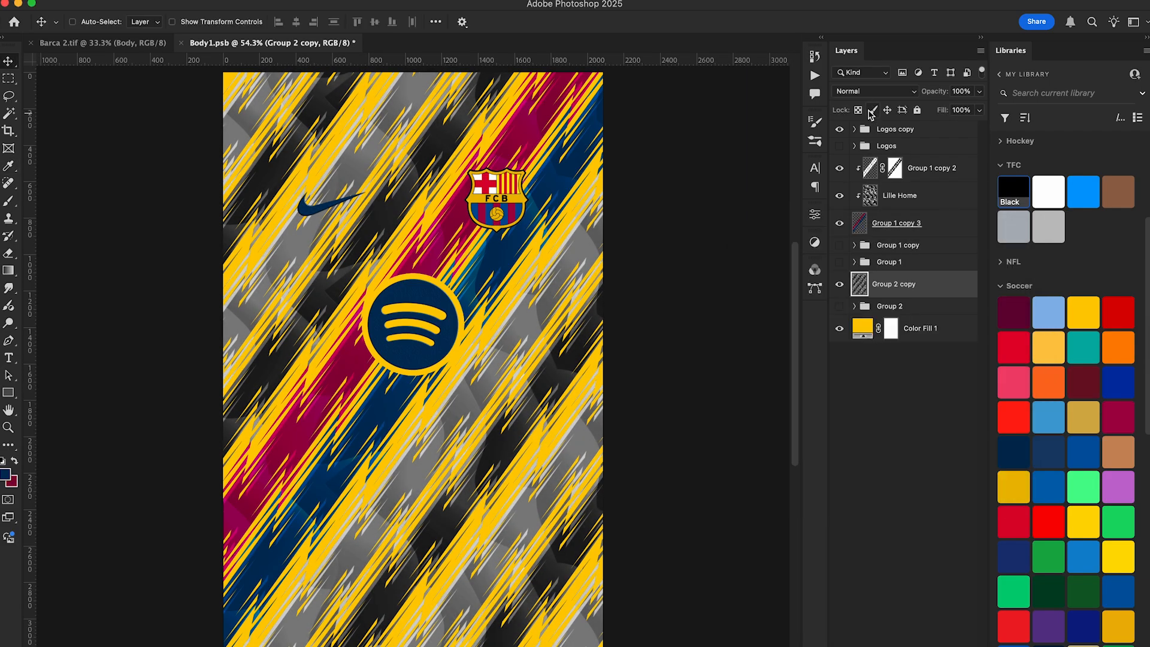
# - Blend the merged grey stripes into the yellow base using Overlay mode at 52% opacity
pyautogui.click(873, 91)
pyautogui.click(858, 291)
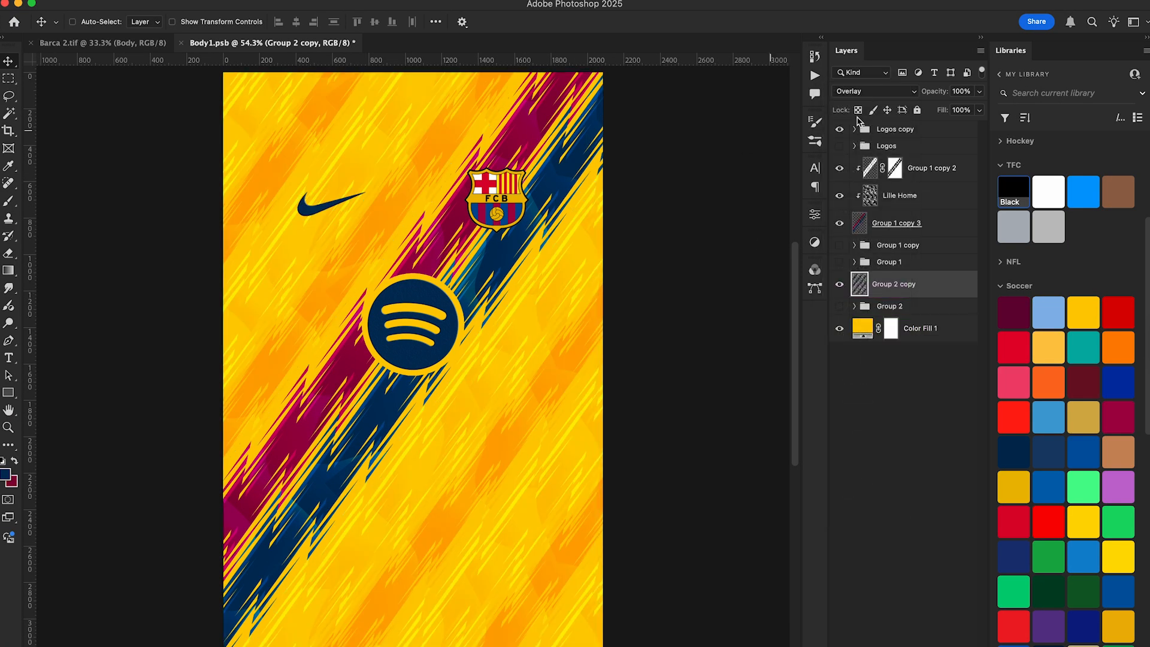
pyautogui.moveTo(934, 98); pyautogui.dragTo(899, 97)
# - Duplicate the overlay stripes together with their hidden source group and the yellow color fill, and merge the duplicates into one layer
pyautogui.click(930, 329)
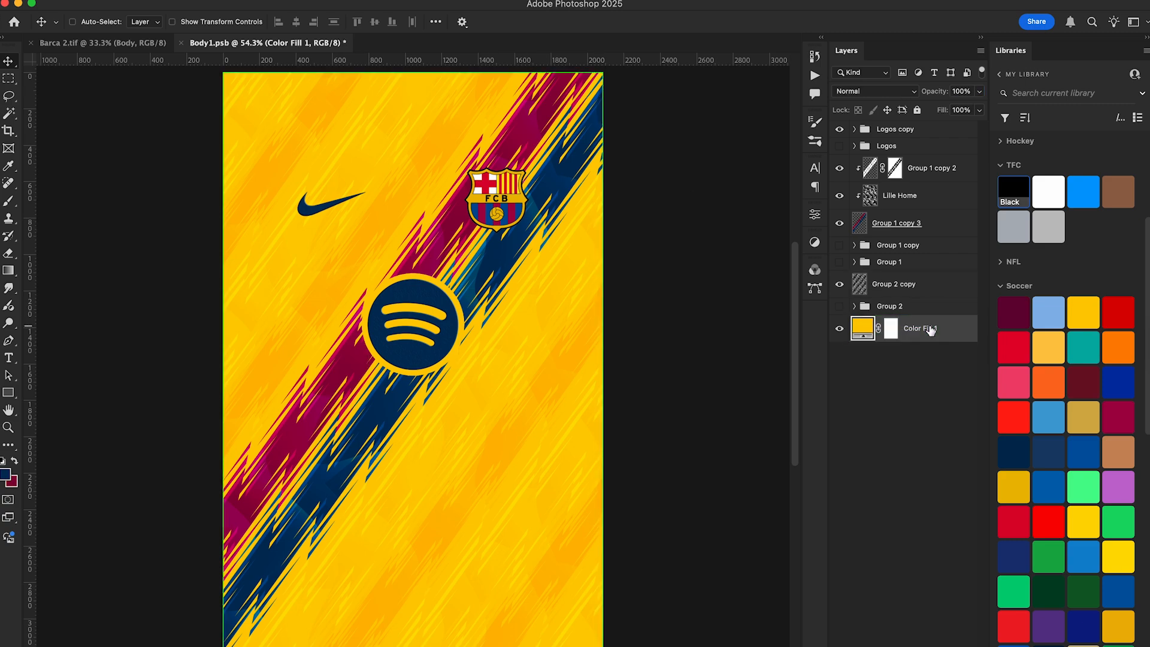
pyautogui.click(899, 284)
pyautogui.keyDown('shift'); pyautogui.click(945, 329); pyautogui.keyUp('shift')
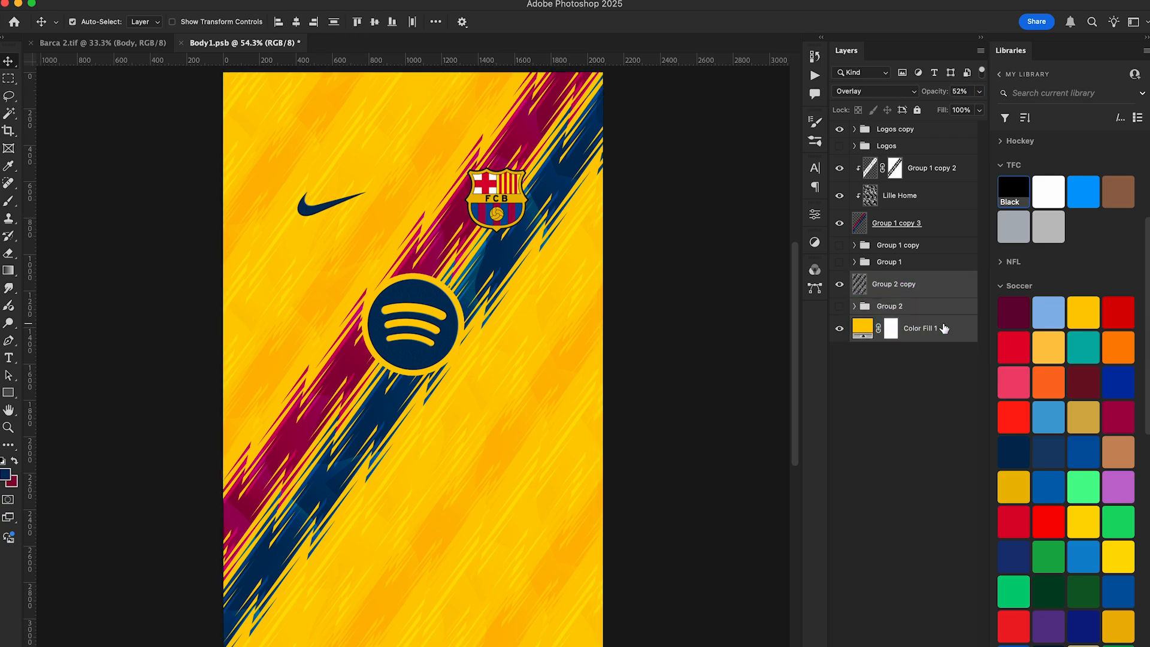
pyautogui.hotkey('ctrl', 'j')
pyautogui.hotkey('ctrl', 'e')
# - Copy the canvas-sized area of the merged yellow stripe background onto a new layer and clear the selection
pyautogui.hotkey('ctrl', 'a')
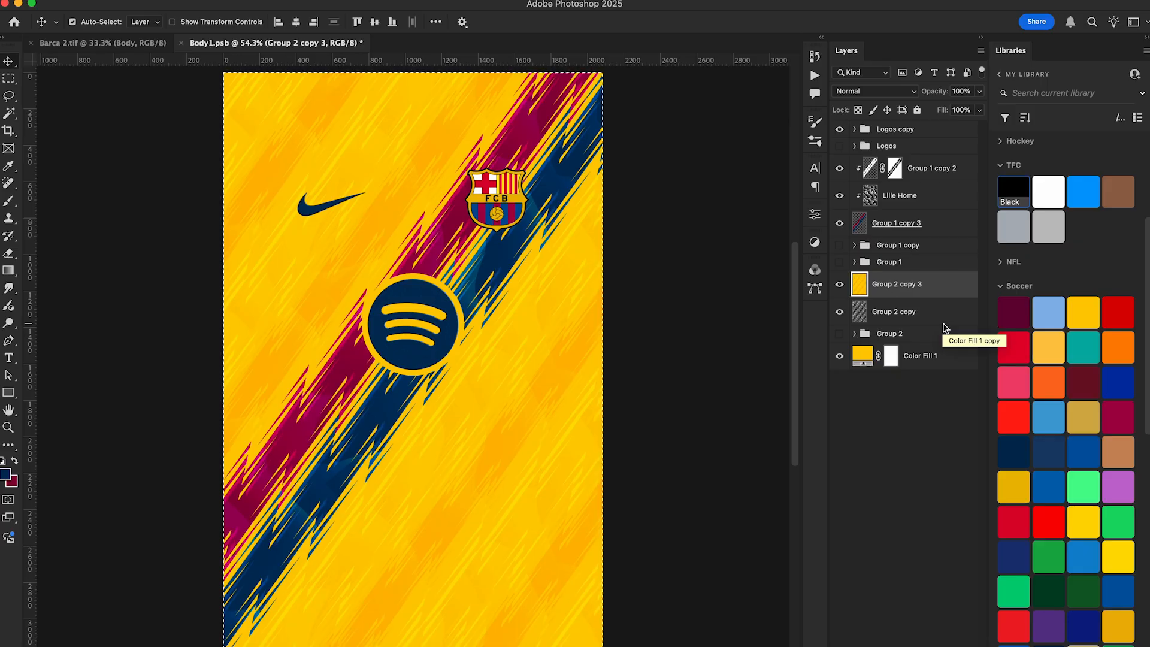
pyautogui.hotkey('ctrl', 'j')
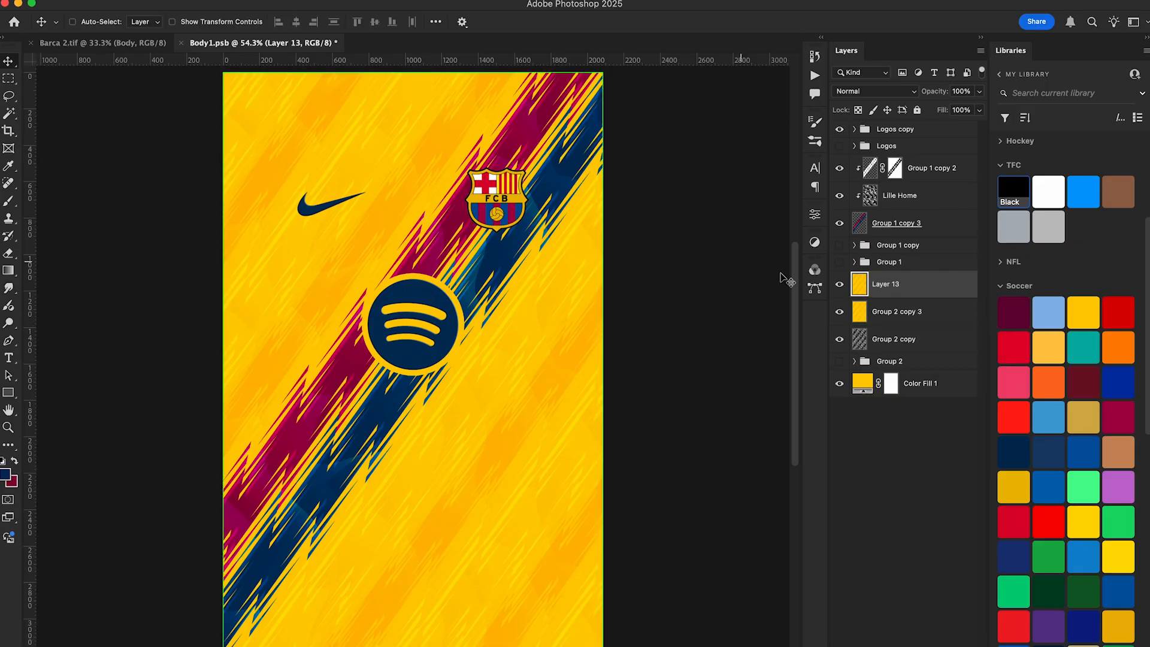
pyautogui.hotkey('ctrl', 'a')
pyautogui.hotkey('ctrl', 'd')
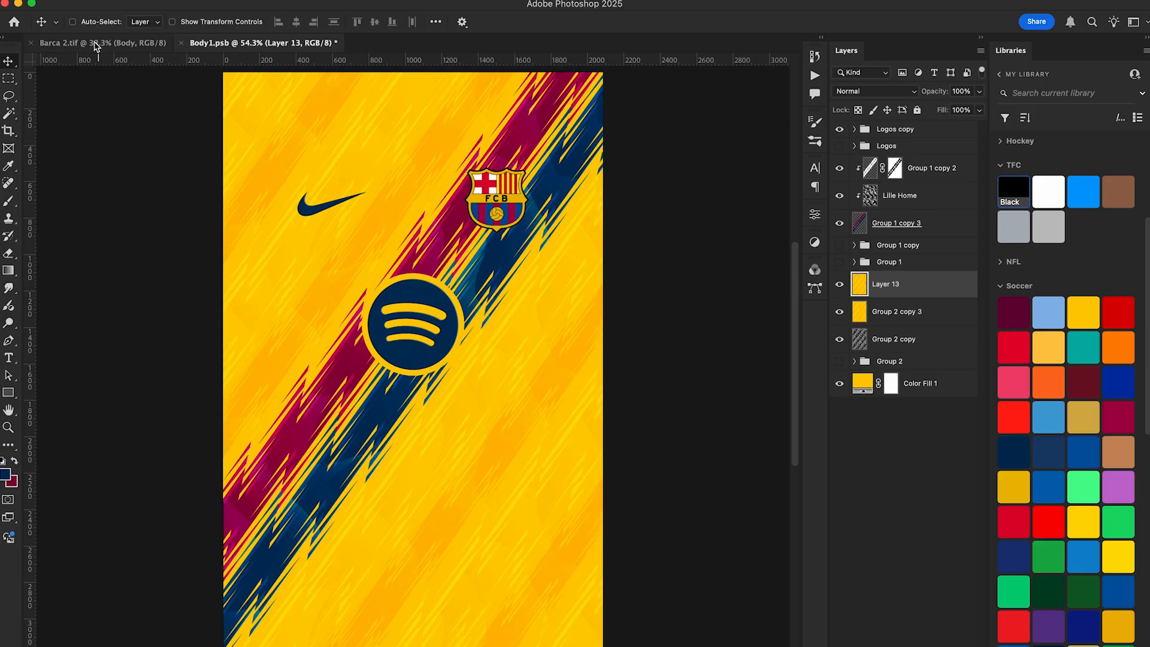
# - Save the body artwork and open the Right Sleeve and Left Sleeve smart objects from the Barca 2.tif mock-up
pyautogui.hotkey('ctrl', 's')
pyautogui.click(77, 43)
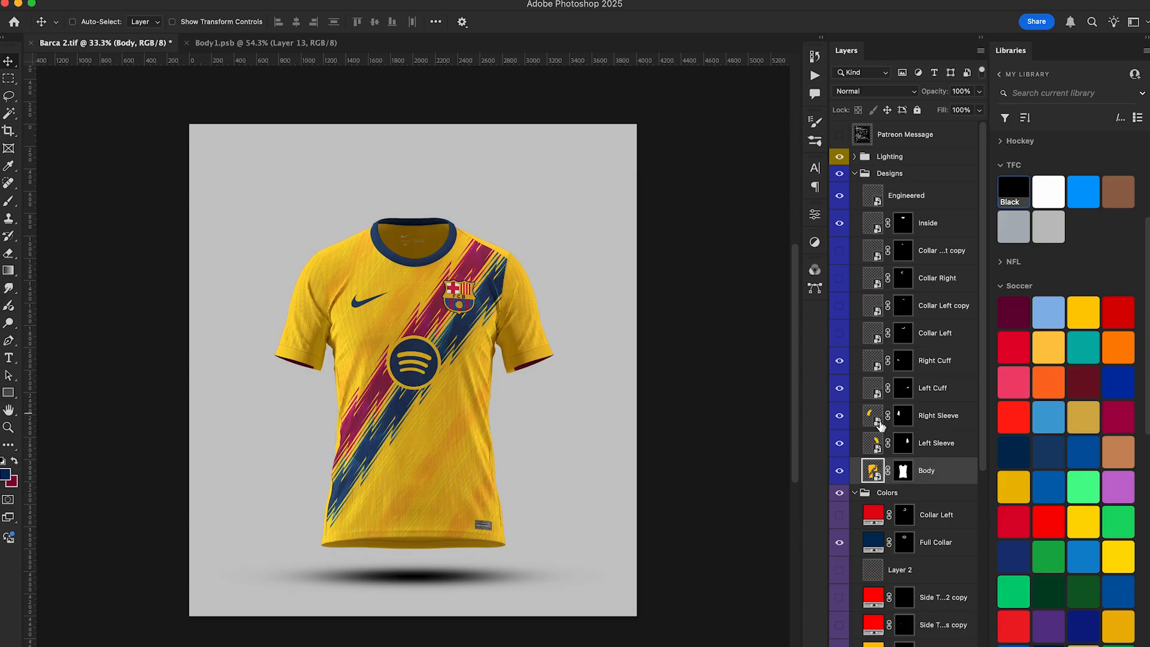
pyautogui.doubleClick(874, 419)
pyautogui.click(109, 43)
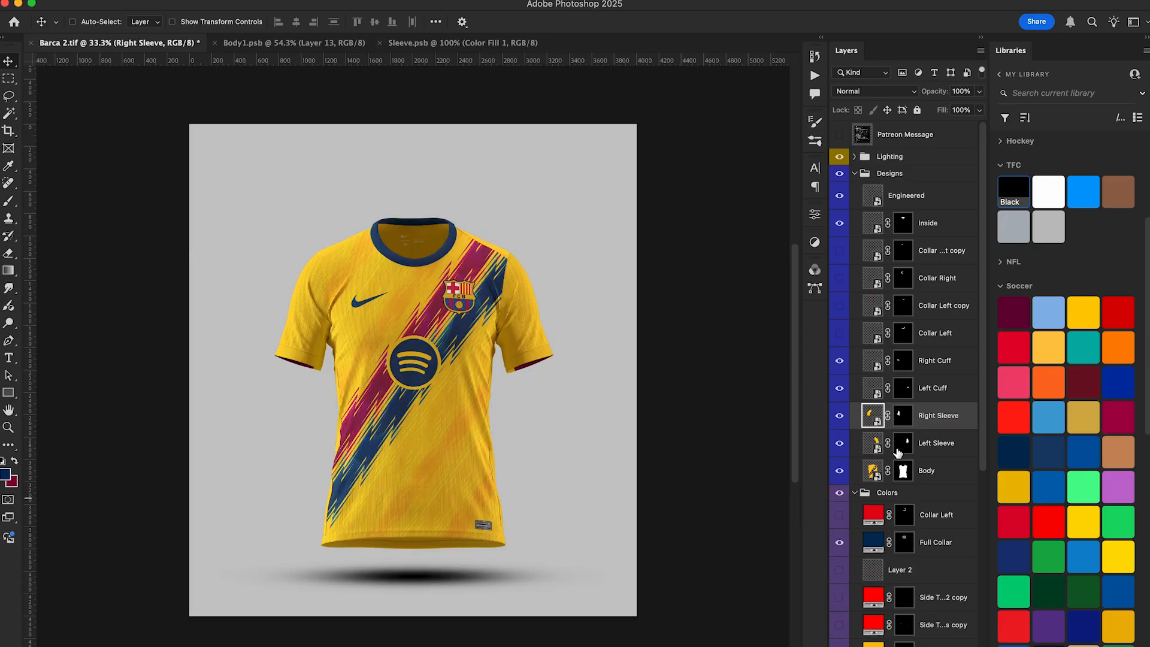
pyautogui.doubleClick(875, 447)
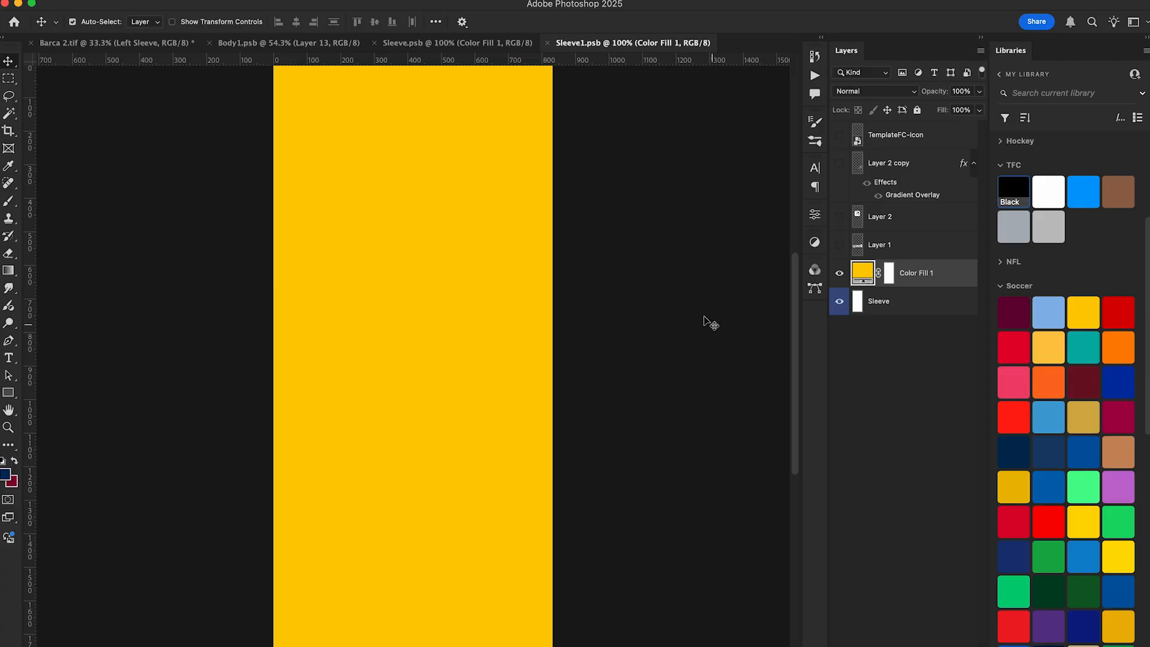
# - Paste the tonal yellow stripe background into Sleeve1.psb, shift it left with Free Transform, and save the sleeve artwork
pyautogui.press('super+v')
pyautogui.press('super+minus')
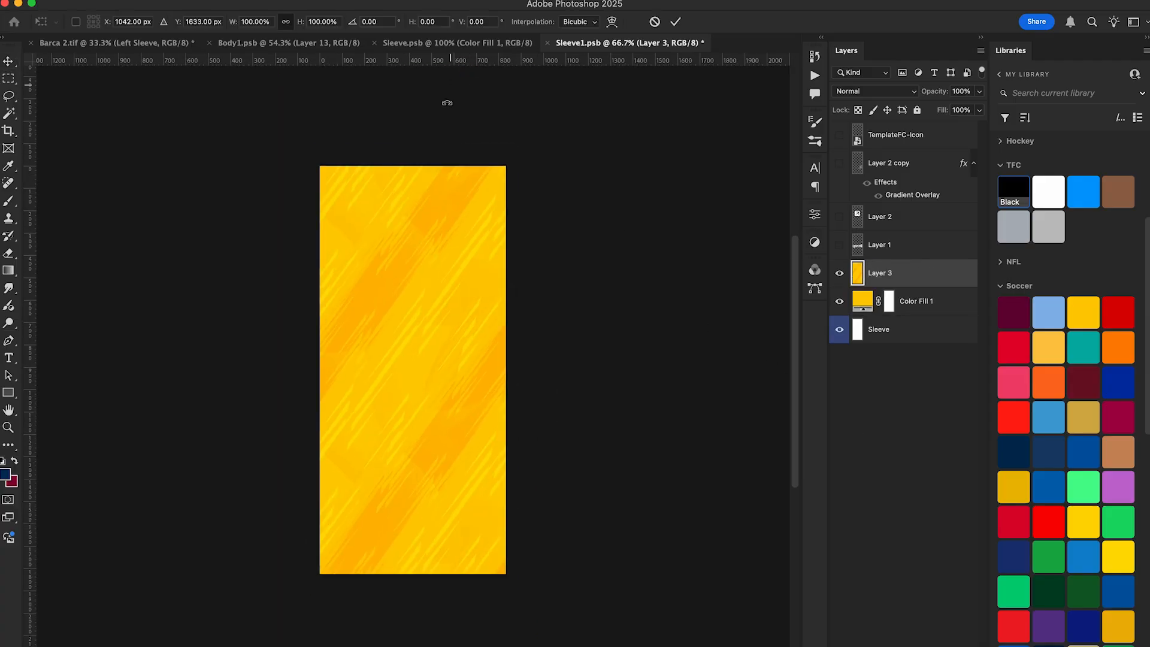
pyautogui.press('super+t')
pyautogui.moveTo(573, 231); pyautogui.dragTo(530, 233)
pyautogui.press('Return')
pyautogui.press('super+s')
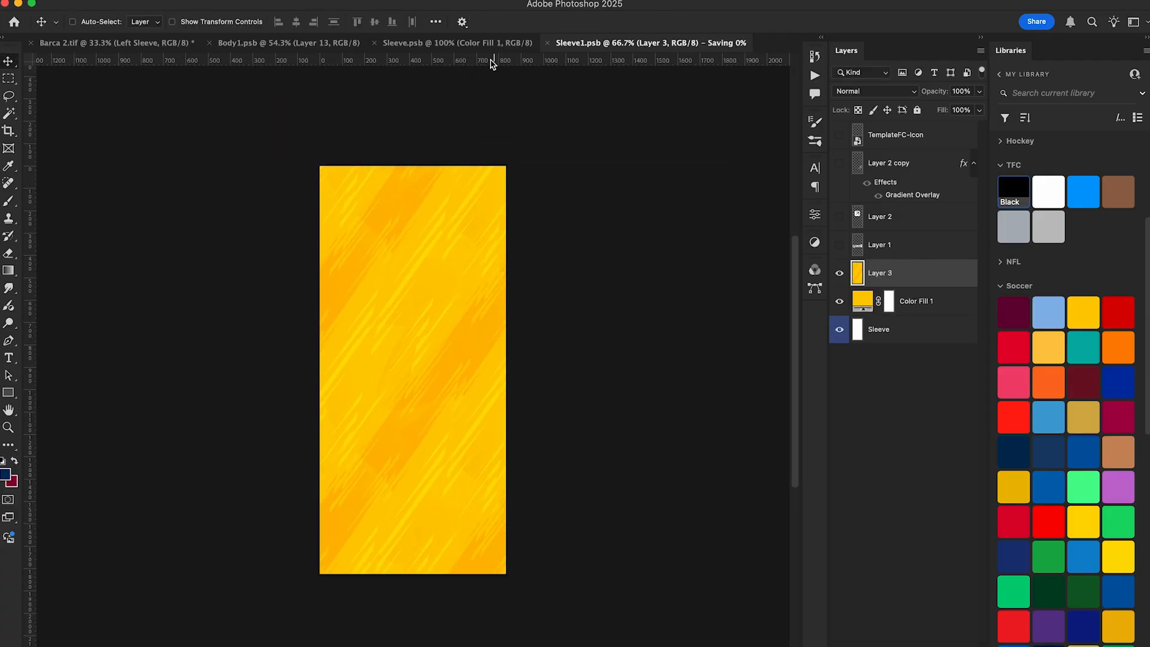
# - Paste the yellow brush pattern into Sleeve.psb, reposition it to cover the sleeve canvas, and save the document
pyautogui.click(457, 43)
pyautogui.press('super+t')
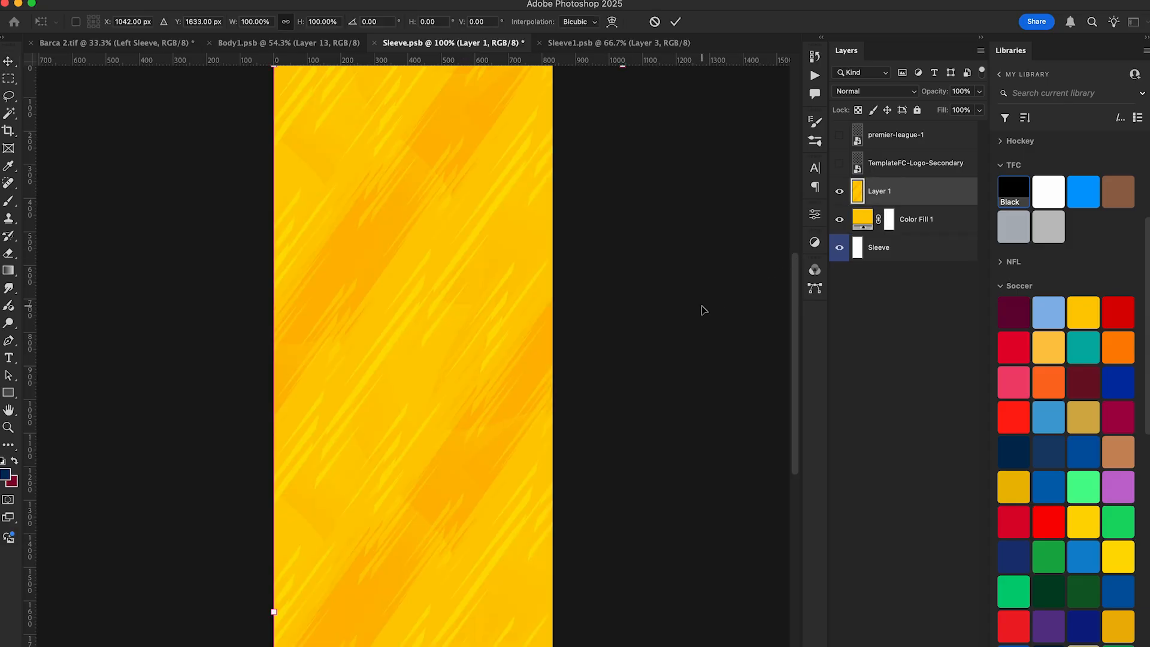
pyautogui.moveTo(312, 300); pyautogui.dragTo(351, 301)
pyautogui.press('Return')
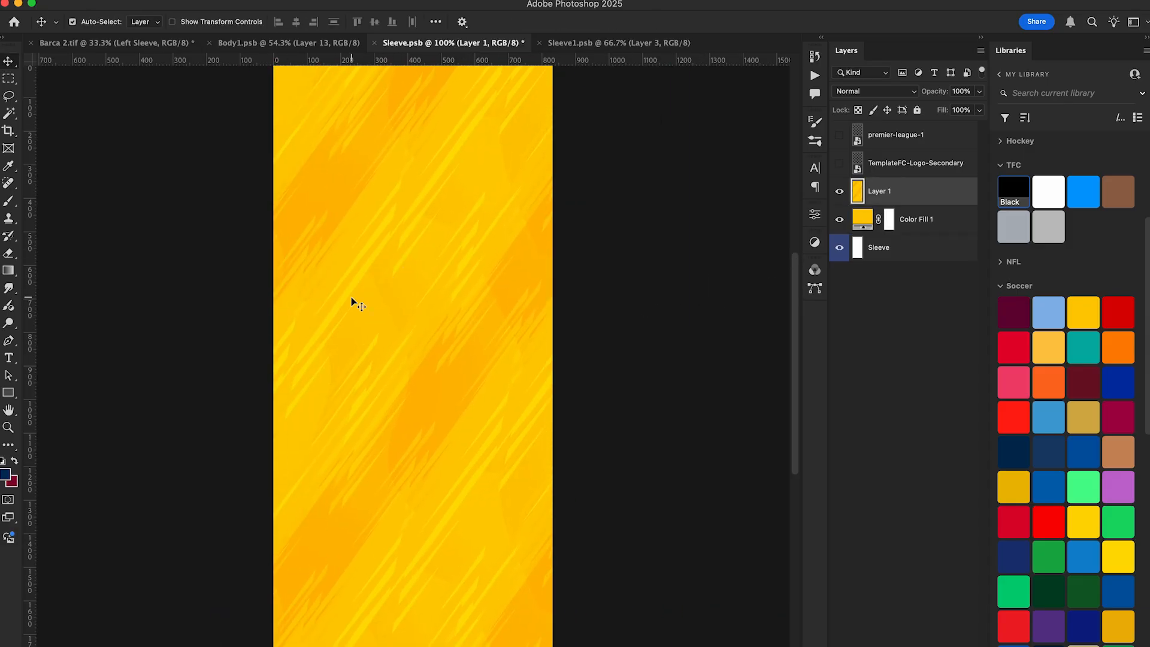
pyautogui.press('super+s')
# - Return to the Barca 2.tif mockup and close both sleeve documents
pyautogui.click(113, 43)
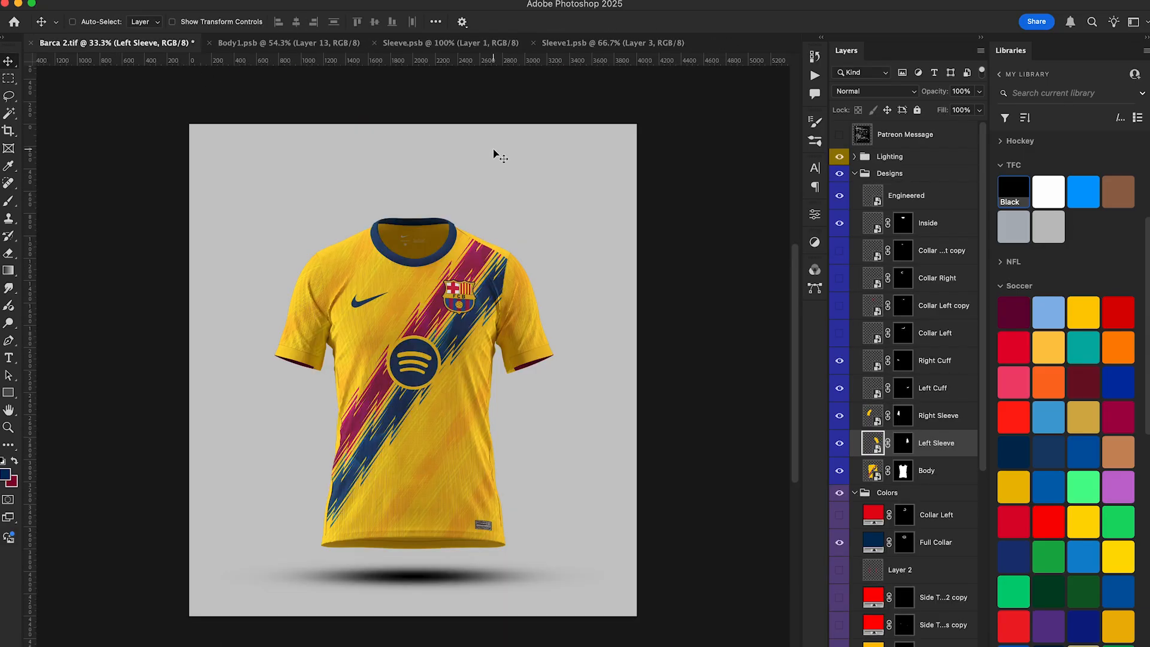
pyautogui.scroll(2, 494, 154)
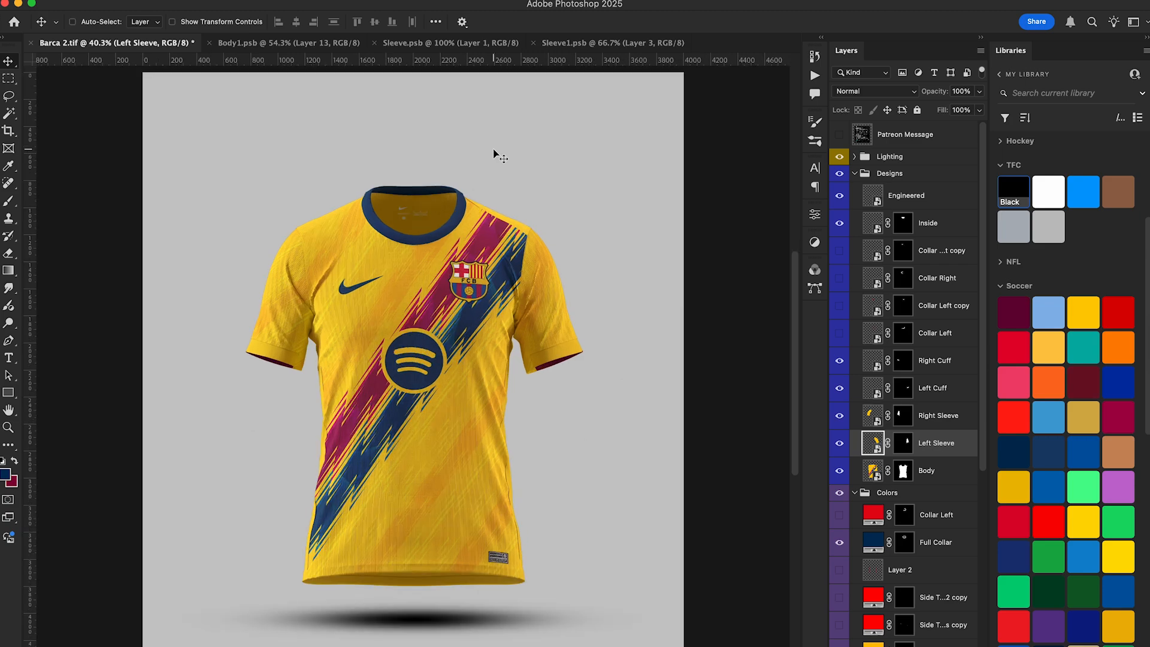
pyautogui.click(533, 42)
pyautogui.click(375, 43)
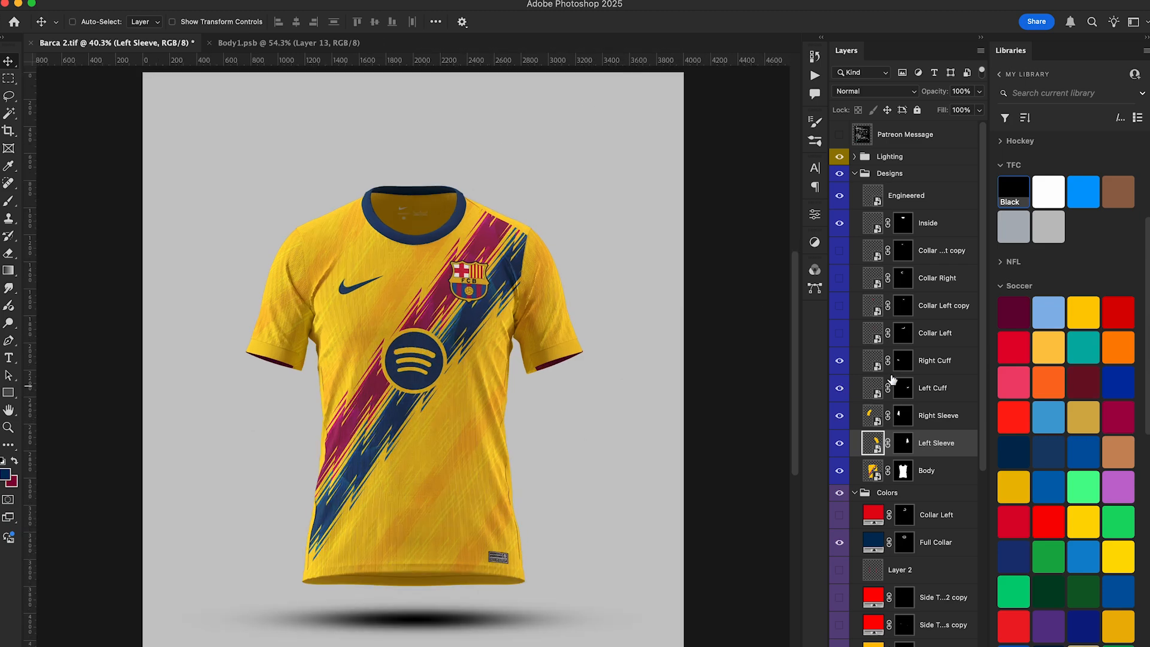
# - Open the contents of the Right Cuff and Left Cuff smart objects from the Barca 2.tif mockup
pyautogui.doubleClick(874, 366)
pyautogui.click(195, 43)
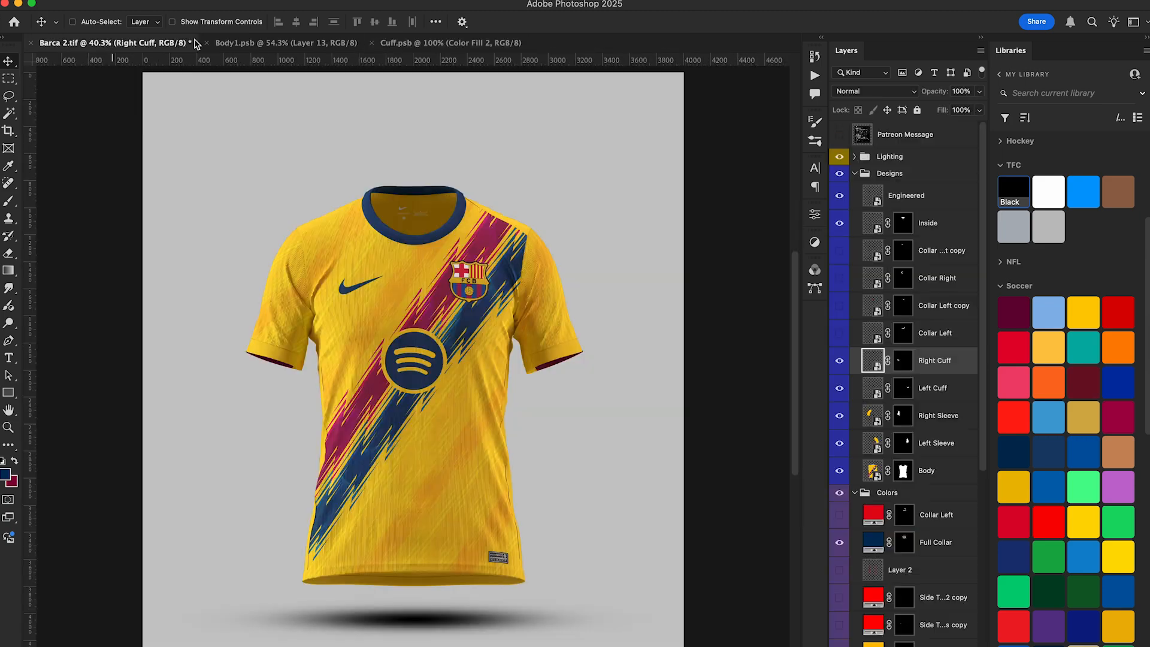
pyautogui.doubleClick(875, 397)
# - Copy the Group 1 copy 3, Lille Home and Group 1 copy 2 layers from Body1.psb into Cuff.psb
pyautogui.click(320, 43)
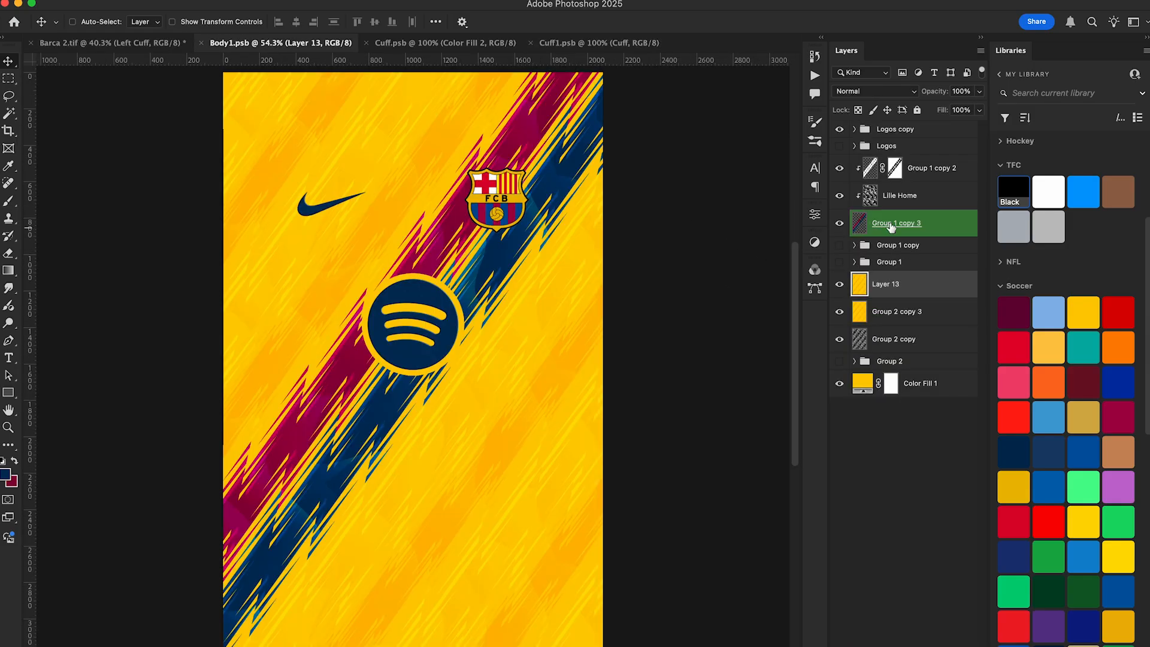
pyautogui.click(903, 223)
pyautogui.keyDown('shift'); pyautogui.click(927, 172); pyautogui.keyUp('shift')
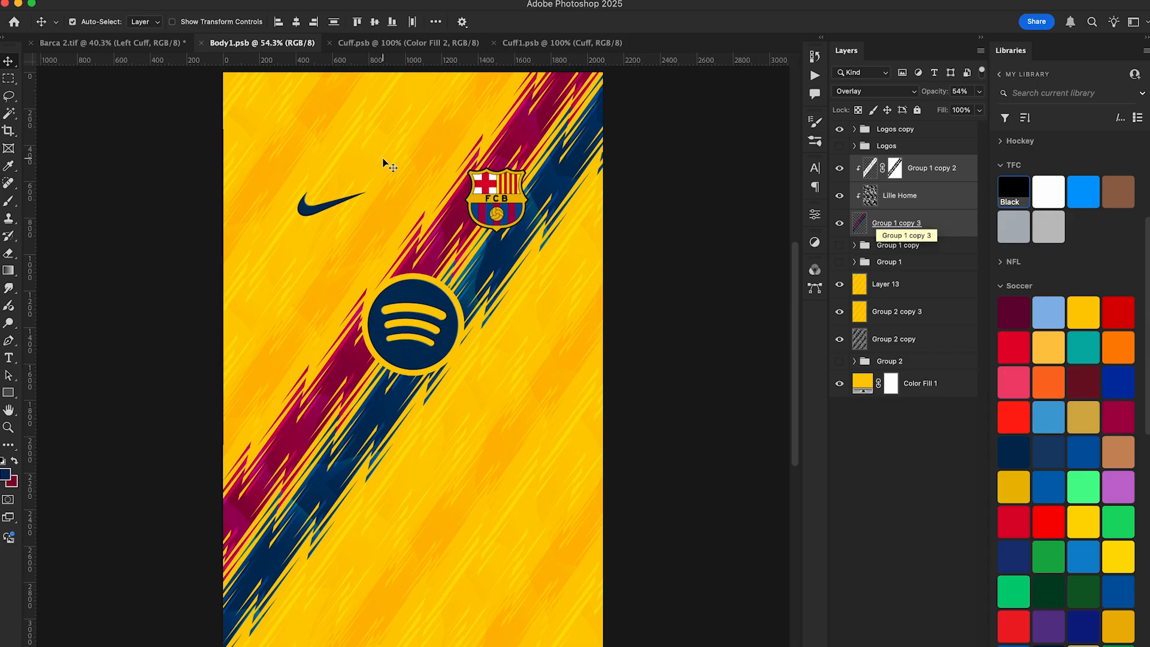
pyautogui.click(376, 43)
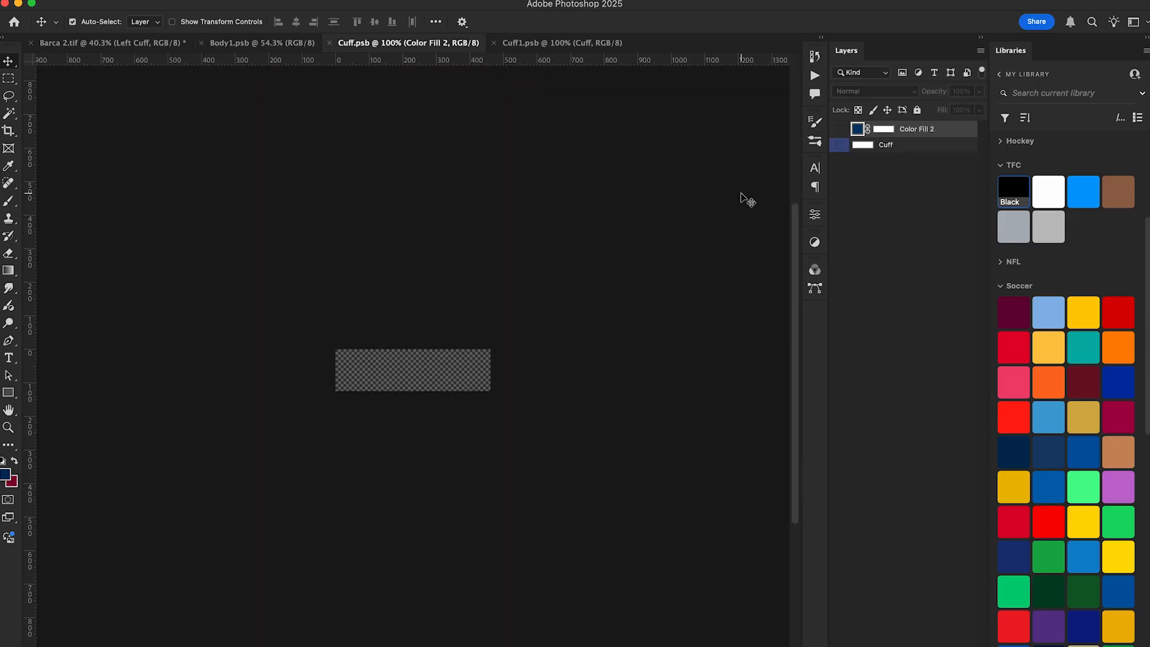
pyautogui.press('super+v')
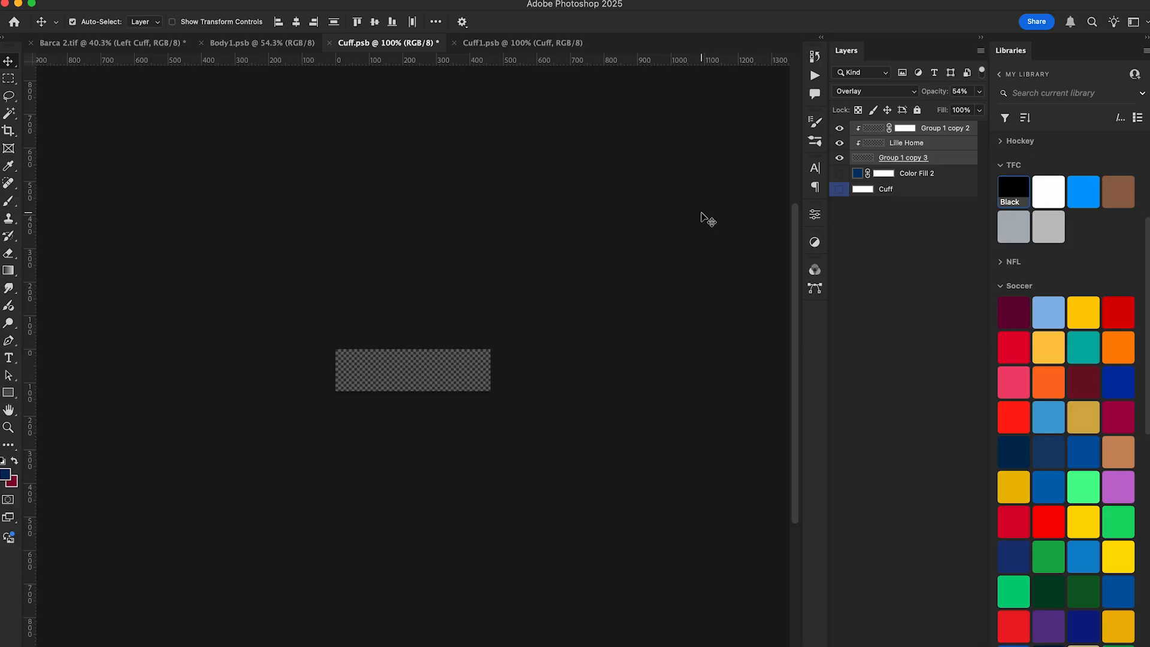
# - Merge the pasted stripe layers in Cuff.psb and scale the result down to about 51%
pyautogui.press('super+e')
pyautogui.press('super+t')
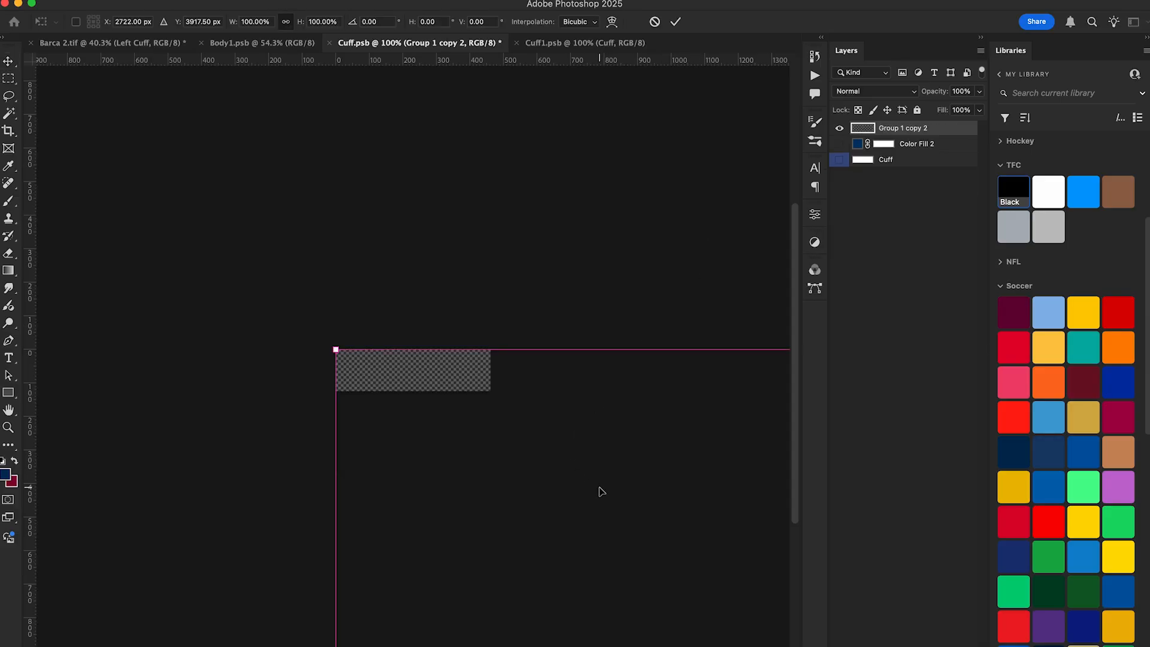
pyautogui.press('super+minus')
pyautogui.moveTo(601, 488); pyautogui.dragTo(306, 260)
pyautogui.moveTo(536, 128); pyautogui.dragTo(545, 451)
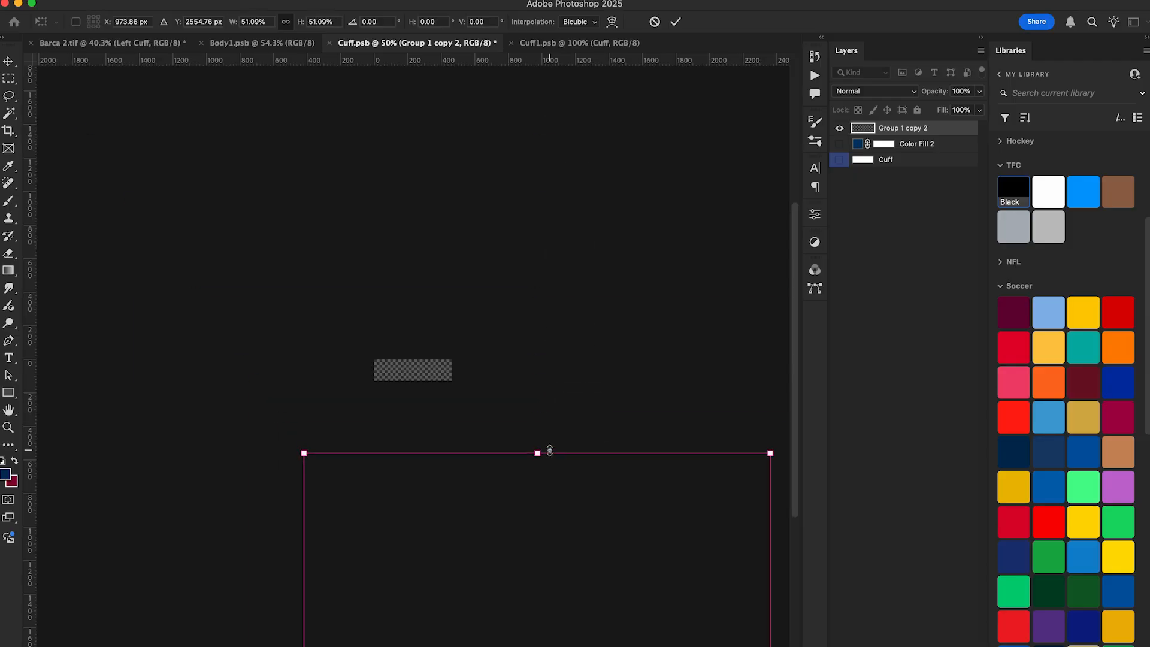
# - Center the stripes on the cuff canvas, rotated about 53° to run horizontally and scaled to about 22%
pyautogui.moveTo(584, 552); pyautogui.dragTo(473, 212)
pyautogui.moveTo(537, 436); pyautogui.dragTo(492, 358)
pyautogui.moveTo(706, 336); pyautogui.dragTo(501, 530)
pyautogui.moveTo(501, 573); pyautogui.dragTo(470, 411)
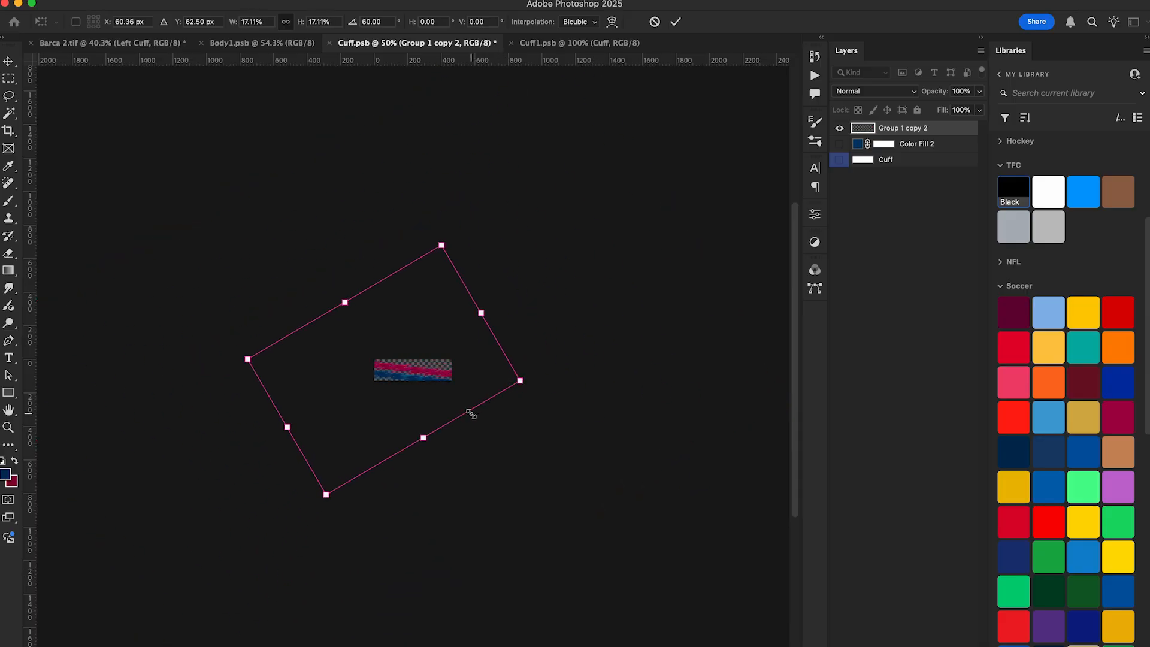
pyautogui.moveTo(569, 299); pyautogui.dragTo(564, 276)
pyautogui.moveTo(480, 303); pyautogui.dragTo(512, 298)
pyautogui.moveTo(582, 297); pyautogui.dragTo(580, 297)
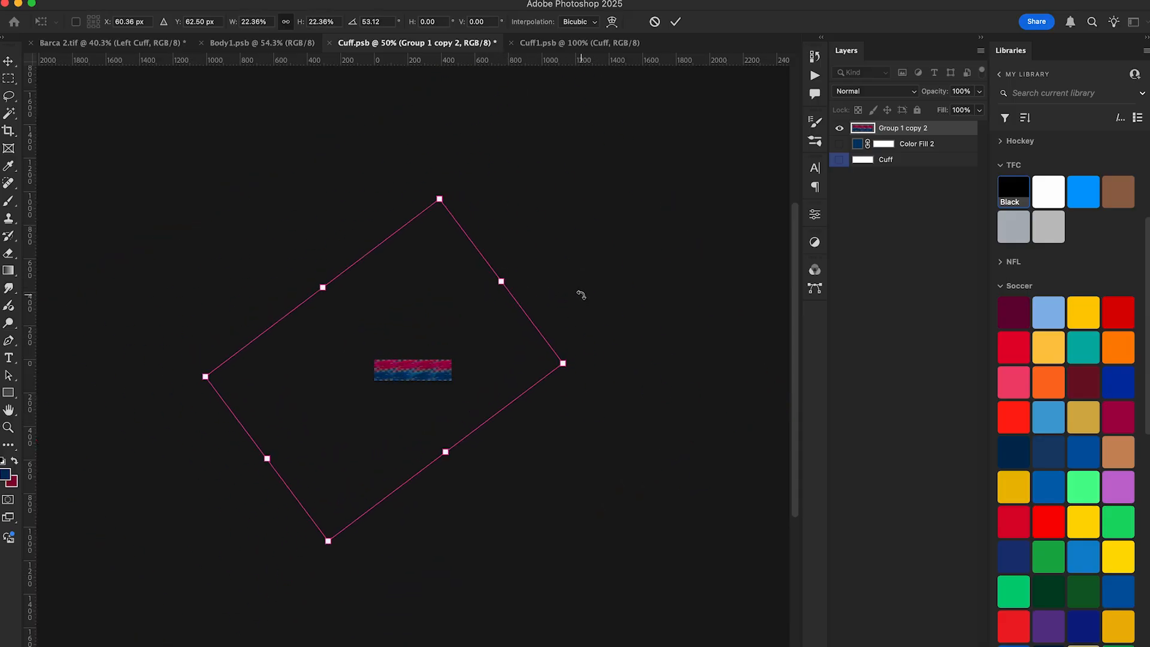
pyautogui.press('Return')
# - Scale the stripes down to about 84% so they fit the 125 px height of the cuff canvas
pyautogui.press('super+0')
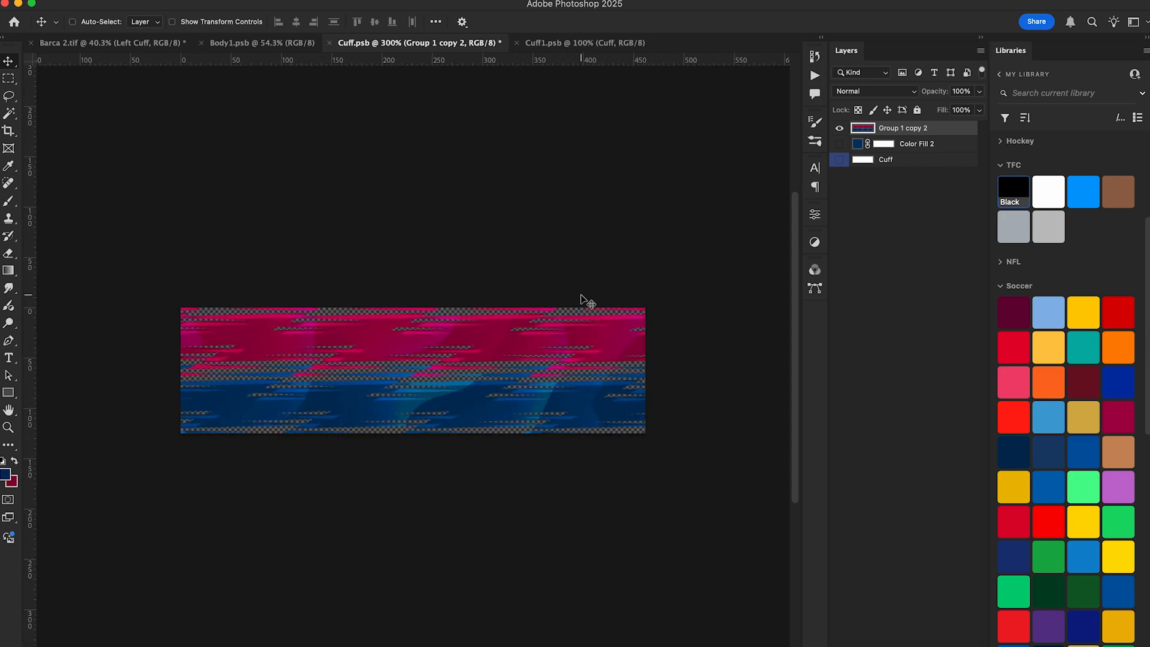
pyautogui.press('super+t')
pyautogui.moveTo(241, 297); pyautogui.dragTo(242, 308)
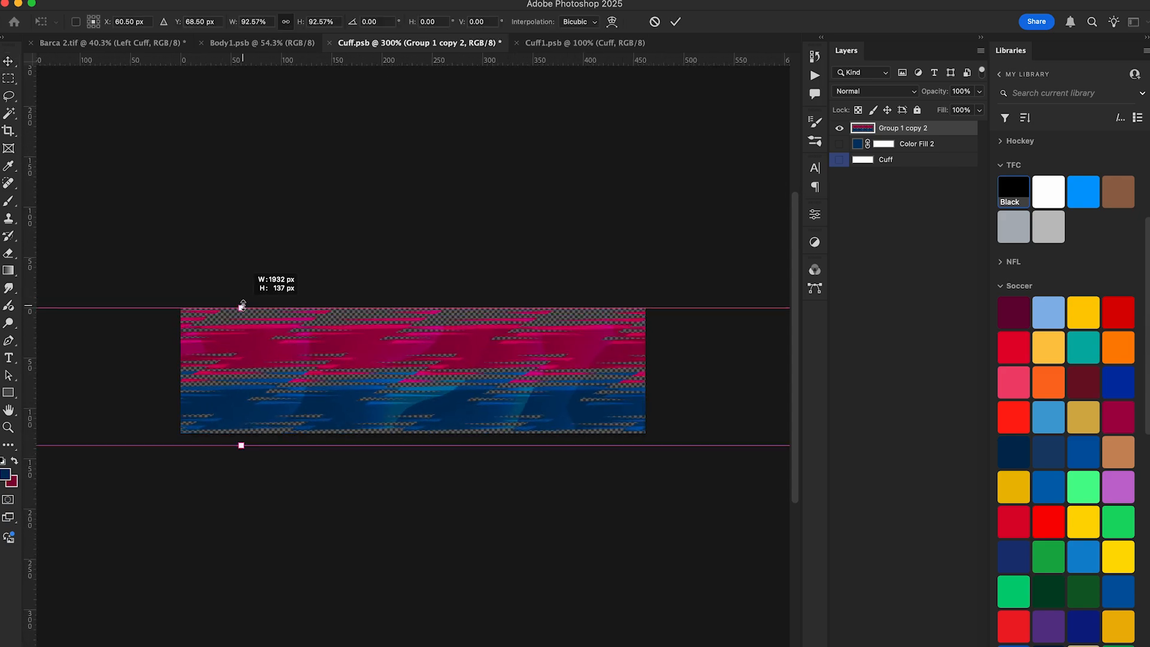
pyautogui.moveTo(245, 448); pyautogui.dragTo(241, 431)
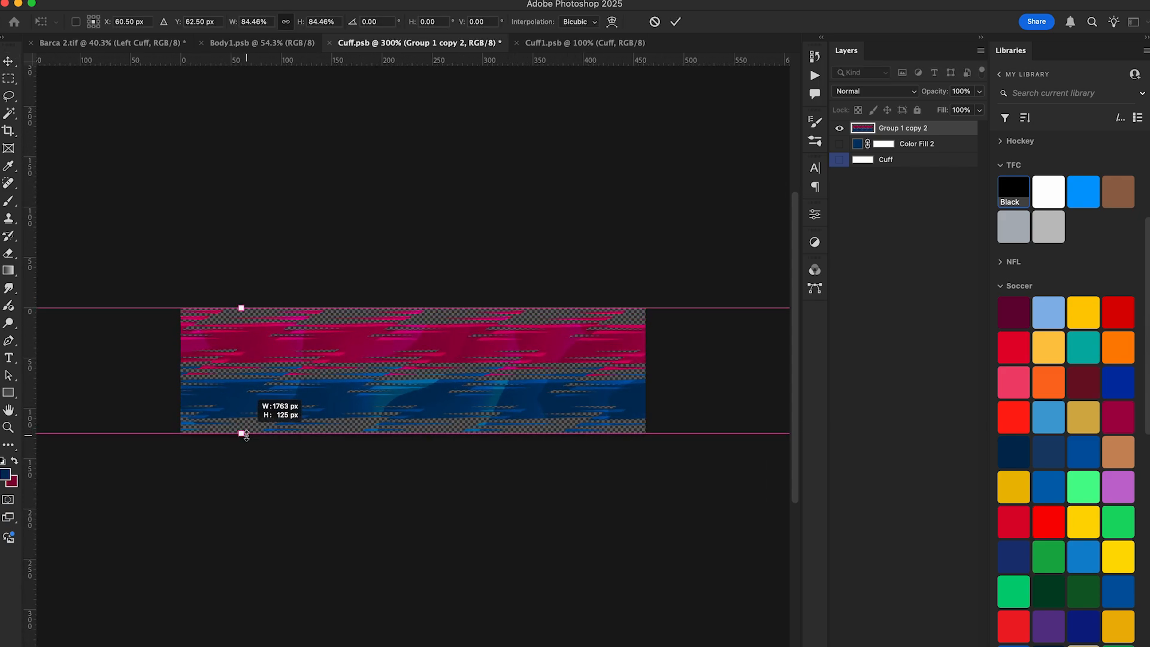
pyautogui.press('Return')
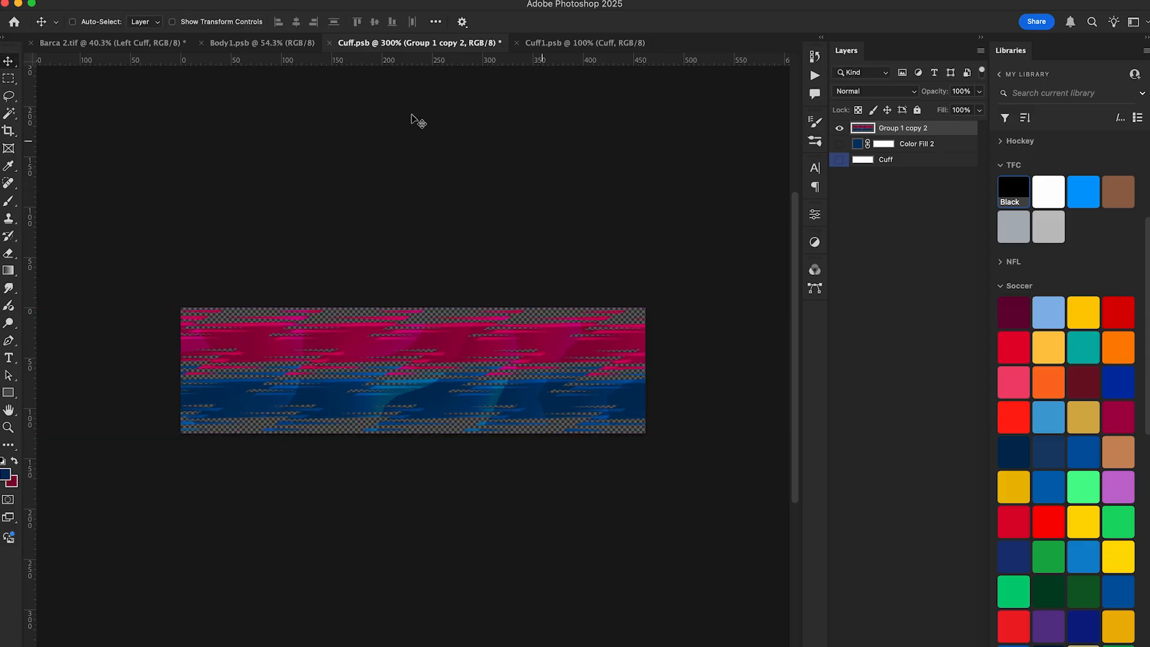
# - Center the stripes horizontally on the cuff canvas and save Cuff.psb
pyautogui.press('super+a')
pyautogui.click(296, 23)
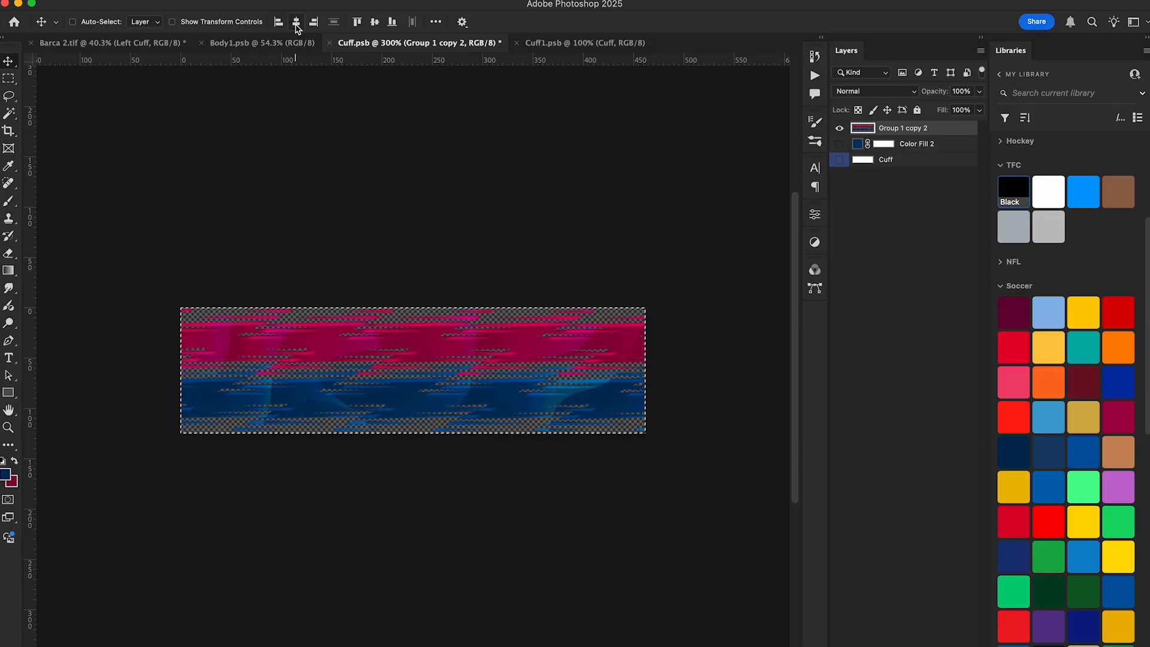
pyautogui.press('super+d')
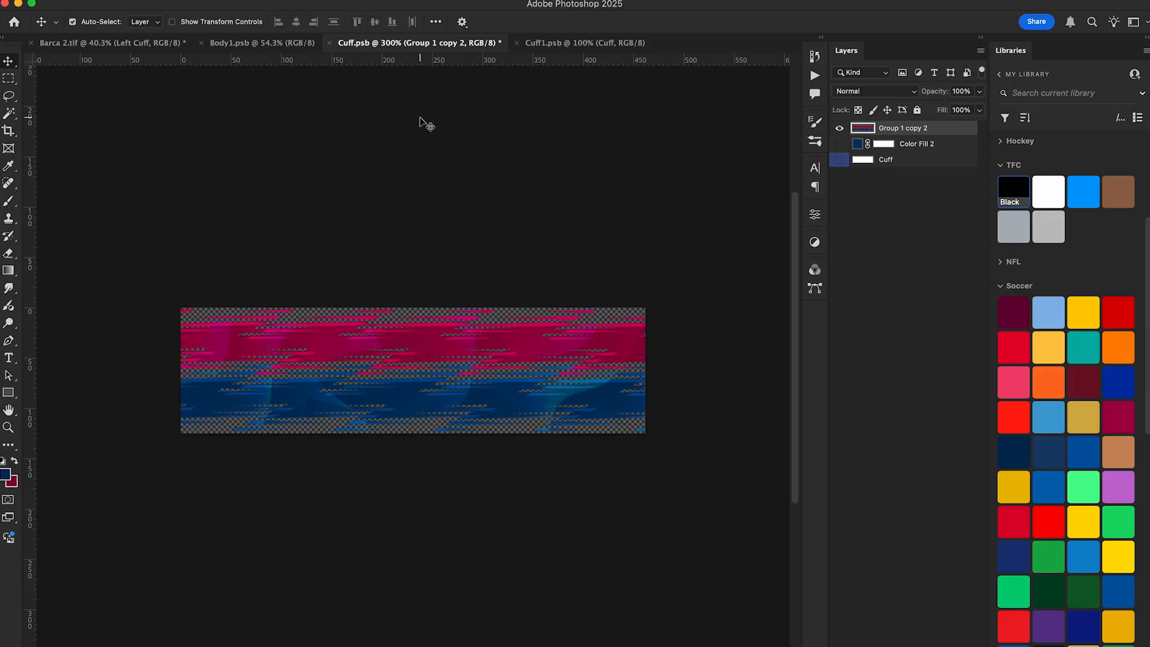
# - Paste the finished stripe layer into Cuff1.psb and center it horizontally on the canvas
pyautogui.click(561, 45)
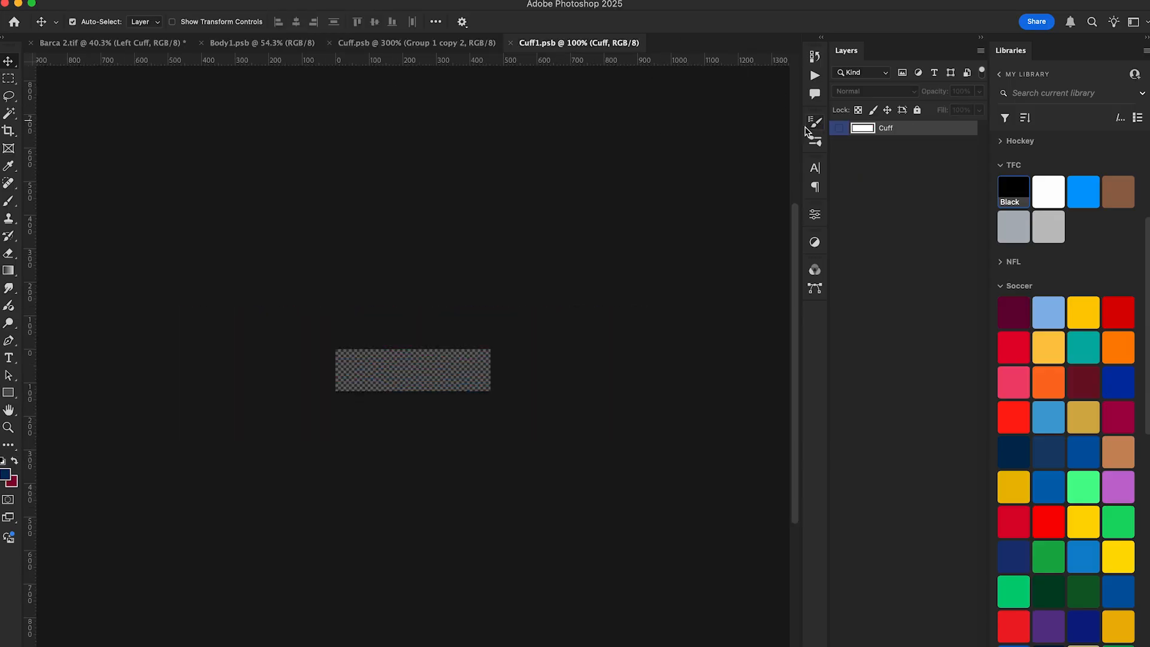
pyautogui.press('super+v')
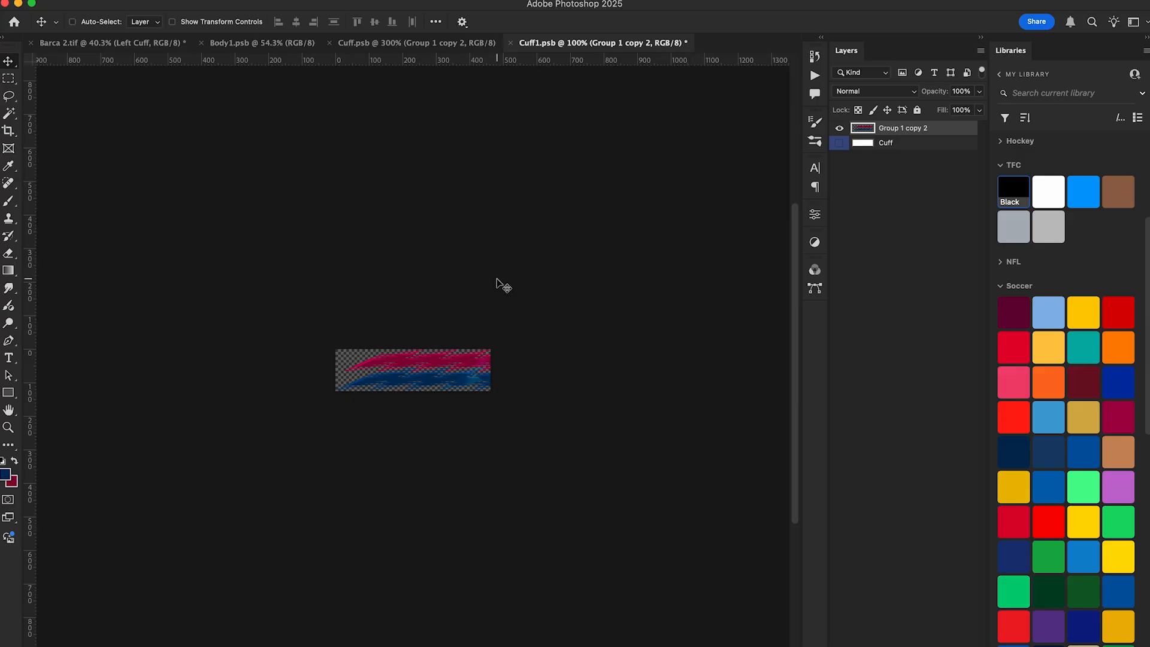
pyautogui.press('super+a')
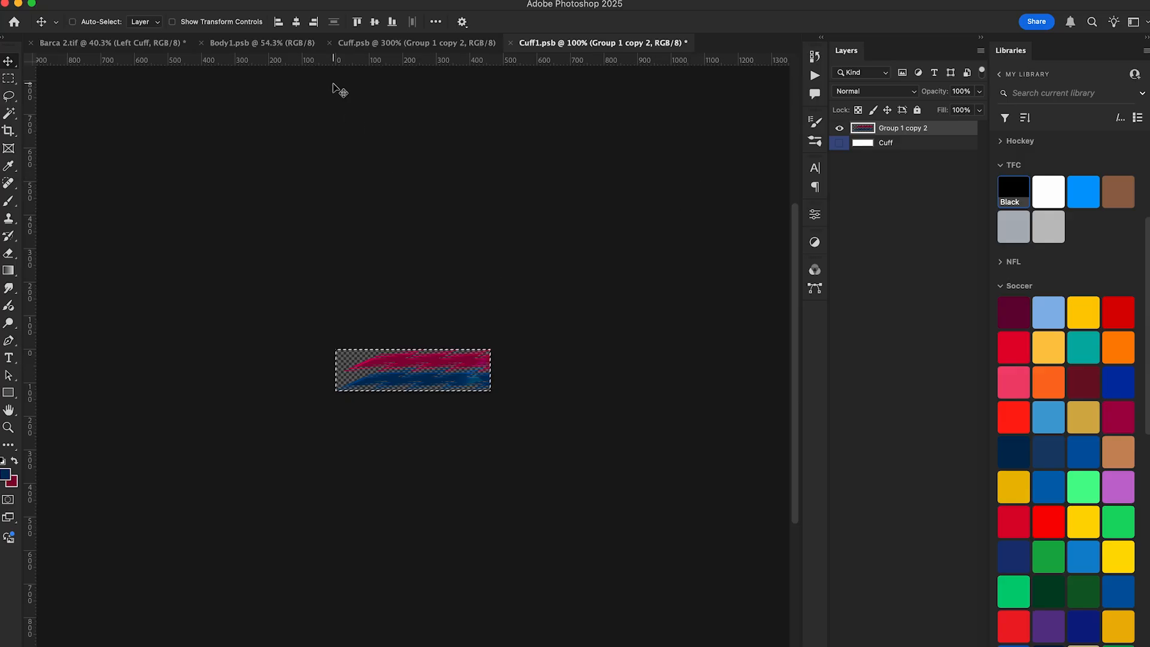
pyautogui.click(297, 23)
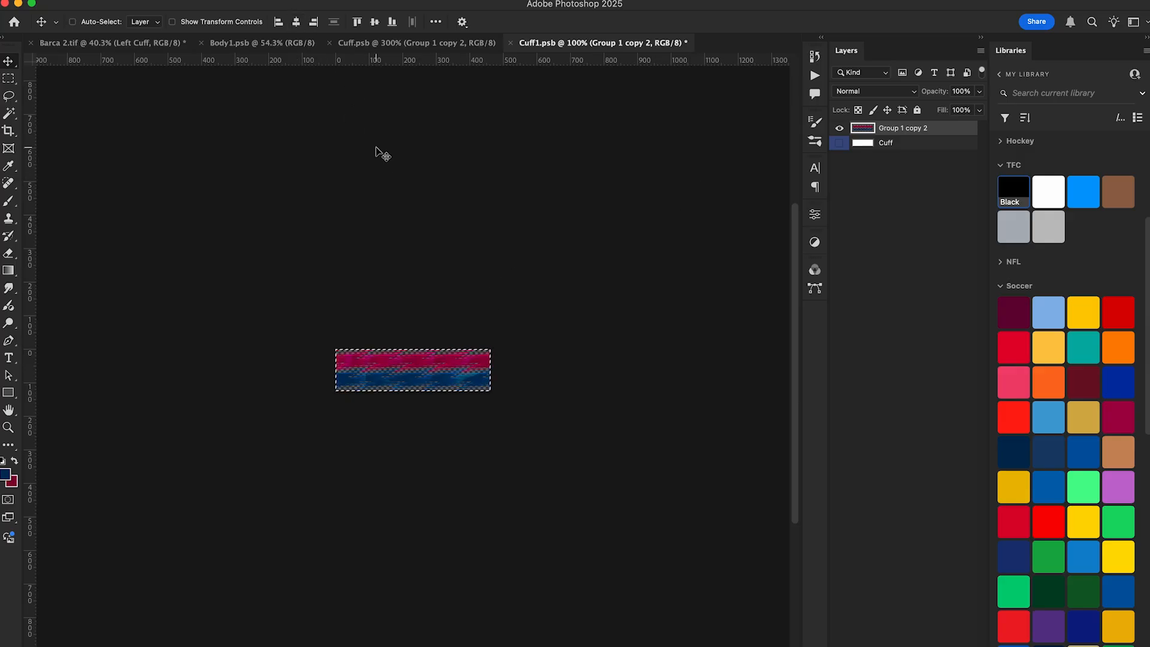
pyautogui.press('super+d')
# - Flip the stripe layer in Cuff1.psb horizontally and save the document
pyautogui.press('super+t')
pyautogui.rightClick(417, 388)
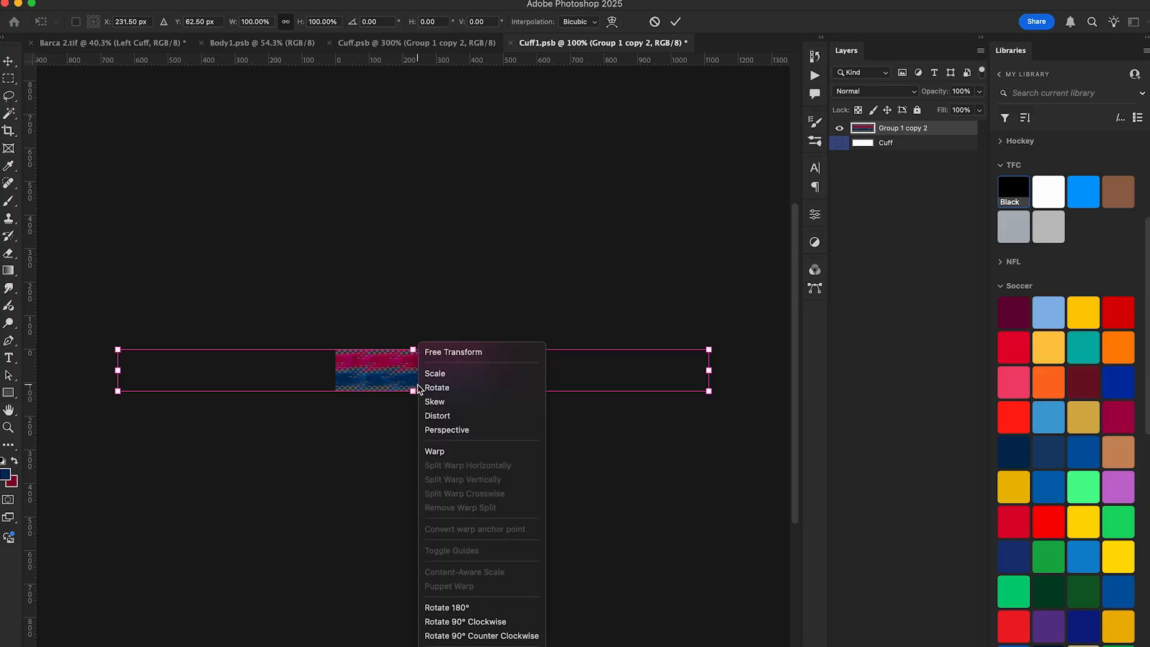
pyautogui.press('Escape')
pyautogui.press('Return')
pyautogui.press('super+s')
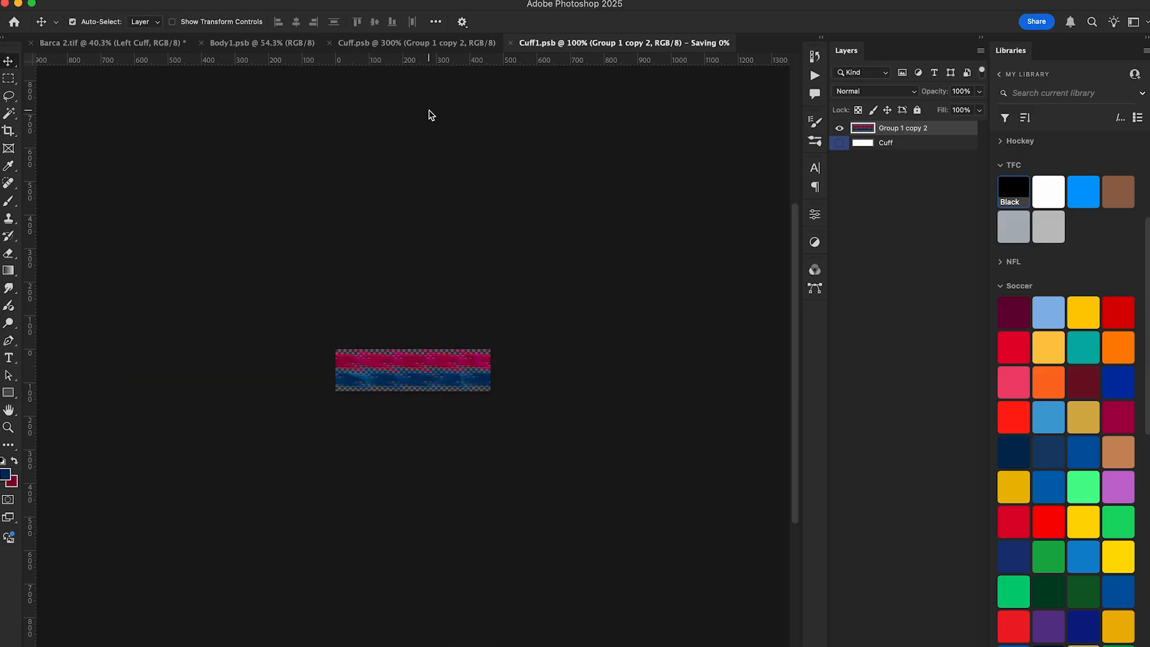
# - Examine how the cuff stripes look on the Barca 2.tif jersey mockup, including at 100% zoom
pyautogui.click(112, 44)
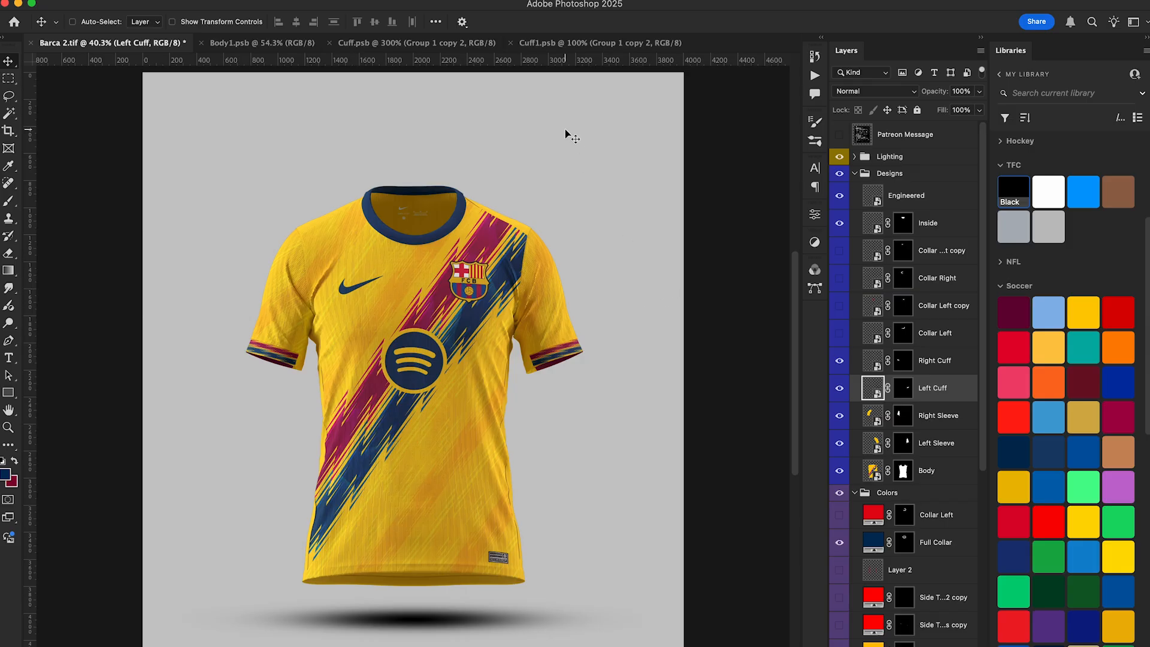
pyautogui.press('super+1')
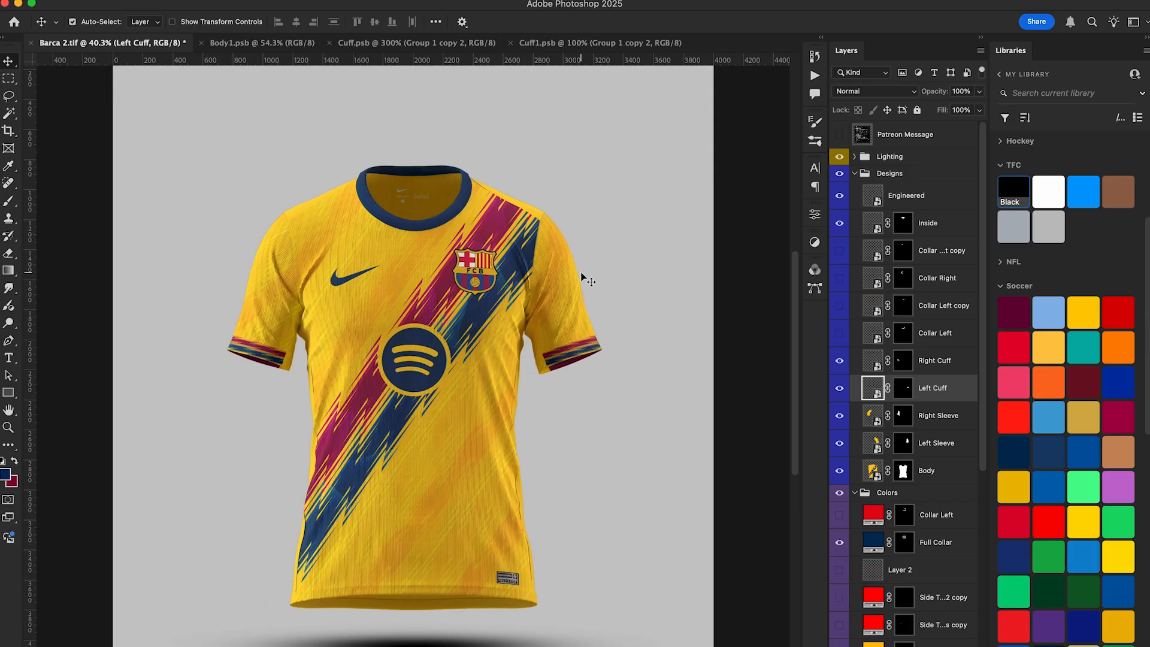
pyautogui.hscroll(-5, 584, 277)
pyautogui.hscroll(4, 583, 277)
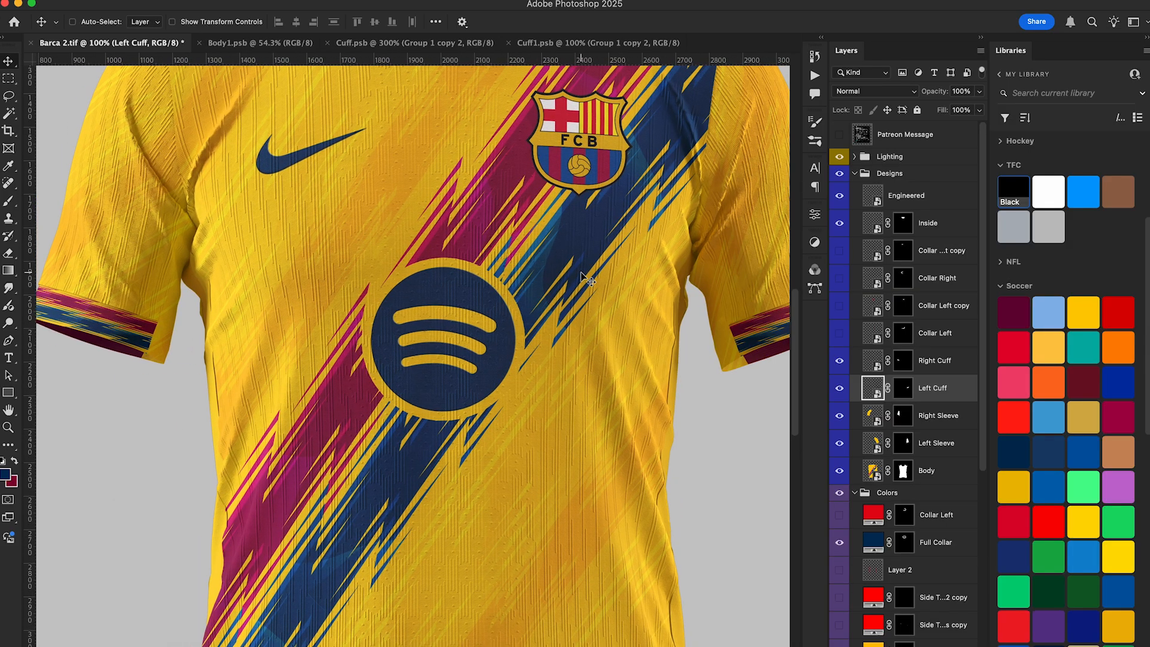
pyautogui.press('super+0')
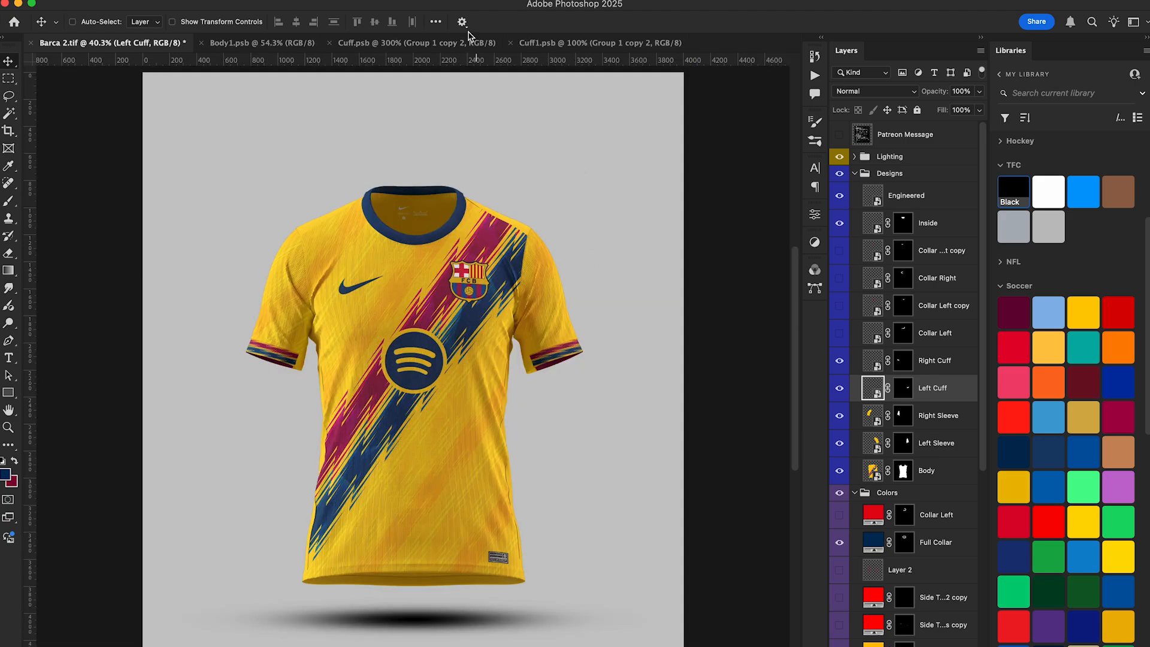
# - Move the stripes in Cuff.psb down until the magenta band fills the lower canvas, scale them to 135%, and save
pyautogui.click(443, 43)
pyautogui.moveTo(523, 281); pyautogui.dragTo(527, 323)
pyautogui.press('super+t')
pyautogui.moveTo(413, 371); pyautogui.dragTo(414, 346)
pyautogui.click(326, 21)
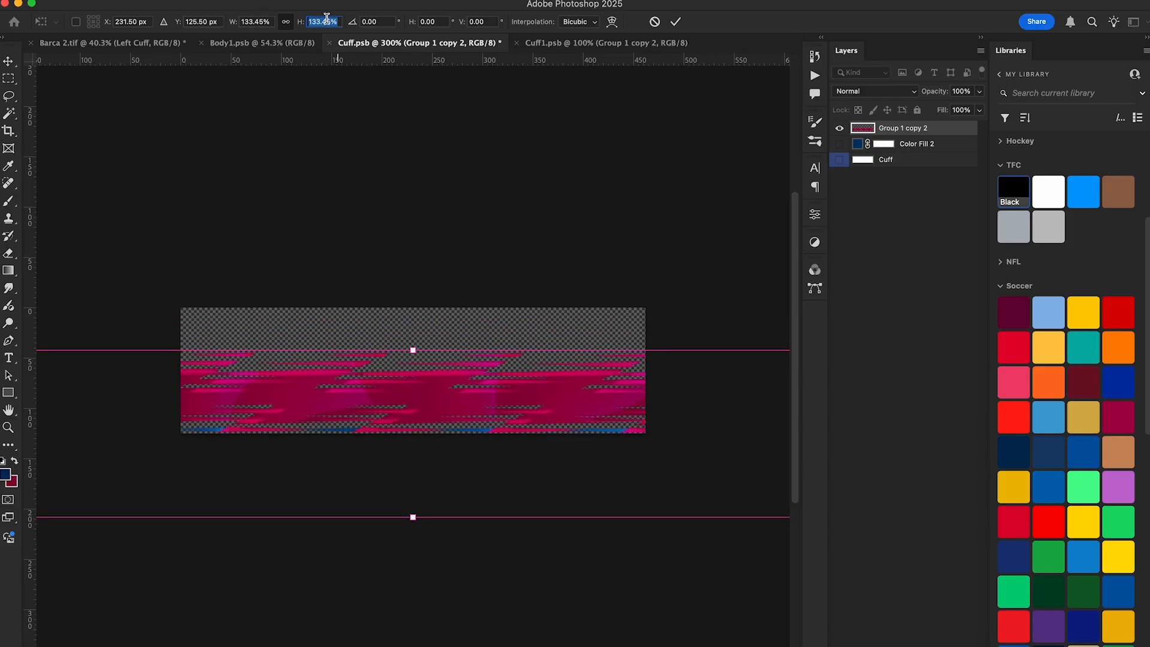
pyautogui.write('135')
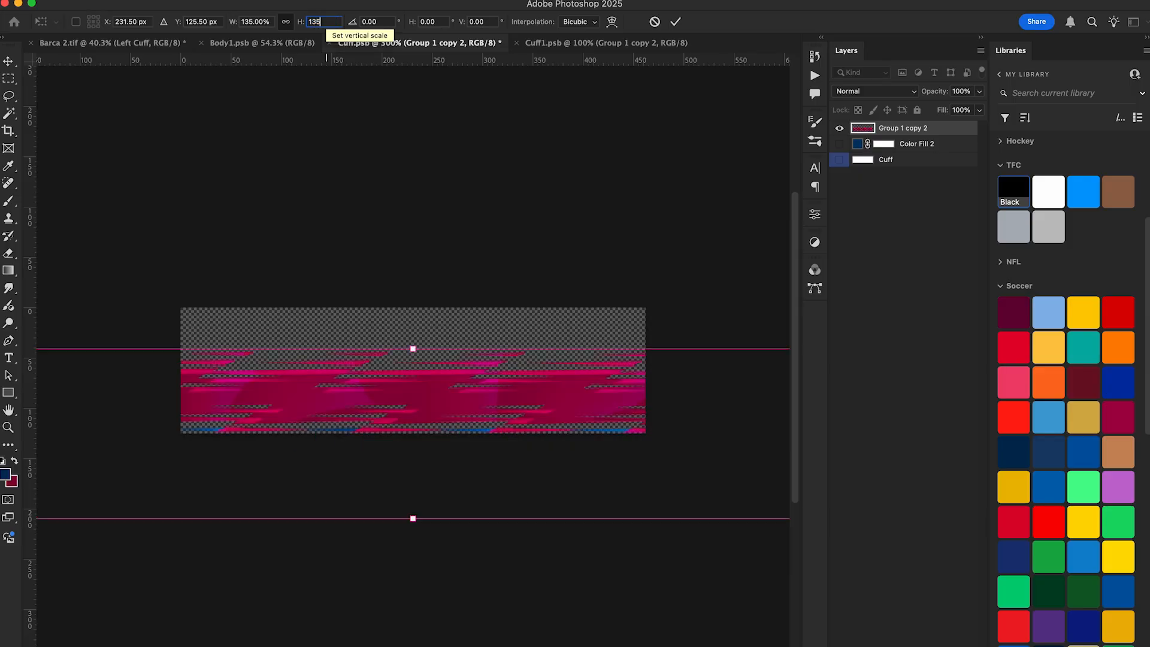
pyautogui.press('Return')
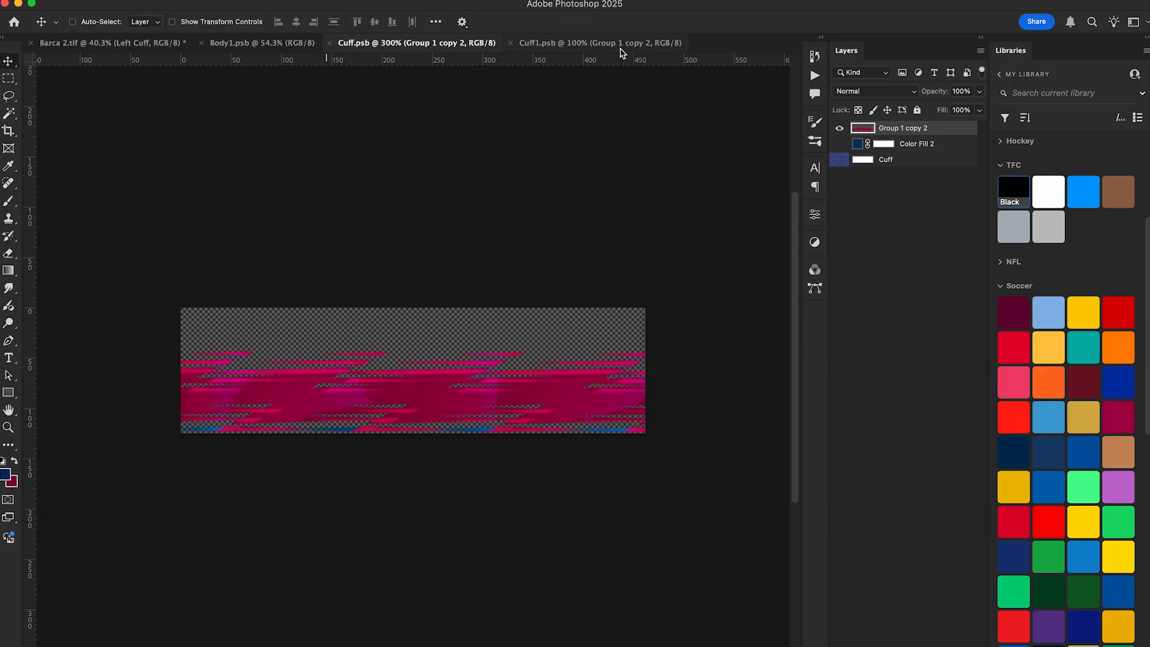
# - Scale the stripe layer in Cuff1.psb to 135%, move it down until the magenta band fills the lower canvas, and save
pyautogui.click(601, 44)
pyautogui.press('super+t')
pyautogui.click(257, 22)
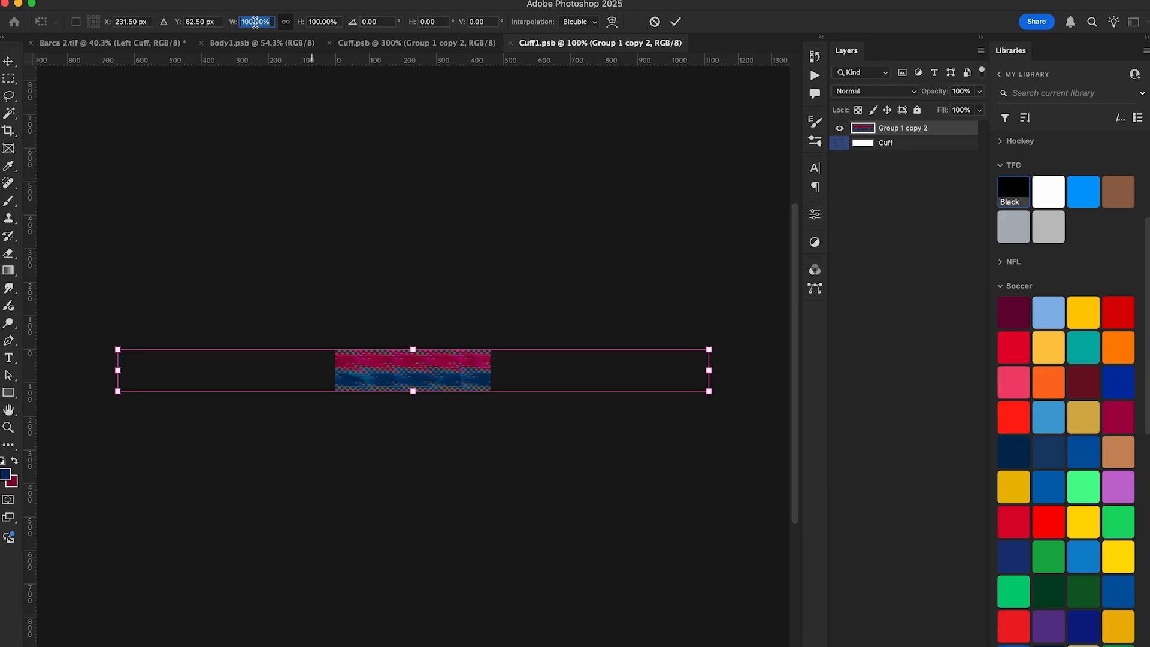
pyautogui.write('135')
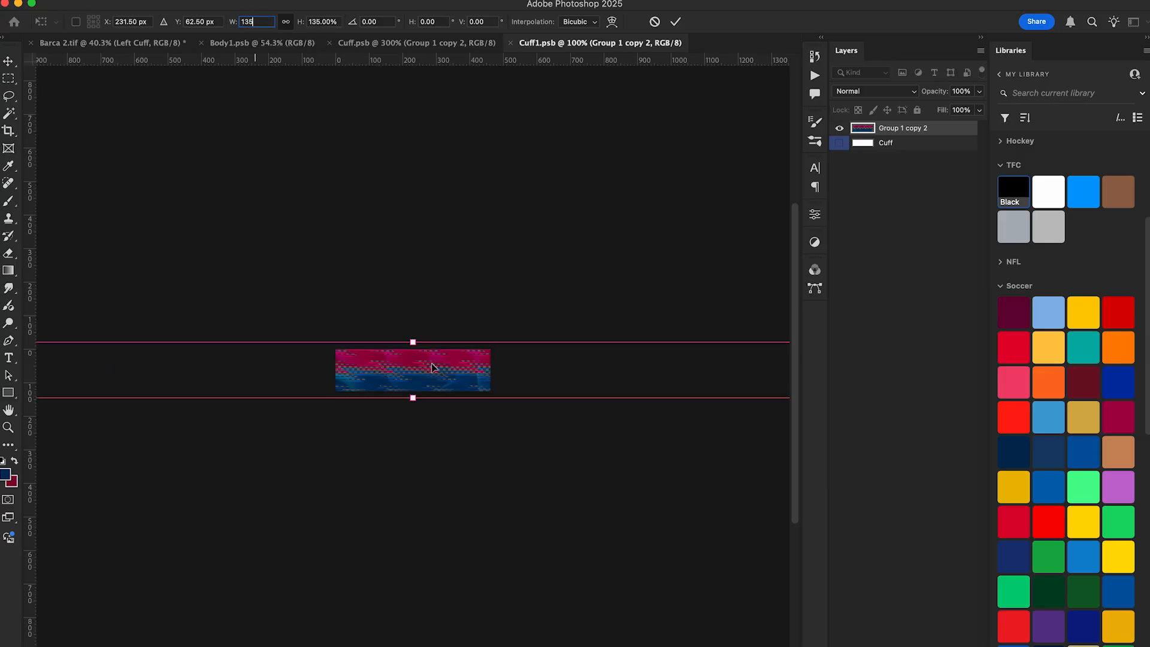
pyautogui.press('Return')
pyautogui.press('Return')
pyautogui.press('super+s')
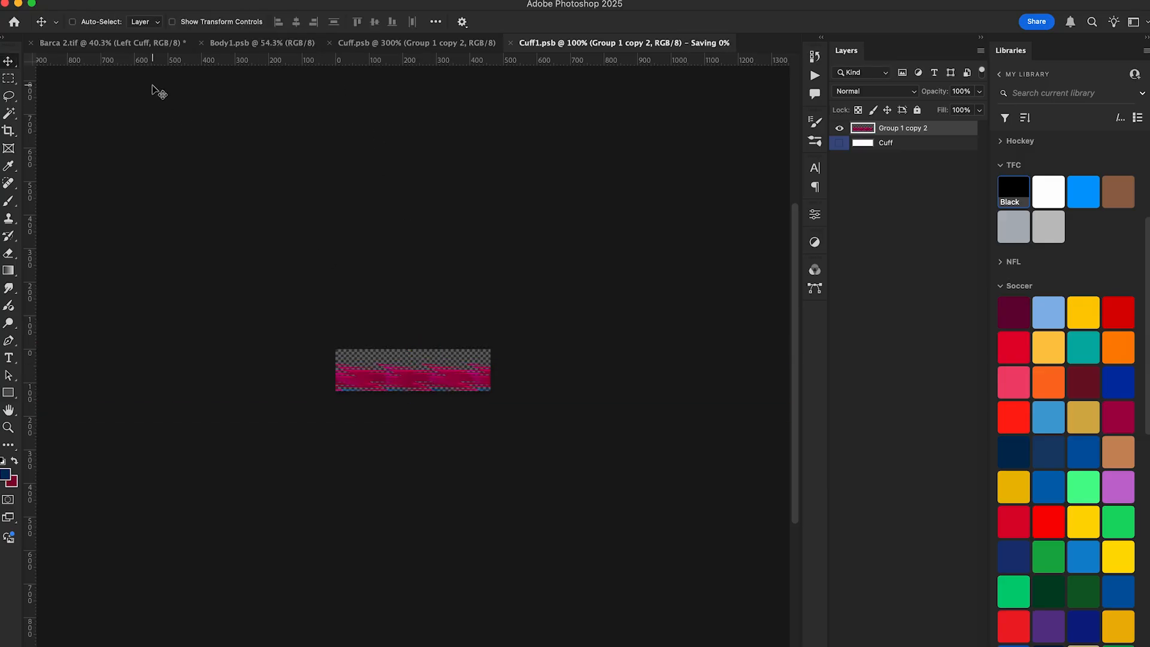
# - Show the Cuffs color layer on the Barca 2.tif jersey mockup and inspect the cuffs at 100% zoom
pyautogui.click(98, 43)
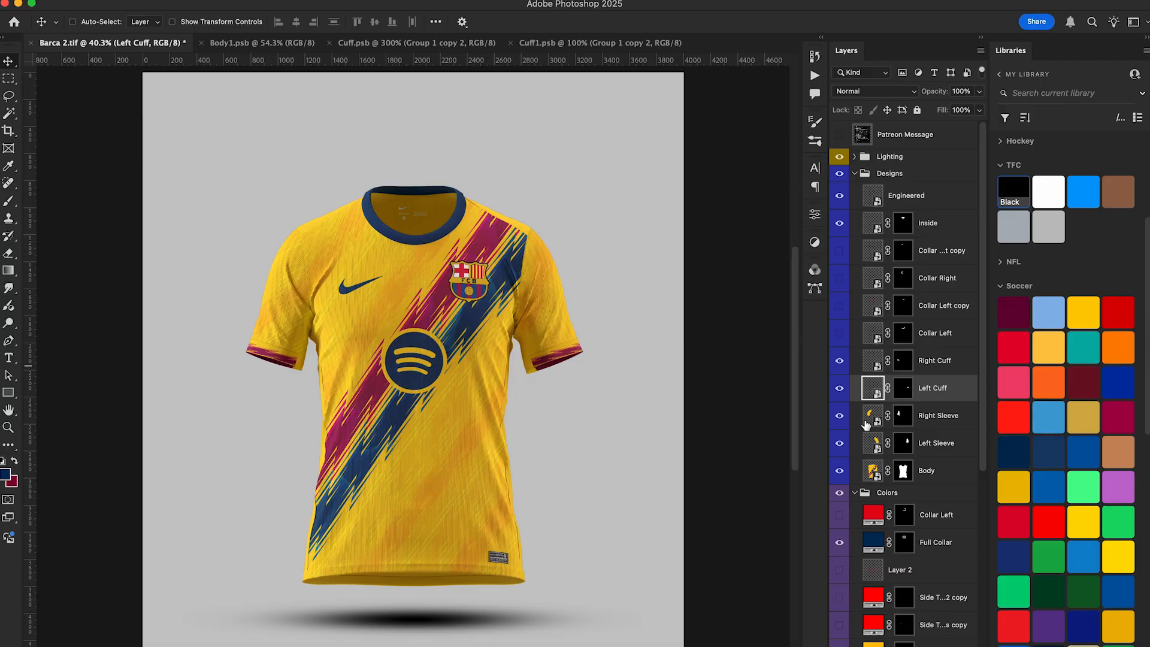
pyautogui.scroll(-5, 906, 408)
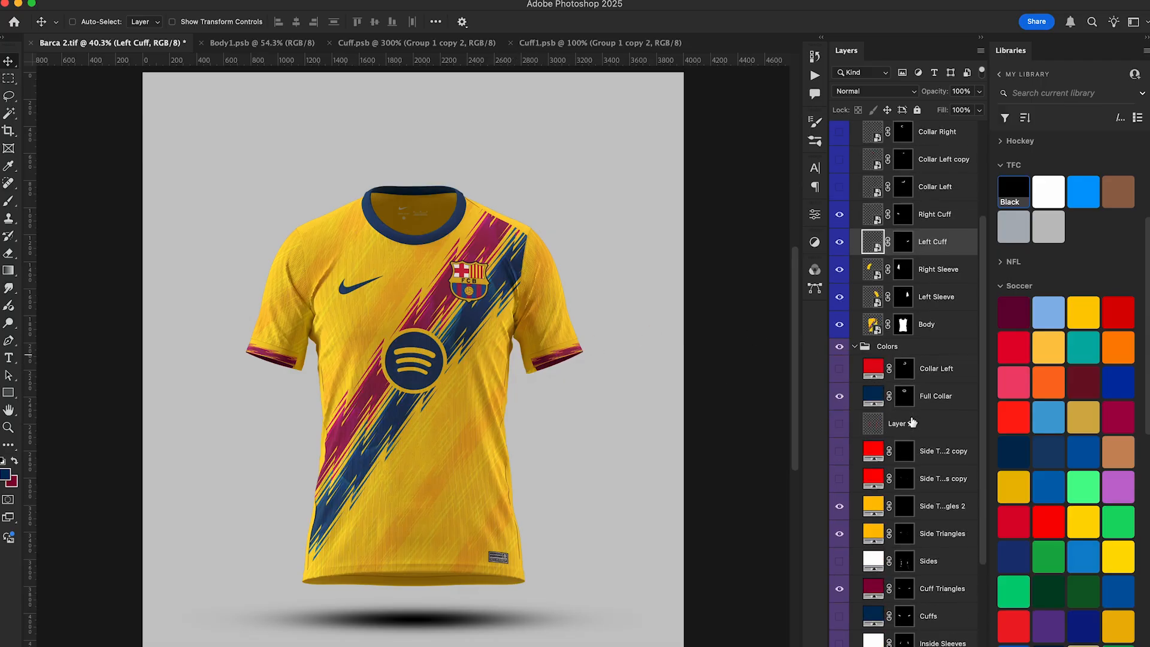
pyautogui.click(840, 614)
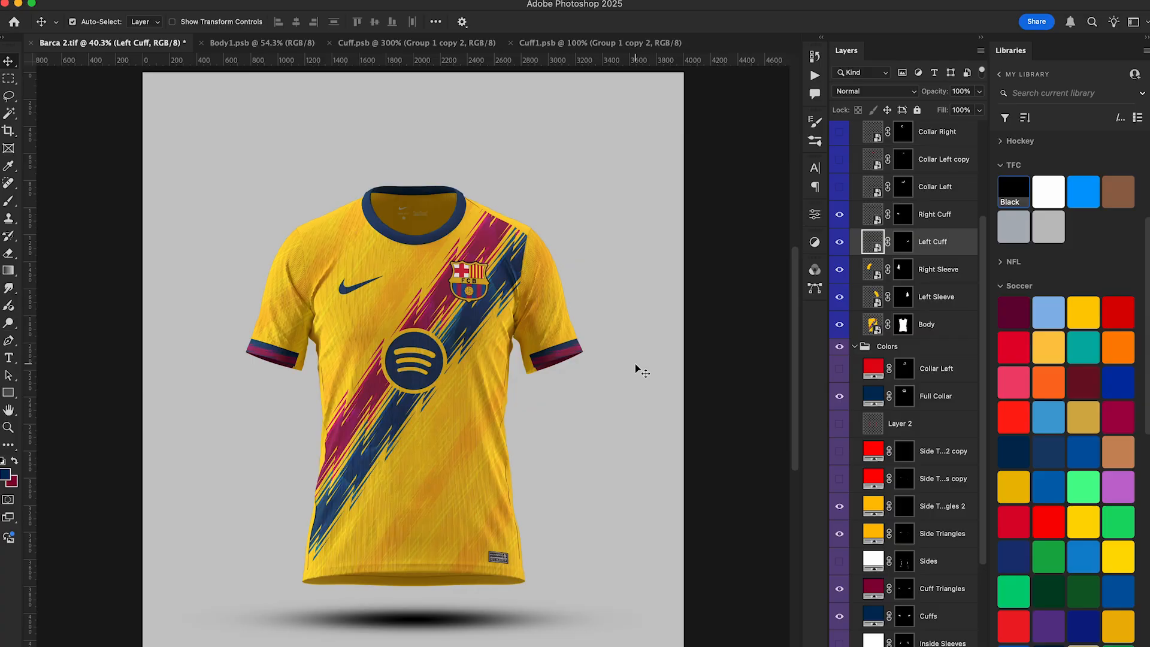
pyautogui.press('super+1')
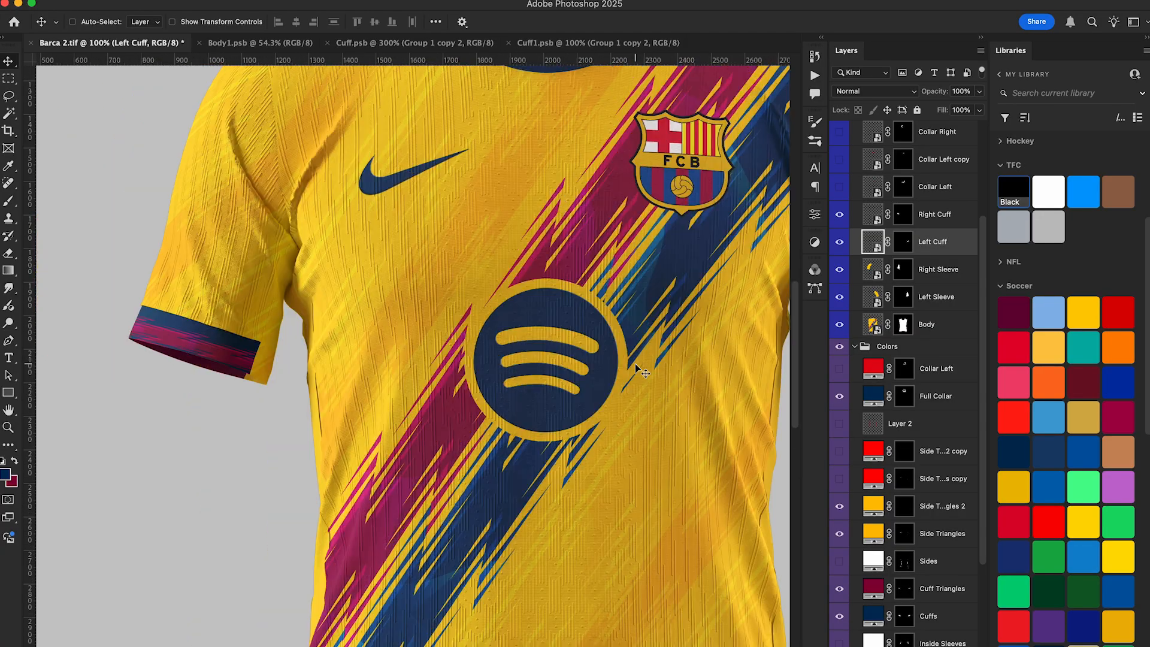
pyautogui.hscroll(-3, 635, 364)
pyautogui.hscroll(10, 635, 364)
pyautogui.press('super+0')
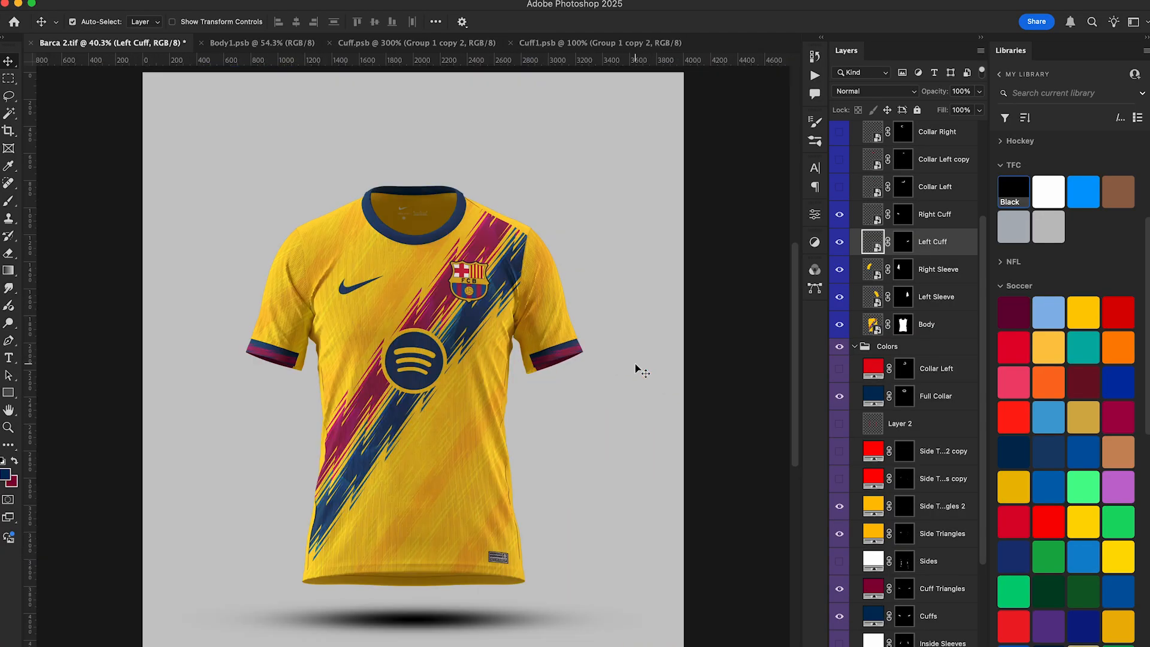
# - Close Cuff.psb, Cuff1.psb and Body1.psb, and save Barca 2.tif
pyautogui.click(330, 42)
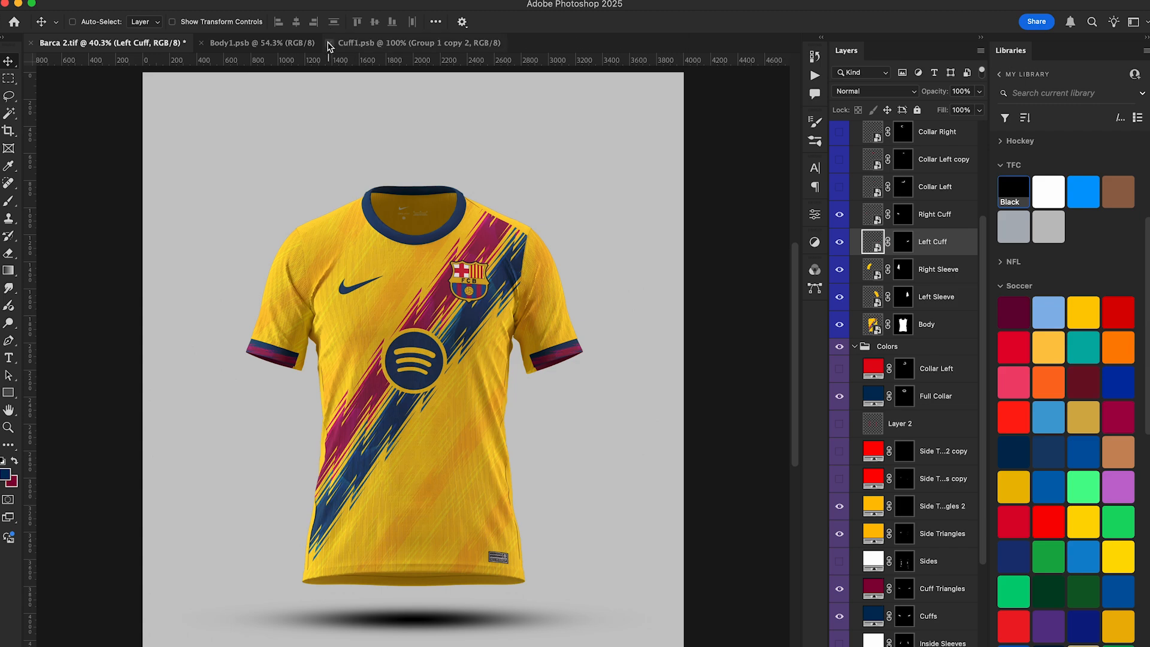
pyautogui.click(330, 43)
pyautogui.click(201, 42)
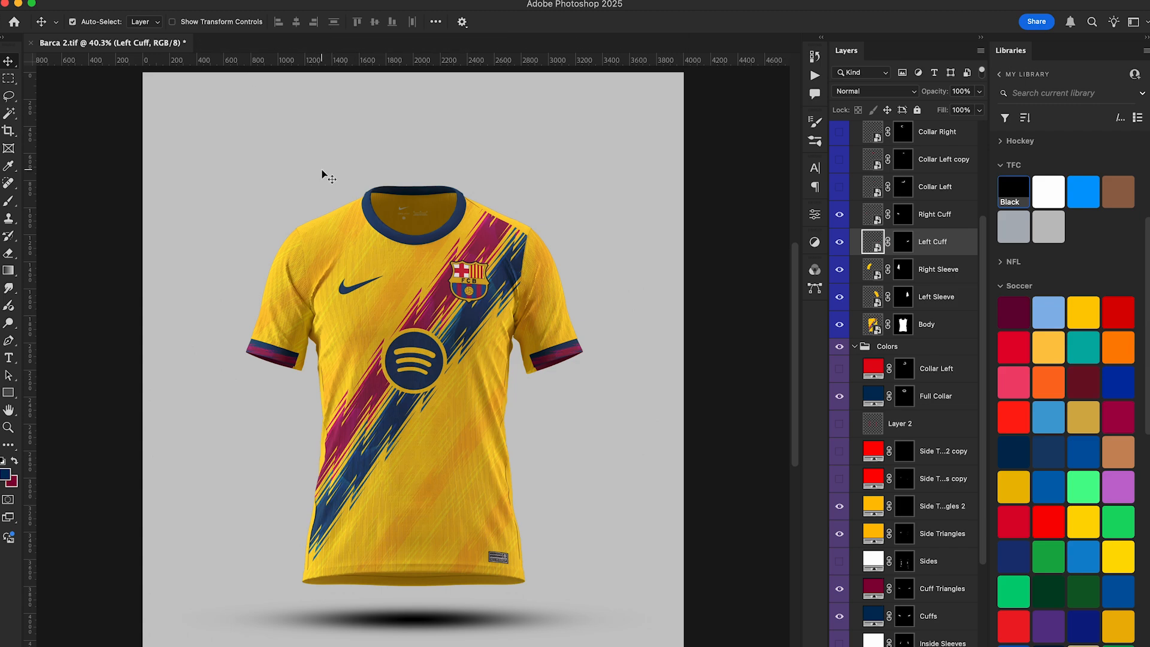
pyautogui.press('super+s')
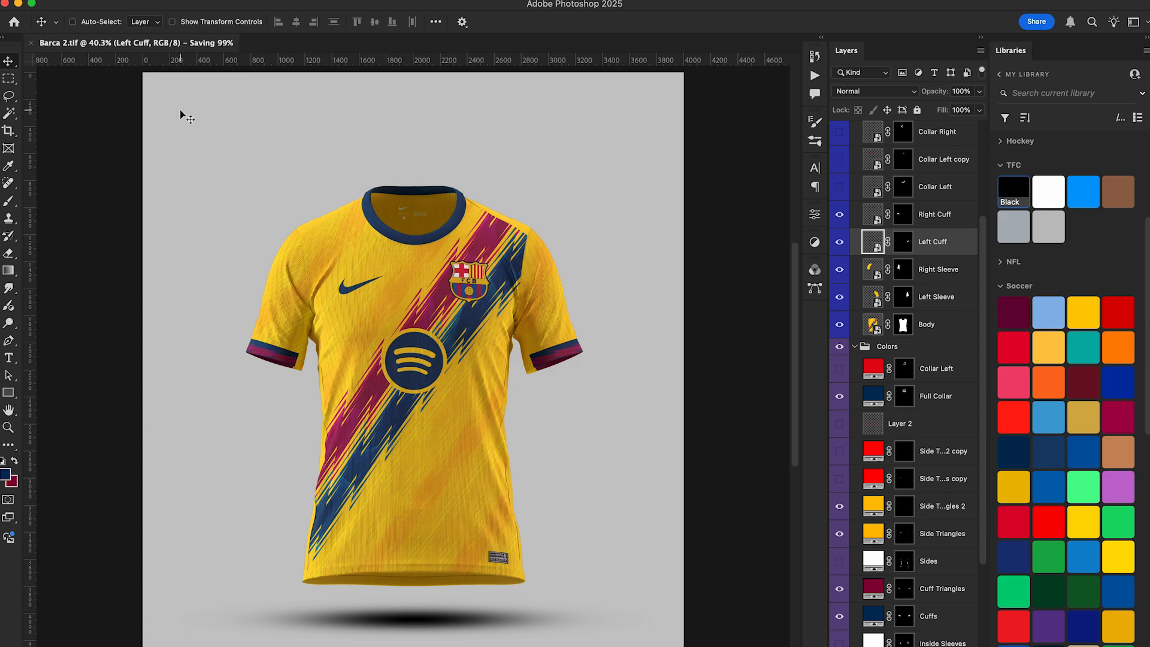
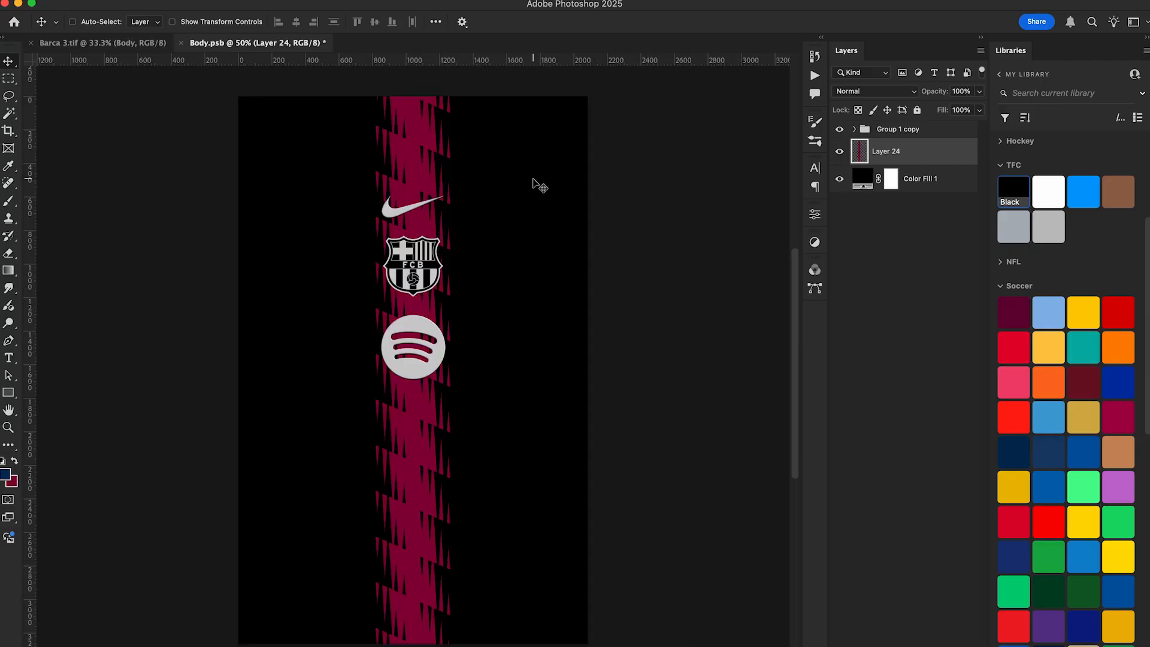
# - Move the magenta Layer 24 stripe in Body.psb to the canvas's left edge and place a duplicate directly beside it
pyautogui.press('super+t')
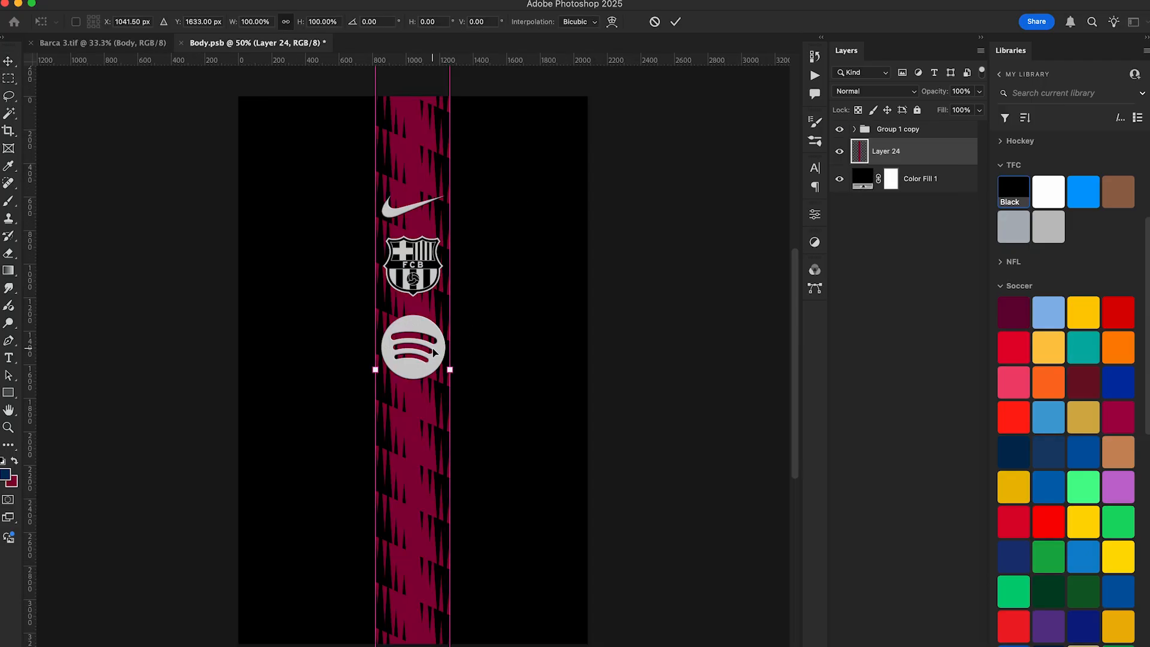
pyautogui.press('Return')
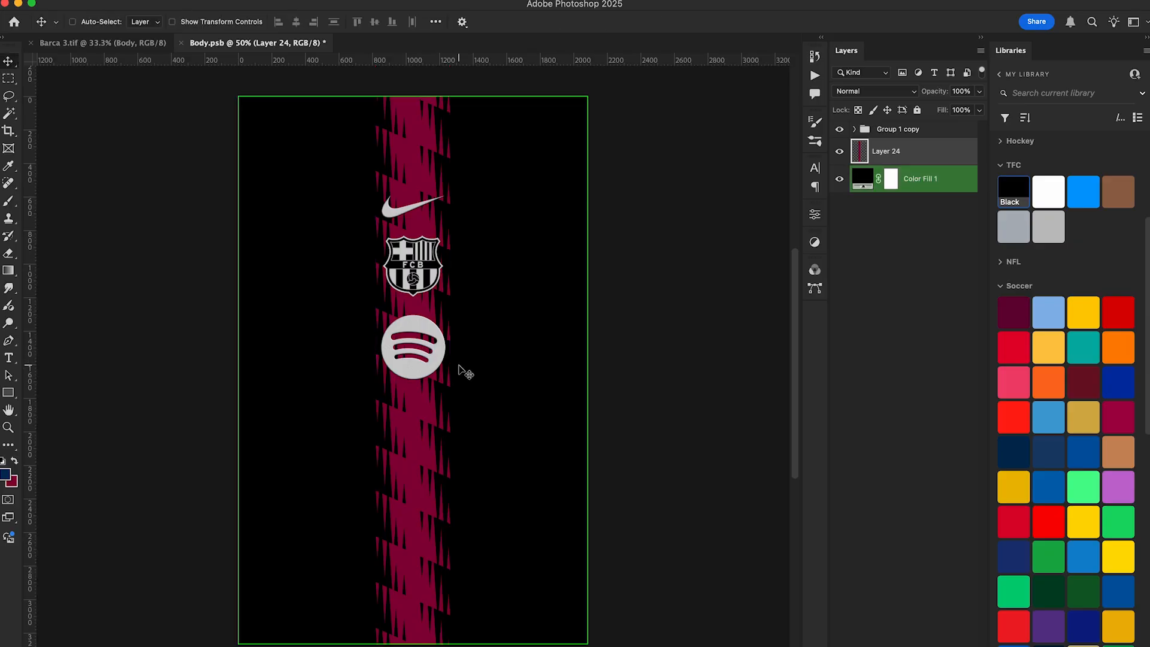
pyautogui.moveTo(460, 367); pyautogui.dragTo(219, 369)
pyautogui.hotkey('ctrl', 't')
pyautogui.press('Return')
pyautogui.moveTo(405, 334)
pyautogui.mouseDown()
pyautogui.moveTo(406, 305)
pyautogui.moveTo(407, 343)
pyautogui.mouseUp()
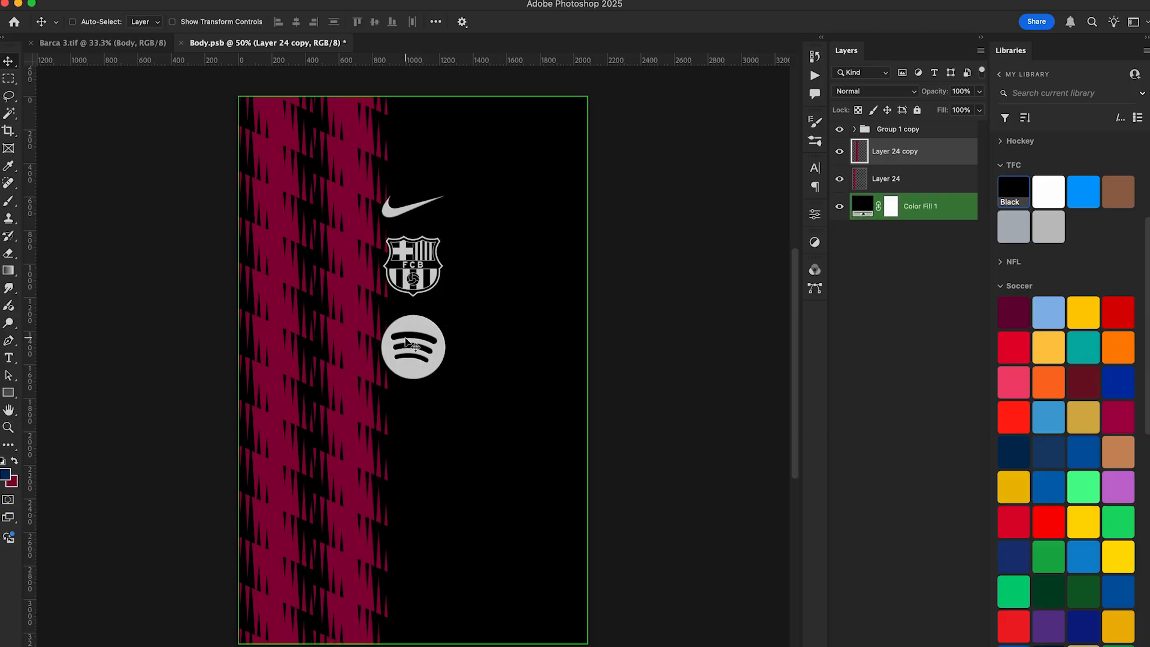
# - Duplicate the pair of magenta stripes twice, placing each pair beside the previous one until the pattern covers the canvas width
pyautogui.keyDown('shift'); pyautogui.click(927, 179); pyautogui.keyUp('shift')
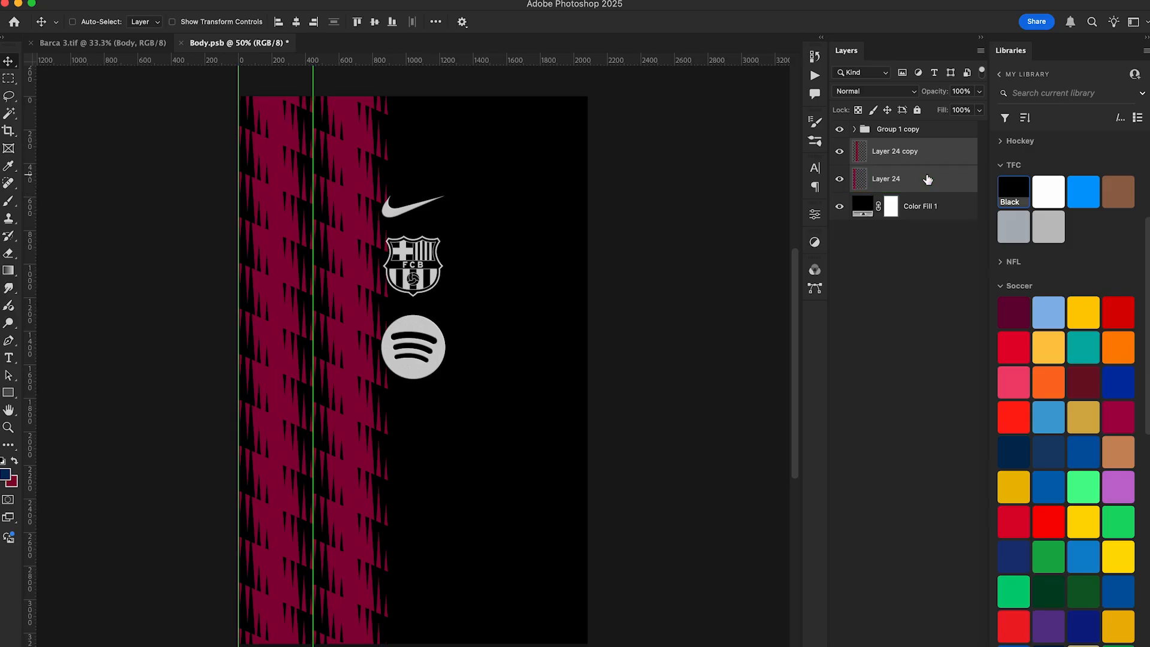
pyautogui.press('super+j')
pyautogui.moveTo(278, 326); pyautogui.dragTo(427, 305)
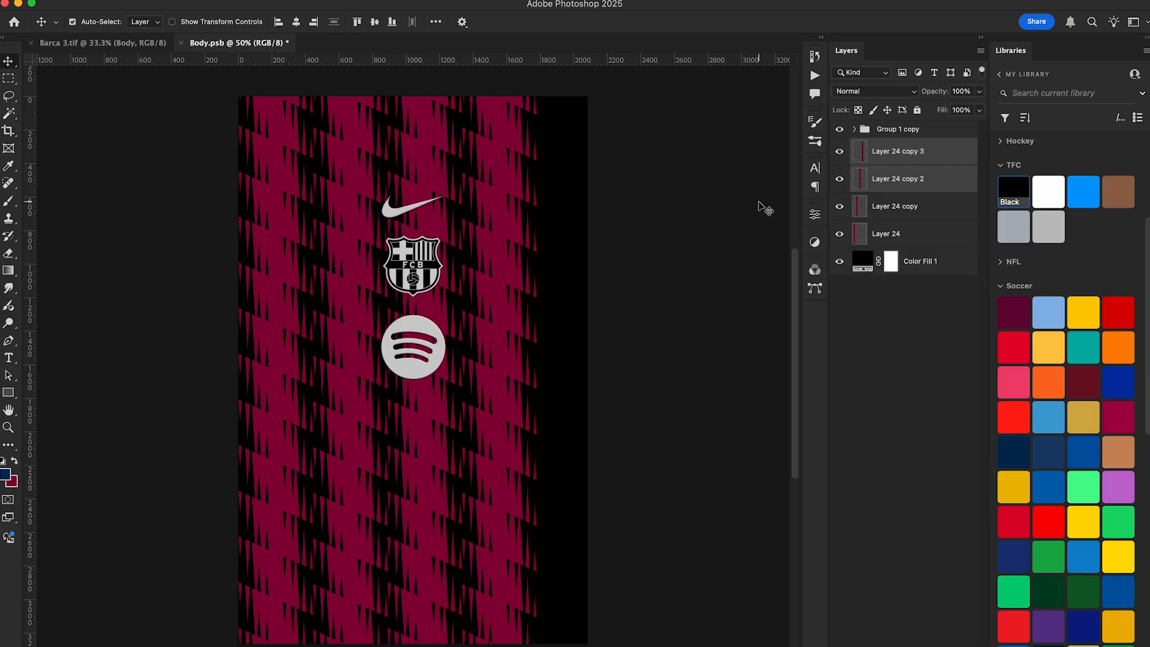
pyautogui.press('super+j')
pyautogui.moveTo(456, 290); pyautogui.dragTo(602, 298)
# - Center all six stripe layers together horizontally on the canvas
pyautogui.click(919, 157)
pyautogui.keyDown('shift'); pyautogui.click(915, 292); pyautogui.keyUp('shift')
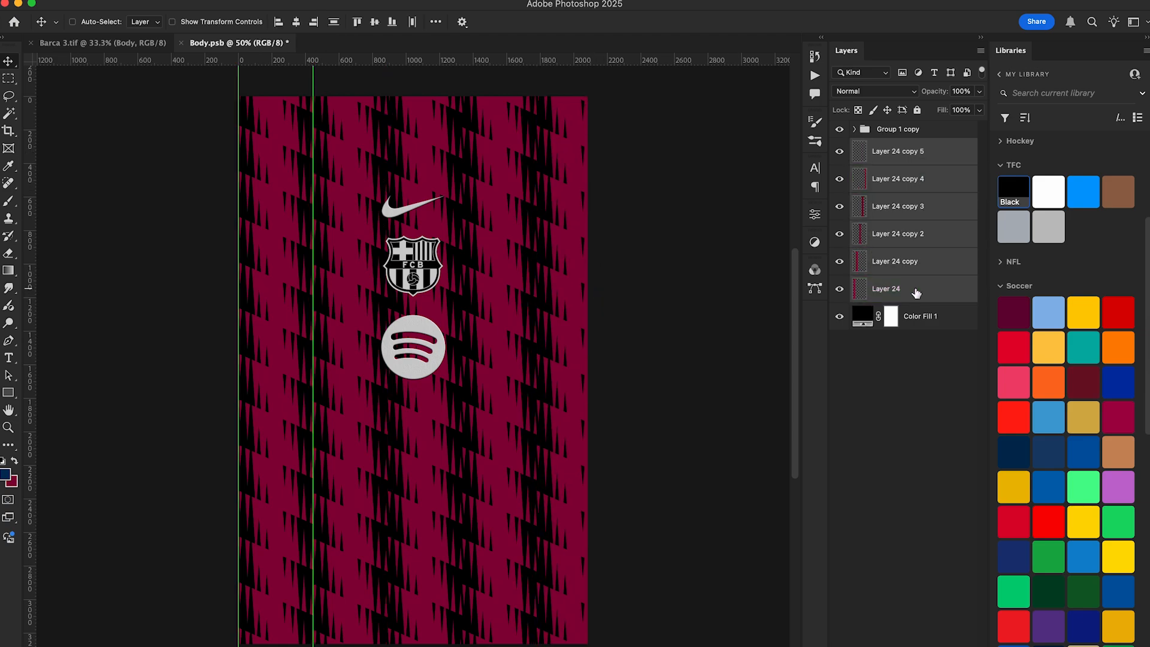
pyautogui.press('super+semicolon')
pyautogui.click(437, 23)
pyautogui.click(477, 103)
pyautogui.click(608, 272)
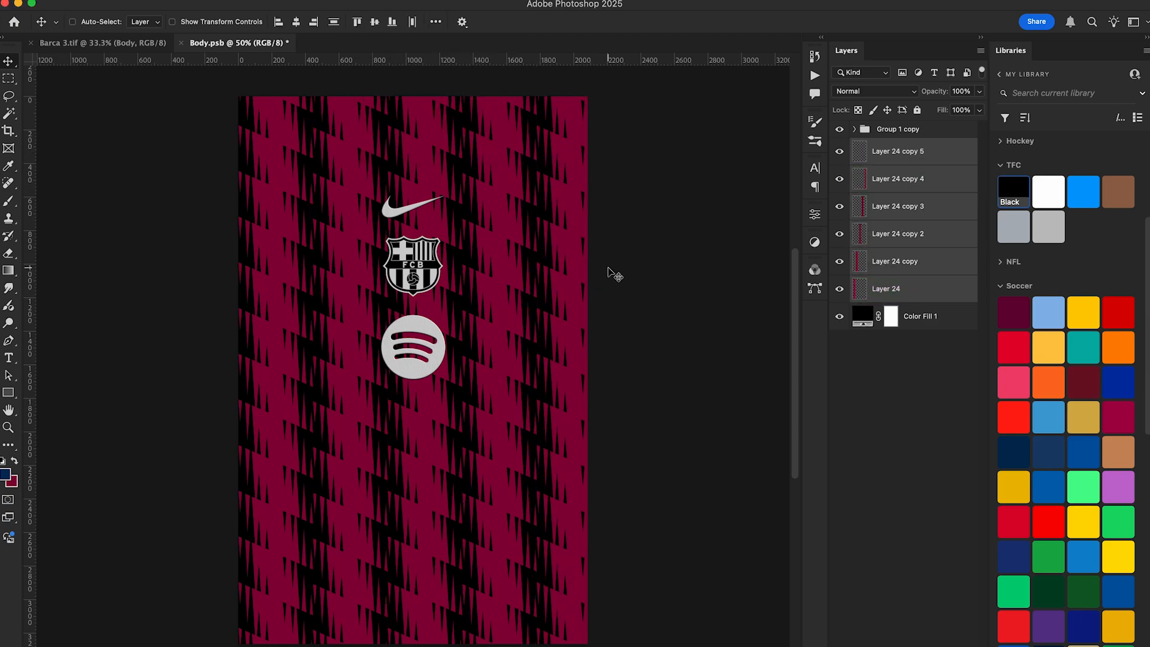
pyautogui.press('super+t')
pyautogui.moveTo(605, 272); pyautogui.dragTo(559, 272)
pyautogui.press('Return')
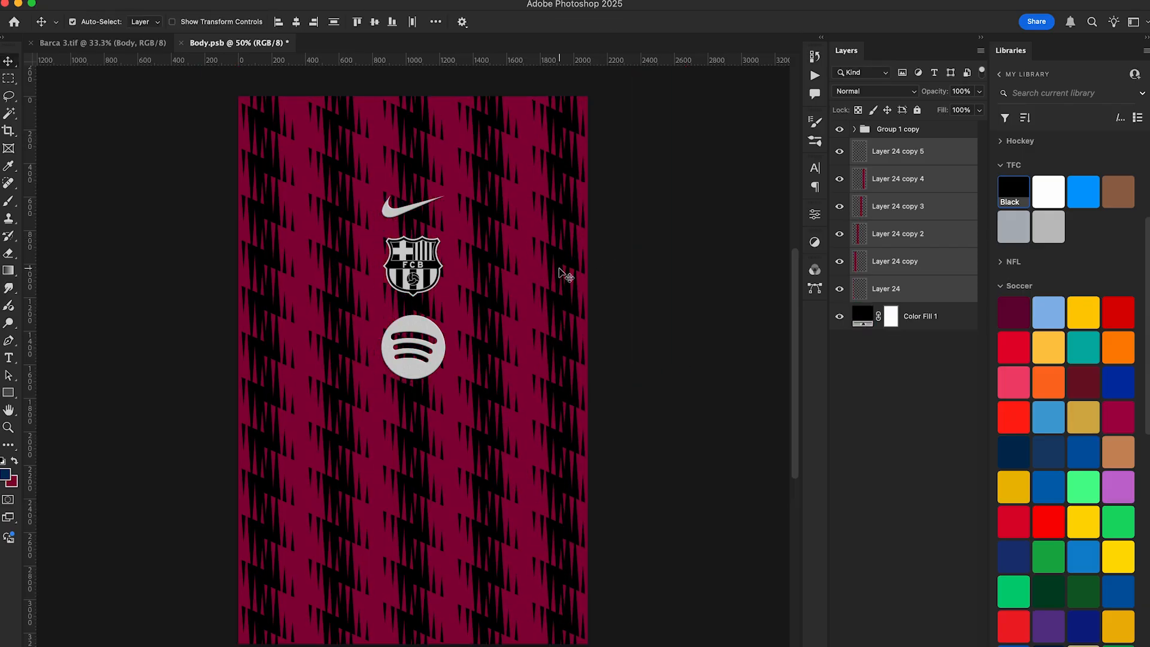
# - Group the six stripe layers, then merge a duplicate of the group into a single layer and hide the original group
pyautogui.press('super+g')
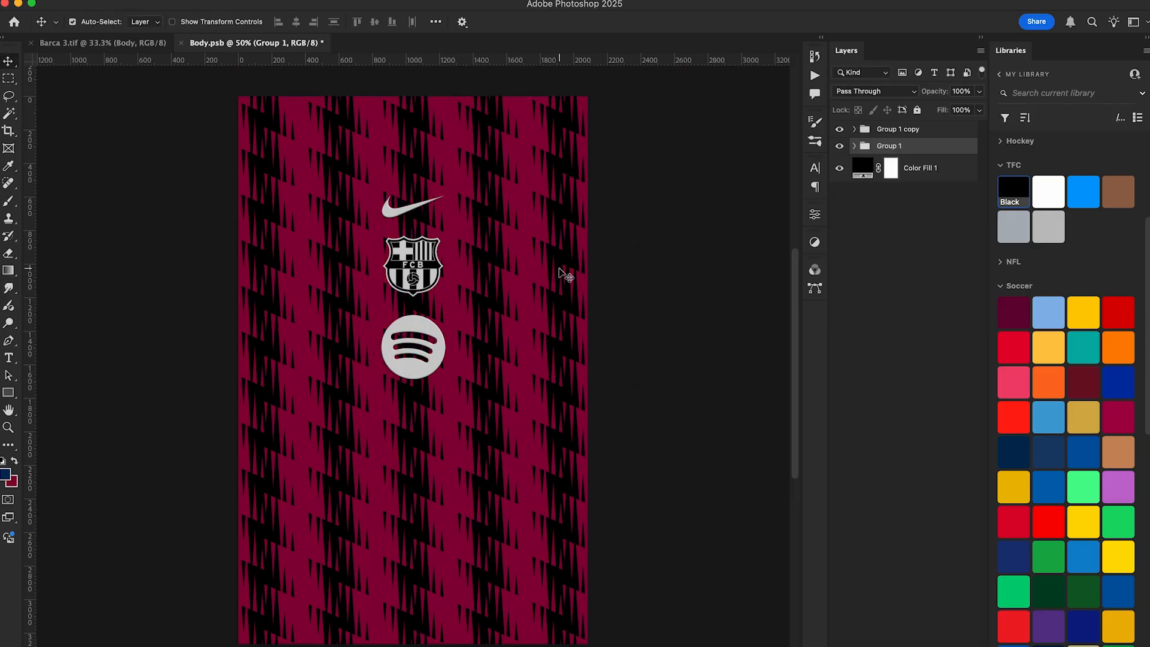
pyautogui.press('super+j')
pyautogui.press('super+e')
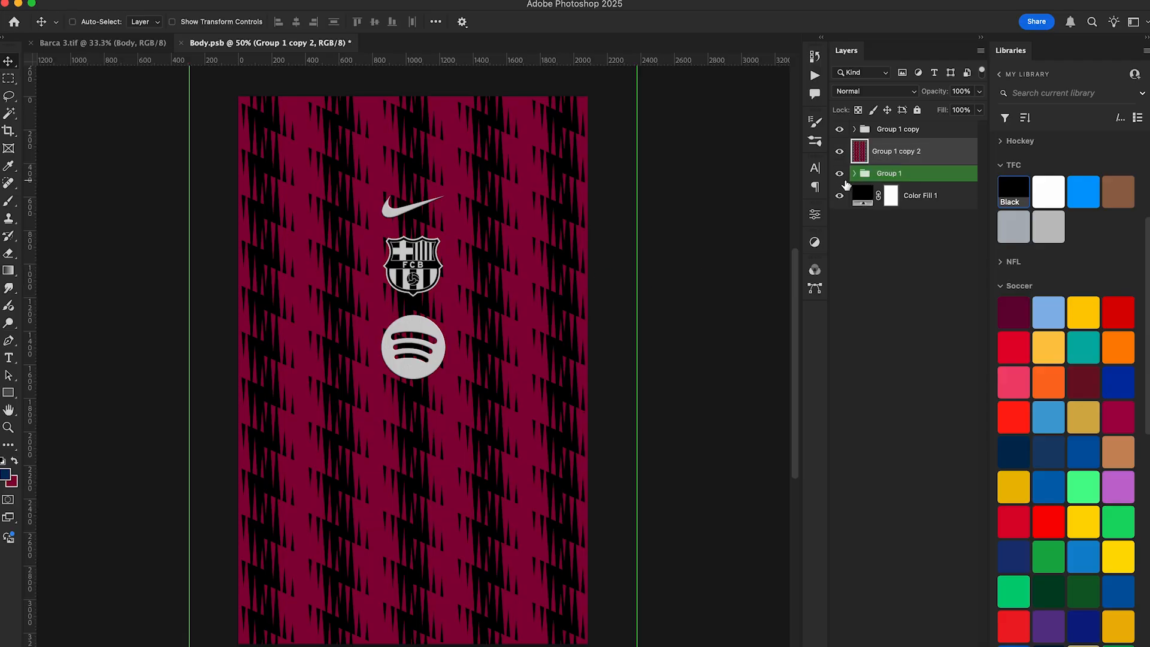
pyautogui.click(840, 174)
pyautogui.press('super+;')
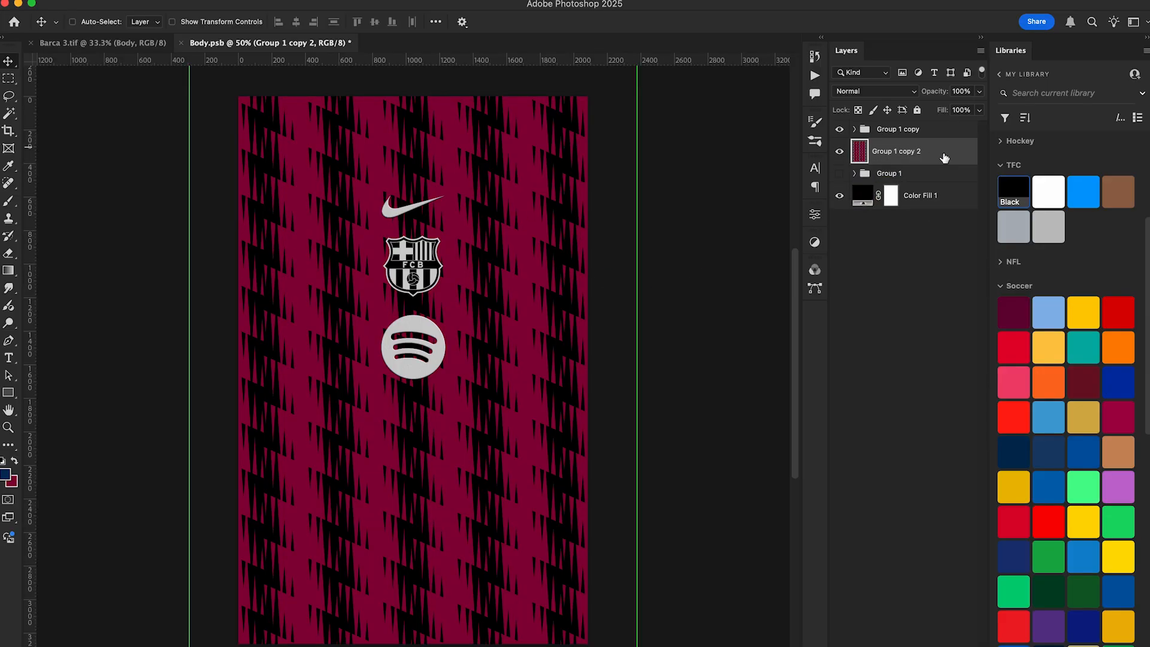
# - Change the Color Fill 1 background from black to dark grey, RGB 23, 23, 23
pyautogui.click(860, 196)
pyautogui.doubleClick(860, 196)
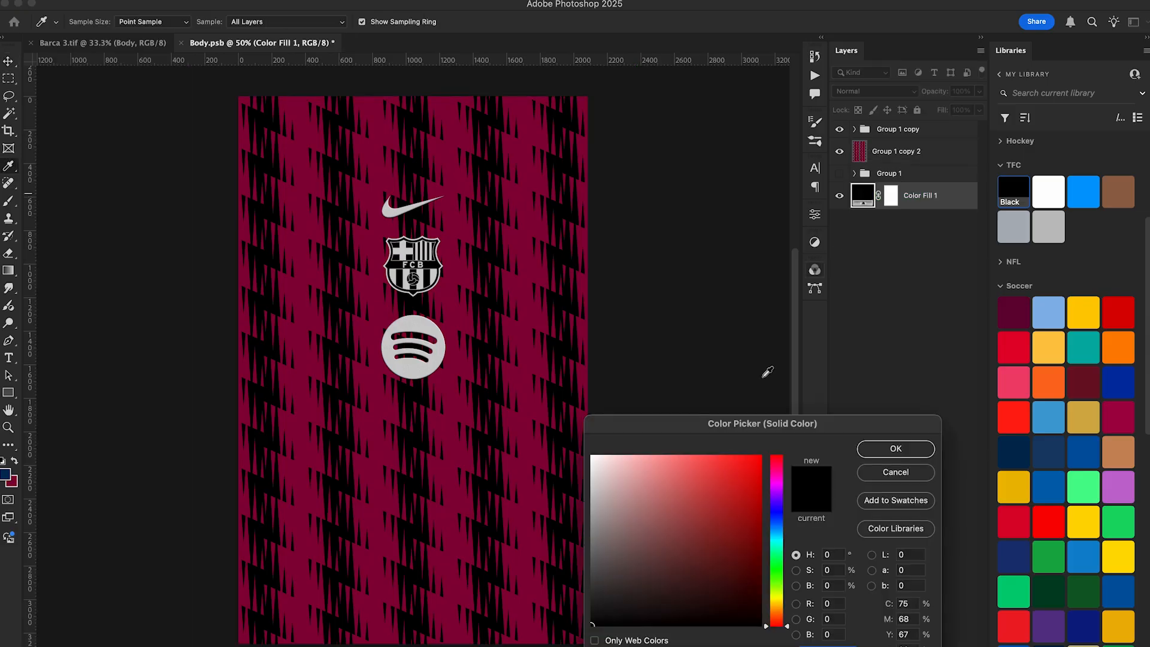
pyautogui.moveTo(666, 575); pyautogui.dragTo(568, 611)
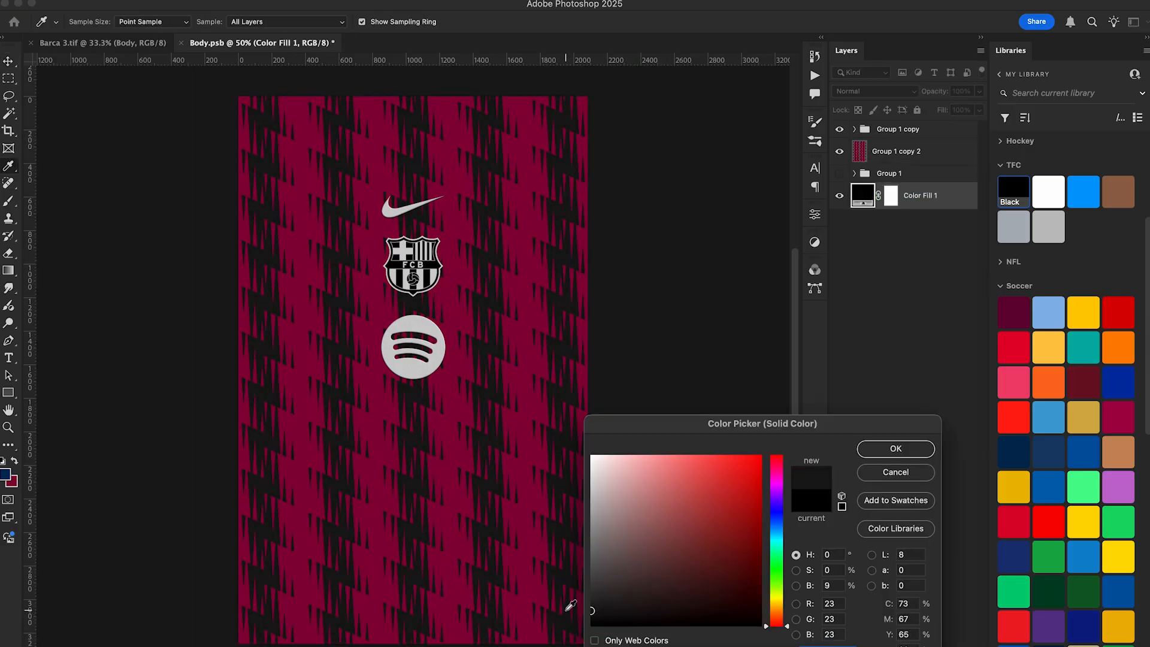
pyautogui.press('Return')
# - Turn the merged stripe pattern layer black by lowering its Lightness to the minimum with Hue/Saturation
pyautogui.click(944, 158)
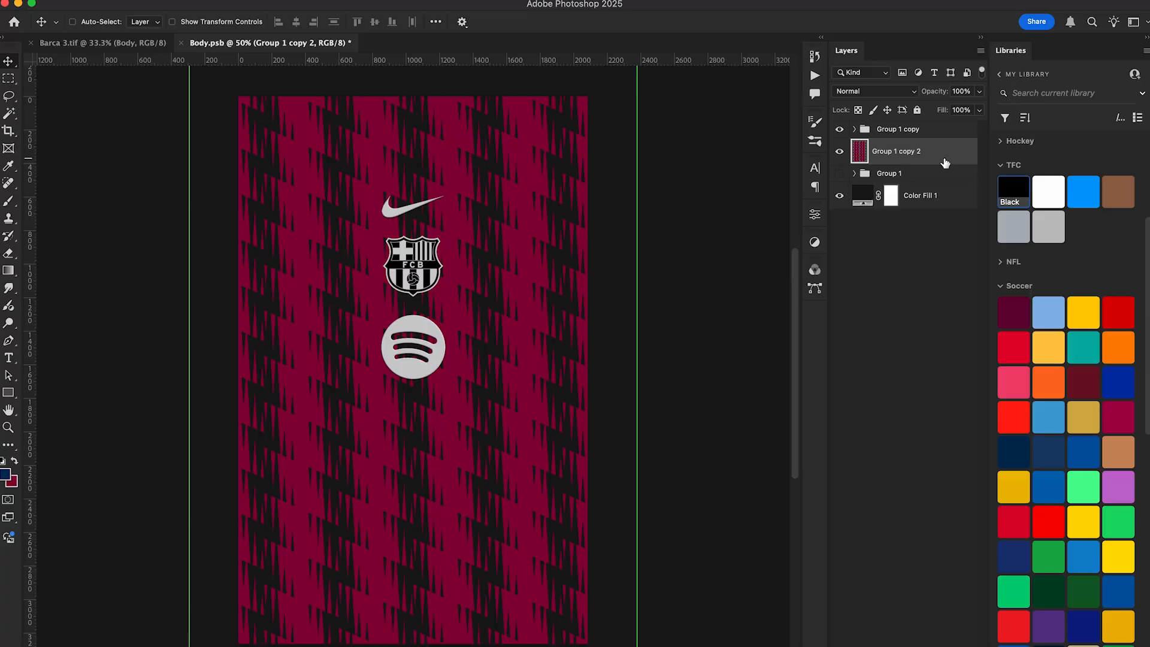
pyautogui.press('super+u')
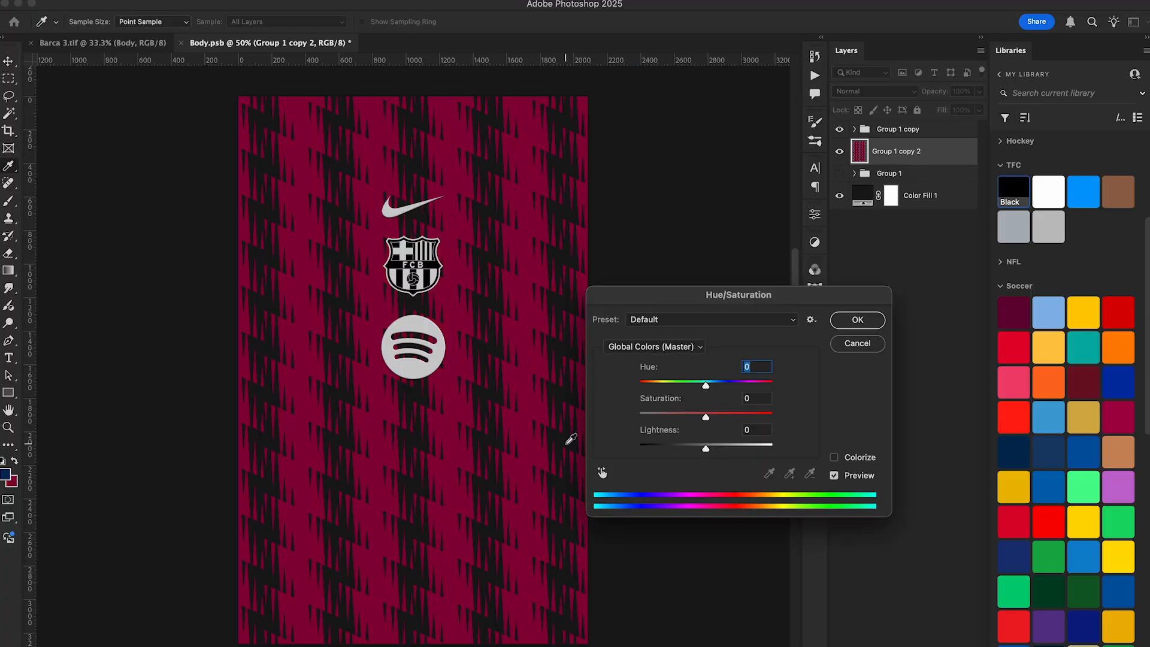
pyautogui.moveTo(705, 448); pyautogui.dragTo(446, 445)
pyautogui.press('Return')
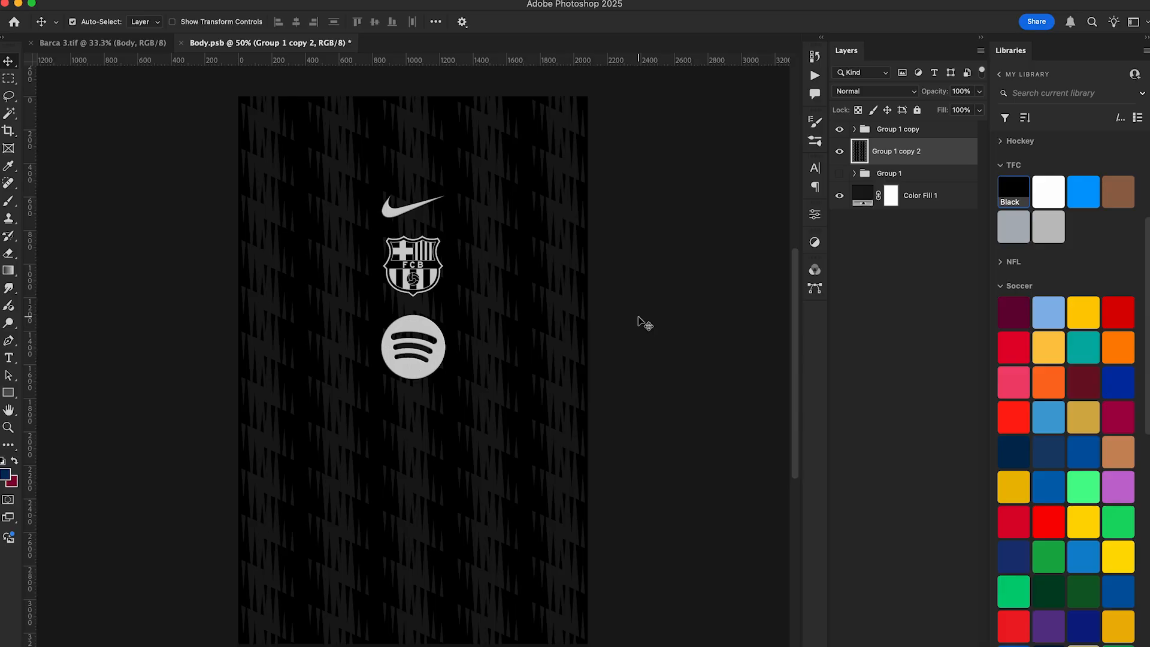
# - Recolor a duplicate of the black pattern layer with a Spurs pink Color Overlay (RGB 239, 66, 111) and rasterize its layer style
pyautogui.press('super+j')
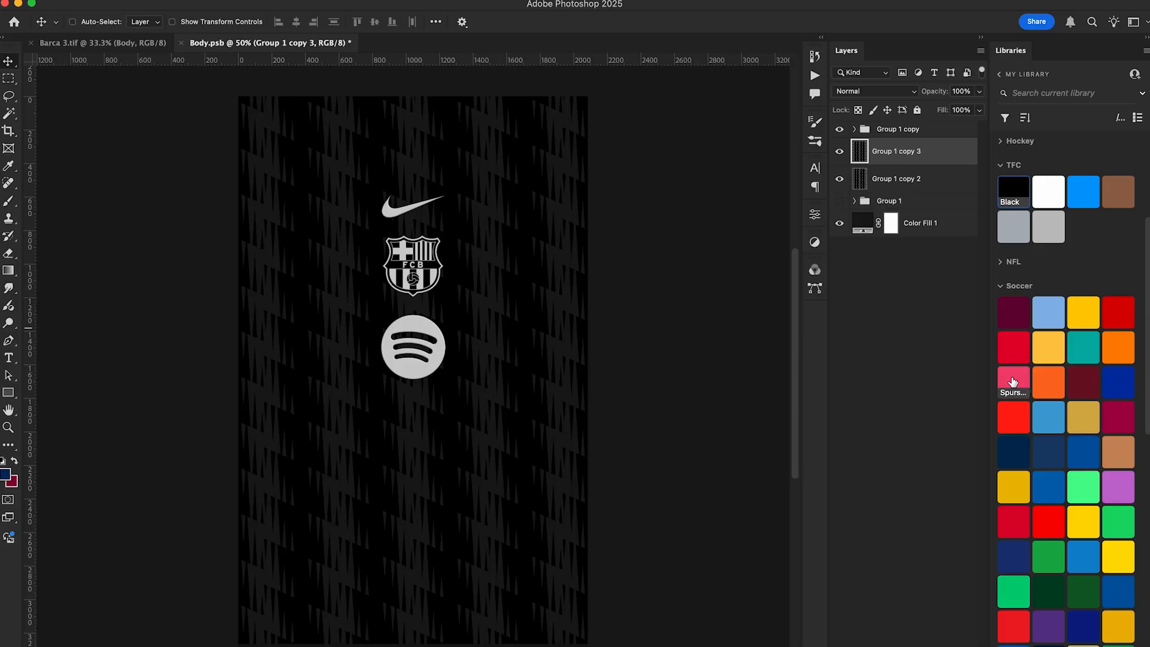
pyautogui.click(1012, 382)
pyautogui.doubleClick(949, 151)
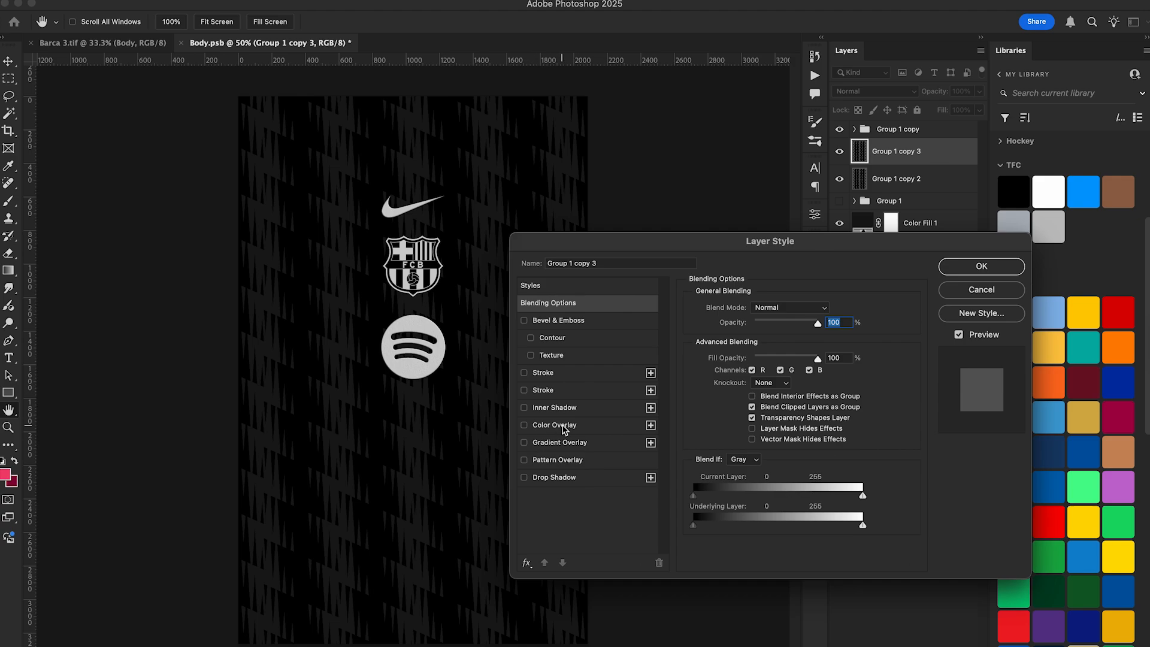
pyautogui.click(563, 426)
pyautogui.click(827, 309)
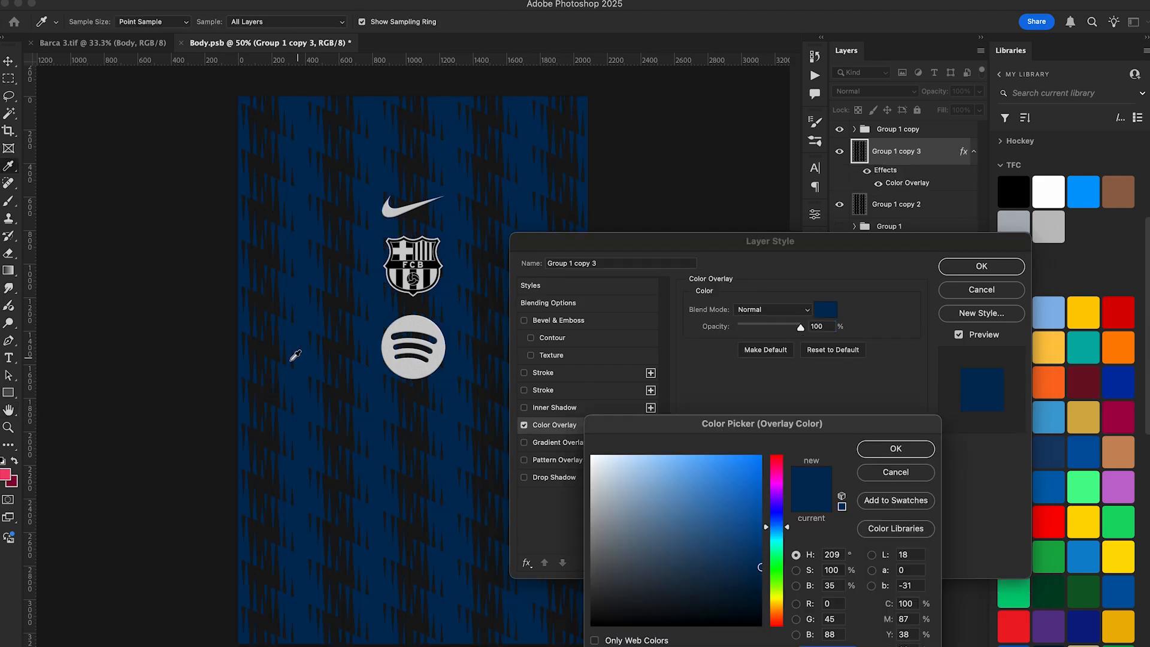
pyautogui.click(11, 471)
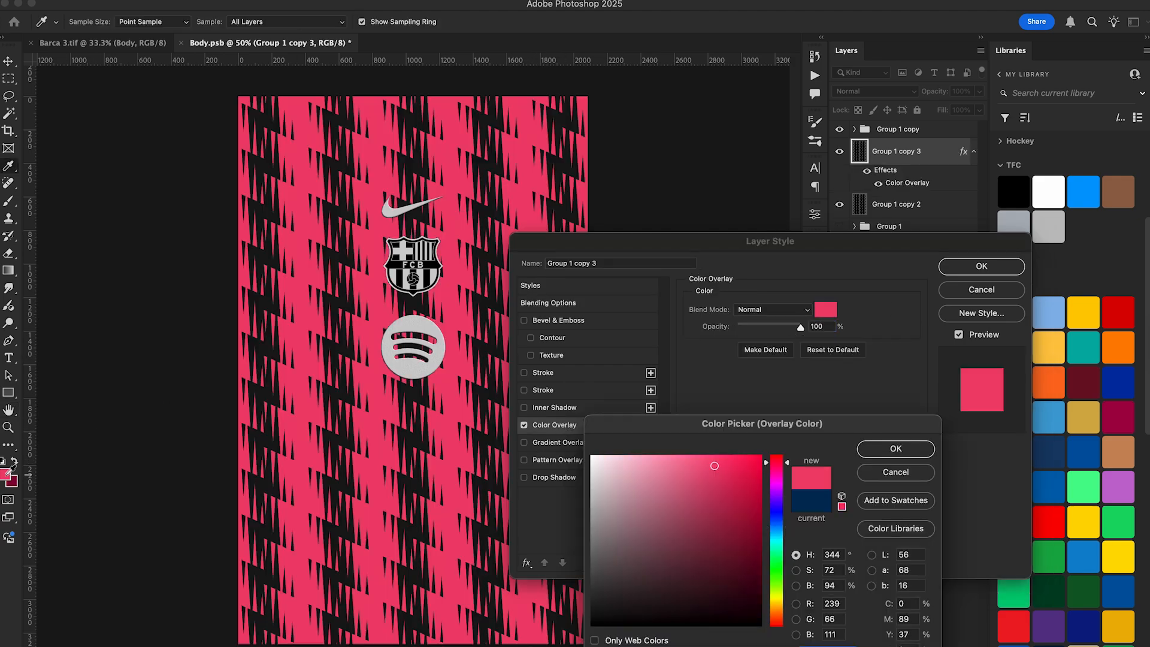
pyautogui.click(870, 446)
pyautogui.click(979, 267)
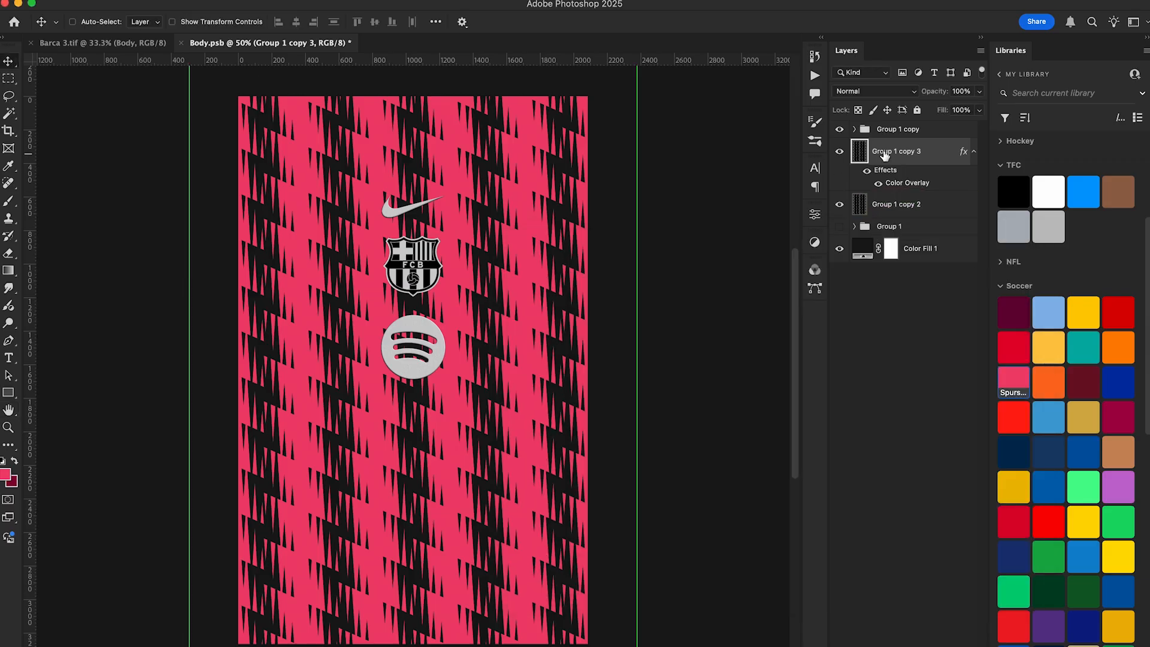
pyautogui.rightClick(928, 157)
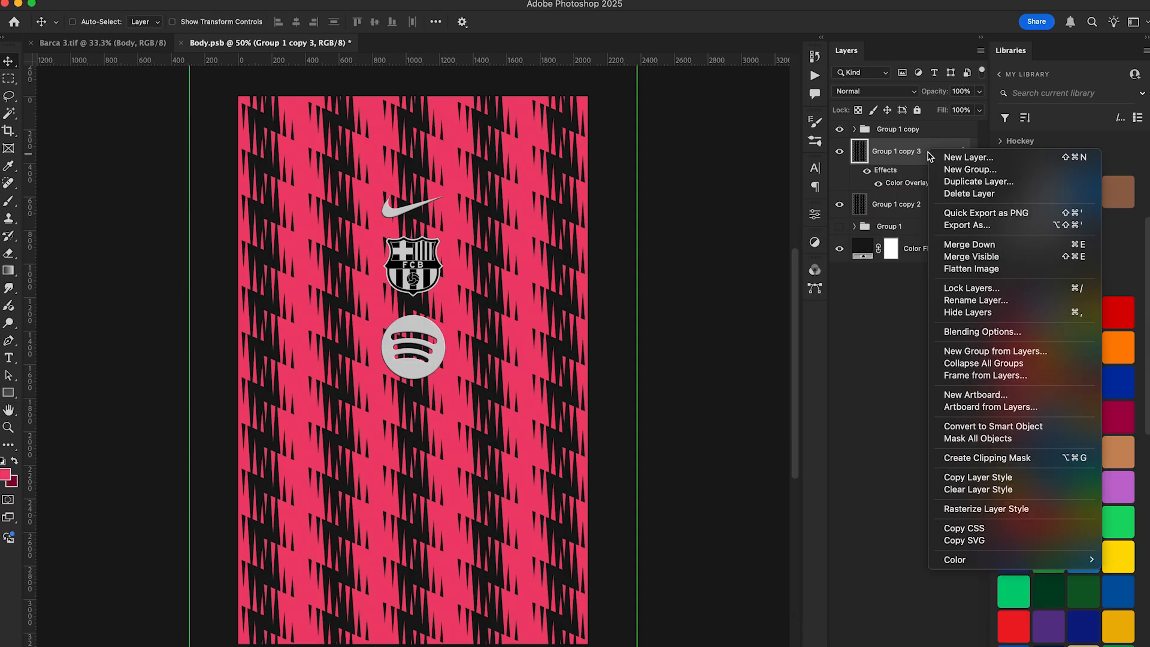
pyautogui.click(982, 510)
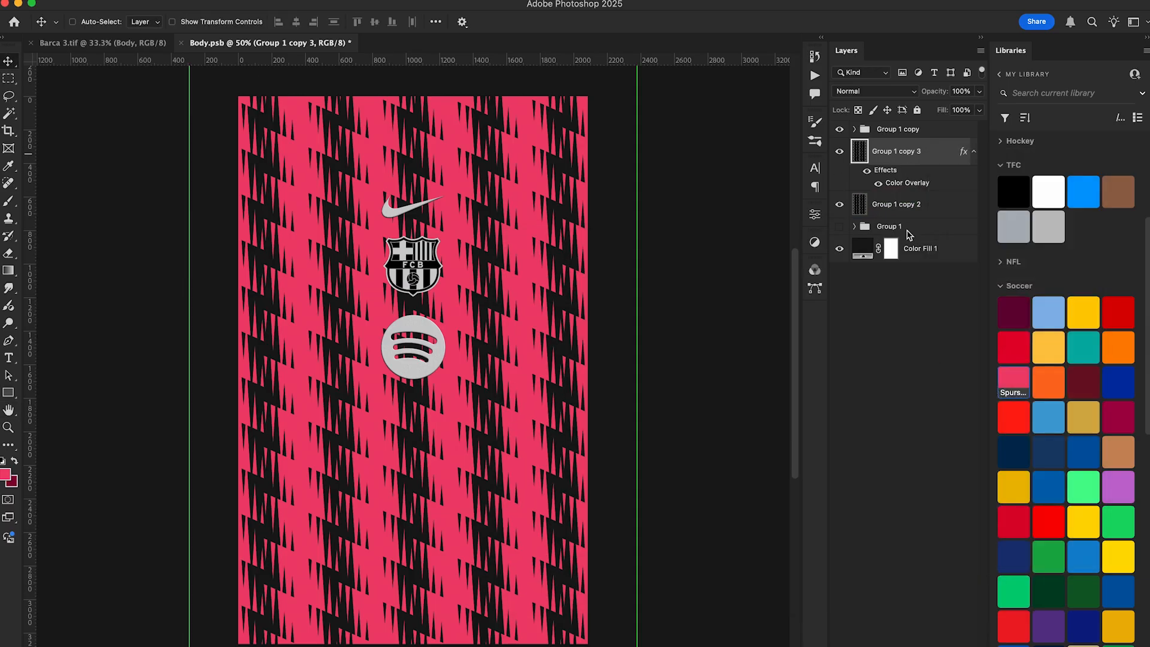
# - Mask the pink pattern layer with its own stripe outline, invert the mask, and offset the mask slightly to leave thin pink accents
pyautogui.keyDown('super'); pyautogui.click(860, 154); pyautogui.keyUp('super')
pyautogui.click(888, 643)
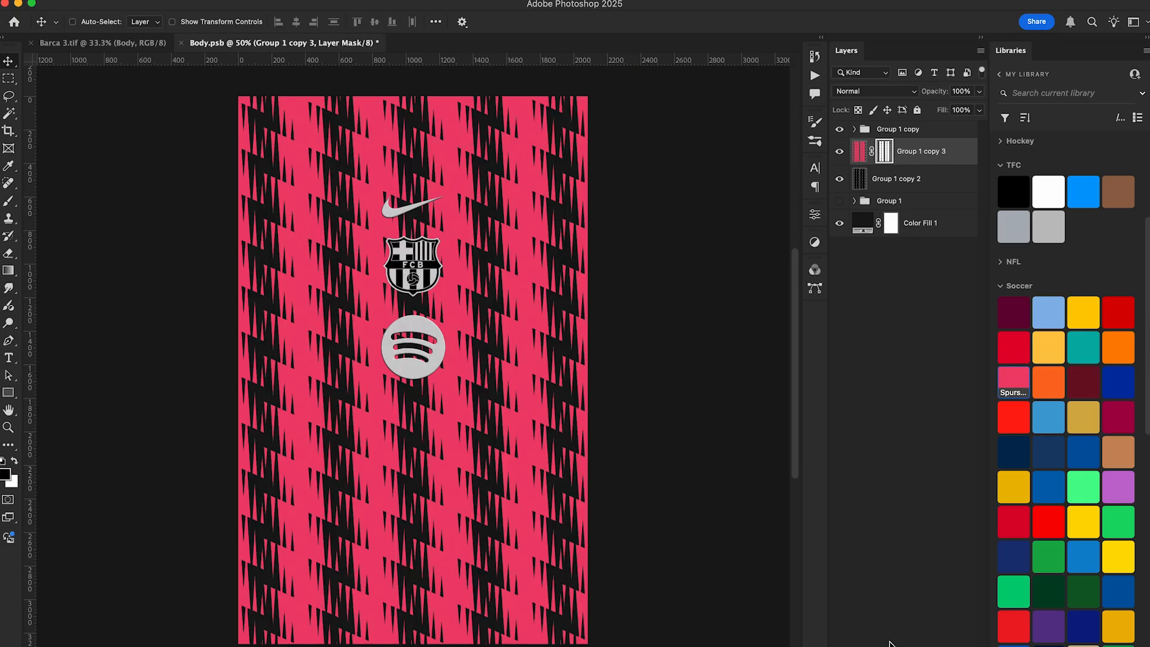
pyautogui.press('super+i')
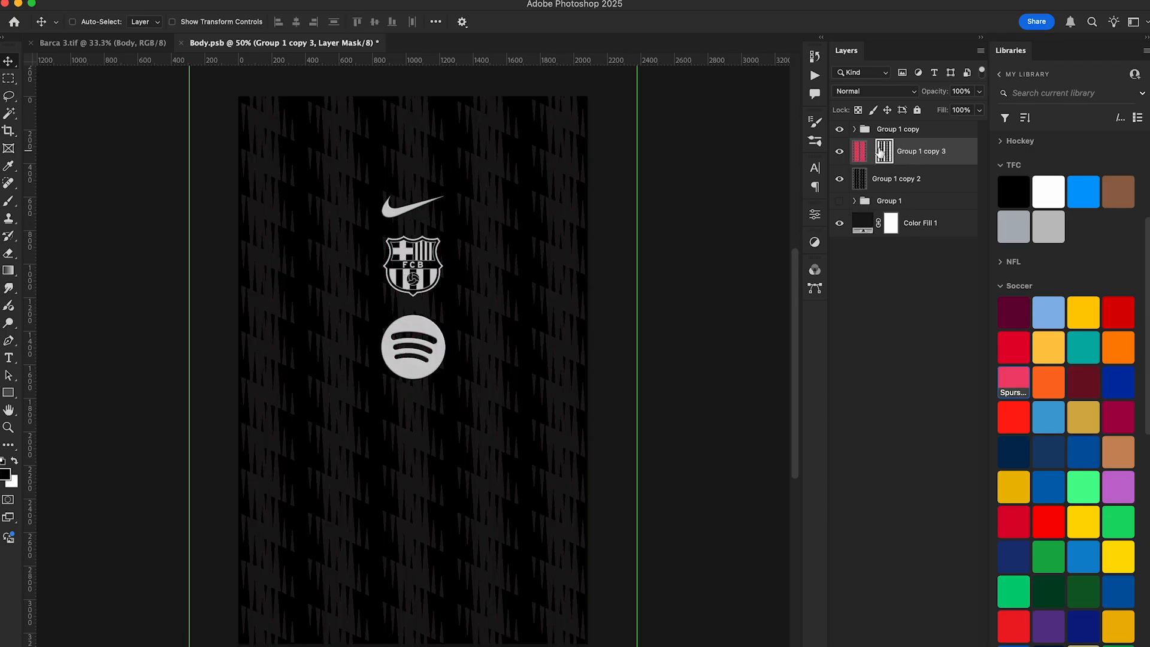
pyautogui.moveTo(527, 245)
pyautogui.mouseDown()
pyautogui.moveTo(539, 247)
pyautogui.moveTo(526, 242)
pyautogui.mouseUp()
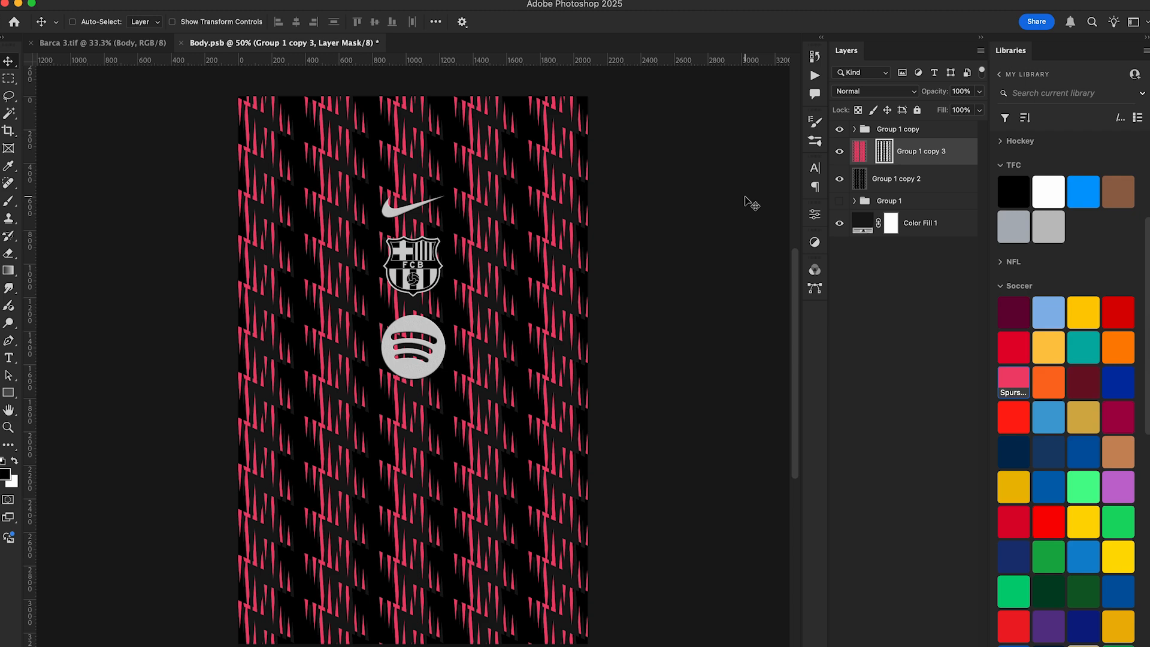
# - Group the masked pink layer with the black pattern layer, then duplicate the group and hide the original
pyautogui.click(860, 152)
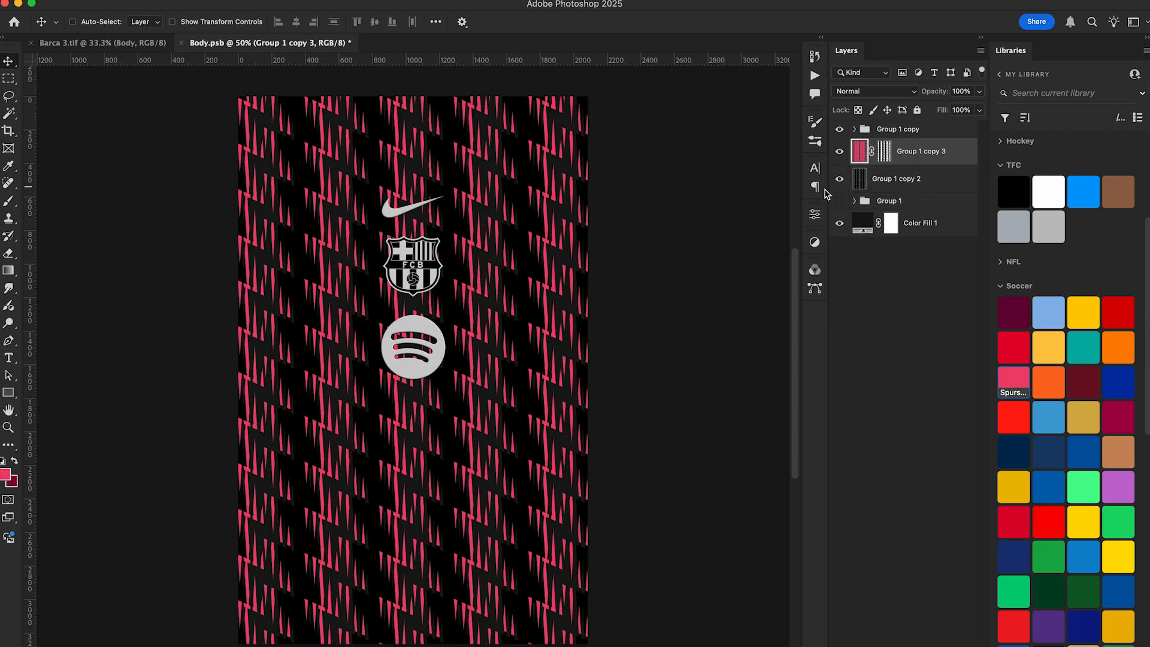
pyautogui.keyDown('shift'); pyautogui.click(915, 179); pyautogui.keyUp('shift')
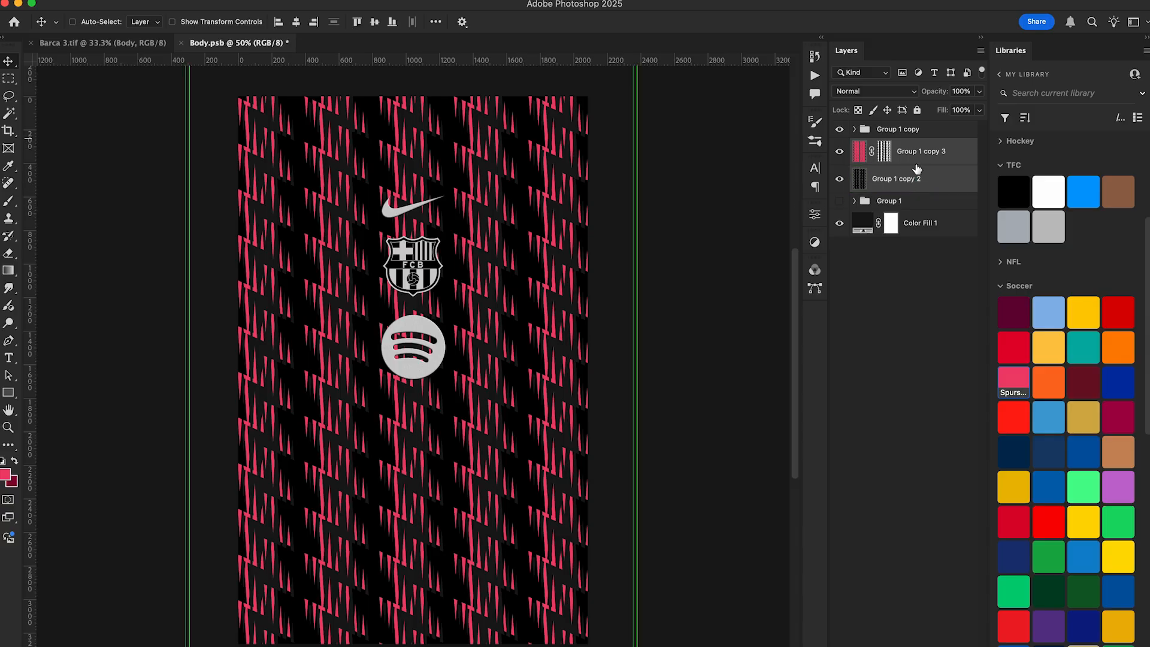
pyautogui.press('super+g')
pyautogui.press('super+j')
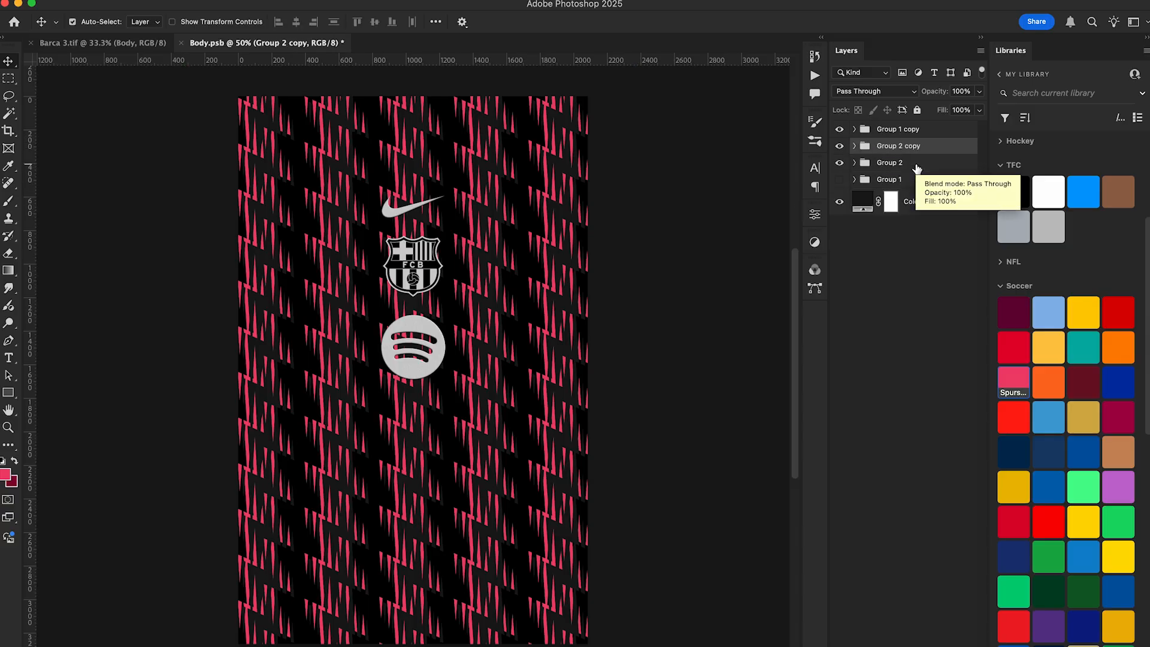
pyautogui.click(840, 163)
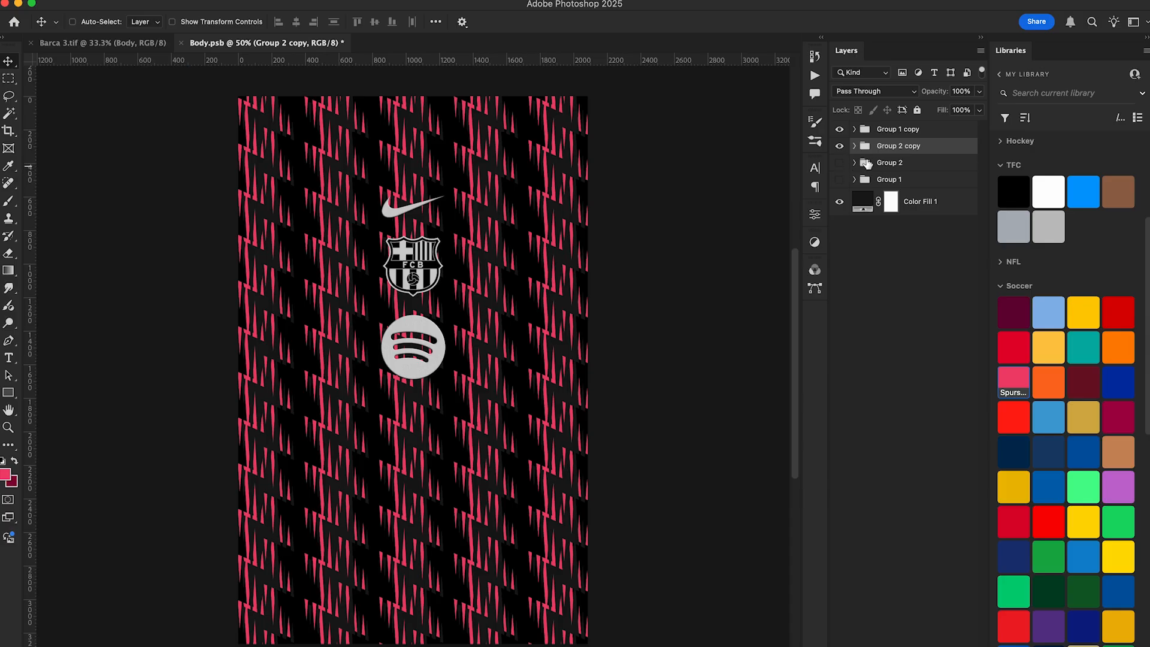
# - Rotate the duplicated pattern group about 21° clockwise and enlarge it to about 120% to cover the canvas
pyautogui.press('super+minus')
pyautogui.press('super+t')
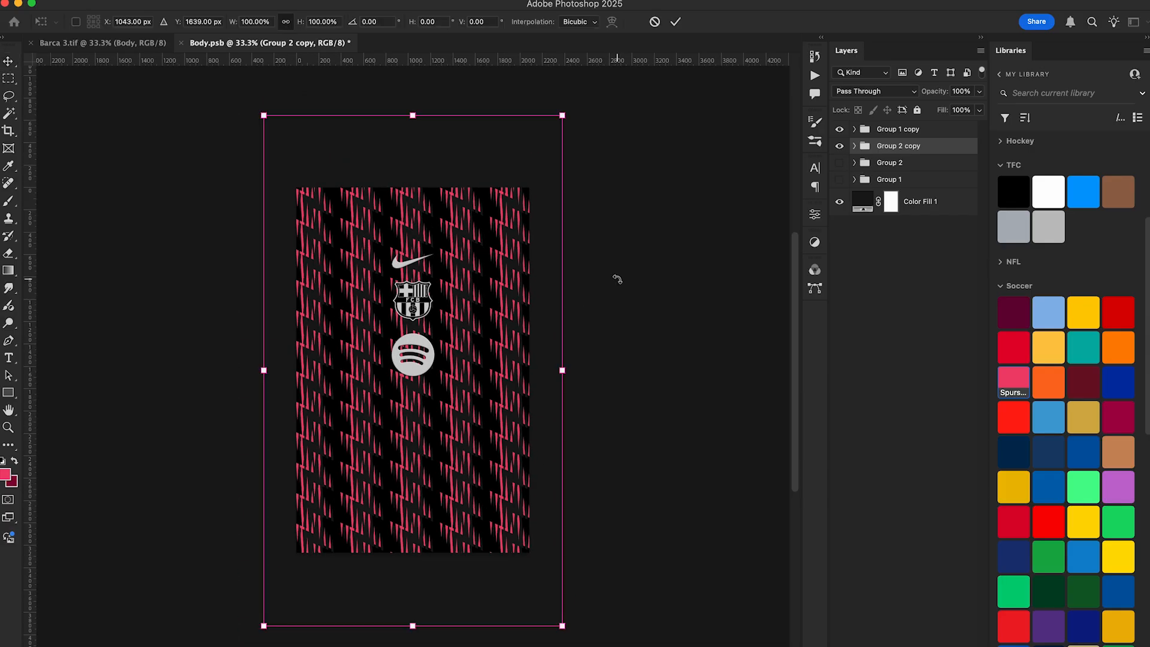
pyautogui.moveTo(612, 355); pyautogui.dragTo(637, 403)
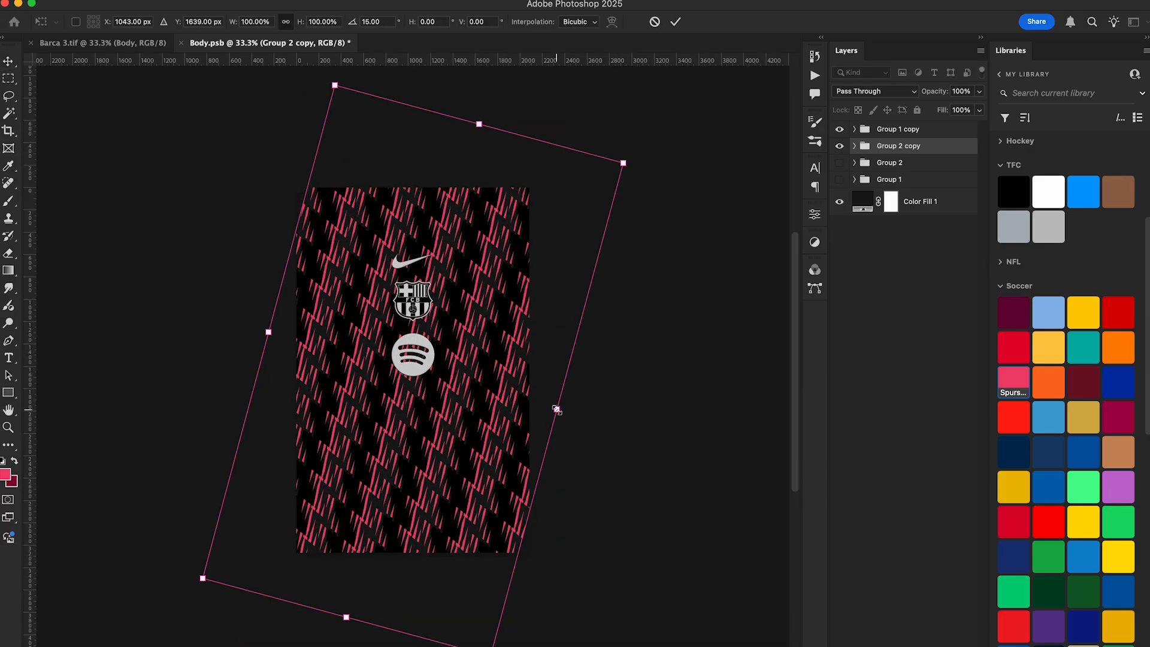
pyautogui.moveTo(556, 408); pyautogui.dragTo(604, 436)
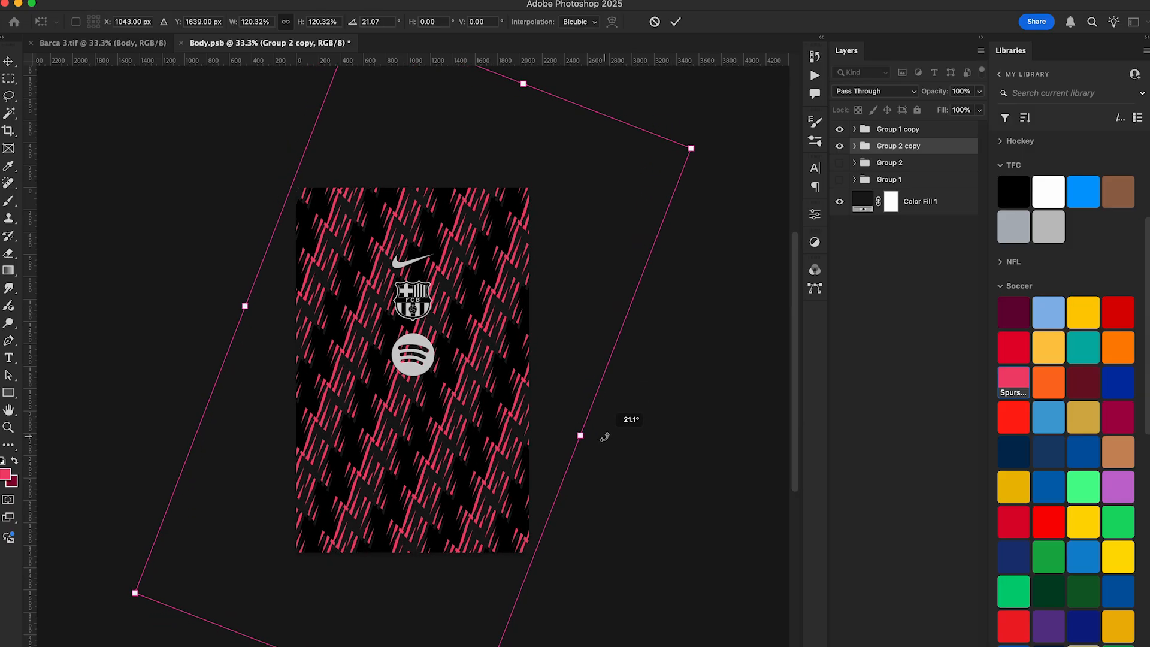
pyautogui.press('Return')
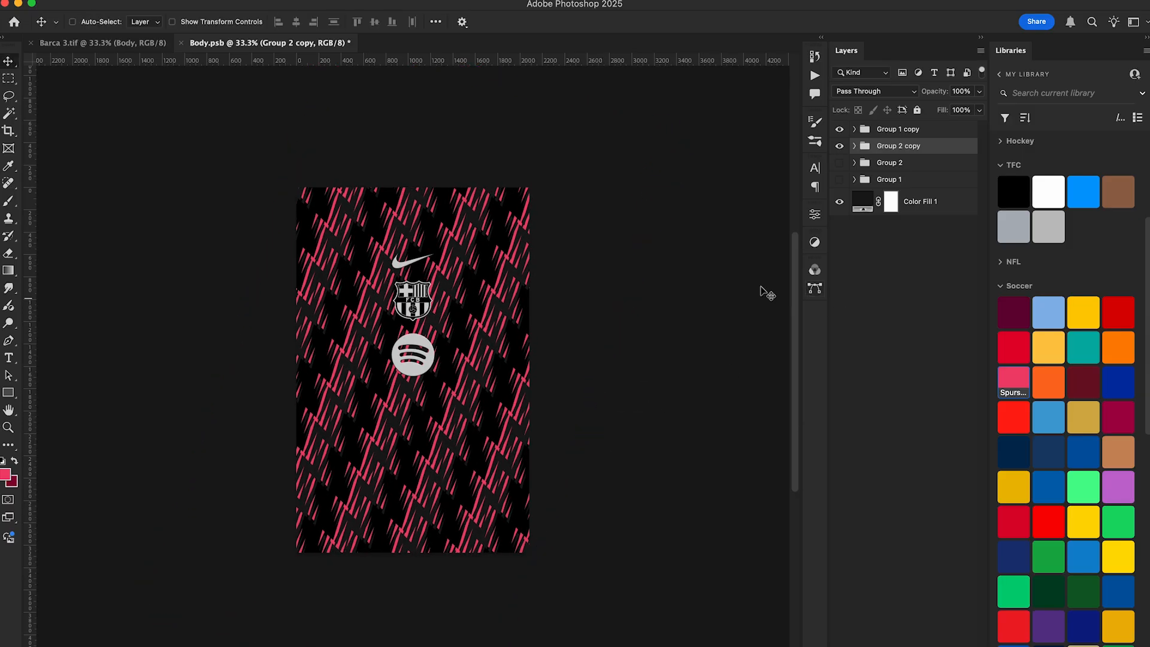
# - Merge a duplicate of the rotated group and background fill into one layer, then copy its canvas-sized area to a new layer
pyautogui.keyDown('shift'); pyautogui.click(933, 203); pyautogui.keyUp('shift')
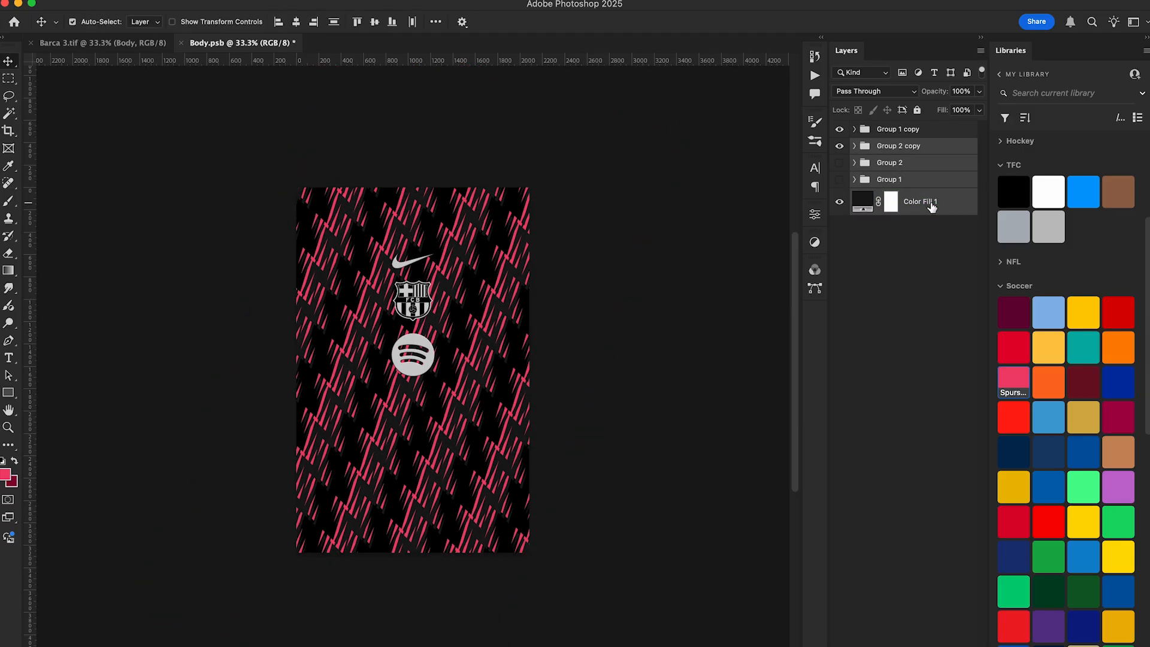
pyautogui.press('super+j')
pyautogui.press('super+e')
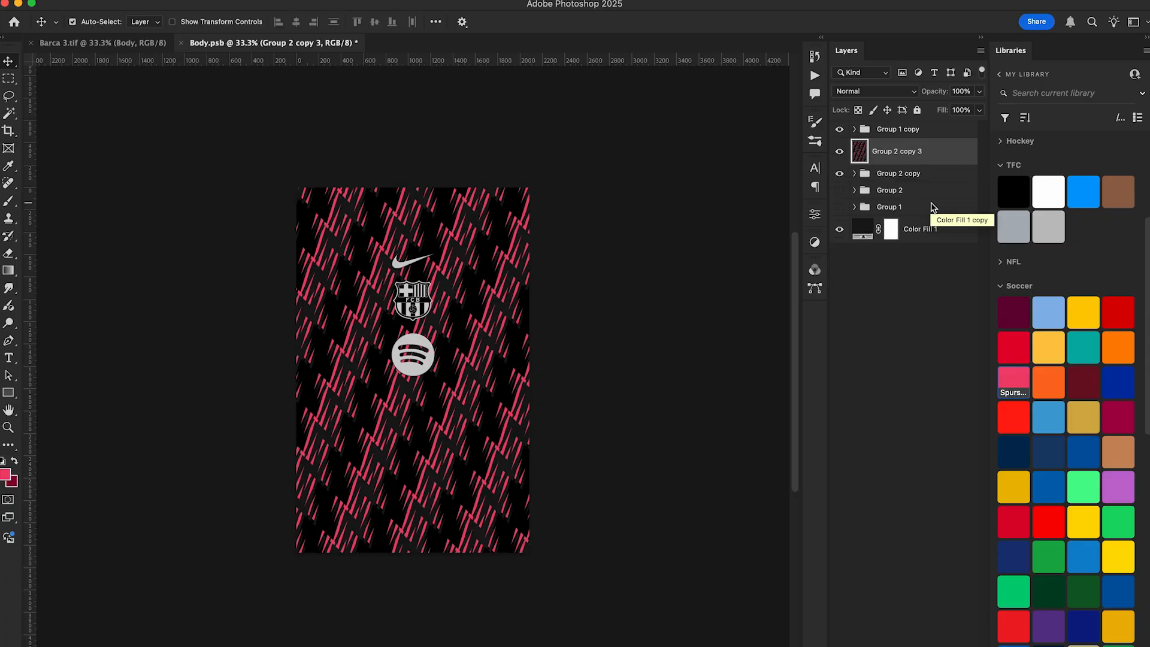
pyautogui.press('super+a')
pyautogui.press('super+j')
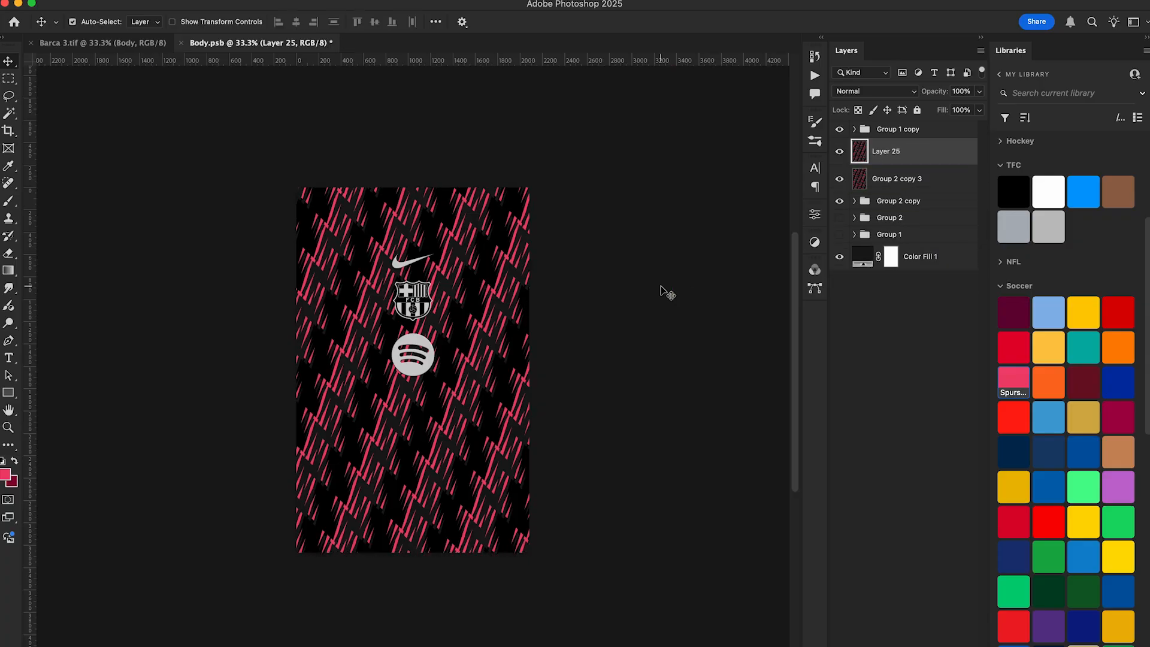
# - Distort Layer 25 with the DisplaceFC actions Wave 2 - Heavy and Liquify - Normal
pyautogui.press('super+equal')
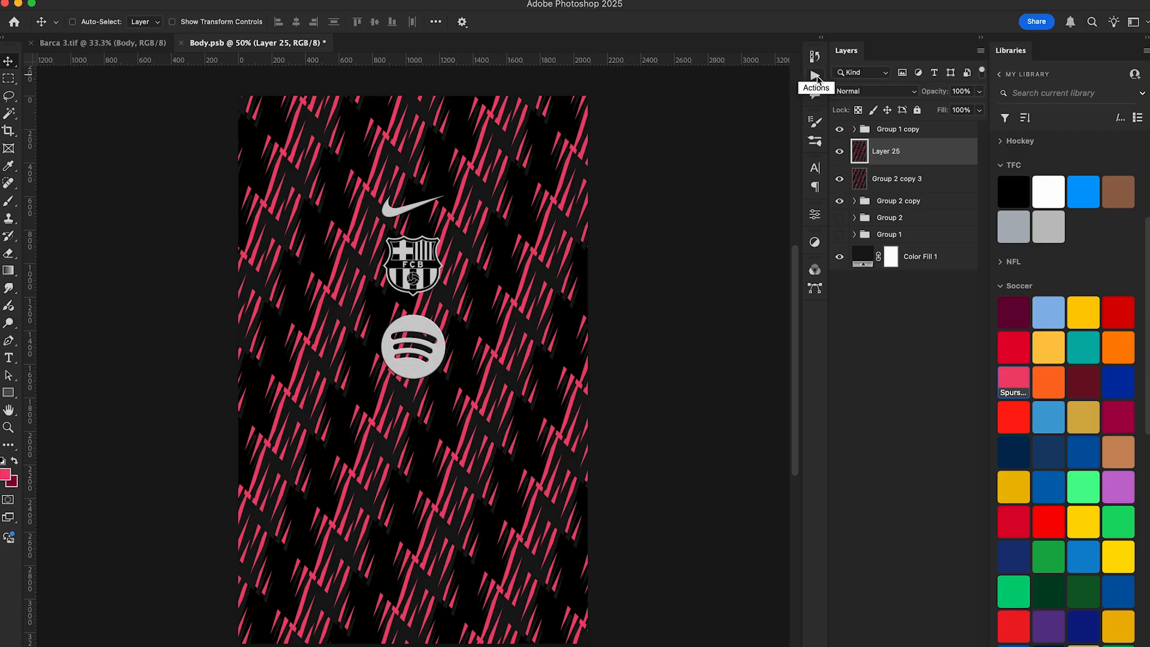
pyautogui.click(816, 77)
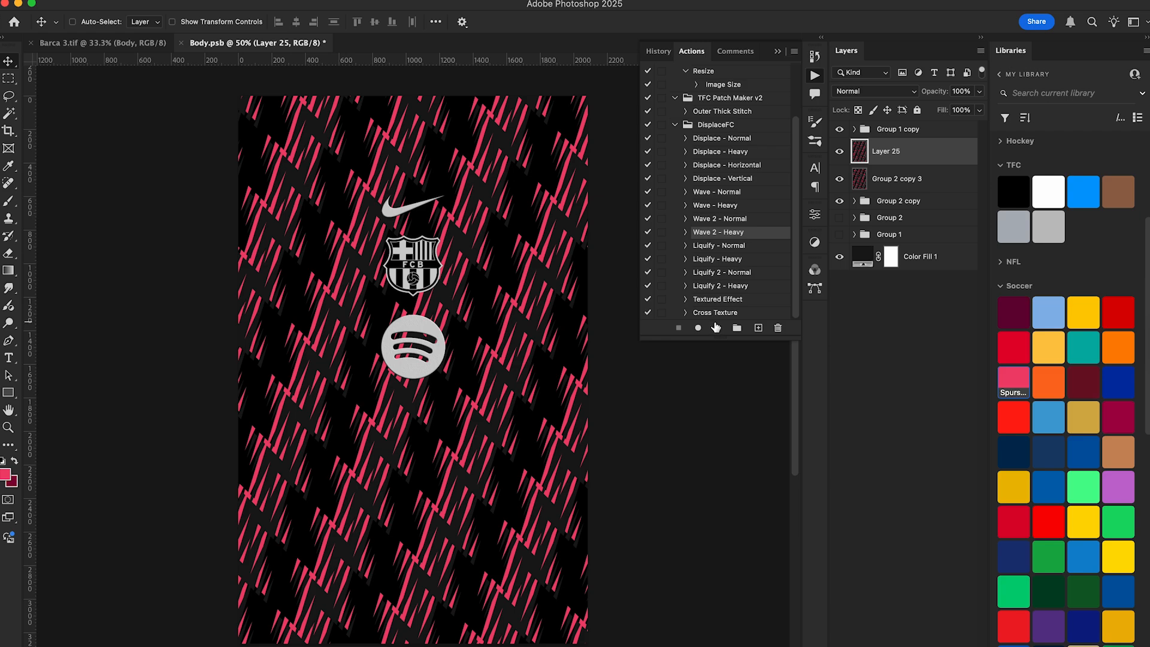
pyautogui.click(717, 328)
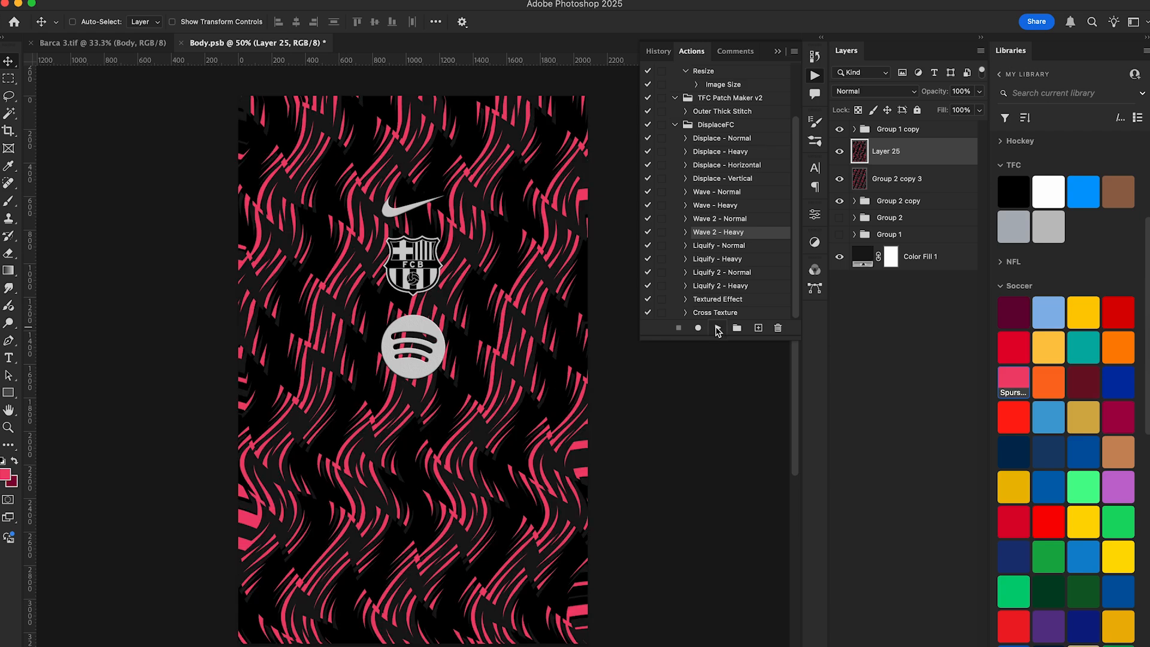
pyautogui.click(723, 247)
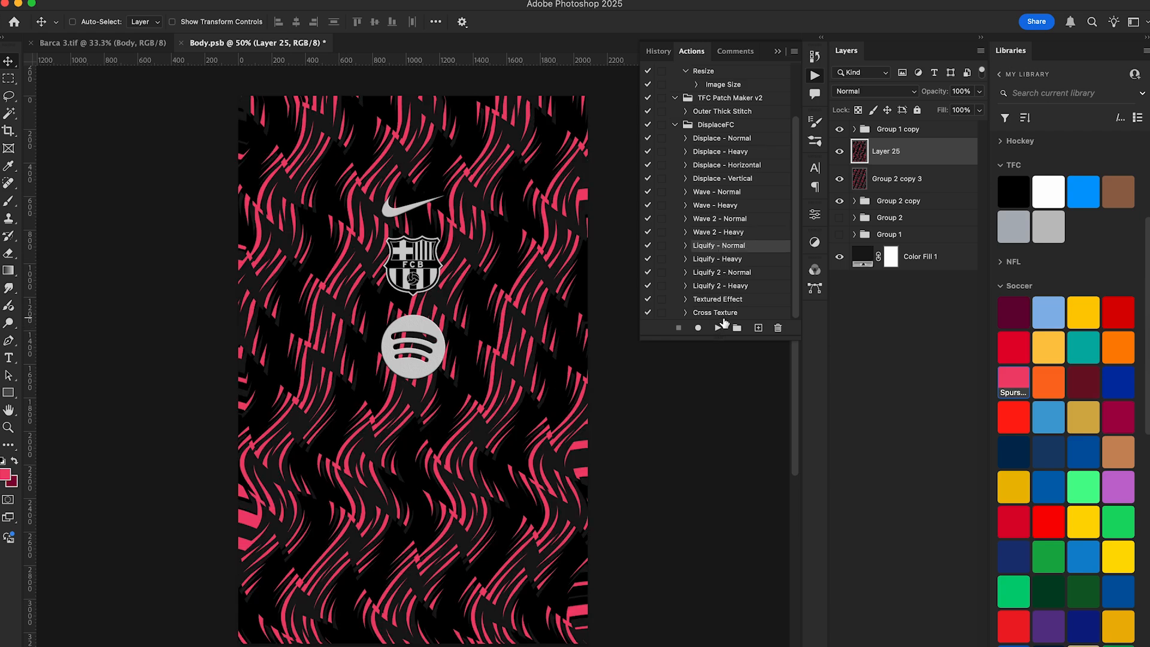
pyautogui.click(718, 329)
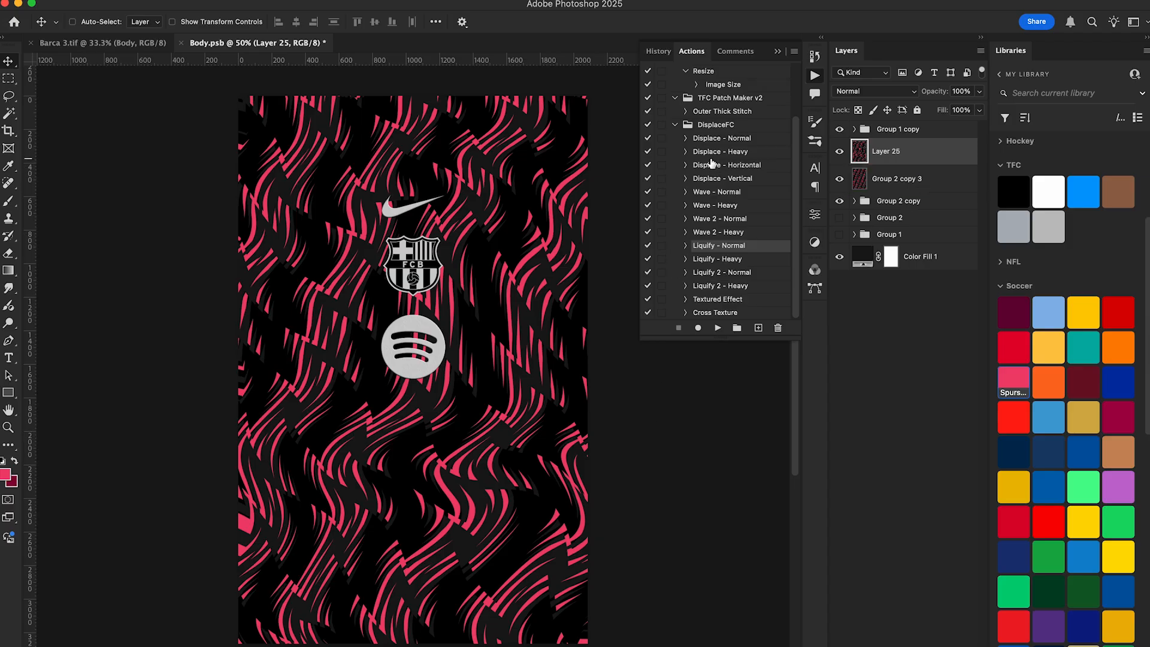
# - Duplicate the distorted pattern layer and try the Displace - Normal action on it with the Displacement 29.psd map
pyautogui.press('super+j')
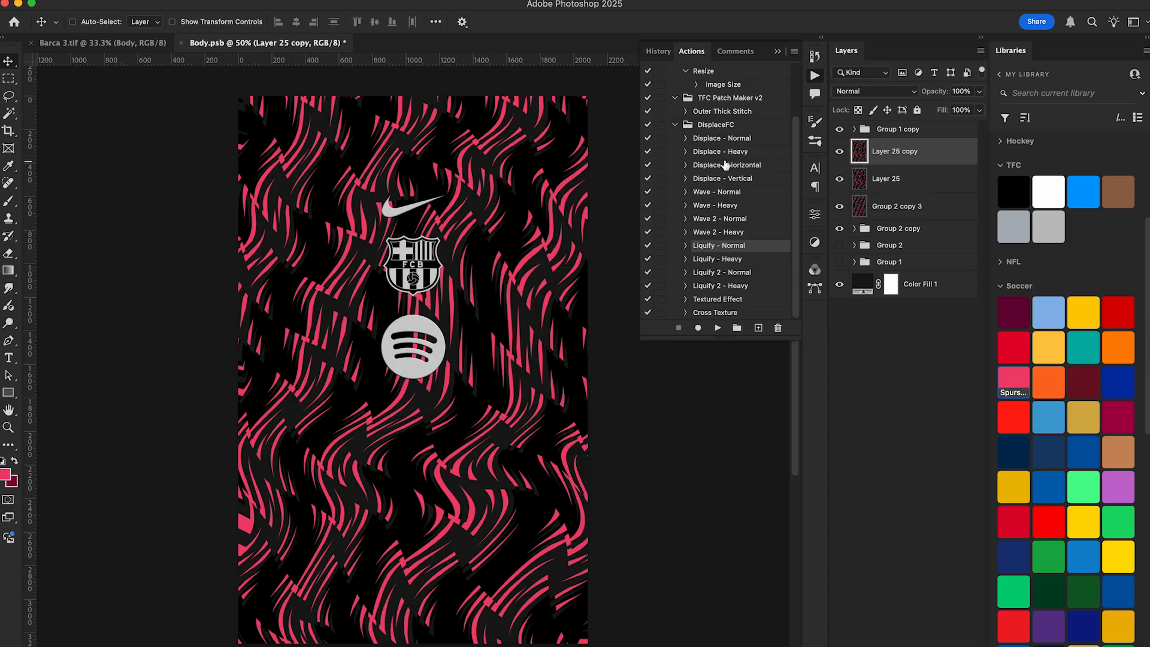
pyautogui.click(719, 142)
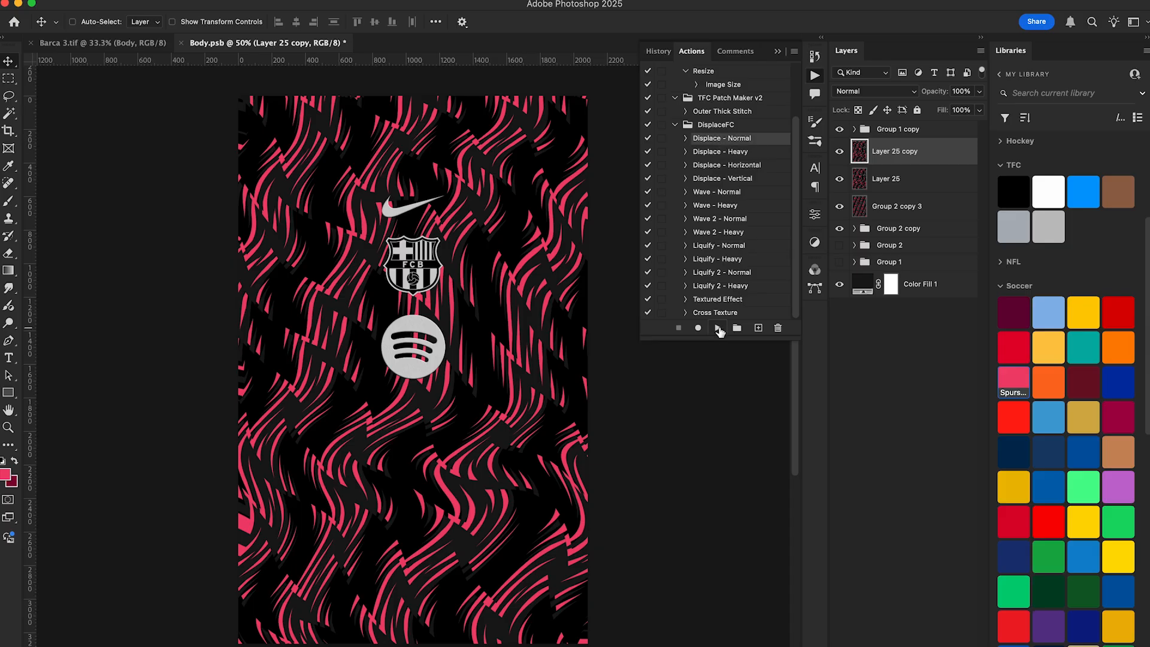
pyautogui.click(717, 328)
pyautogui.click(642, 210)
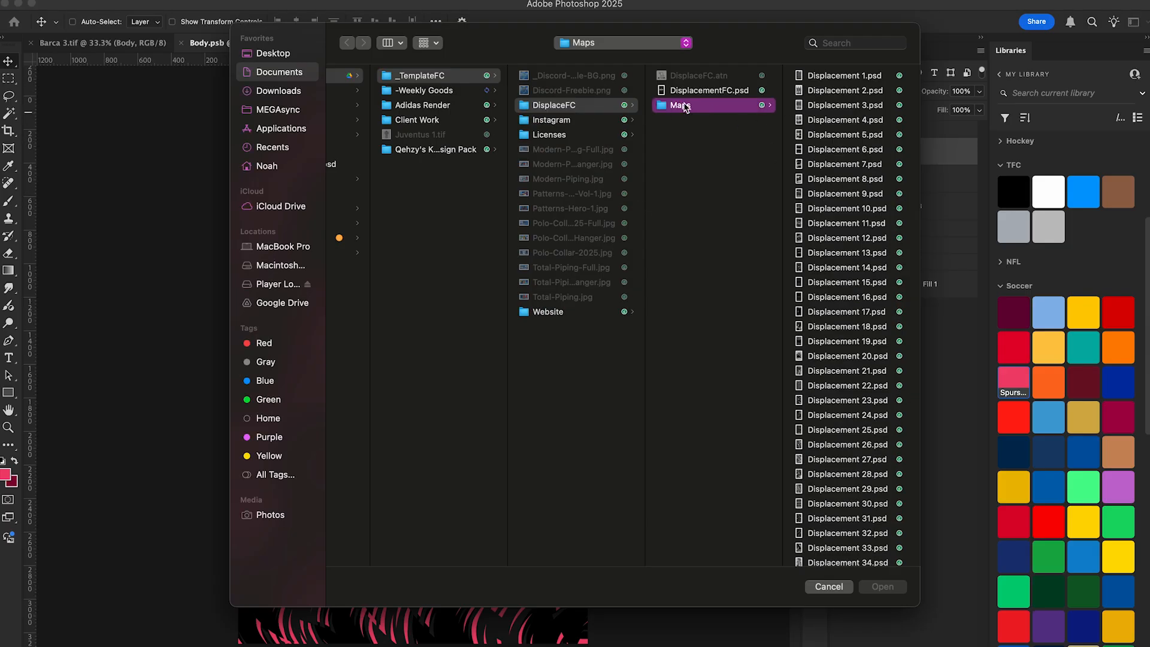
pyautogui.scroll(-2, 841, 266)
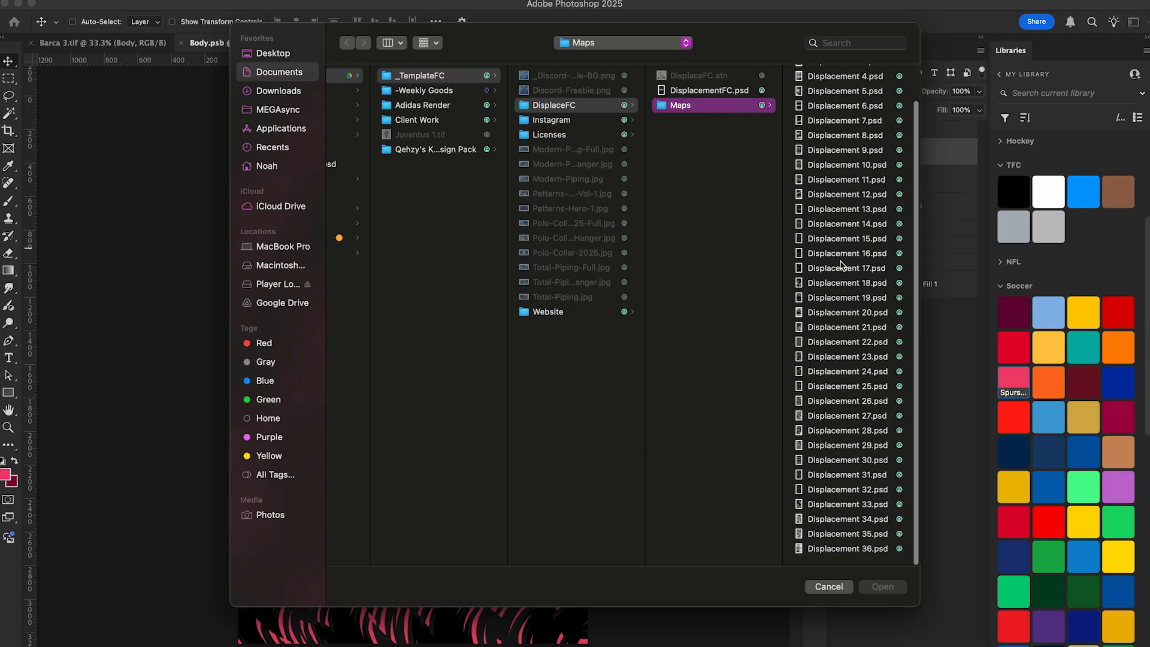
pyautogui.click(848, 464)
pyautogui.press('Up')
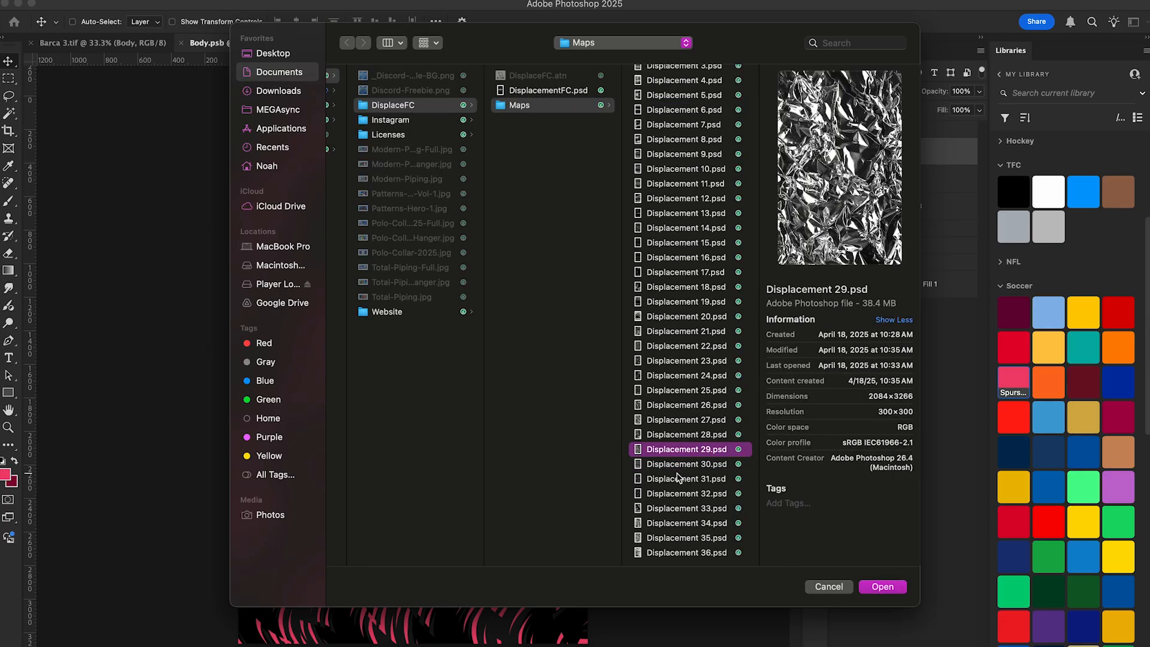
pyautogui.press('Up')
pyautogui.press('Down')
pyautogui.click(881, 587)
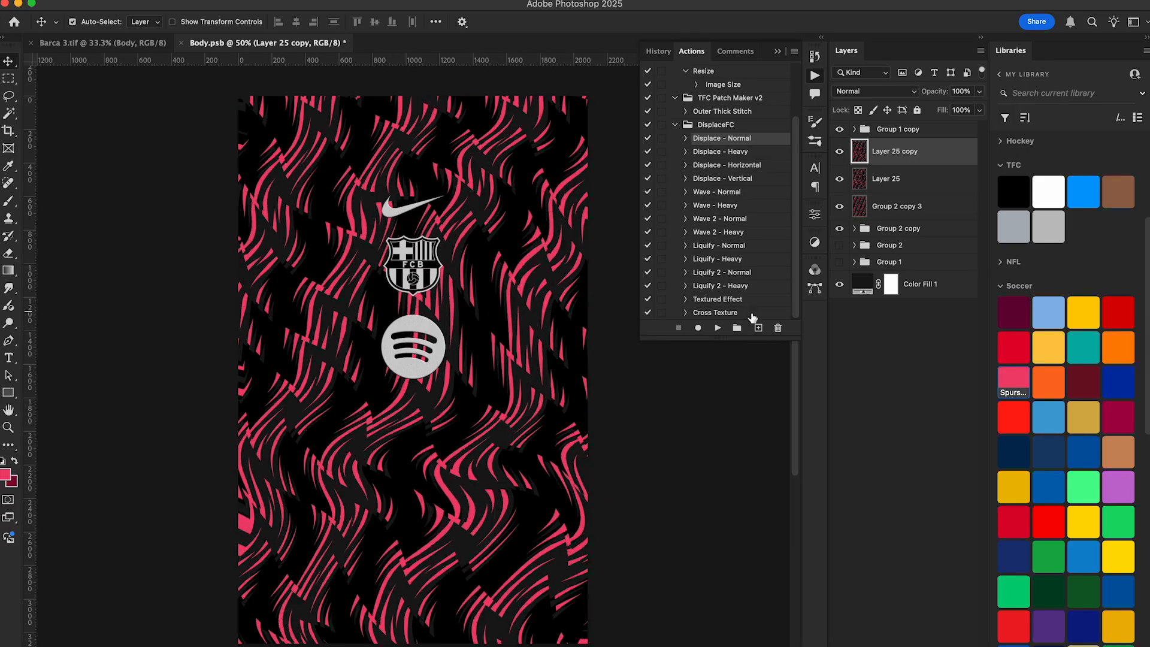
# - Run the Displace - Normal action on Layer 25 copy using the Displacement 28.psd map
pyautogui.click(717, 328)
pyautogui.click(643, 209)
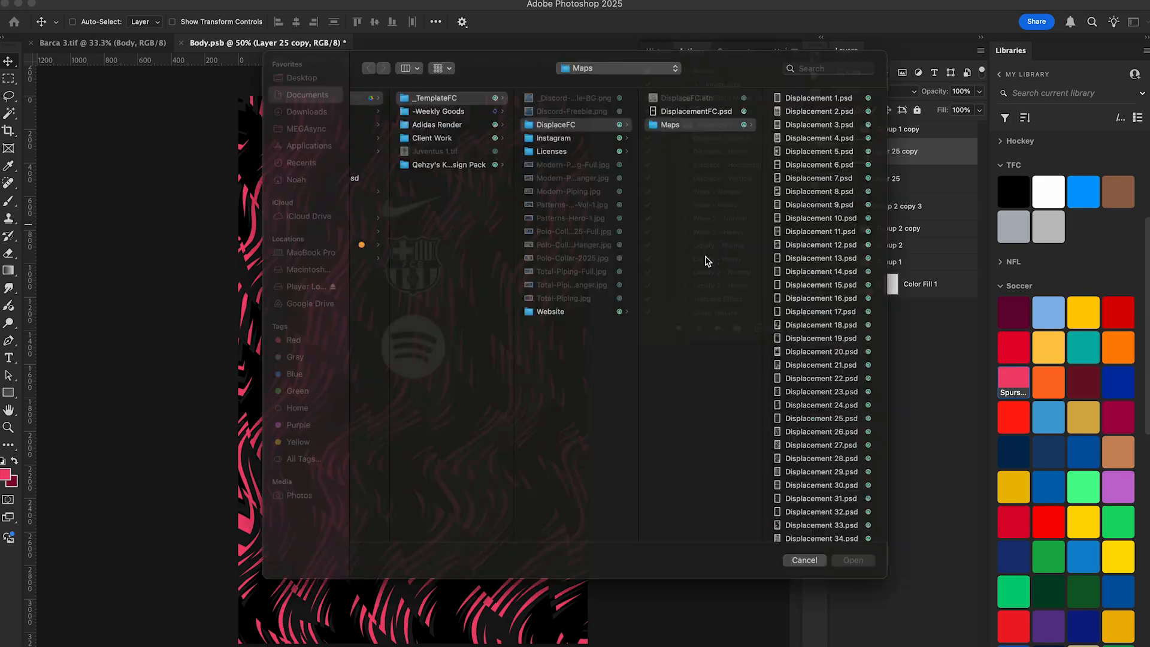
pyautogui.scroll(-2, 718, 497)
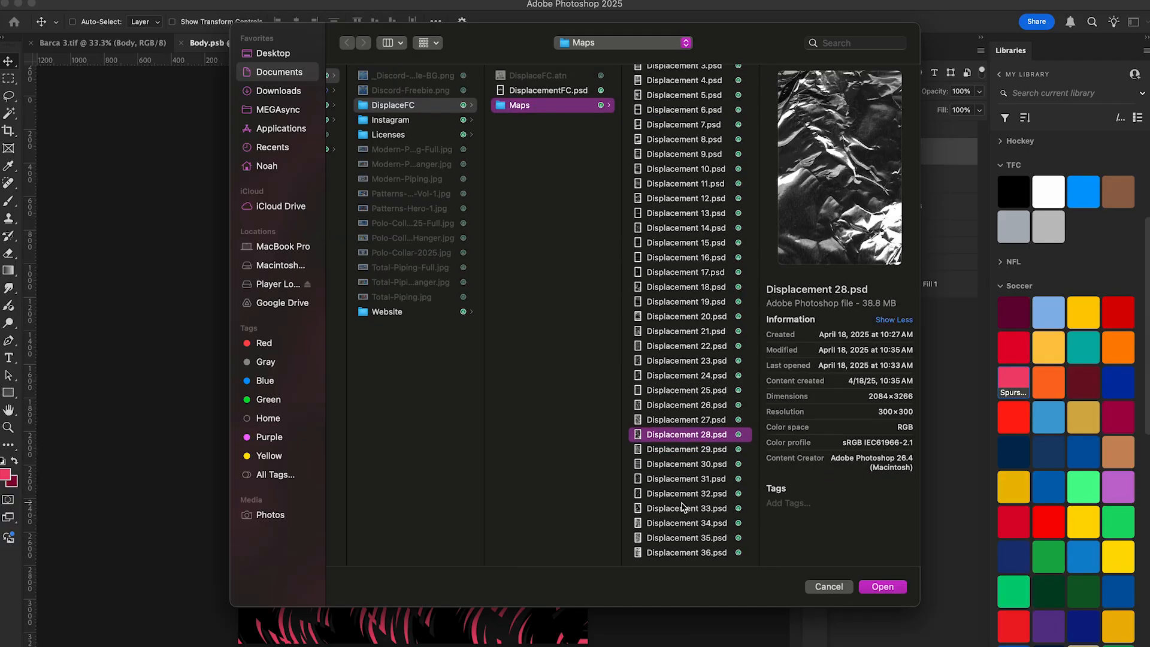
pyautogui.click(676, 509)
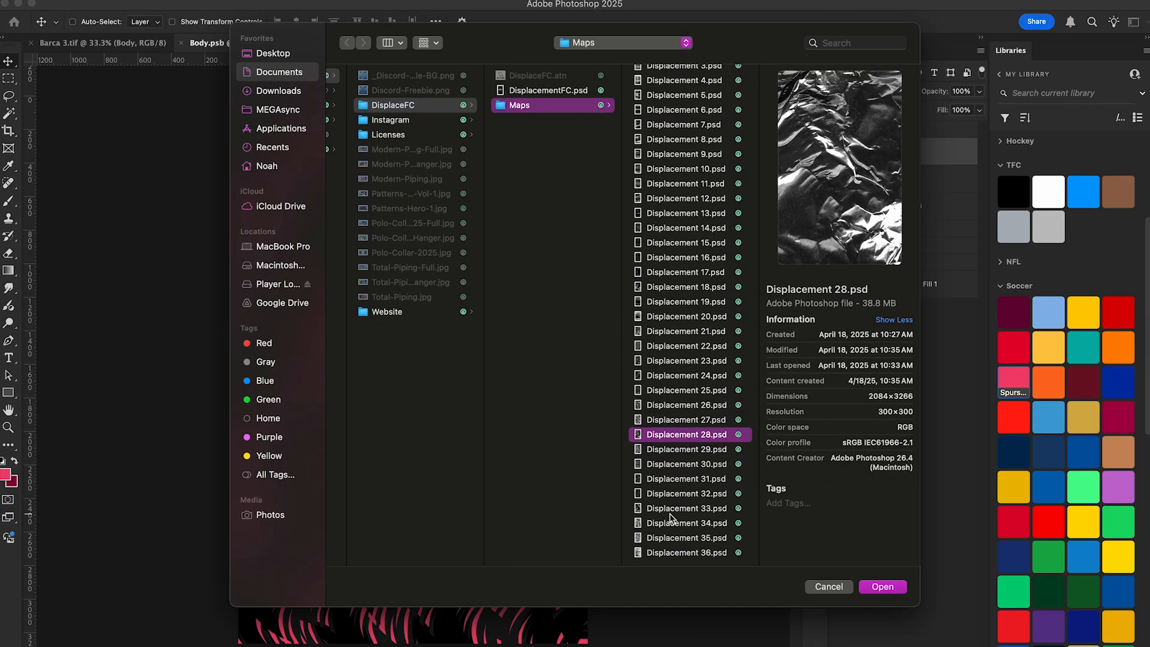
pyautogui.click(879, 588)
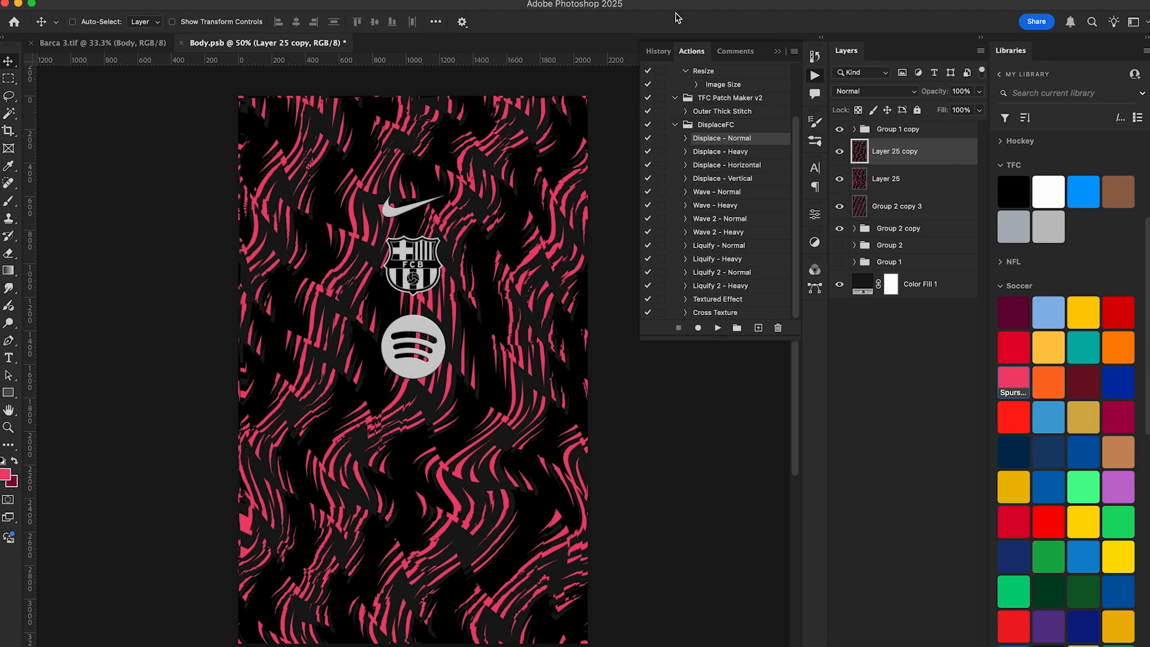
pyautogui.click(778, 52)
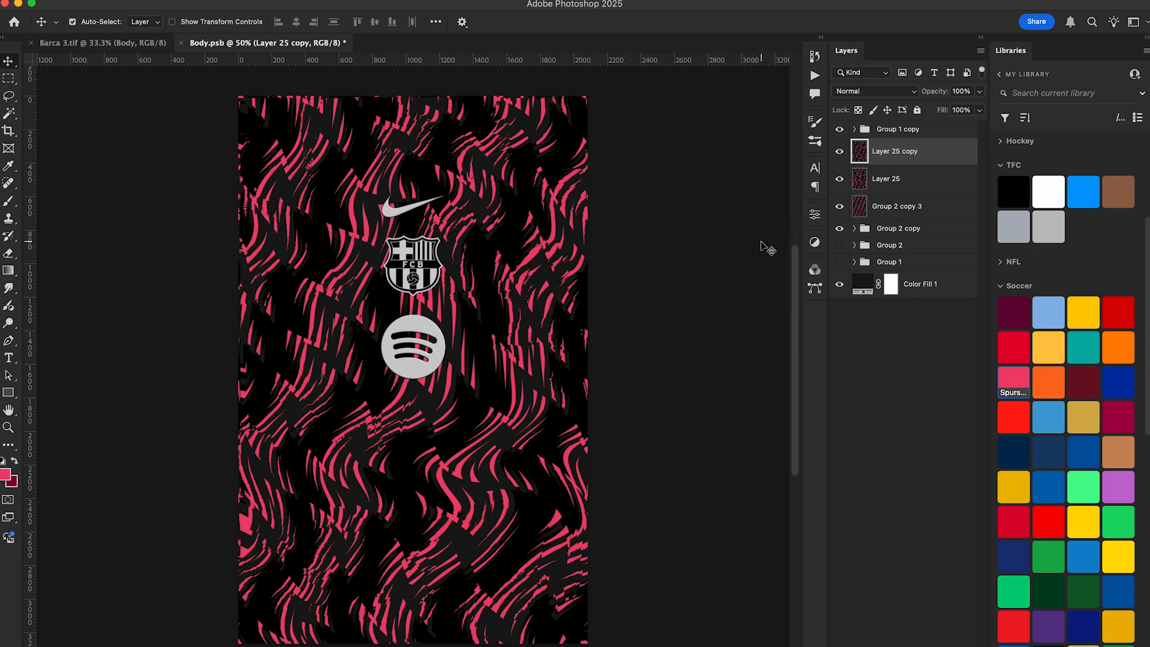
# - Scale the displaced pattern layer up slightly so its rough edges extend past the canvas
pyautogui.press('super+t')
pyautogui.moveTo(589, 373); pyautogui.dragTo(617, 369)
pyautogui.press('Return')
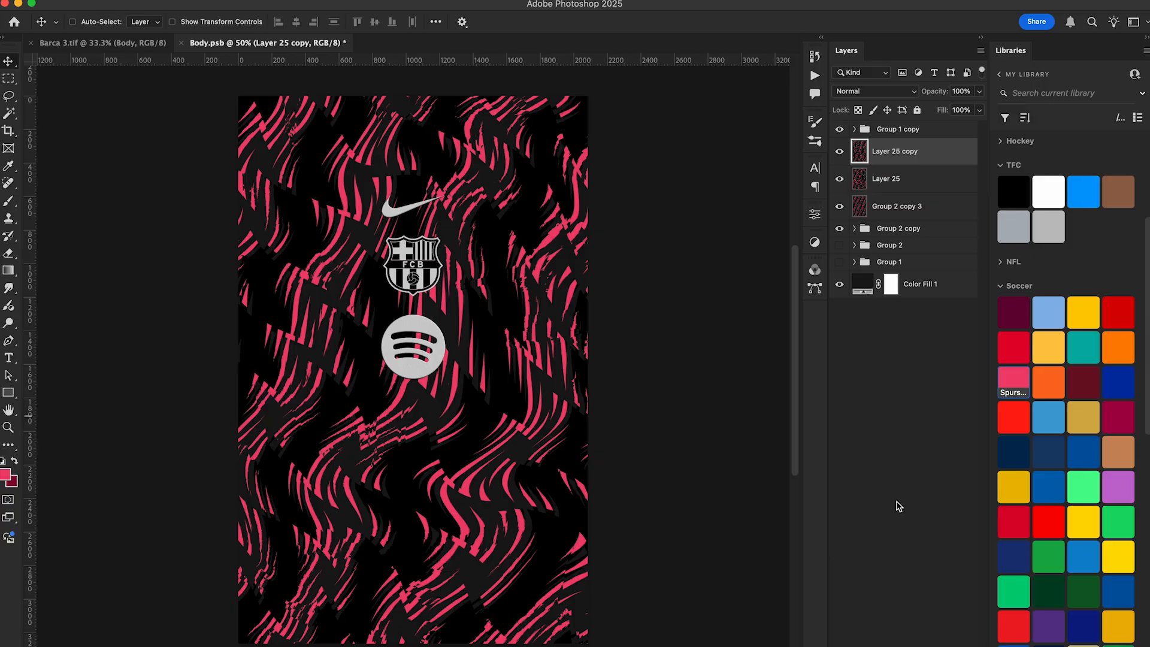
# - Add a layer mask to Layer 25 copy and stamp black shard shapes across the whole pattern with the 2400 px brush
pyautogui.click(891, 646)
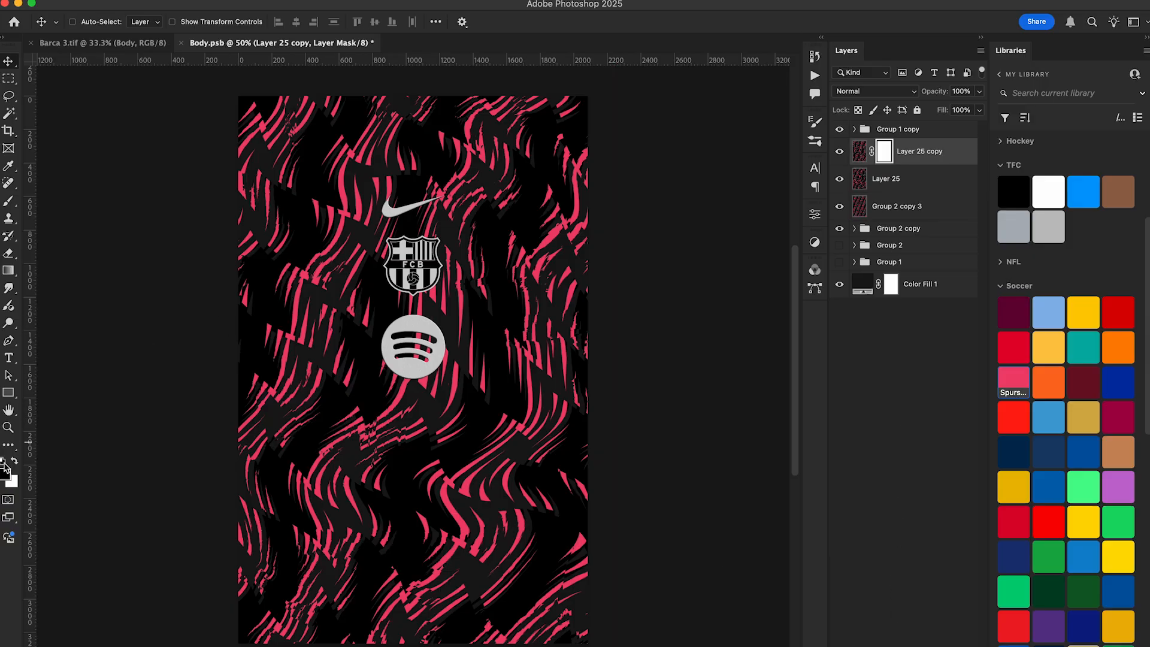
pyautogui.click(10, 201)
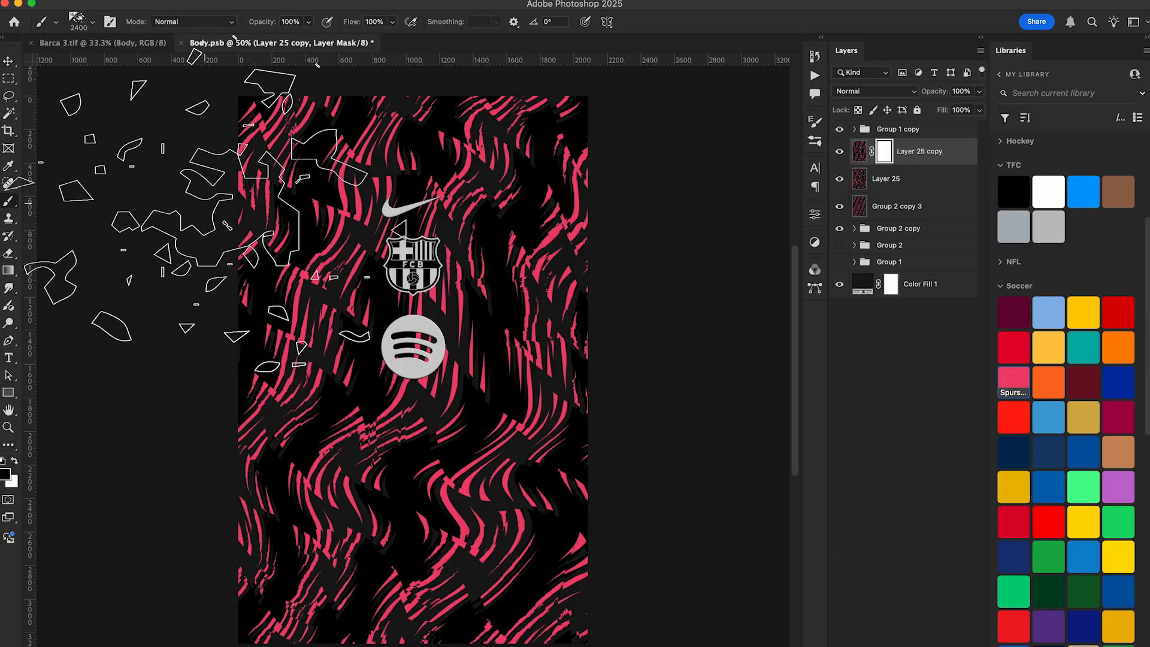
pyautogui.press('super+minus')
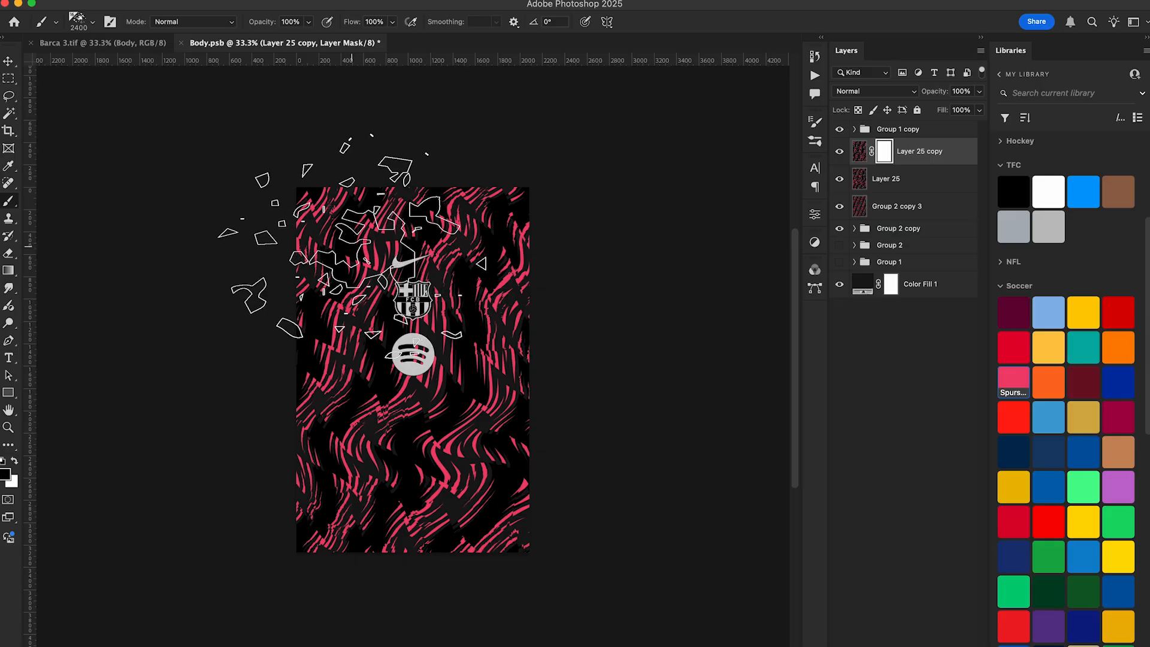
pyautogui.click(345, 240)
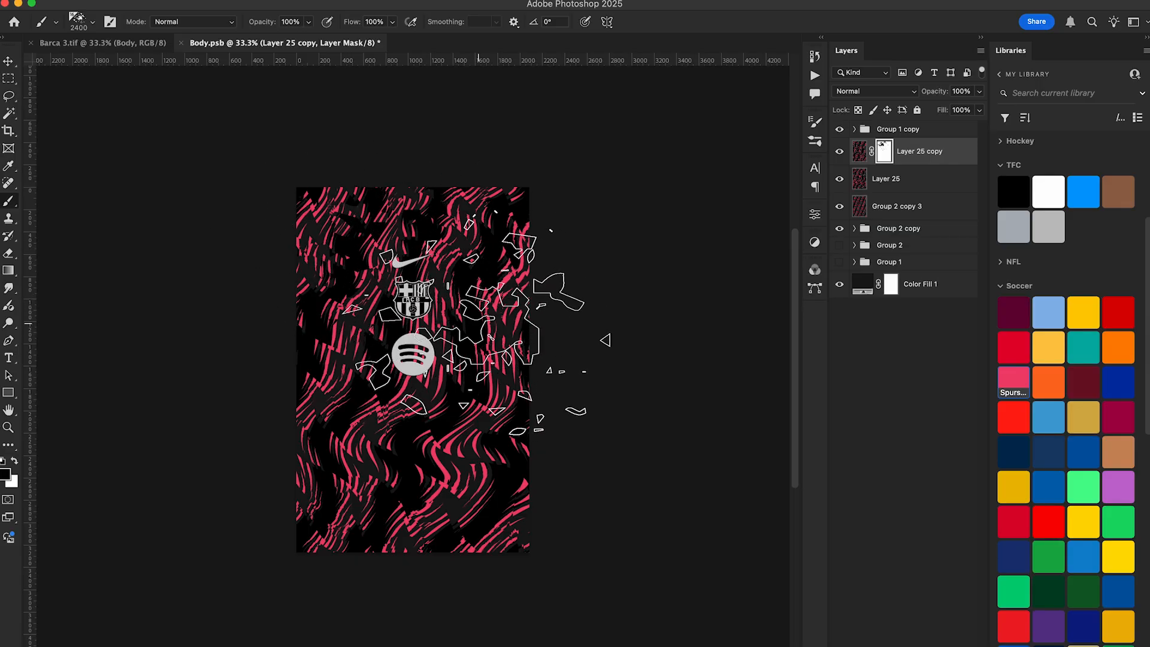
pyautogui.click(466, 323)
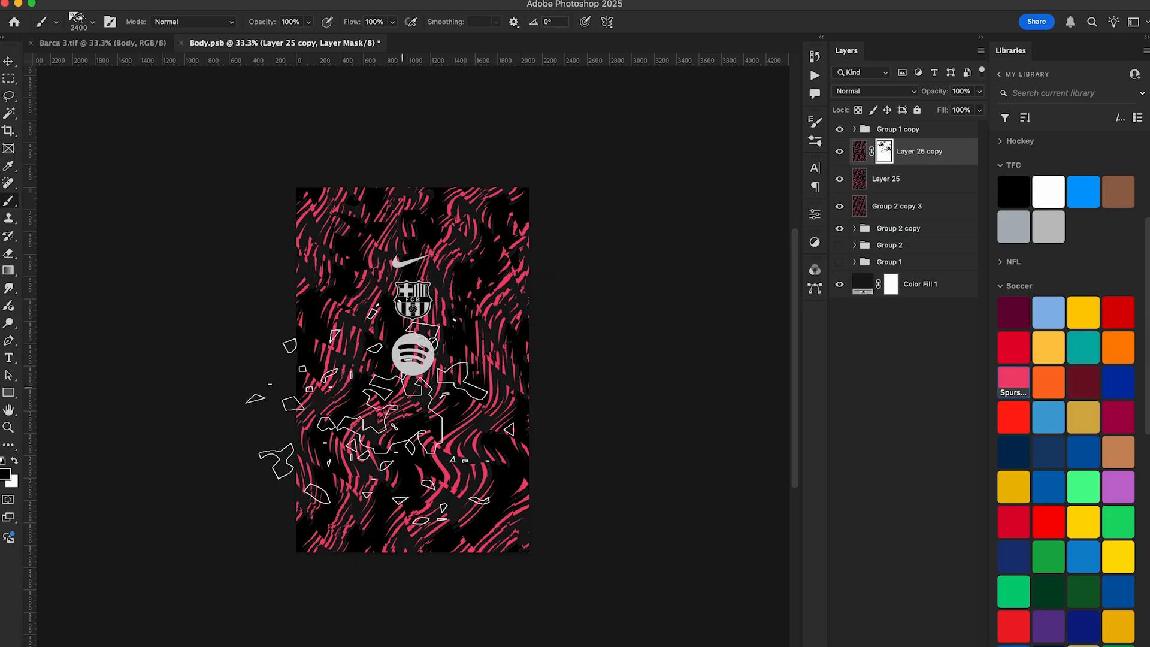
pyautogui.click(345, 440)
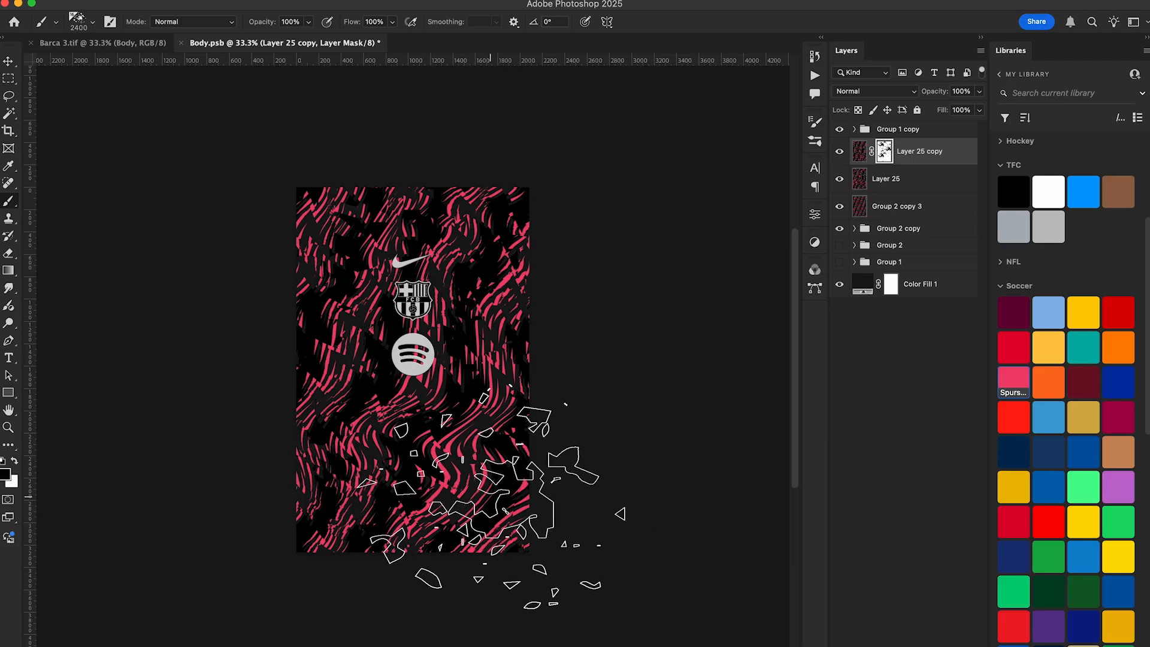
pyautogui.click(9, 60)
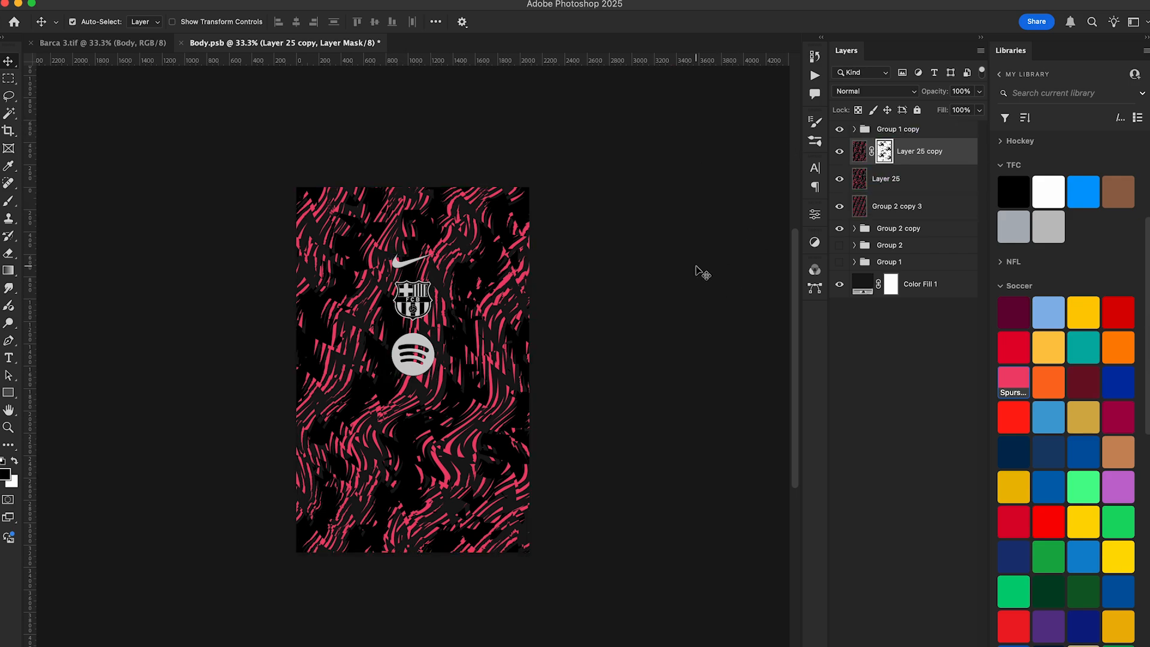
# - Invert the shard mask on Layer 25 copy and check its effect on the pattern
pyautogui.hotkey('ctrl', 'i')
pyautogui.hotkey('ctrl', '+')
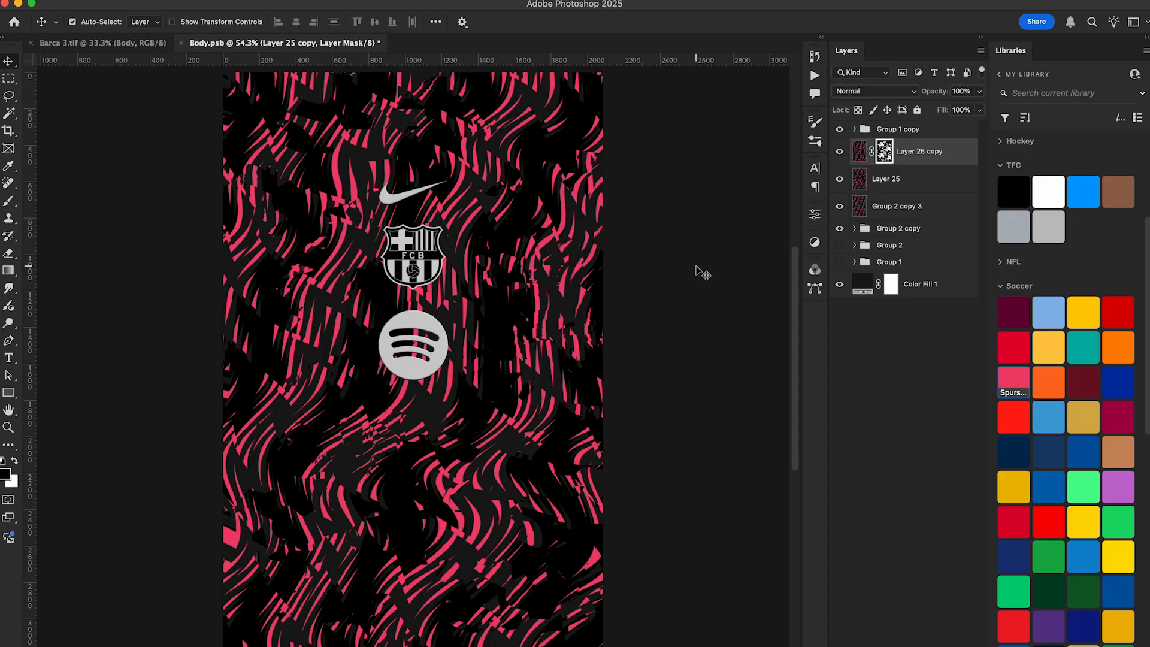
pyautogui.click(839, 152)
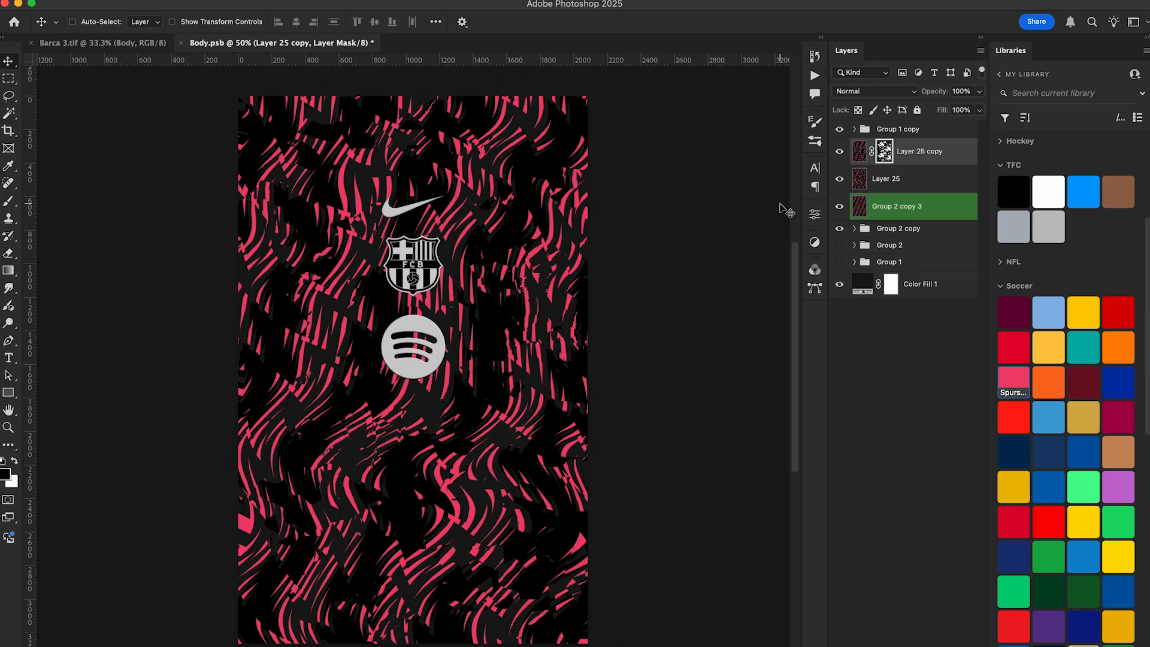
# - Add a black solid color fill above Layer 25 from Layer 25 copy's mask selection, then offset and duplicate the fill
pyautogui.keyDown('super'); pyautogui.click(884, 154); pyautogui.keyUp('super')
pyautogui.click(884, 175)
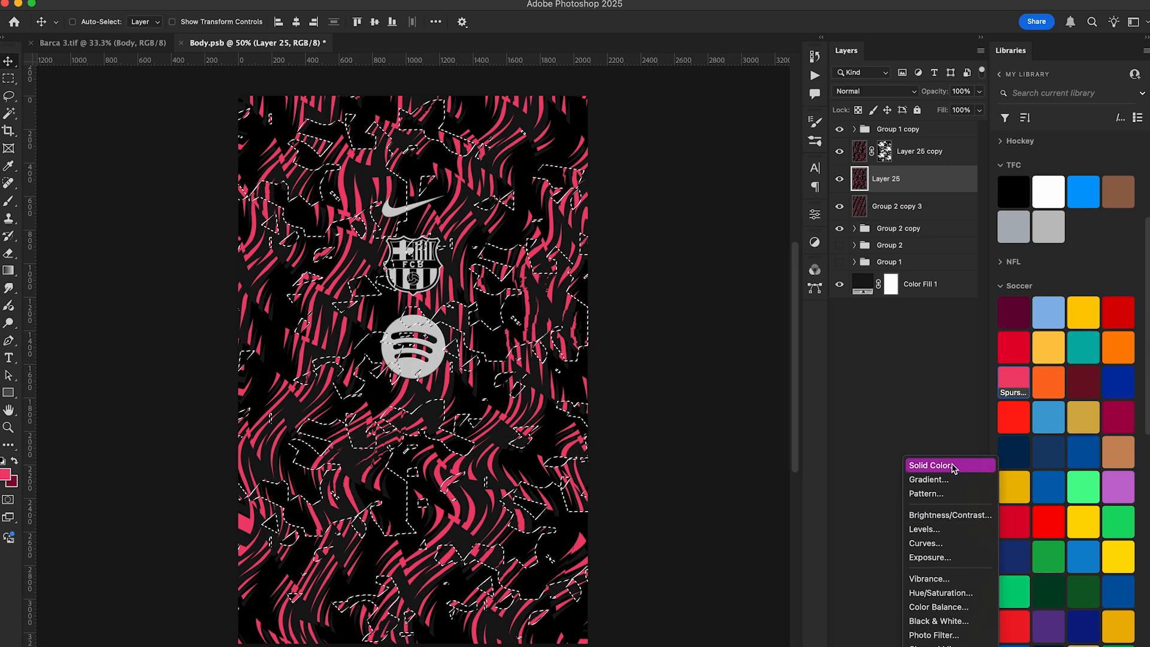
pyautogui.click(952, 466)
pyautogui.moveTo(709, 516); pyautogui.dragTo(650, 641)
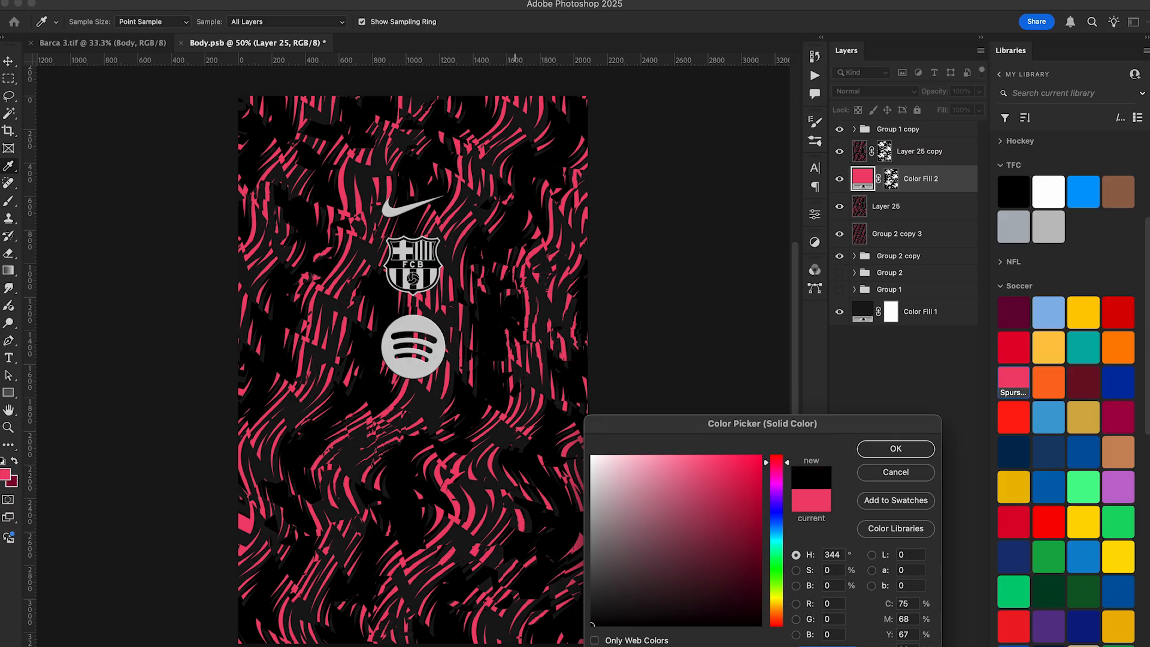
pyautogui.press('Return')
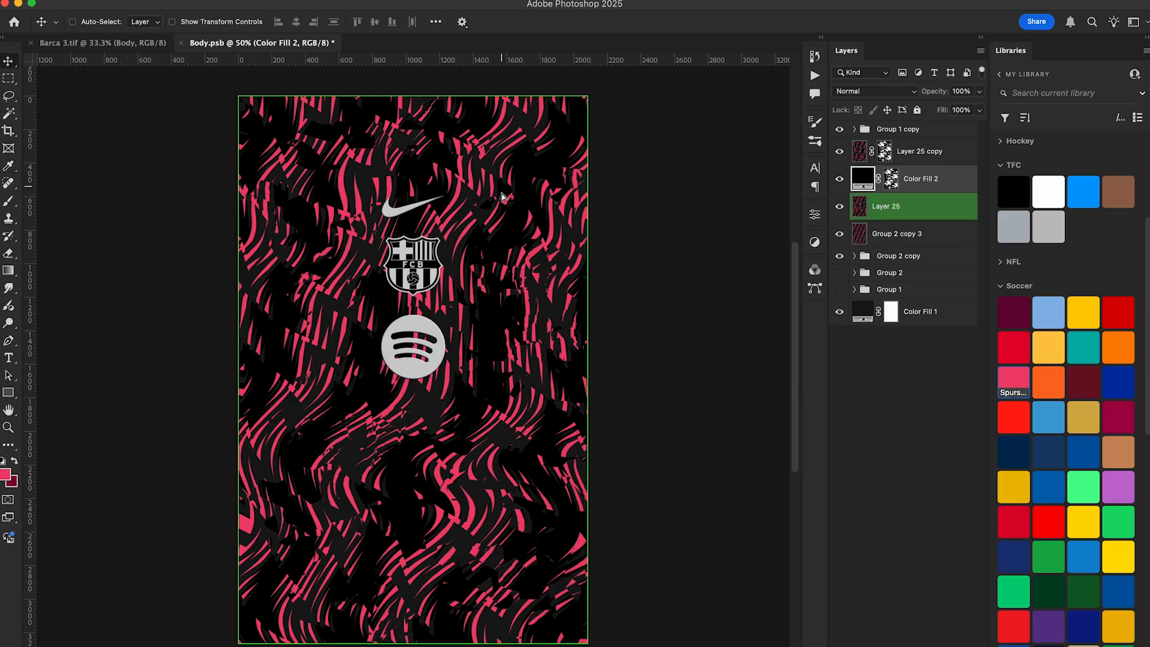
pyautogui.moveTo(506, 191)
pyautogui.mouseDown()
pyautogui.moveTo(503, 204)
pyautogui.moveTo(529, 193)
pyautogui.mouseUp()
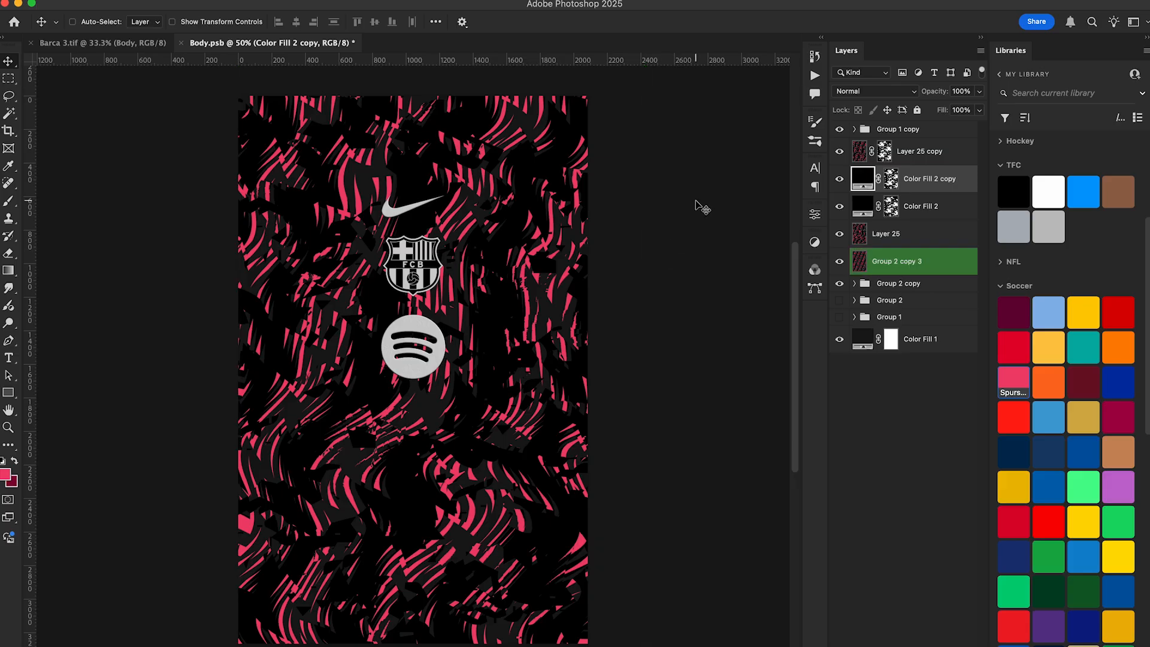
# - Duplicate Group 1 copy 2 from inside Group 2 copy and place the duplicate directly above Layer 25 copy
pyautogui.click(855, 284)
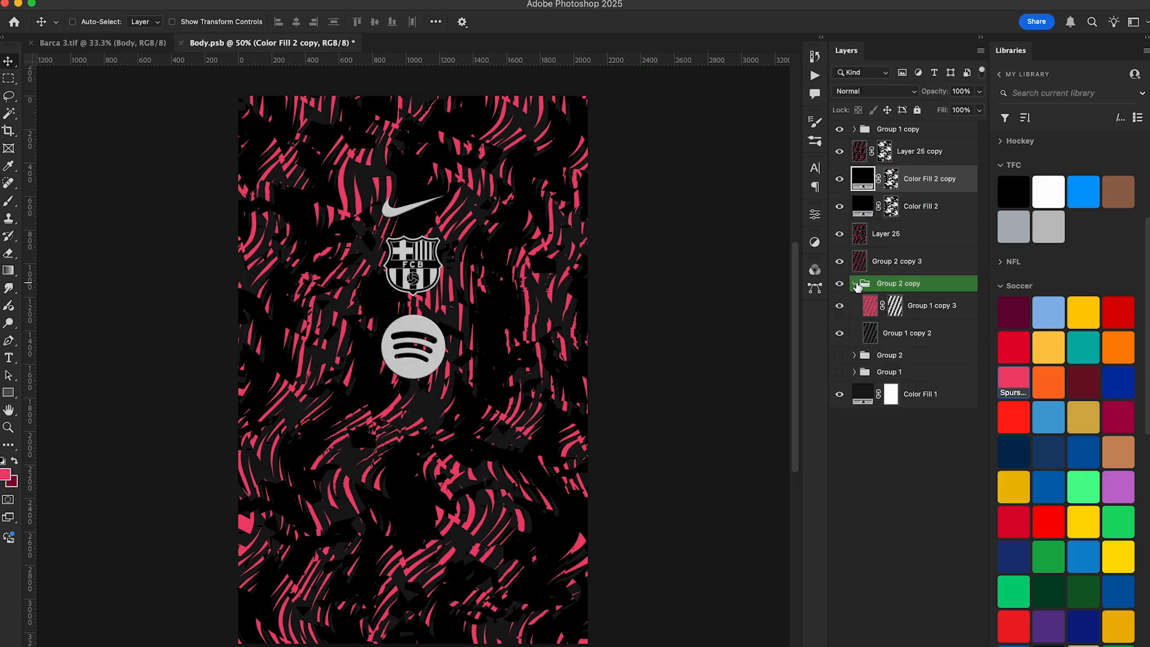
pyautogui.click(923, 336)
pyautogui.press('super+j')
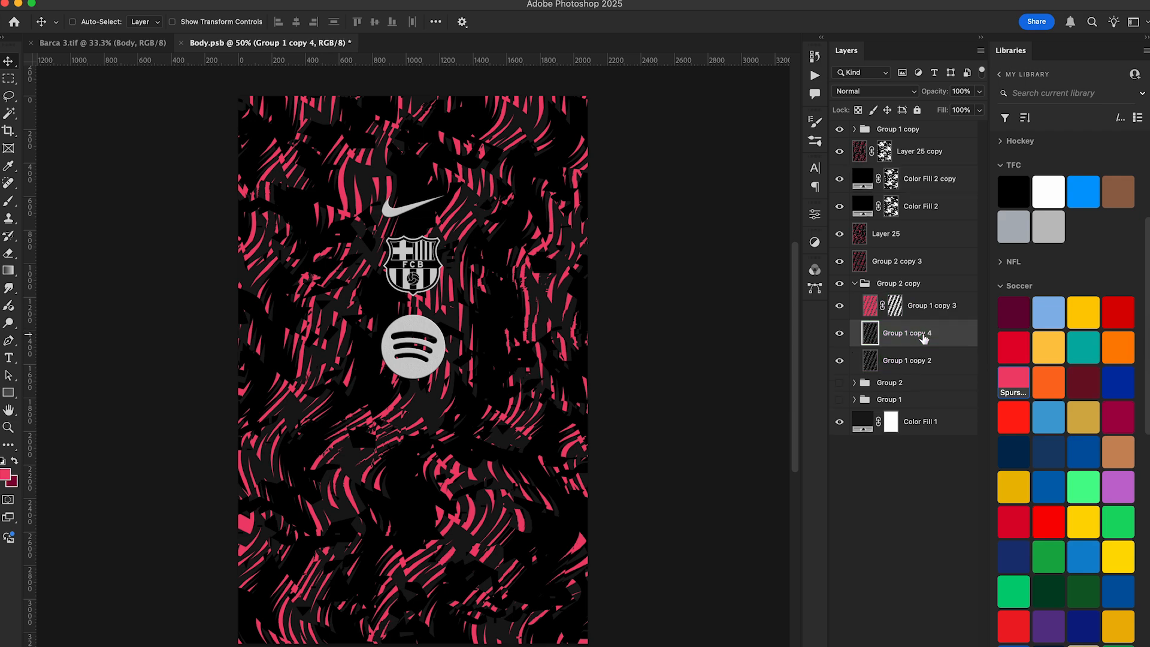
pyautogui.moveTo(923, 333); pyautogui.dragTo(916, 145)
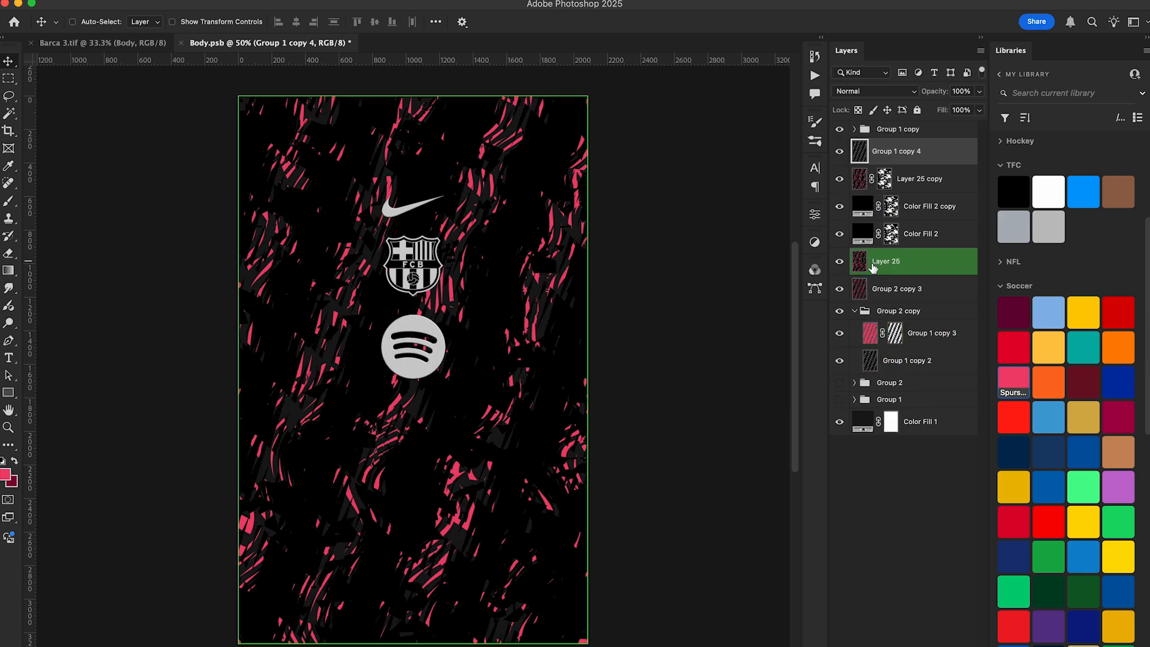
pyautogui.click(854, 311)
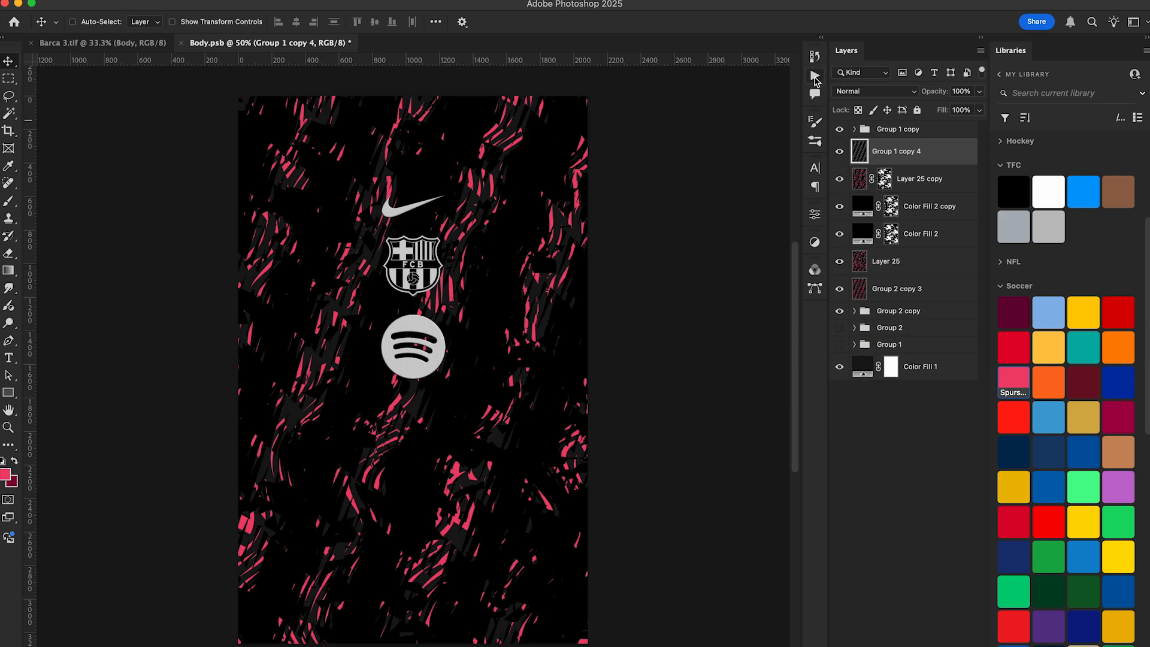
# - Distort Group 1 copy 4 with the DisplaceFC actions Liquify 2 - Heavy and Wave 2 - Heavy
pyautogui.click(815, 76)
pyautogui.click(720, 286)
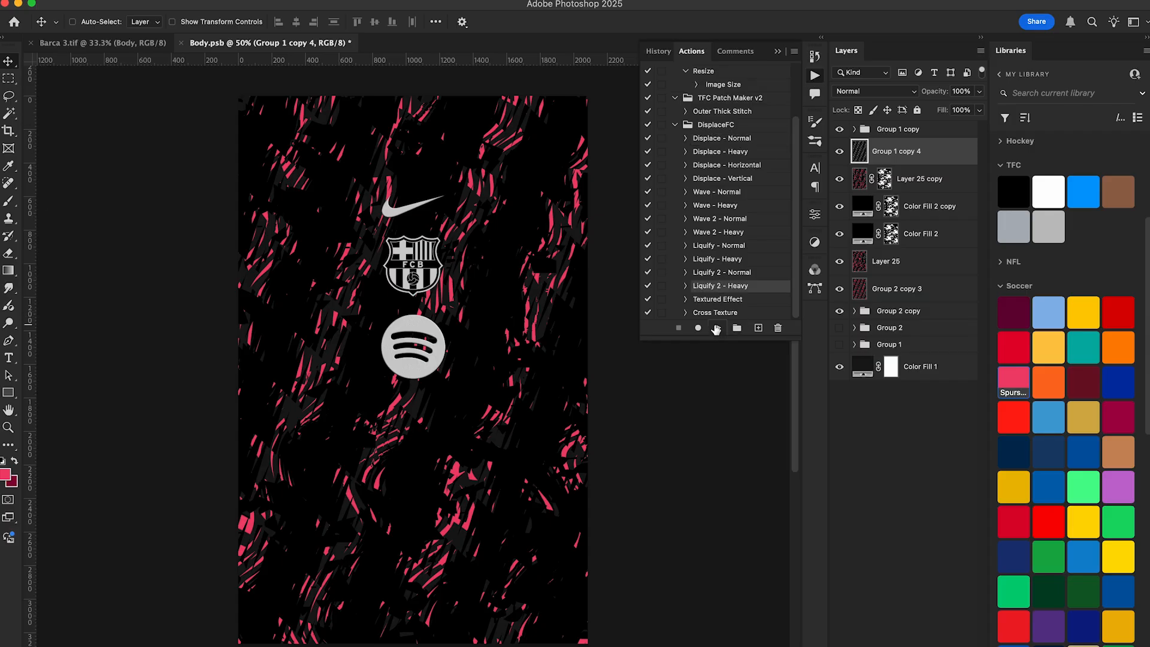
pyautogui.click(721, 233)
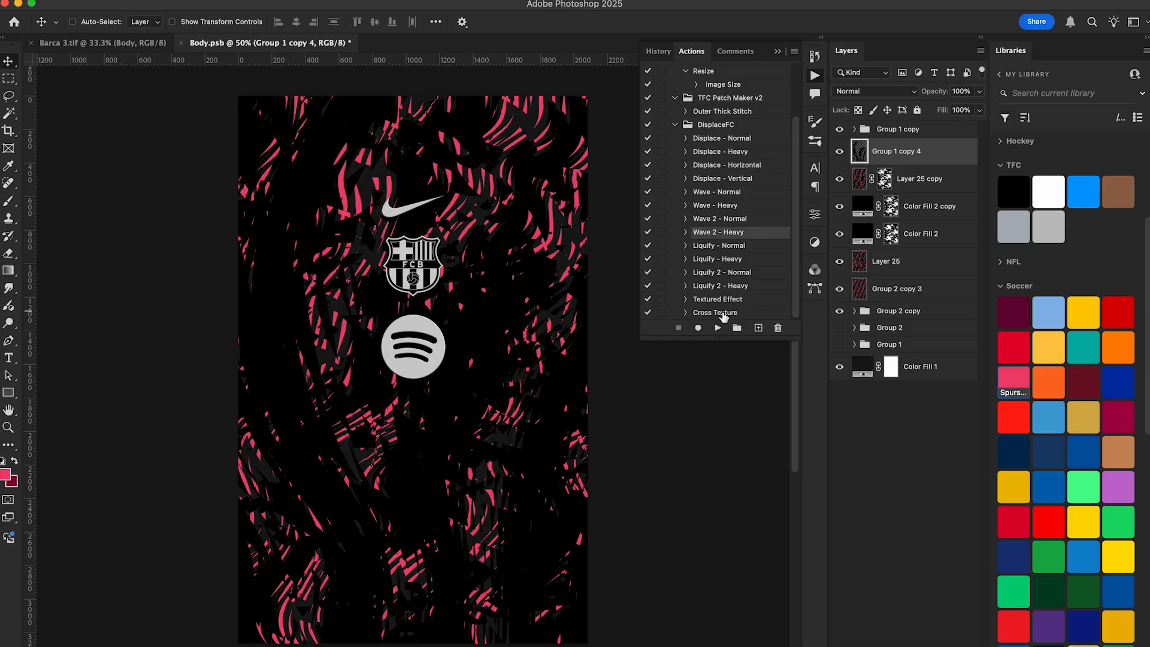
pyautogui.click(778, 52)
# - Mask Group 1 copy 4 with its own outline, invert the mask, and shift the unlinked mask slightly up and left
pyautogui.keyDown('super'); pyautogui.click(860, 157); pyautogui.keyUp('super')
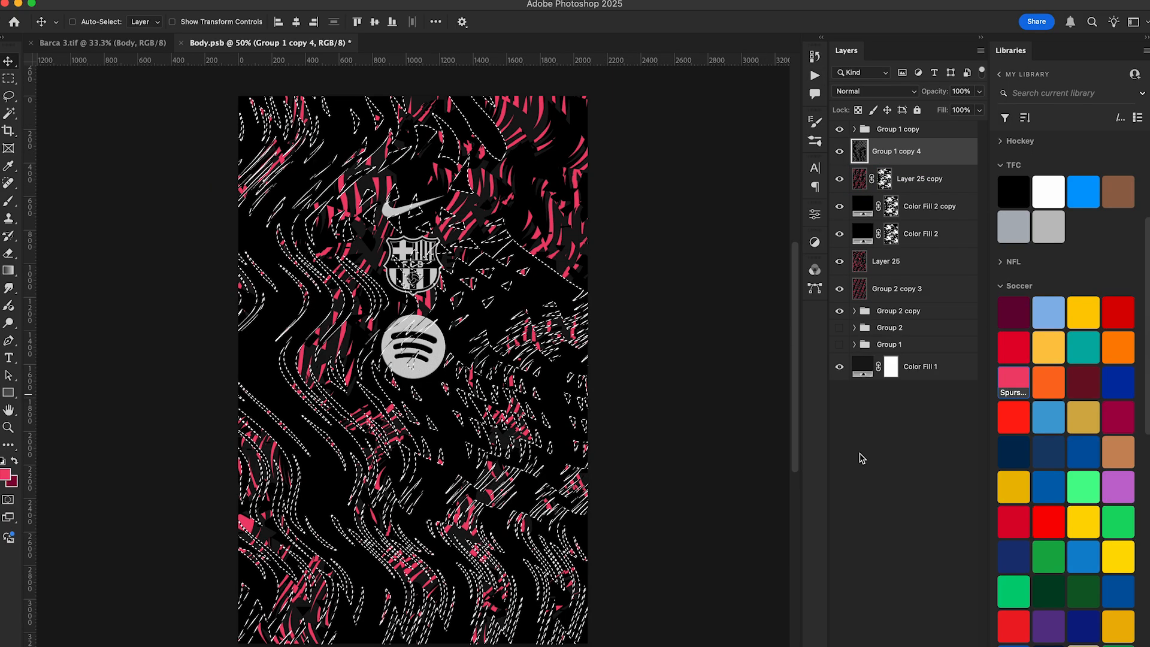
pyautogui.click(890, 646)
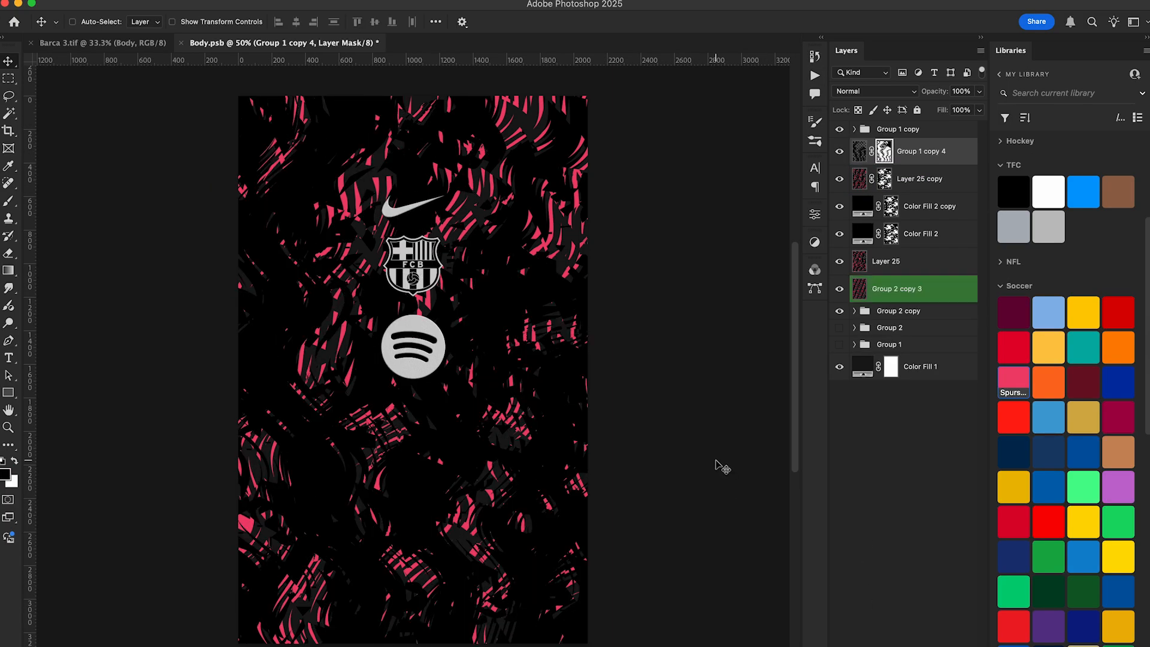
pyautogui.press('super+i')
pyautogui.click(871, 151)
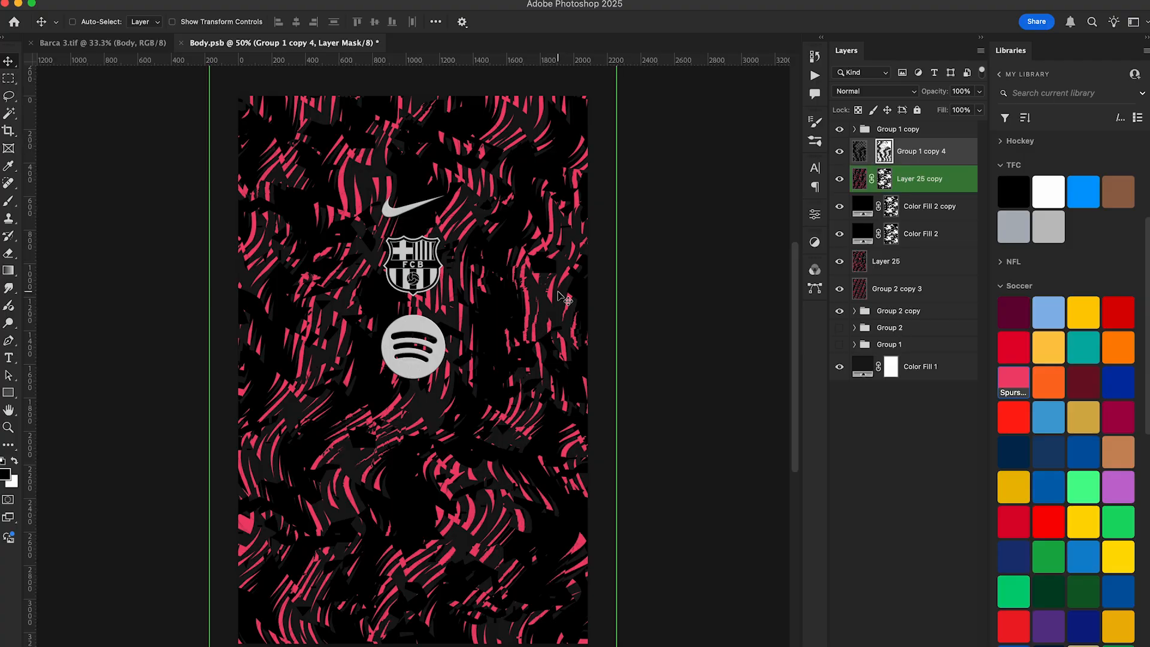
pyautogui.moveTo(560, 296); pyautogui.dragTo(542, 282)
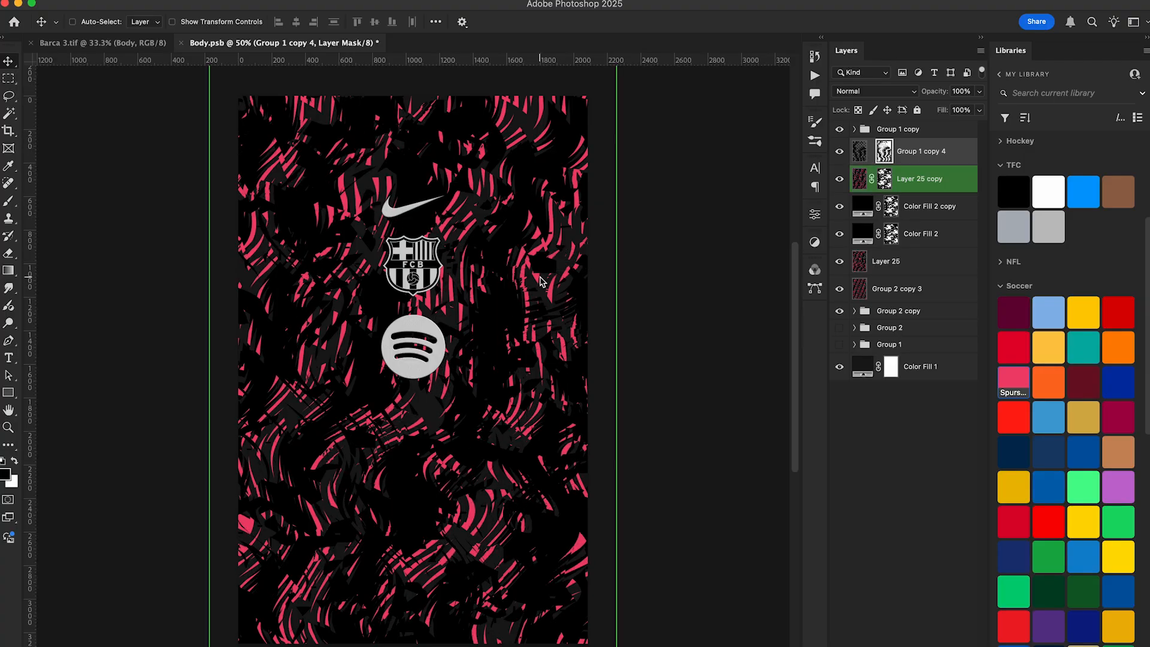
# - Raise the Lightness of the Group 1 copy 4 artwork to +9 with Hue/Saturation
pyautogui.click(859, 151)
pyautogui.press('super+u')
pyautogui.moveTo(706, 446); pyautogui.dragTo(713, 449)
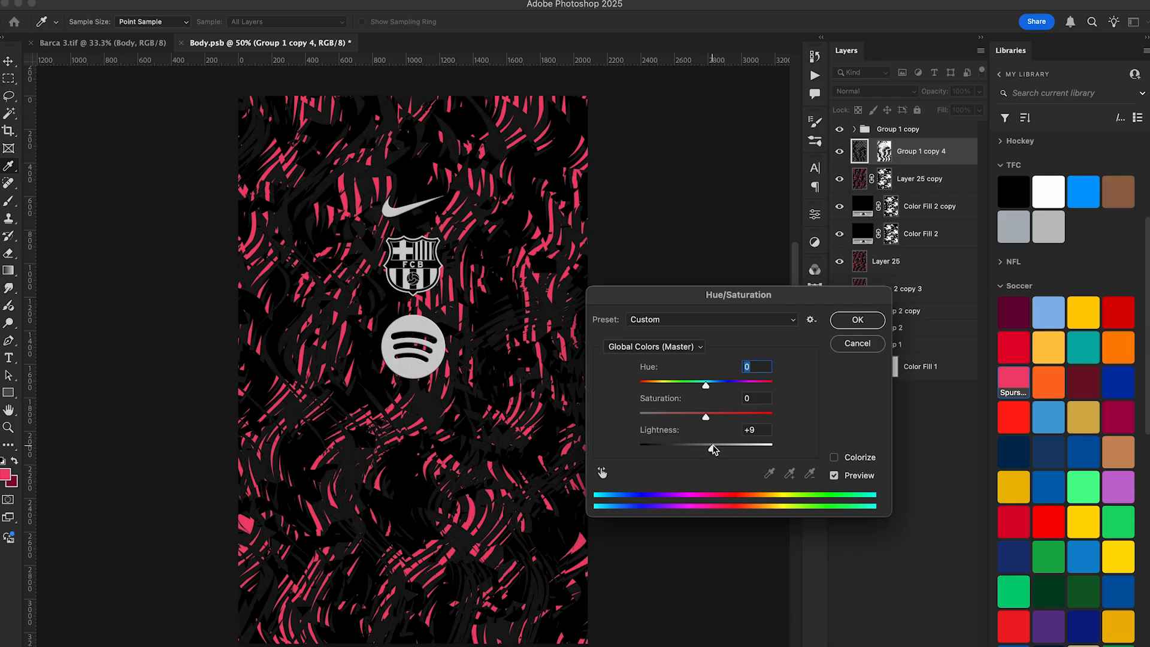
pyautogui.click(858, 320)
pyautogui.press('v')
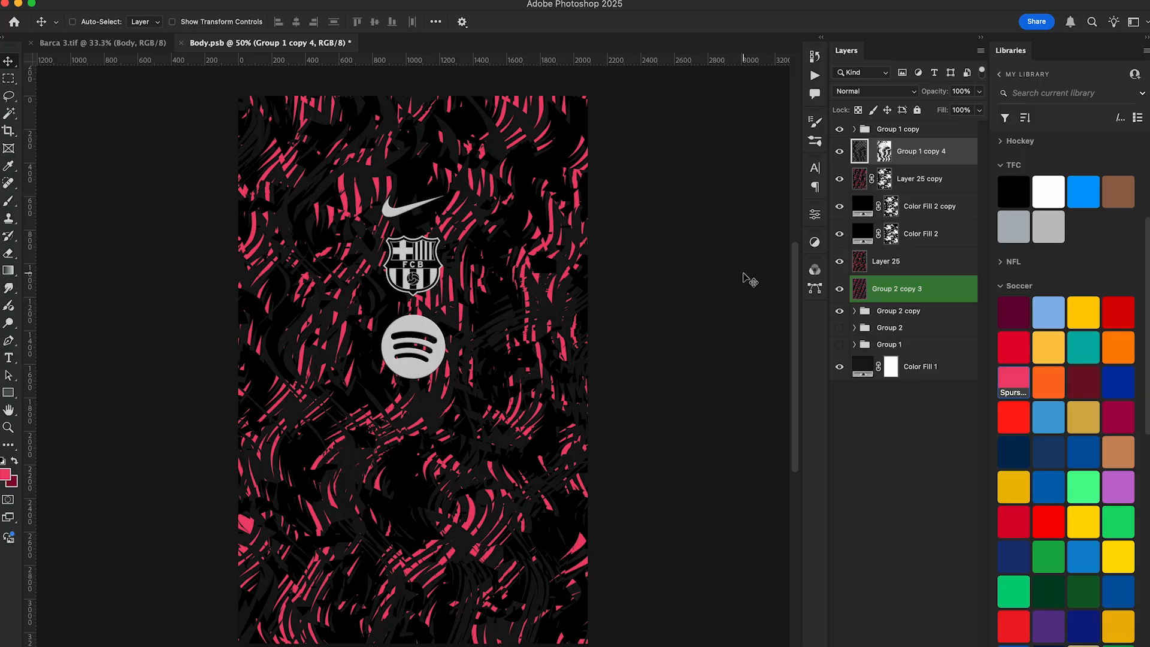
# - Create a new layer above Group 1 copy 4 and stamp black shard shapes across it with the 2400 px brush
pyautogui.press('alt+shift+super+n')
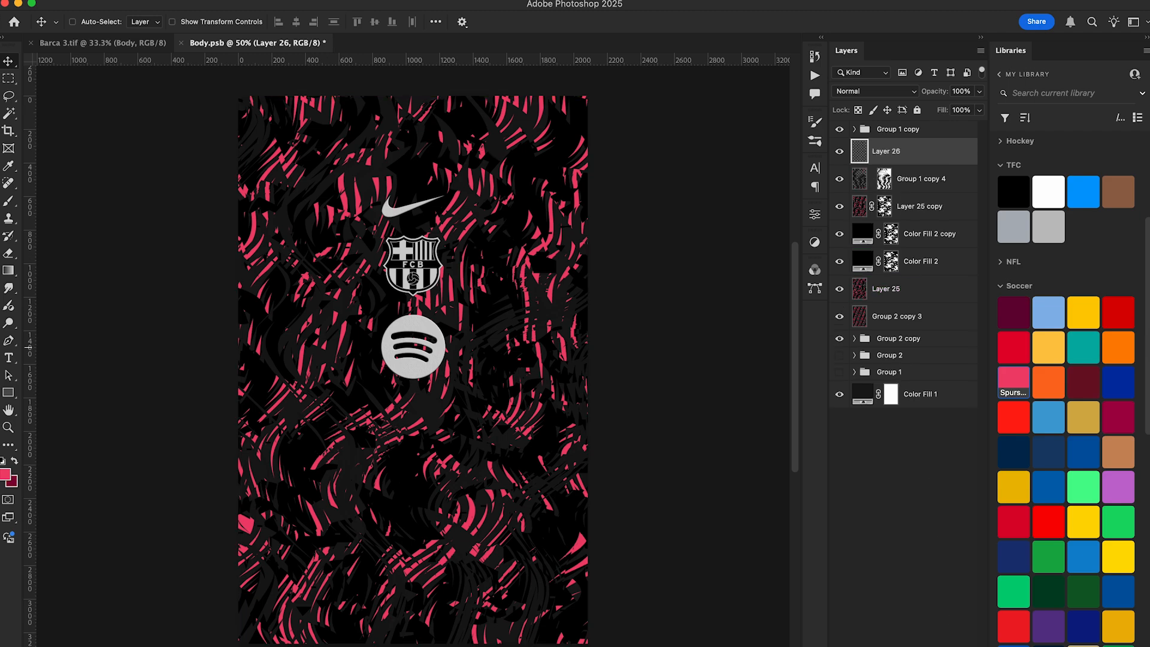
pyautogui.click(6, 475)
pyautogui.moveTo(641, 537); pyautogui.dragTo(521, 640)
pyautogui.press('Return')
pyautogui.click(11, 202)
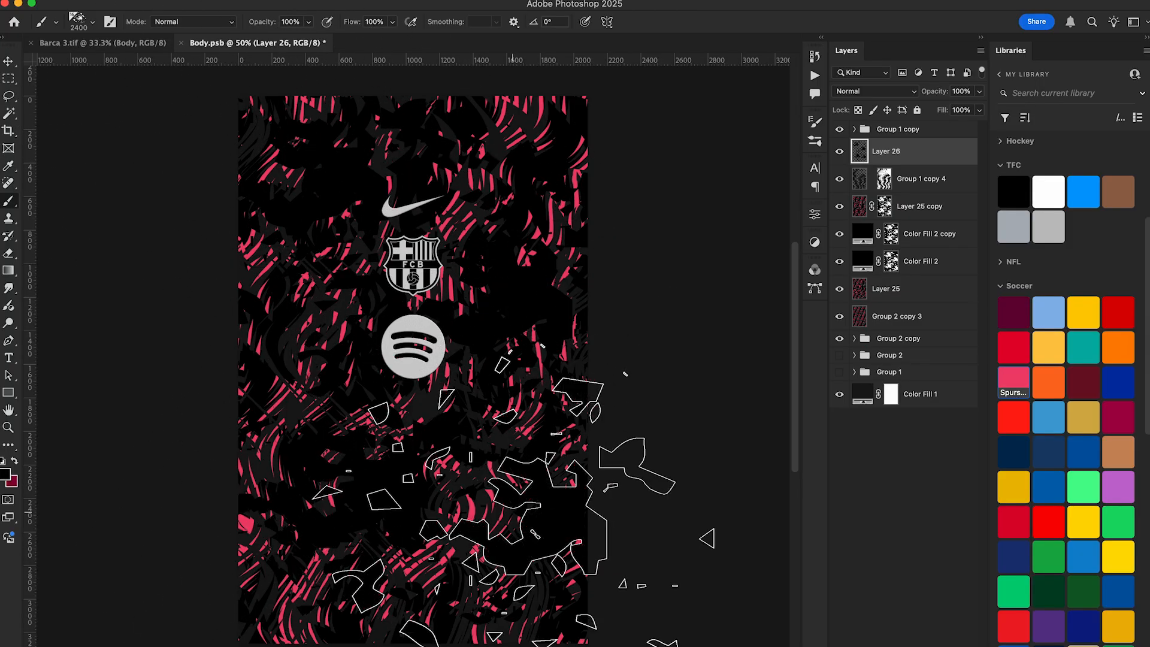
pyautogui.press('v')
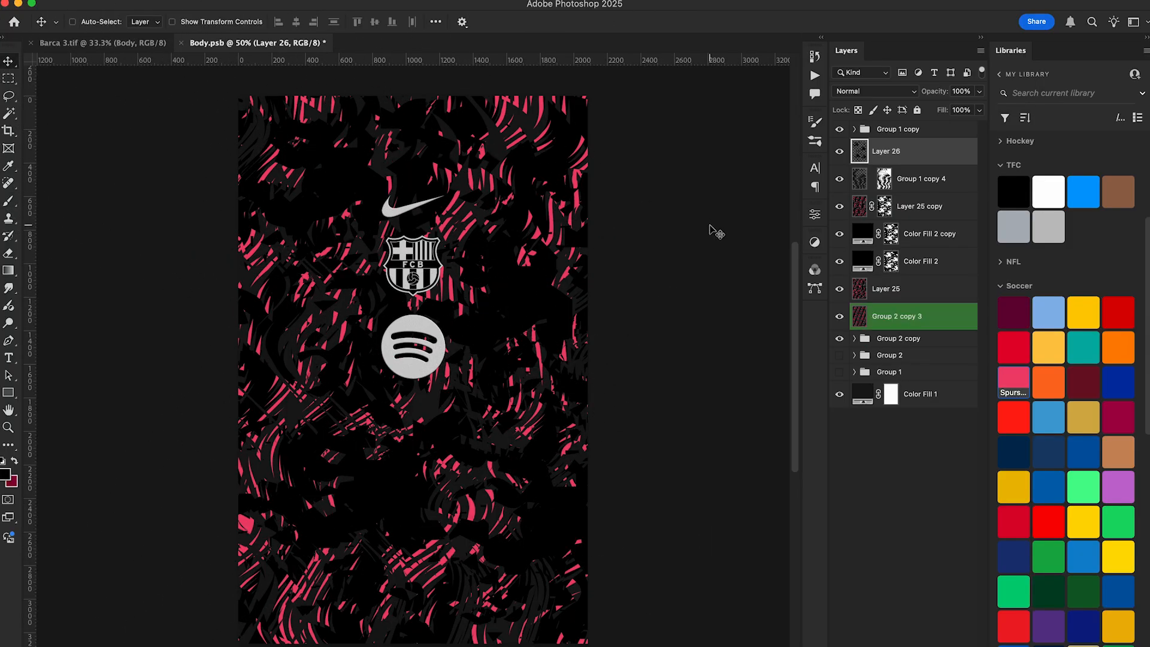
# - Distort the black shards on Layer 26 with the Wave 2 - Heavy, Liquify - Heavy and Liquify 2 - Normal actions
pyautogui.click(814, 75)
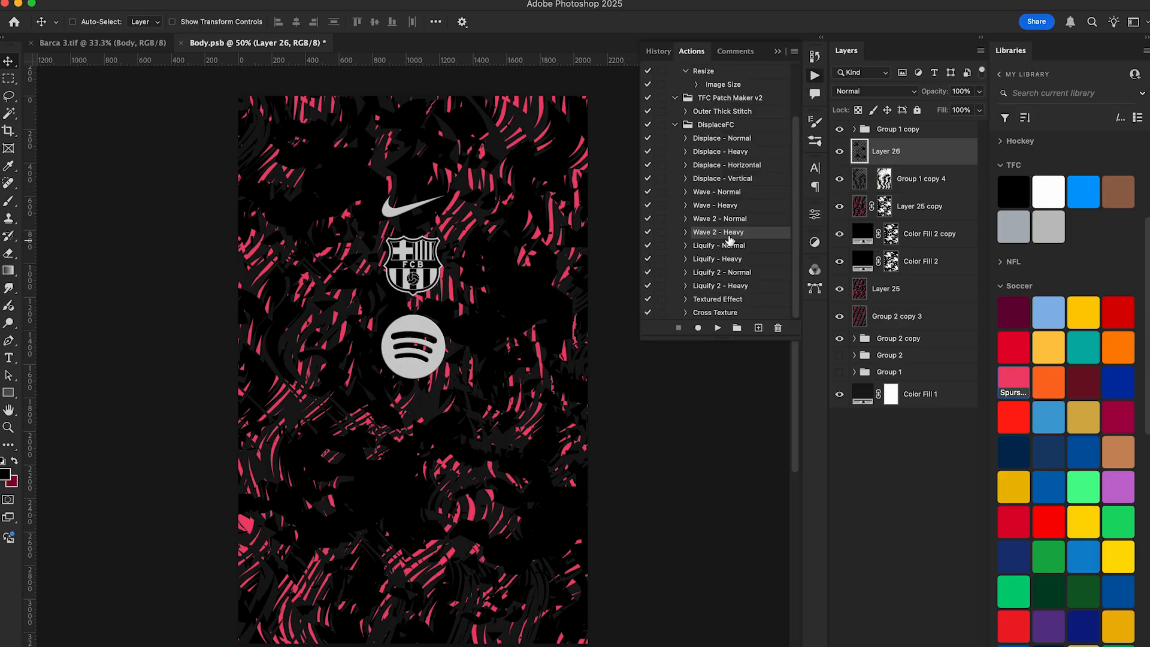
pyautogui.click(718, 328)
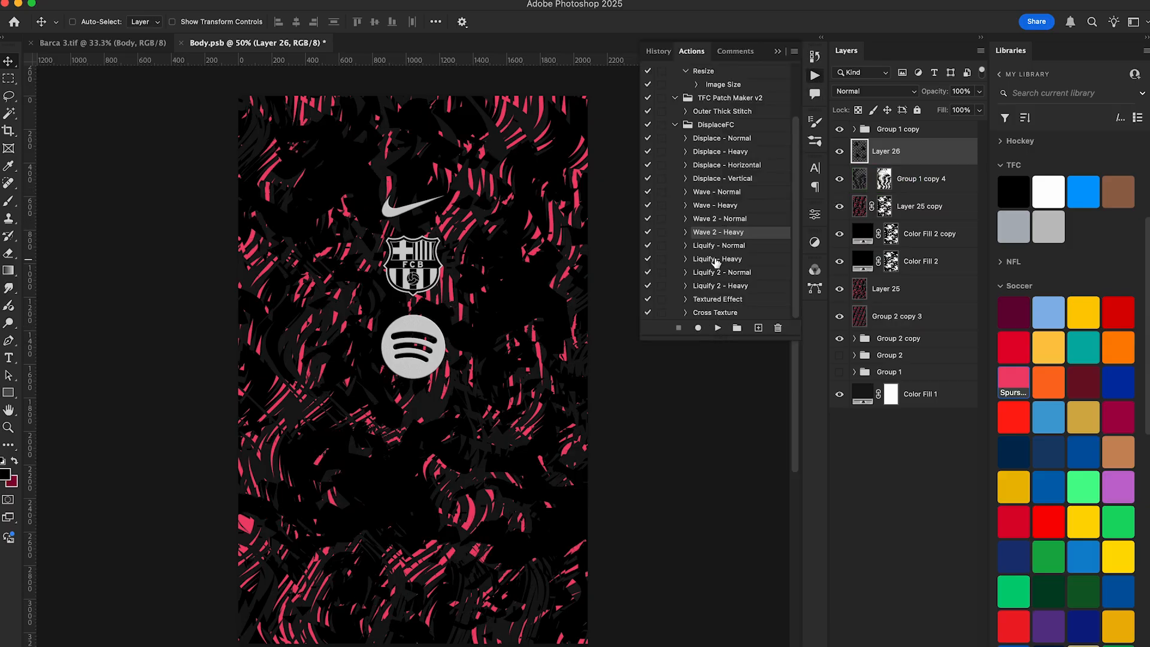
pyautogui.click(715, 265)
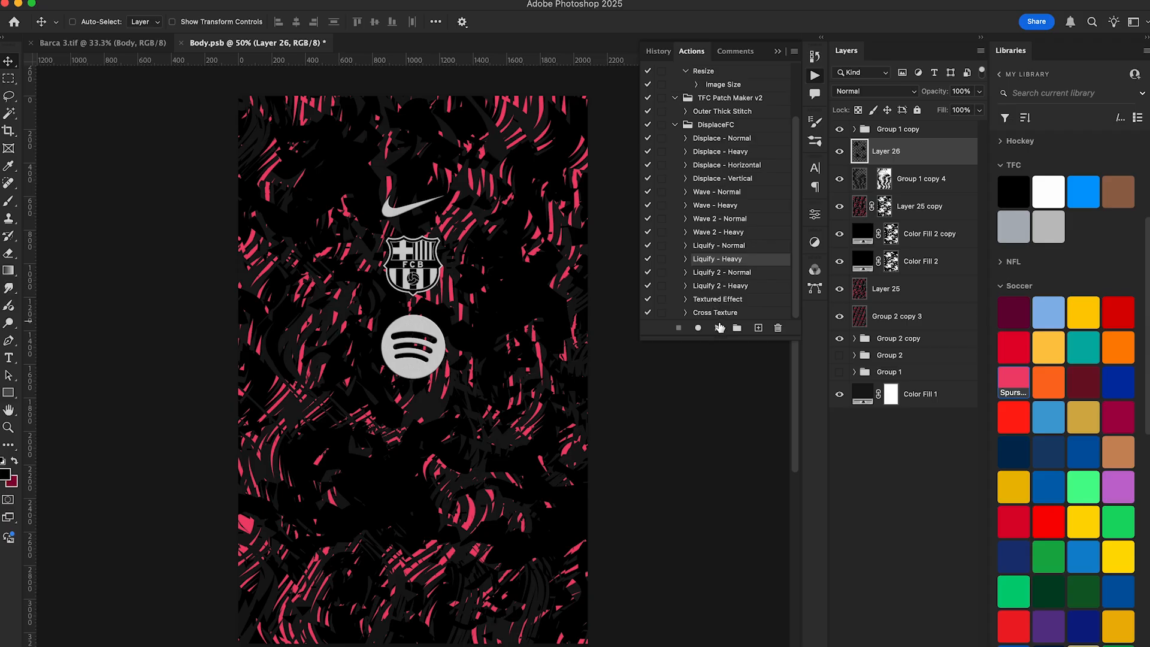
pyautogui.click(721, 272)
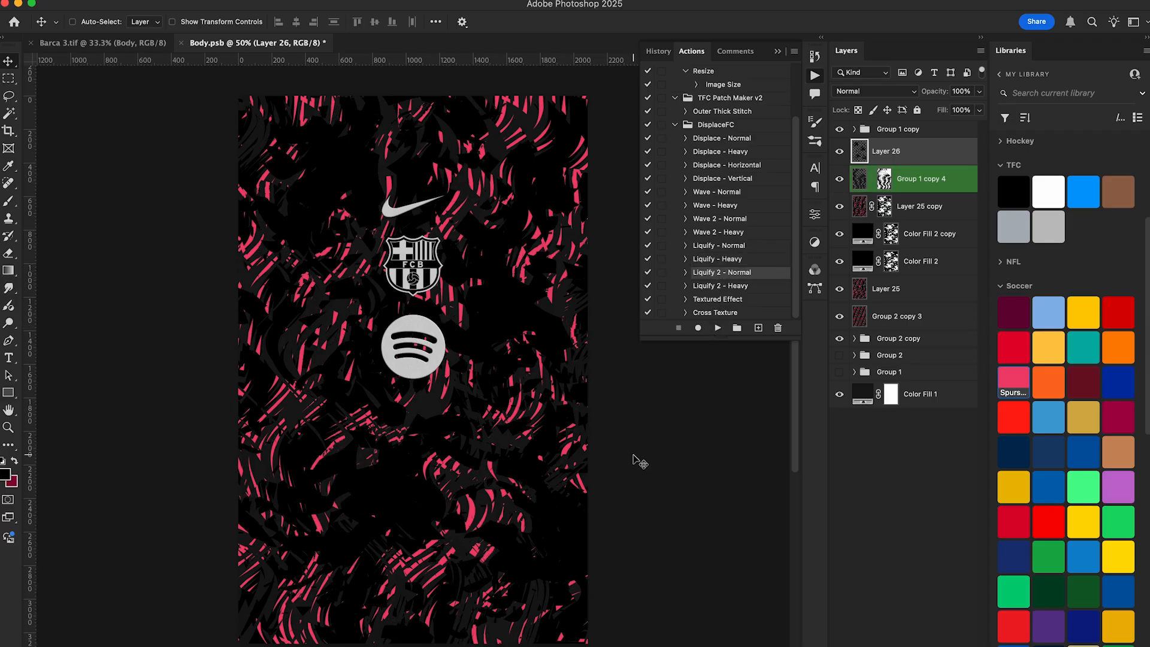
pyautogui.click(779, 53)
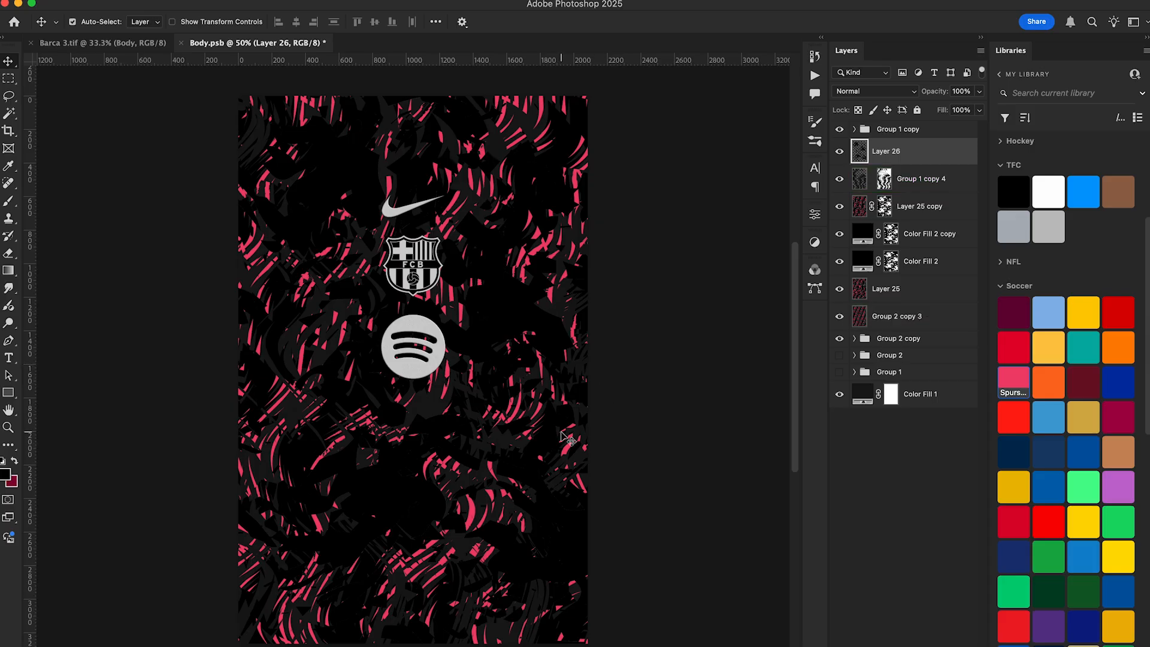
# - Scale the distorted black shard layer up slightly past the canvas edges
pyautogui.press('super+t')
pyautogui.moveTo(587, 375)
pyautogui.mouseDown()
pyautogui.moveTo(623, 372)
pyautogui.moveTo(604, 373)
pyautogui.mouseUp()
pyautogui.press('Return')
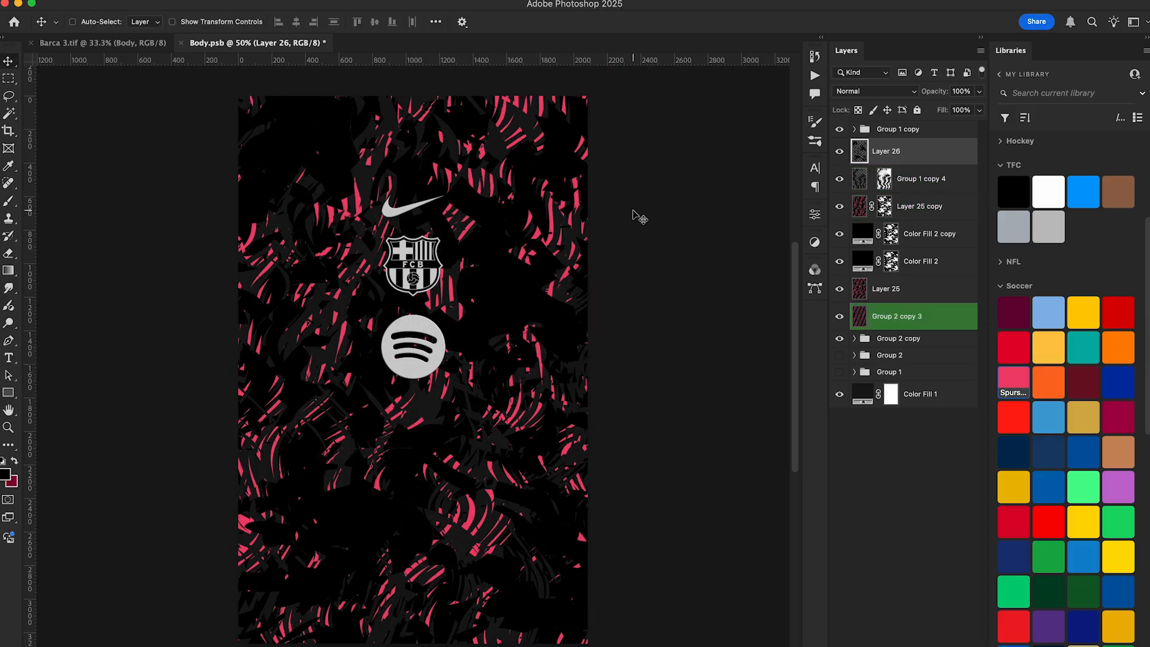
# - Create a merged copy of all layers from Layer 26 down to Color Fill 1
pyautogui.keyDown('shift'); pyautogui.click(921, 395); pyautogui.keyUp('shift')
pyautogui.hotkey('ctrl', 'alt', 'e')
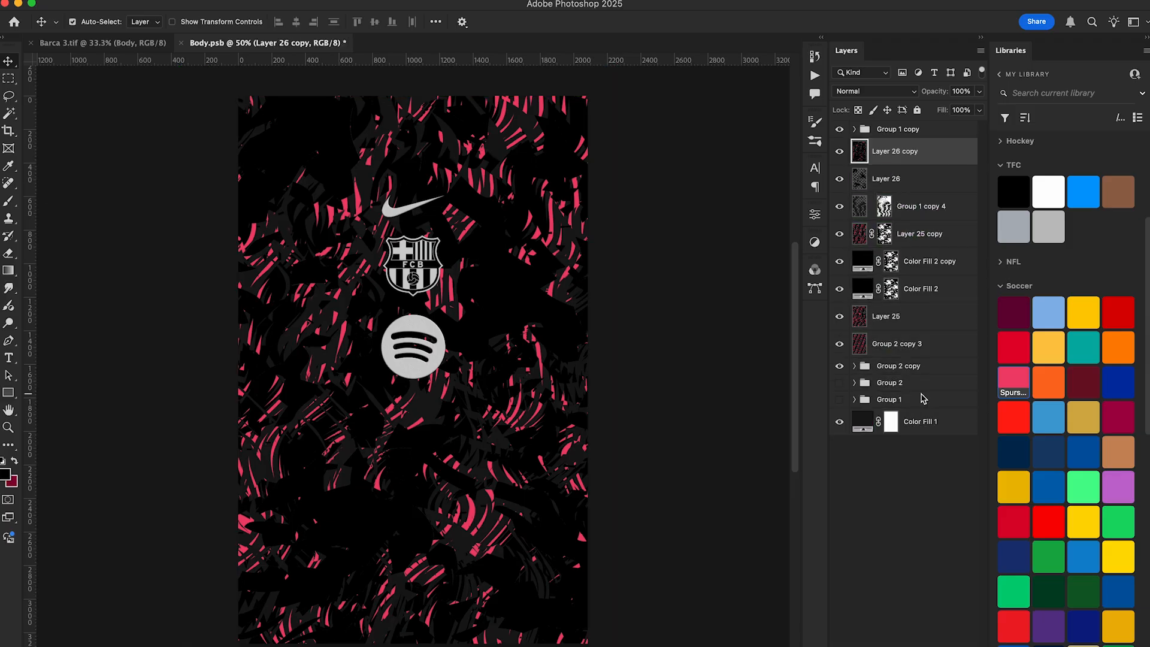
# - Copy the merged pattern to a new layer, then duplicate it and blur the duplicate with a 21.9-pixel Gaussian Blur
pyautogui.hotkey('ctrl', 'alt', 'shift', 'e')
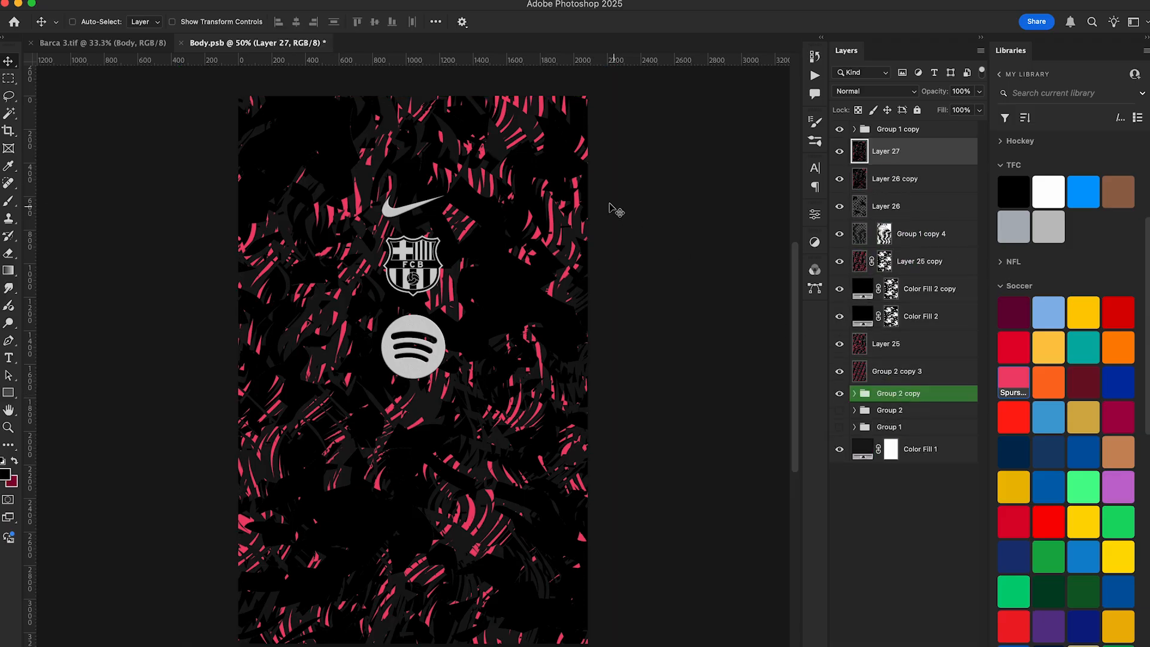
pyautogui.hotkey('ctrl', 'j')
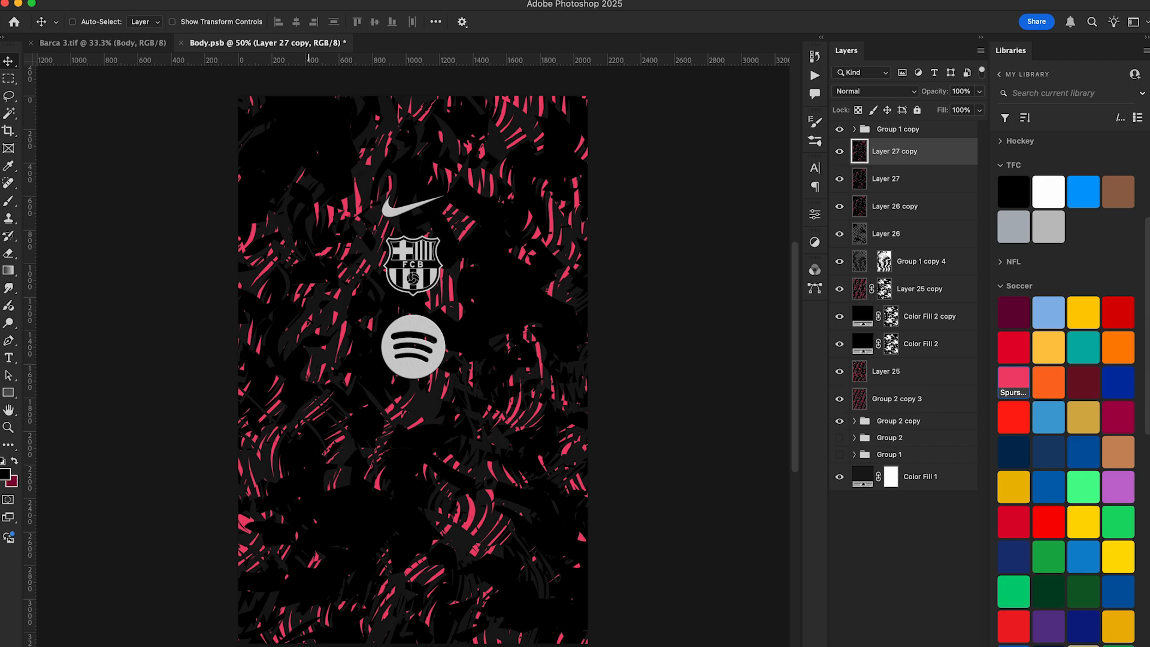
pyautogui.click(328, 1)
pyautogui.moveTo(405, 190)
pyautogui.click(534, 239)
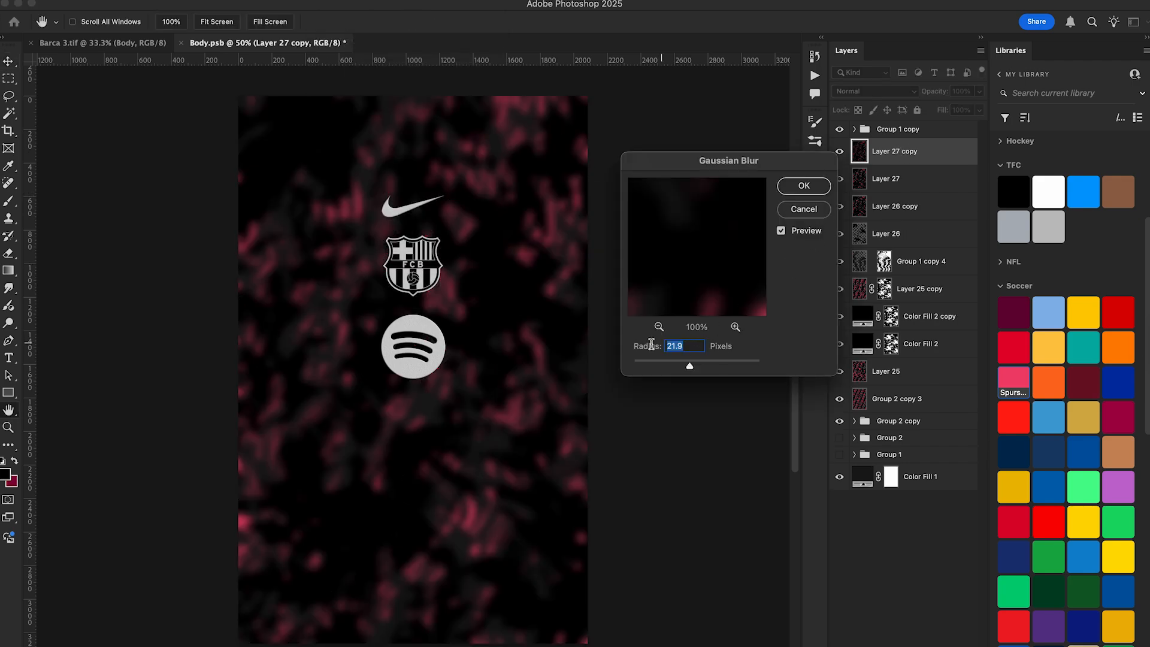
pyautogui.click(824, 185)
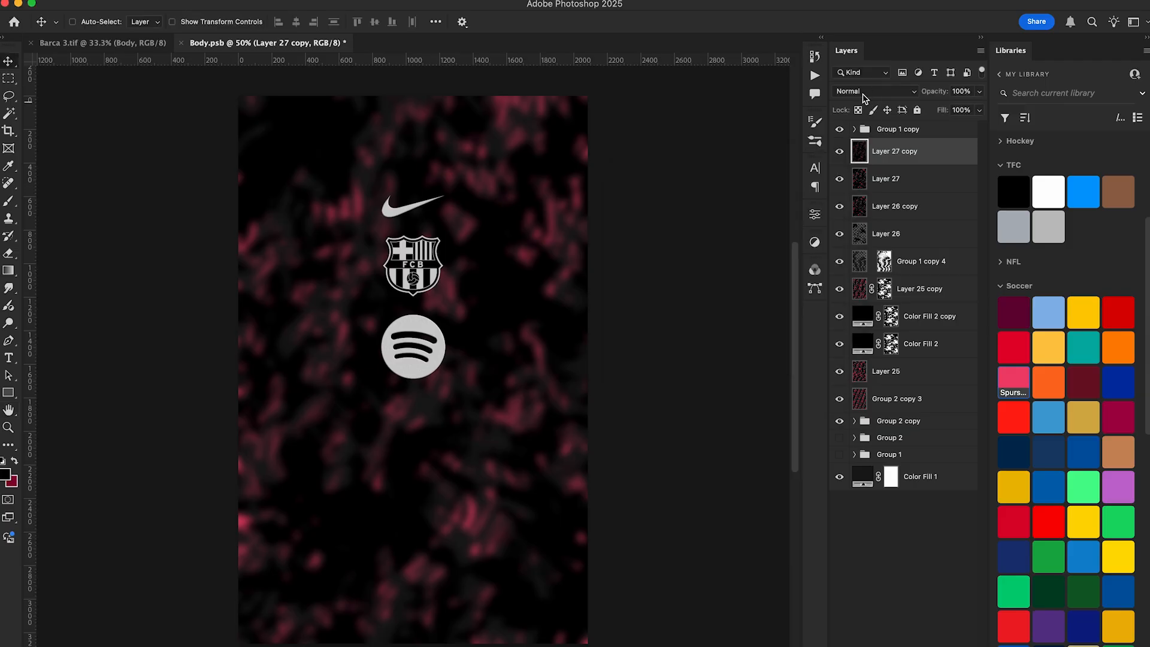
# - Set the blurred pattern copy to Lighten at 30% opacity, then save Body.psb and return to Barca 3.tif
pyautogui.click(864, 91)
pyautogui.click(874, 216)
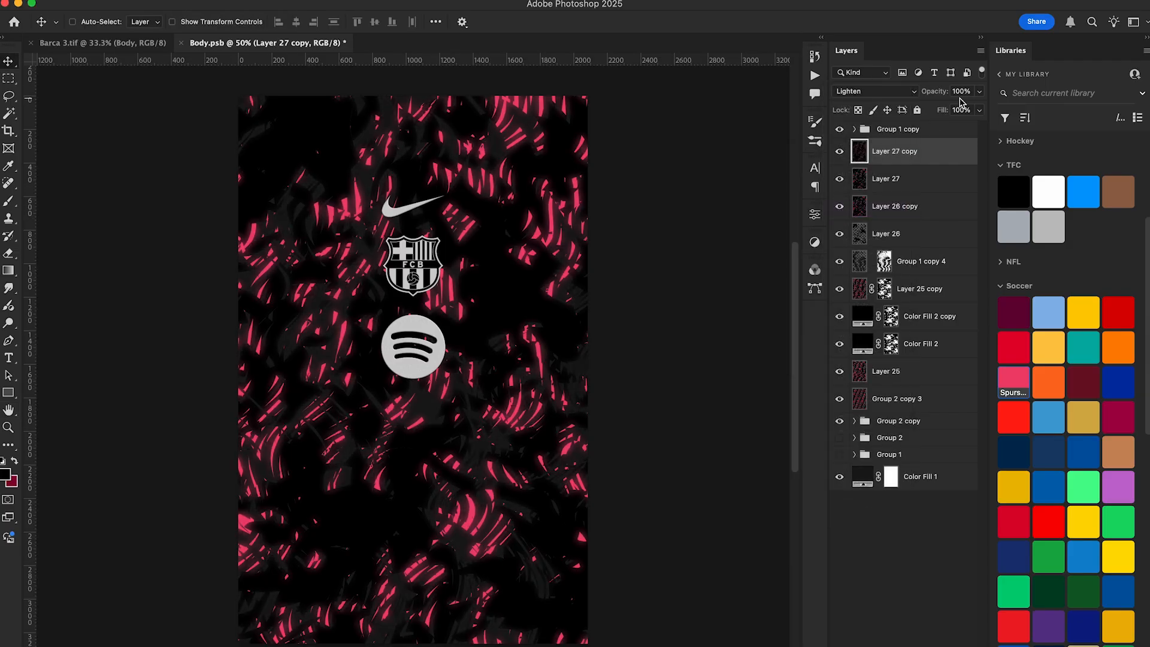
pyautogui.click(963, 91)
pyautogui.write('30')
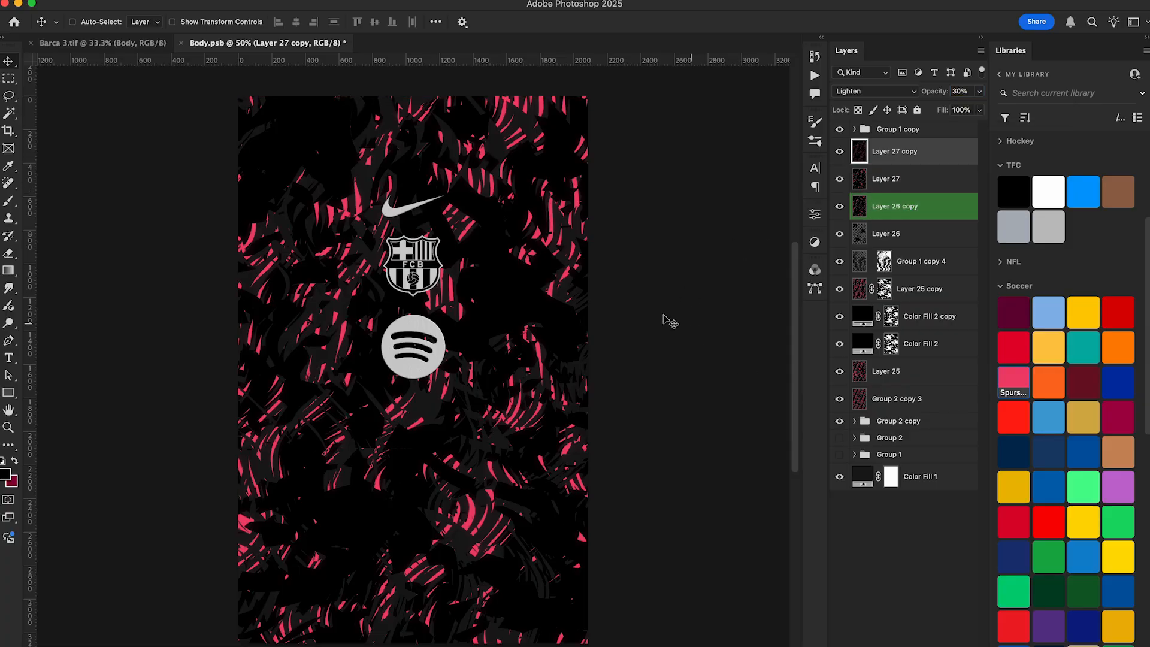
pyautogui.press('super+s')
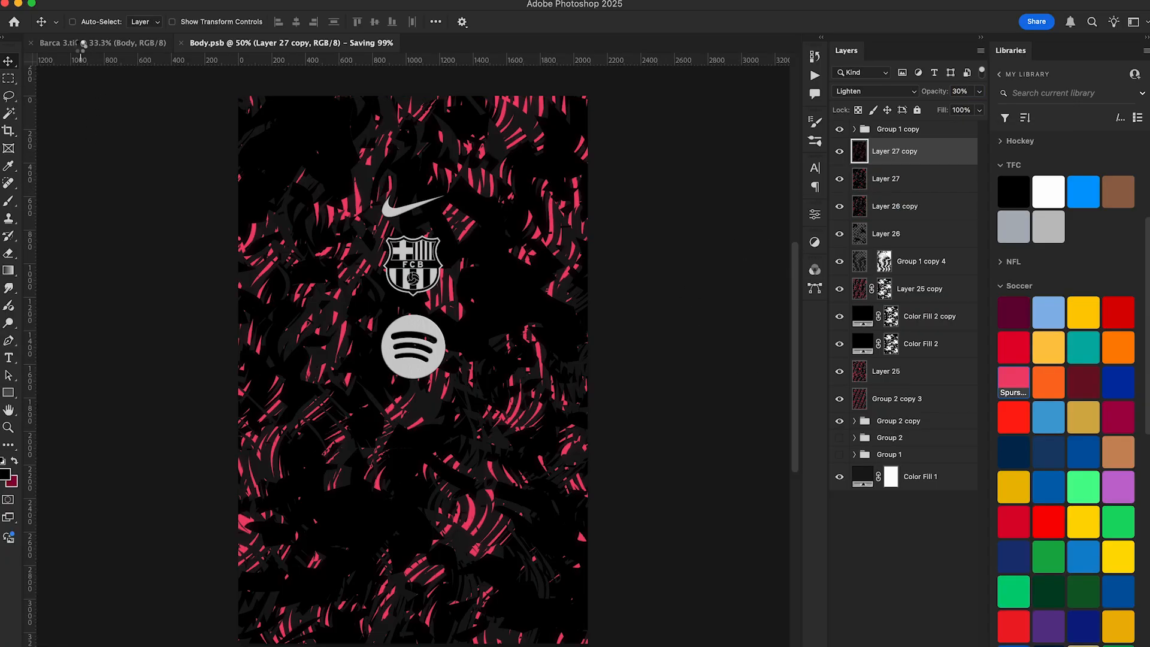
pyautogui.click(76, 45)
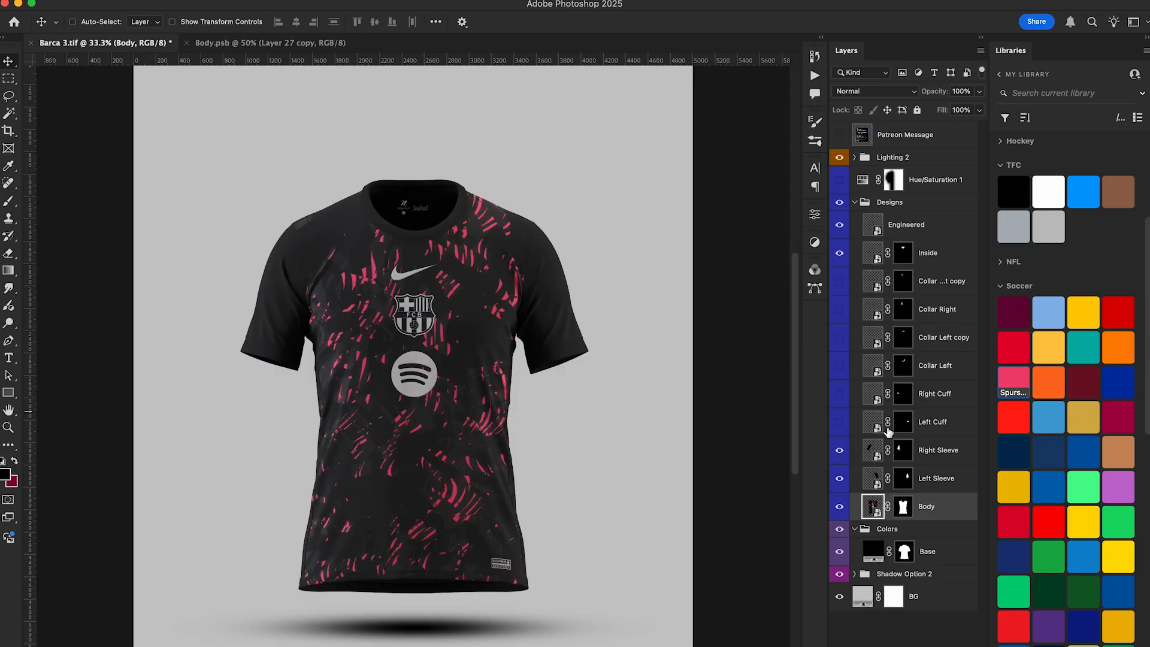
# - Open the contents of the Right Sleeve and Left Sleeve smart objects from Barca 3.tif
pyautogui.doubleClick(876, 457)
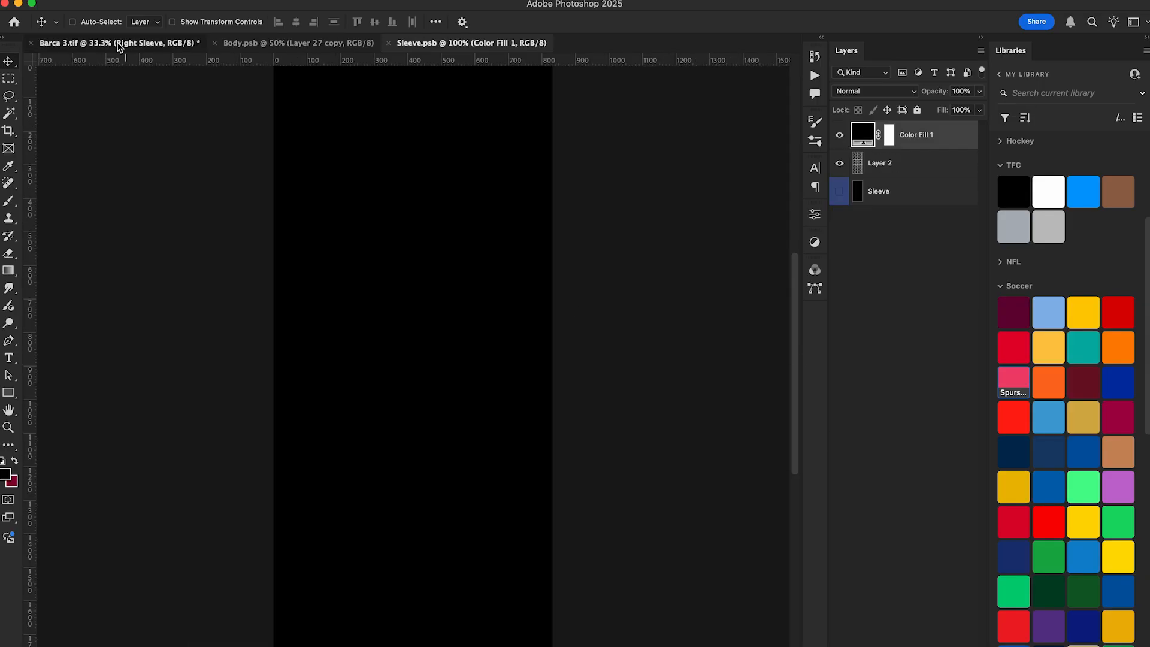
pyautogui.click(113, 42)
pyautogui.doubleClick(876, 482)
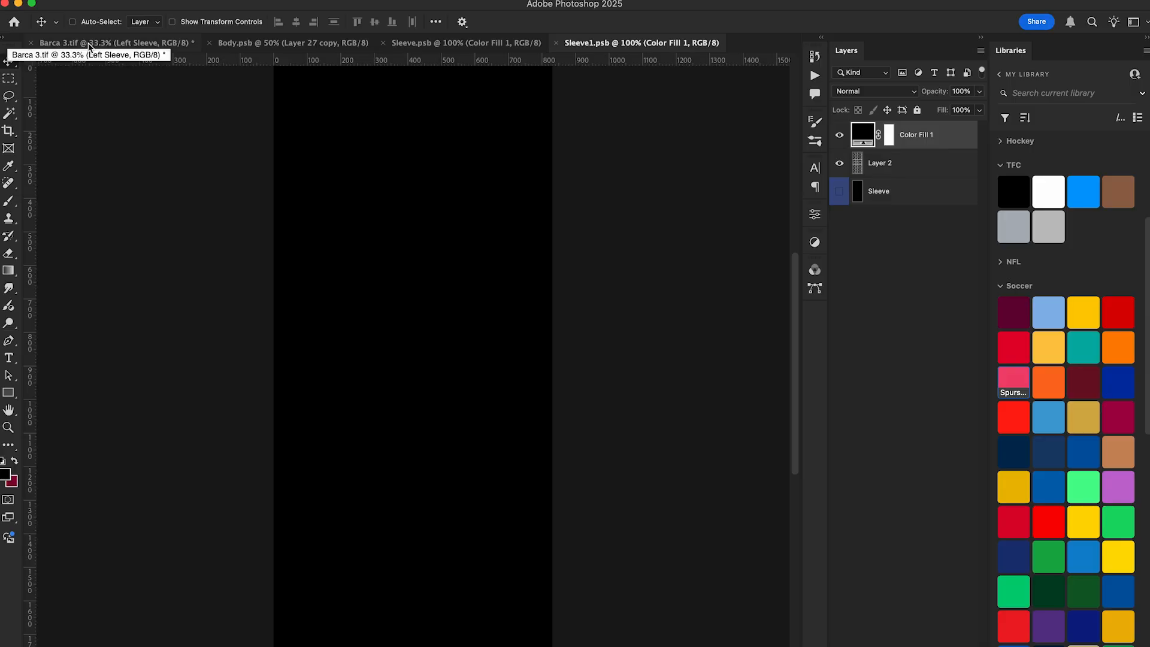
pyautogui.click(90, 43)
# - In Body.psb, merge duplicates of Layer 27 and its blurred copy, and copy the merged pattern to a new layer
pyautogui.click(292, 43)
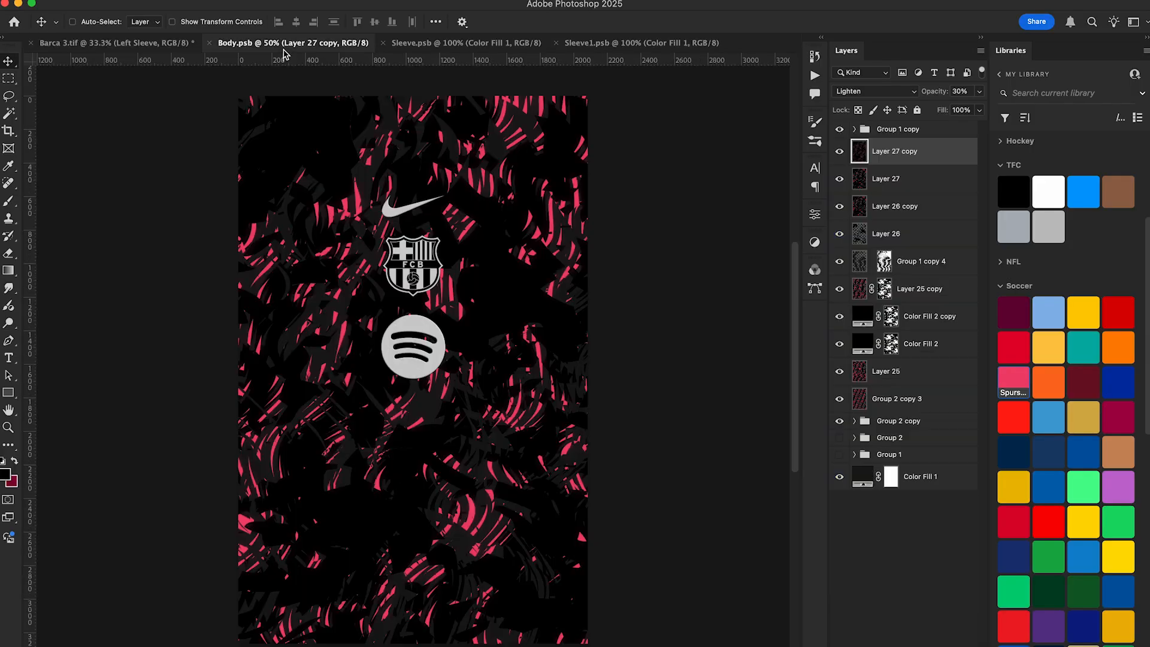
pyautogui.keyDown('shift'); pyautogui.click(897, 189); pyautogui.keyUp('shift')
pyautogui.press('super+j')
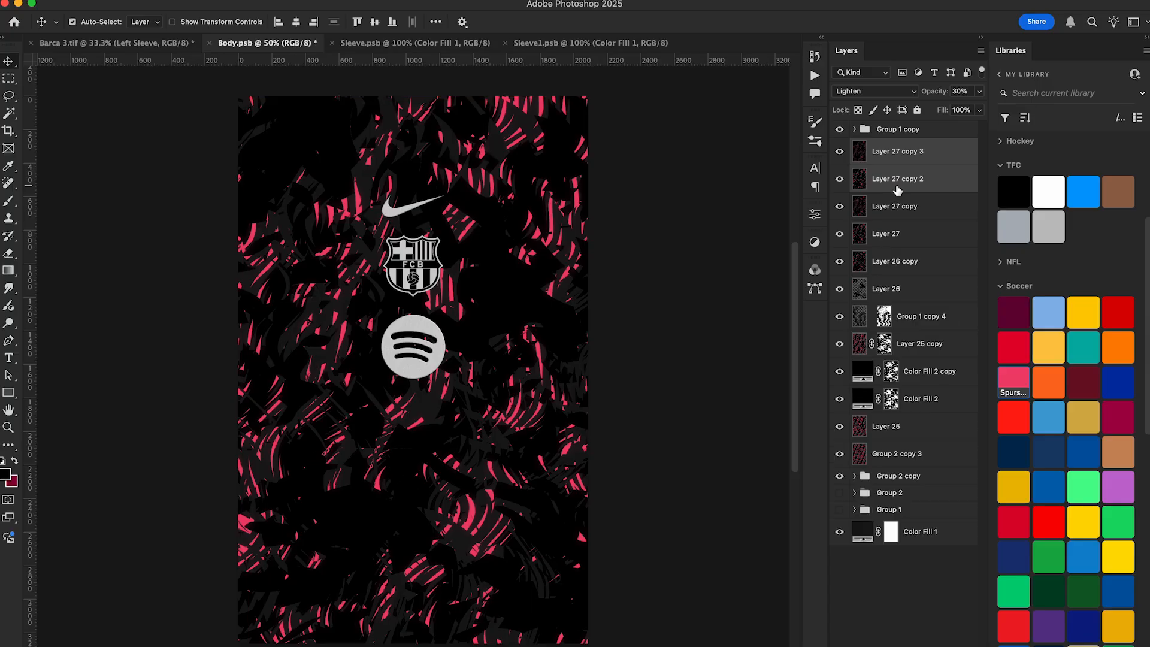
pyautogui.press('super+e')
pyautogui.press('super+alt+shift+e')
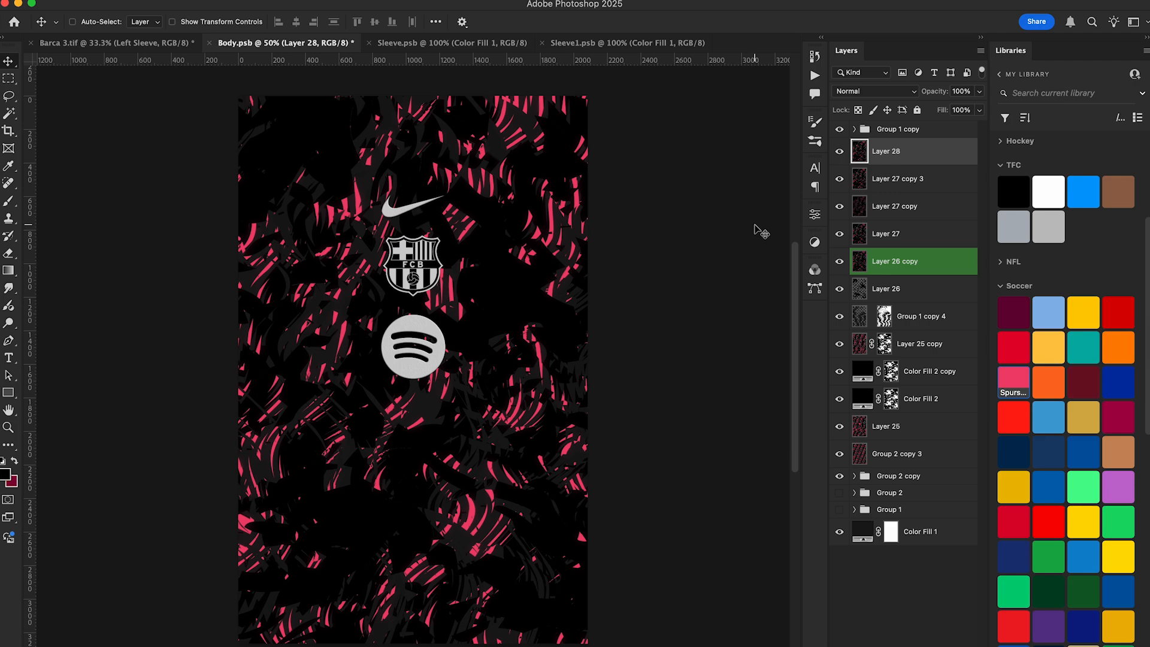
# - Warp the pattern on Layer 28, pulling its left and right edges past the canvas and bending the middle areas
pyautogui.press('super+t')
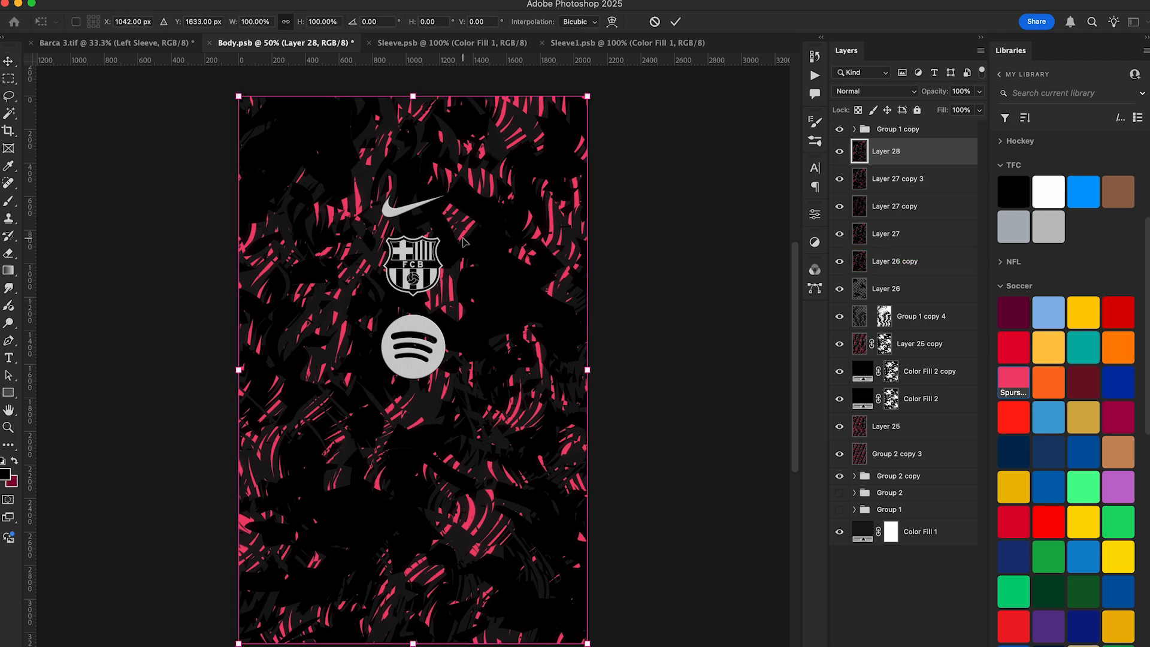
pyautogui.rightClick(413, 251)
pyautogui.click(460, 353)
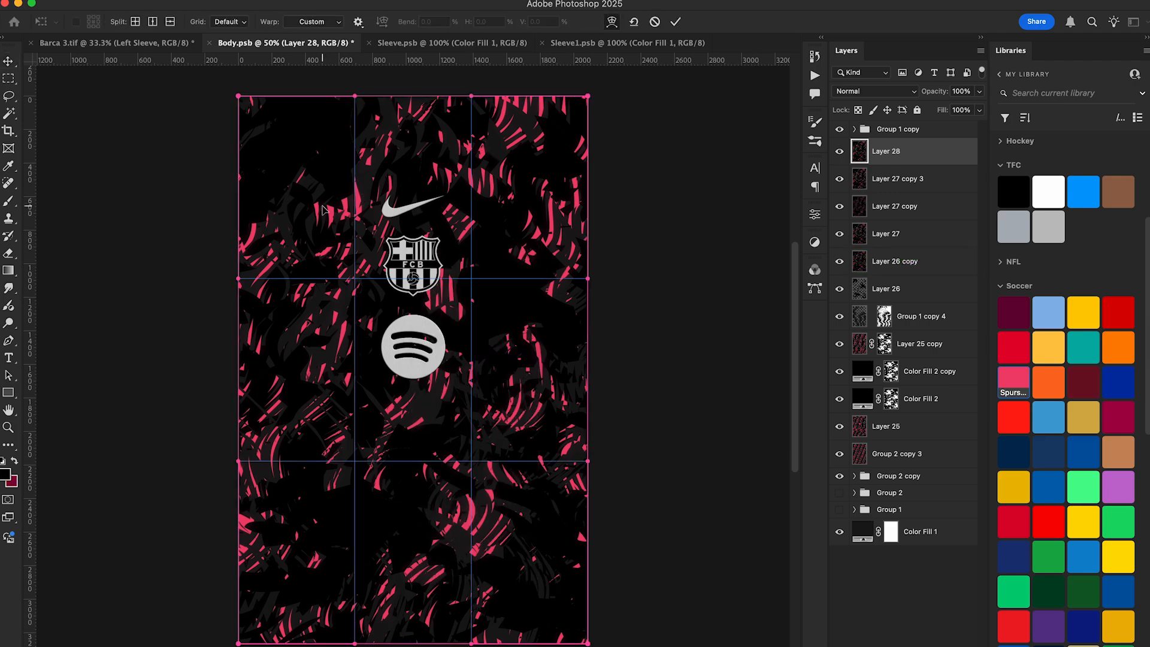
pyautogui.moveTo(315, 179)
pyautogui.mouseDown()
pyautogui.moveTo(306, 166)
pyautogui.moveTo(329, 177)
pyautogui.mouseUp()
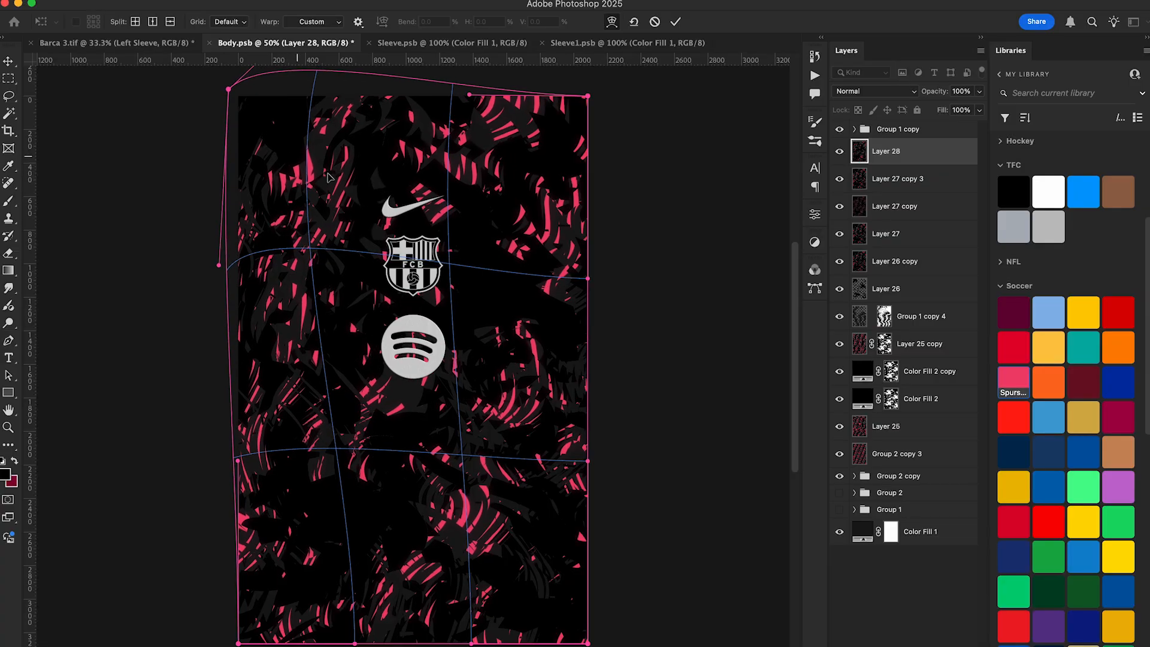
pyautogui.moveTo(467, 374); pyautogui.dragTo(498, 374)
pyautogui.moveTo(370, 474); pyautogui.dragTo(354, 481)
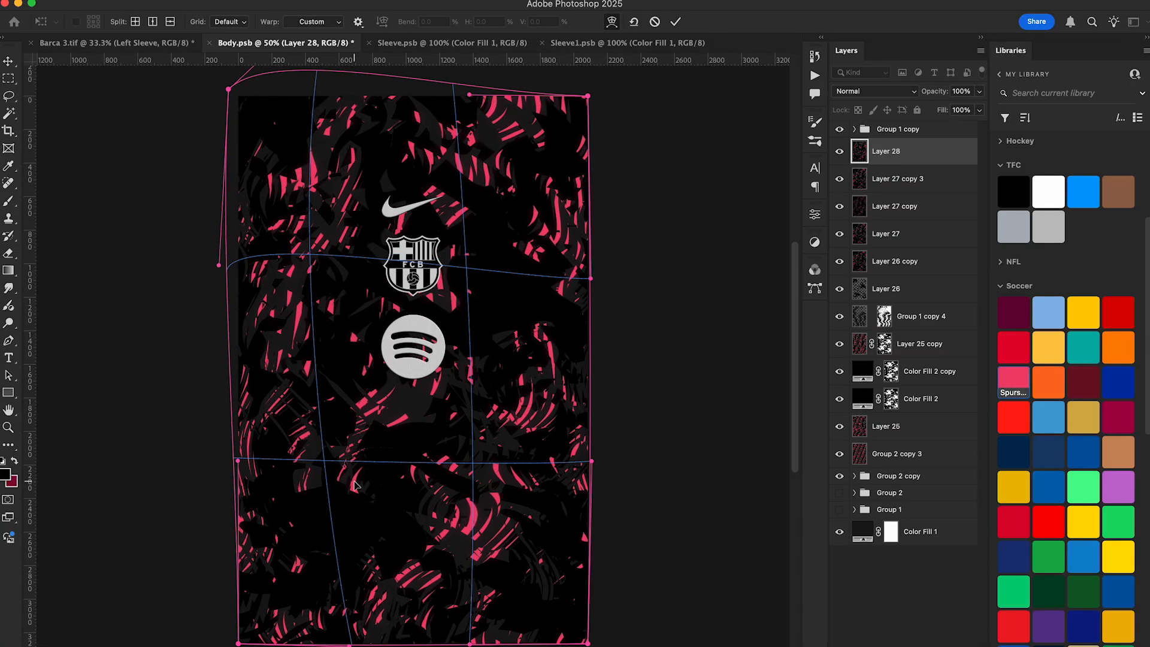
pyautogui.moveTo(285, 577); pyautogui.dragTo(269, 579)
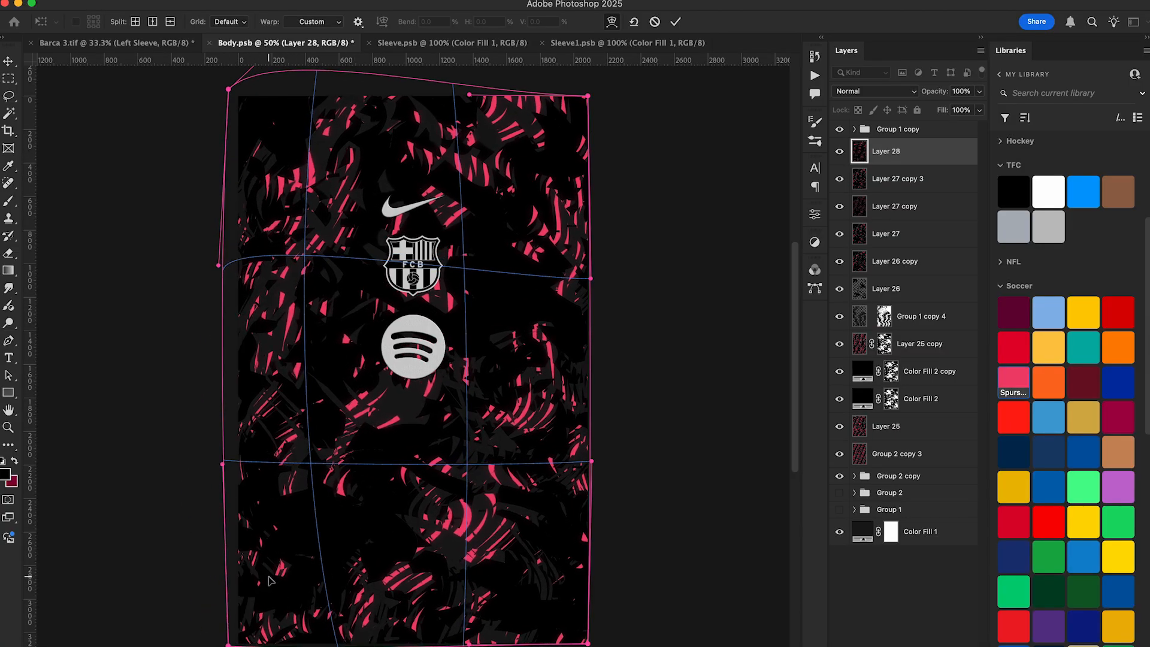
pyautogui.moveTo(269, 408); pyautogui.dragTo(299, 416)
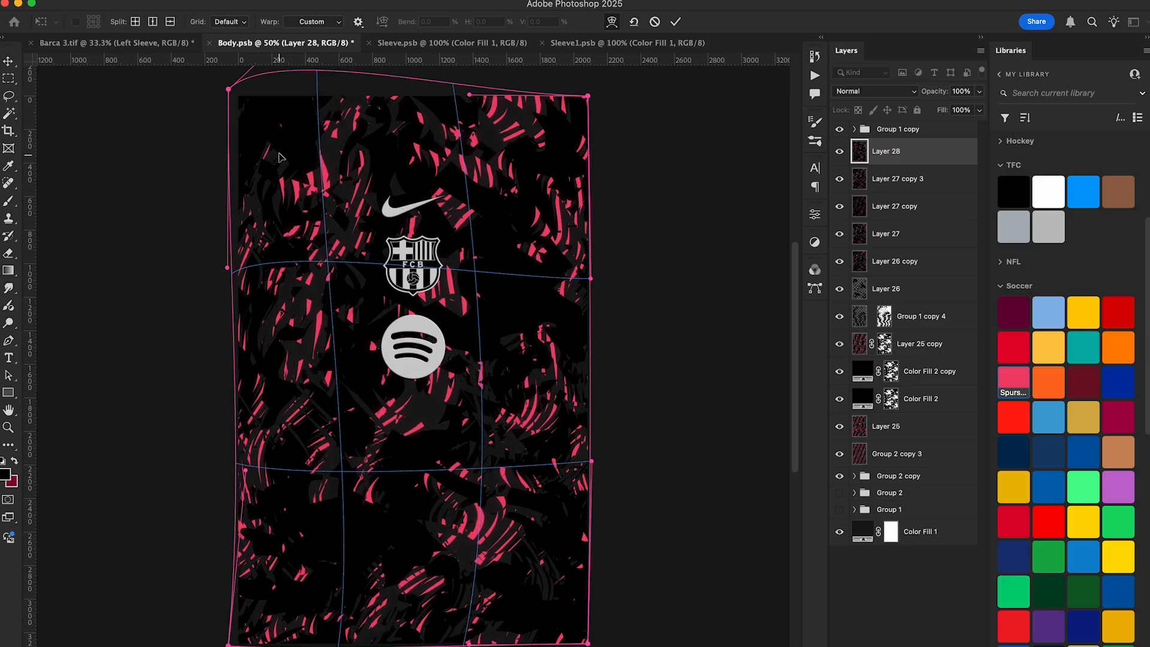
pyautogui.moveTo(279, 157); pyautogui.dragTo(270, 156)
pyautogui.moveTo(408, 291); pyautogui.dragTo(439, 289)
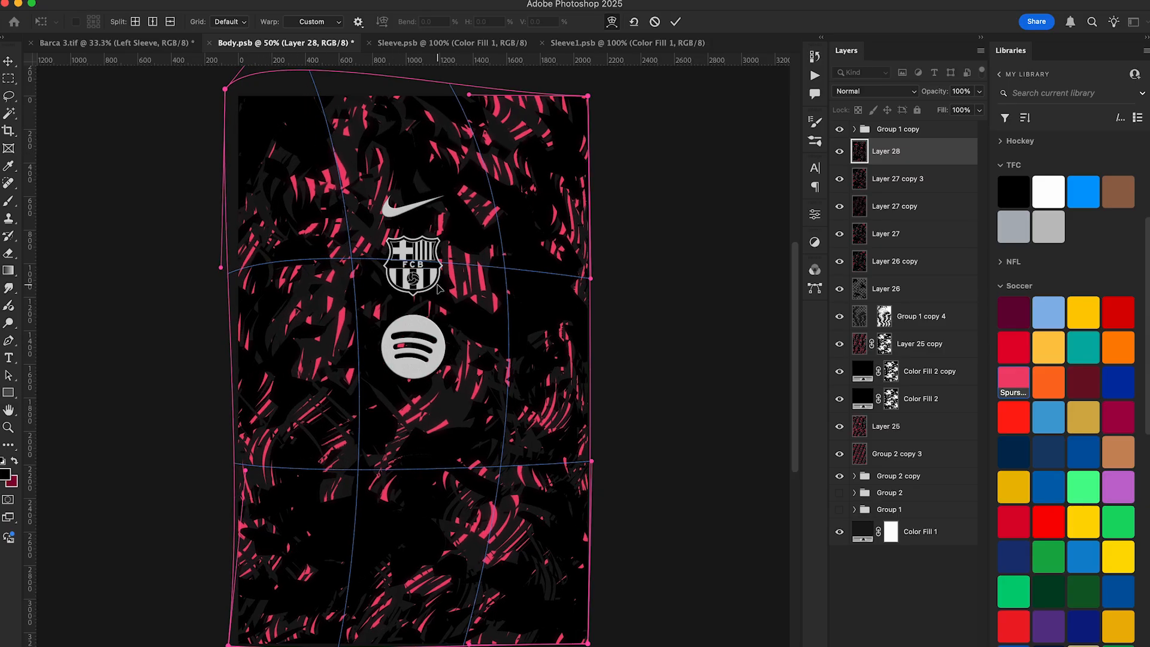
pyautogui.moveTo(557, 319); pyautogui.dragTo(575, 320)
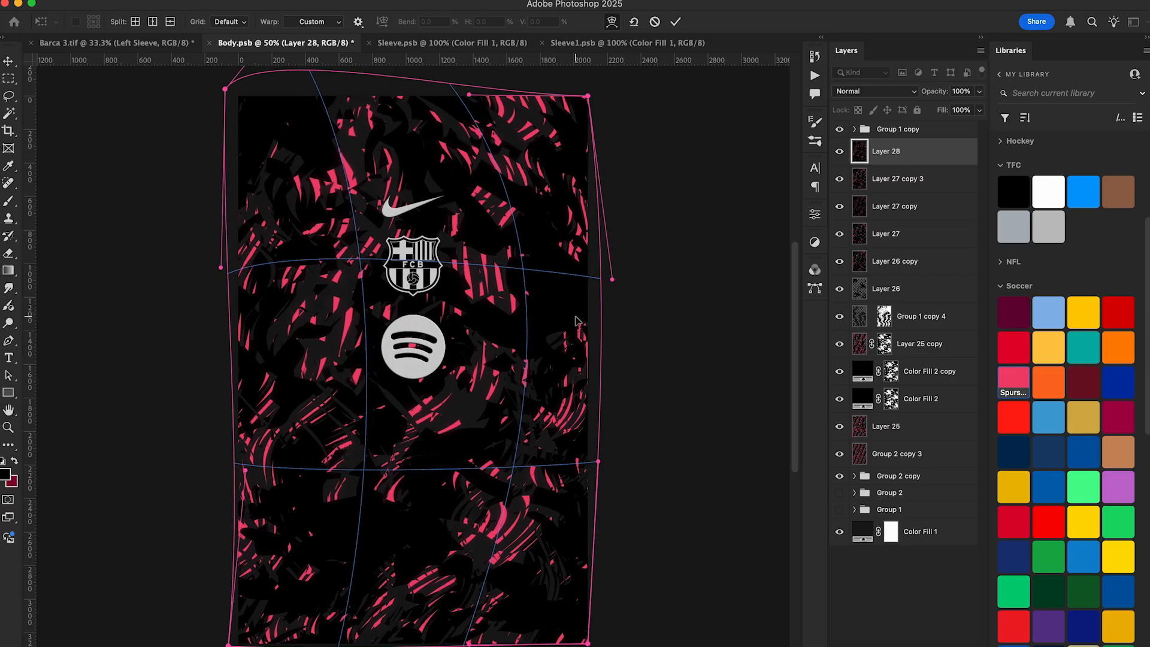
pyautogui.press('Return')
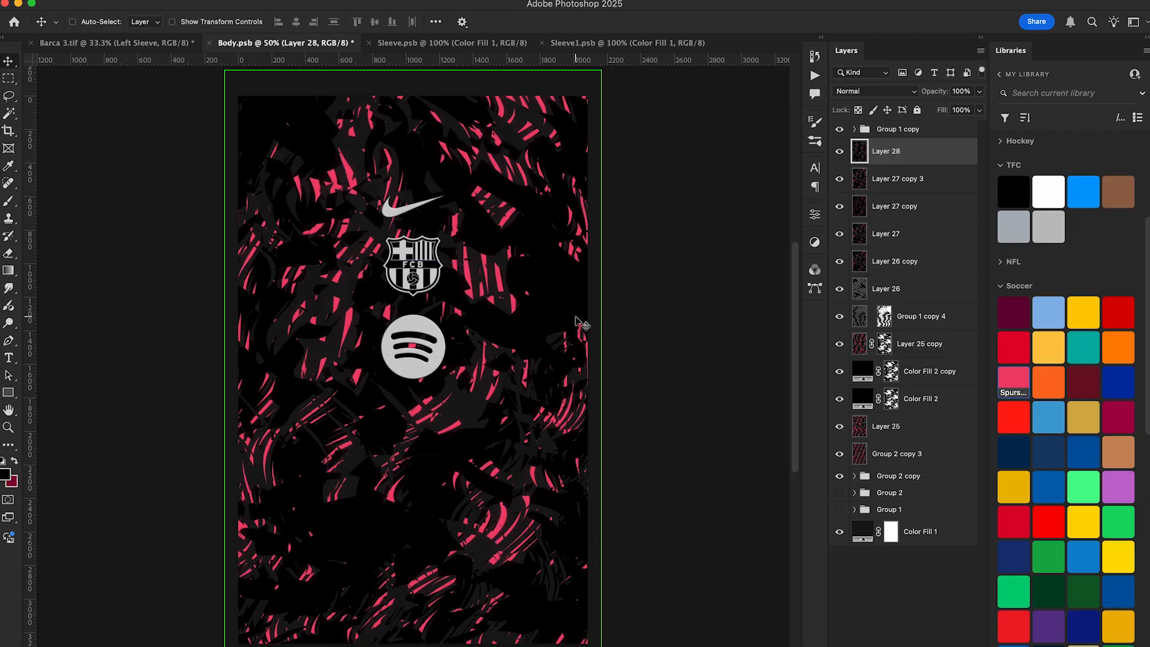
# - Copy the canvas area of the warped pattern to a new layer, paste it into Sleeve.psb shifted to the left, and save
pyautogui.hotkey('ctrl', 'a')
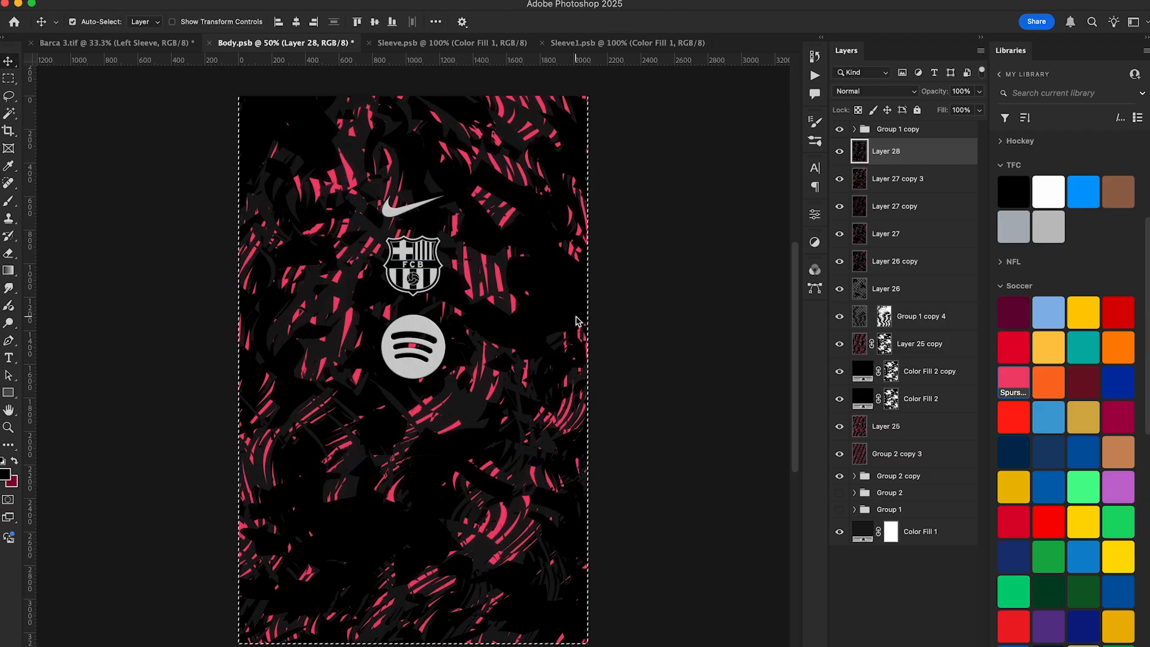
pyautogui.hotkey('ctrl', 'j')
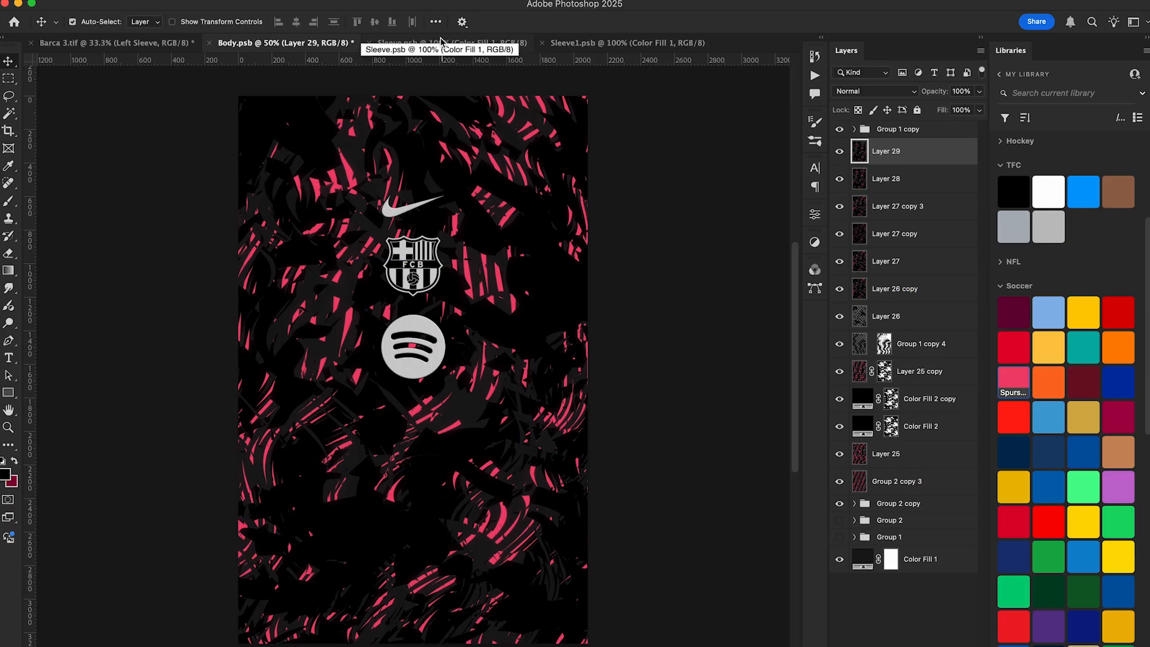
pyautogui.click(441, 42)
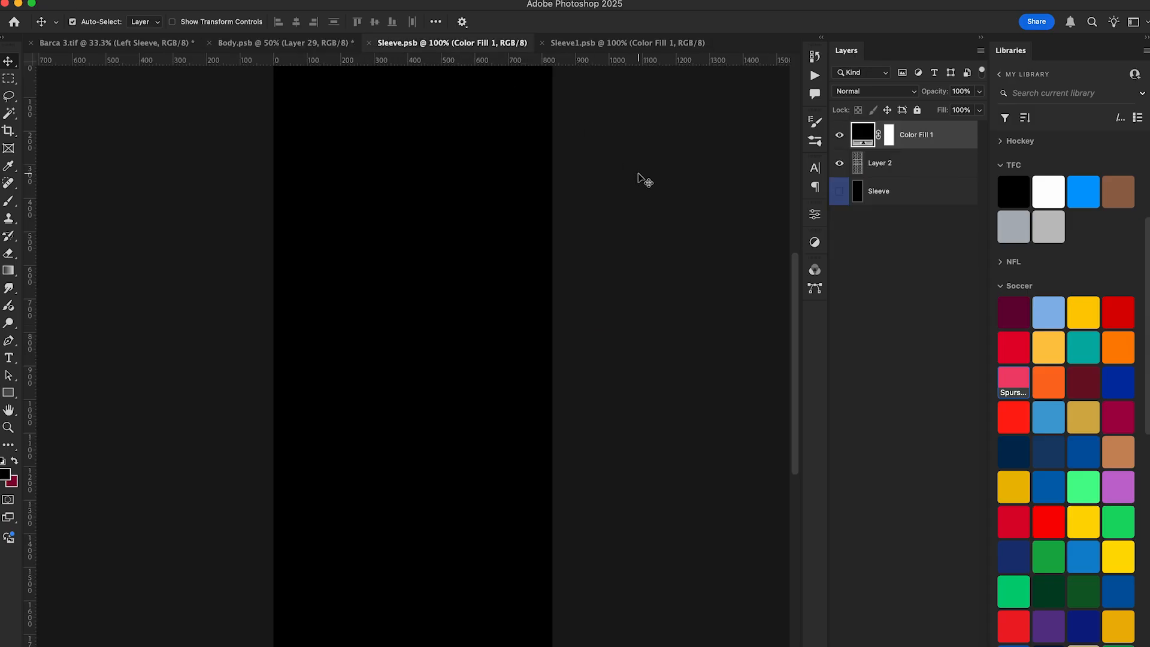
pyautogui.hotkey('ctrl', 'v')
pyautogui.hotkey('ctrl', '-')
pyautogui.hotkey('ctrl', 't')
pyautogui.moveTo(596, 263); pyautogui.dragTo(362, 249)
pyautogui.press('Return')
pyautogui.hotkey('ctrl', 's')
# - Paste the pattern into Sleeve1.psb centred at X 832 px, save it and return to Barca 3.tif
pyautogui.click(623, 44)
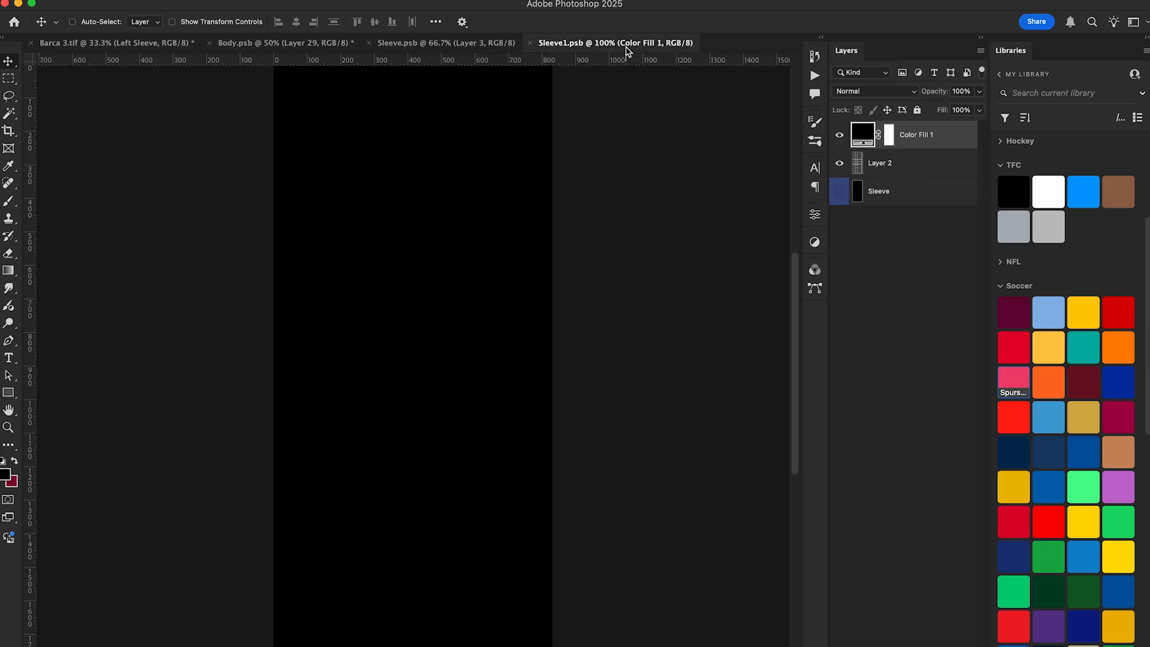
pyautogui.hotkey('ctrl', 'v')
pyautogui.hotkey('ctrl', 't')
pyautogui.moveTo(595, 282); pyautogui.dragTo(511, 282)
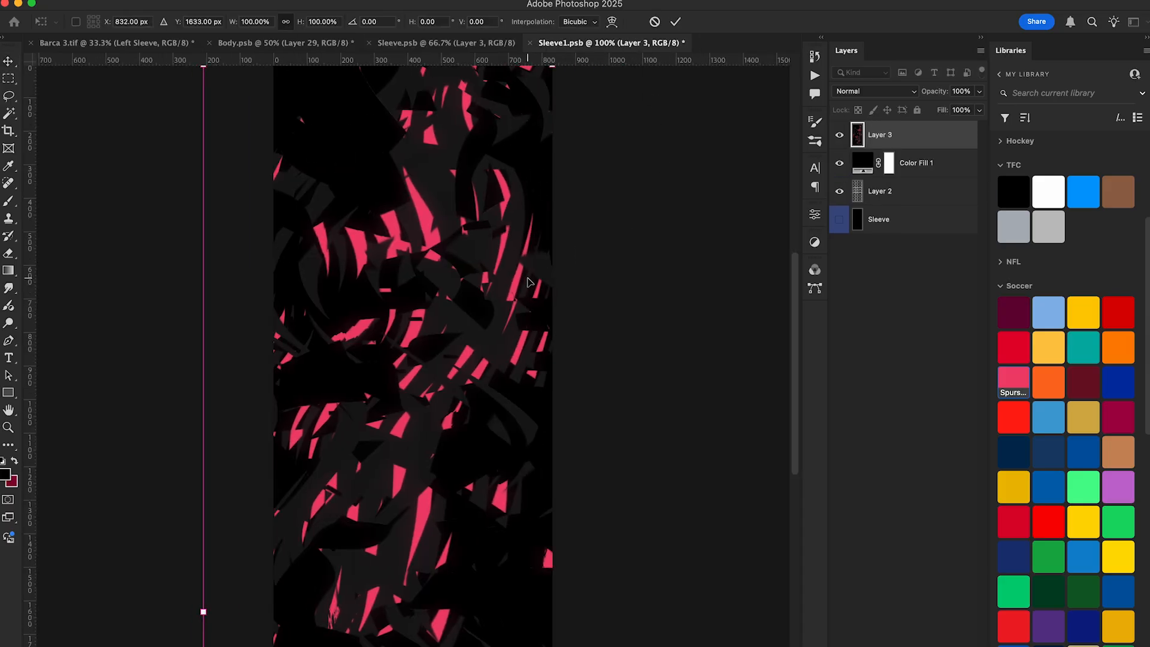
pyautogui.press('Return')
pyautogui.hotkey('ctrl', 's')
pyautogui.click(104, 44)
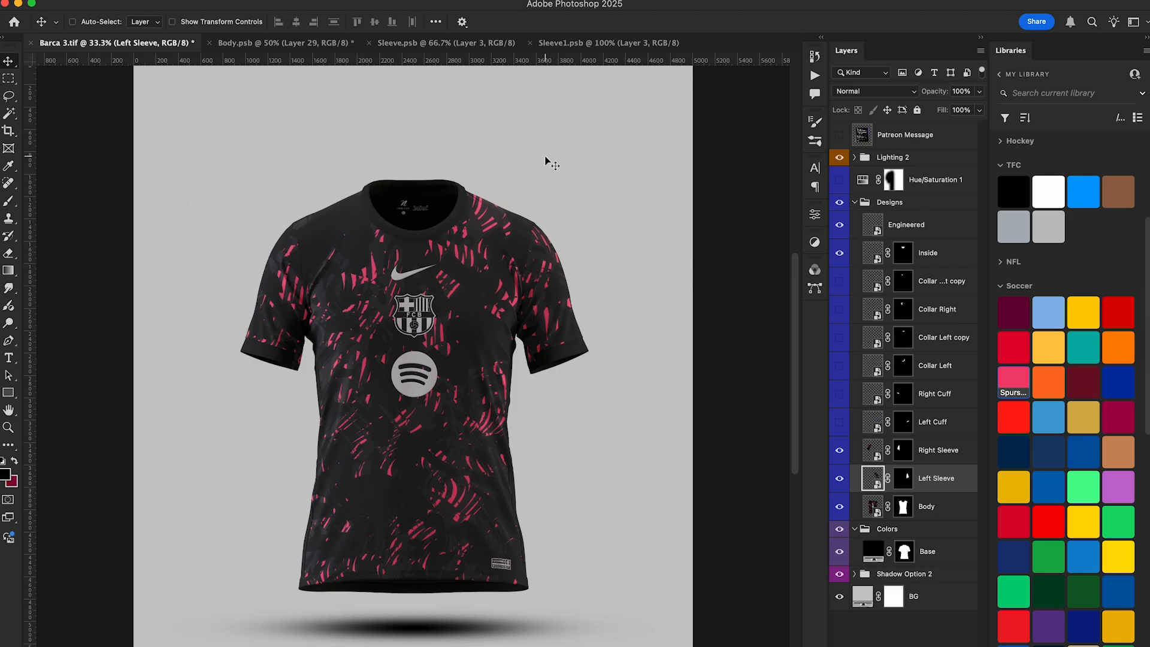
# - Warp Layer 29 in Body.psb by pulling its upper-left corner far outside the canvas, save, and return to Barca 3.tif
pyautogui.click(262, 46)
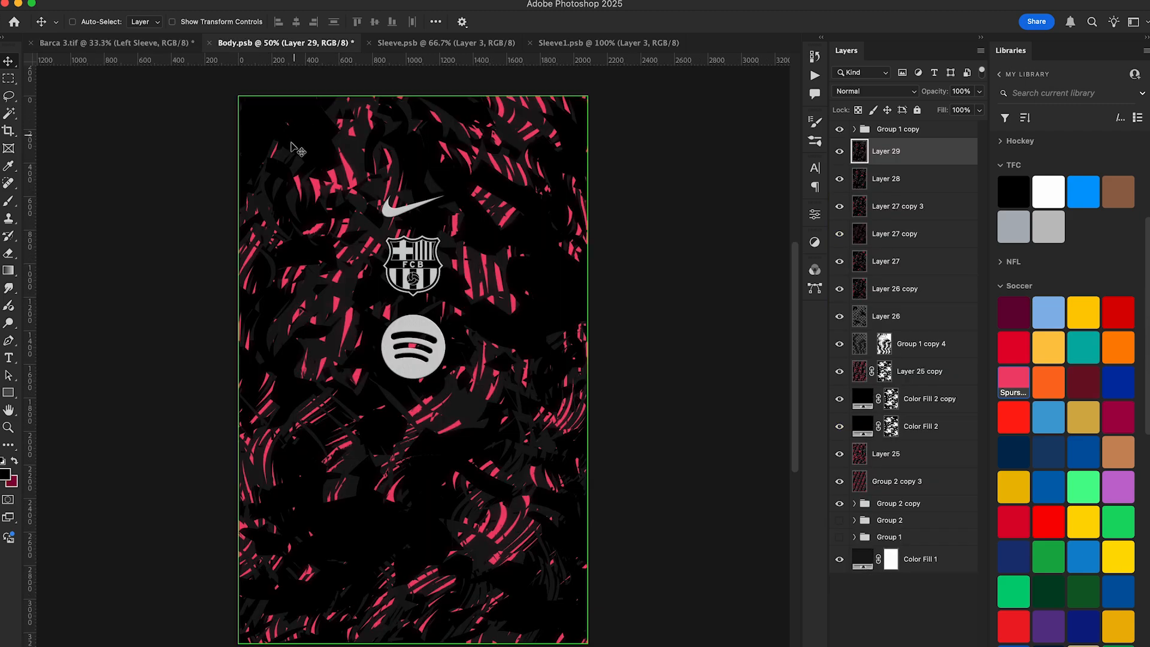
pyautogui.press('super+t')
pyautogui.rightClick(281, 184)
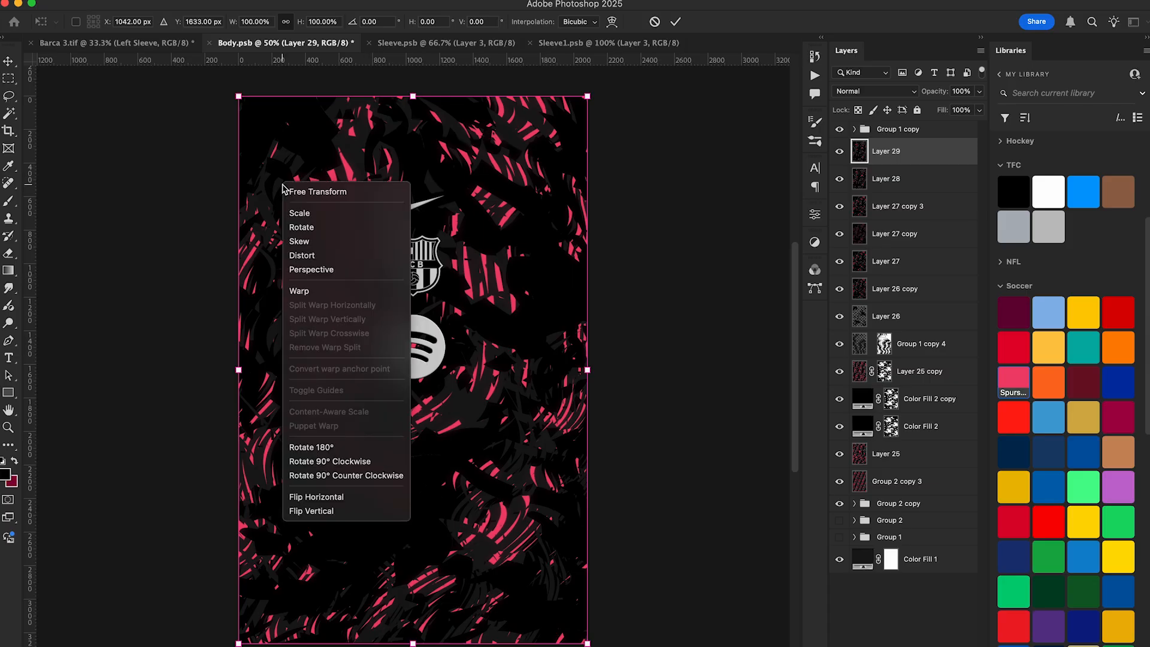
pyautogui.click(317, 296)
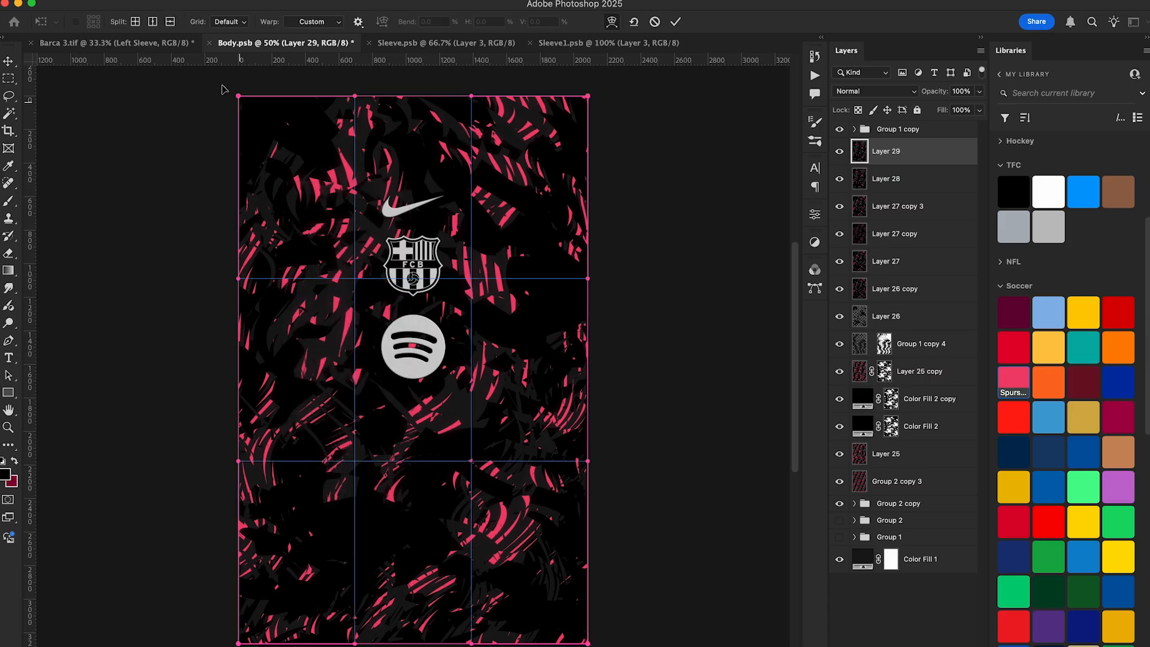
pyautogui.moveTo(238, 96); pyautogui.dragTo(150, 109)
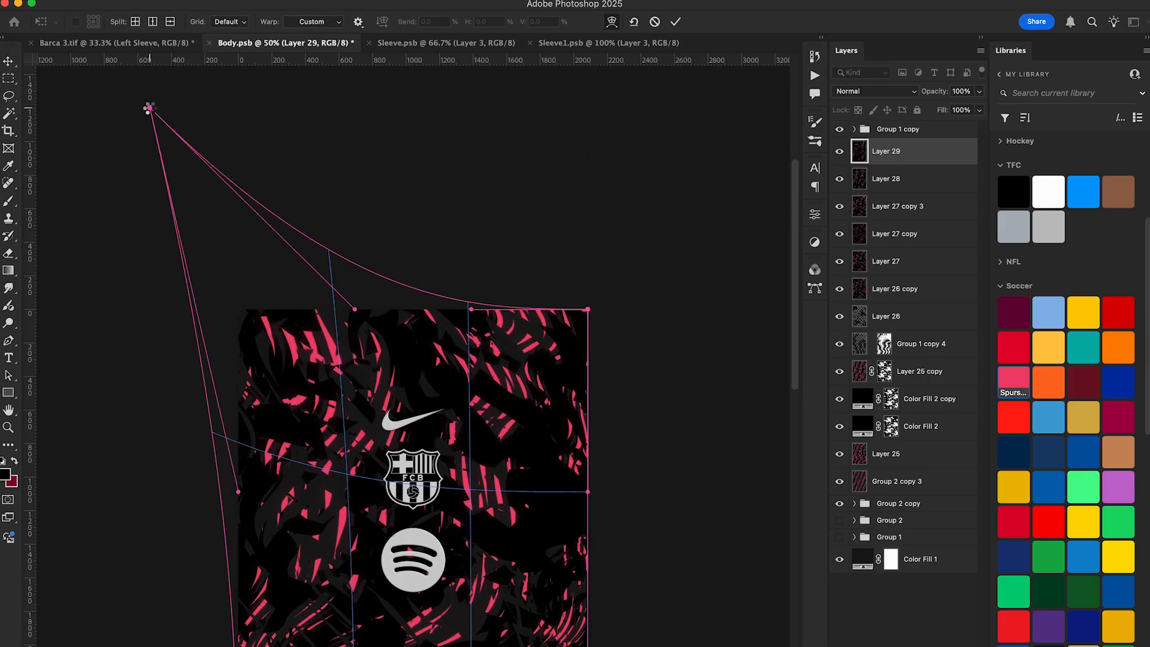
pyautogui.press('Return')
pyautogui.hotkey('ctrl', 's')
pyautogui.click(101, 44)
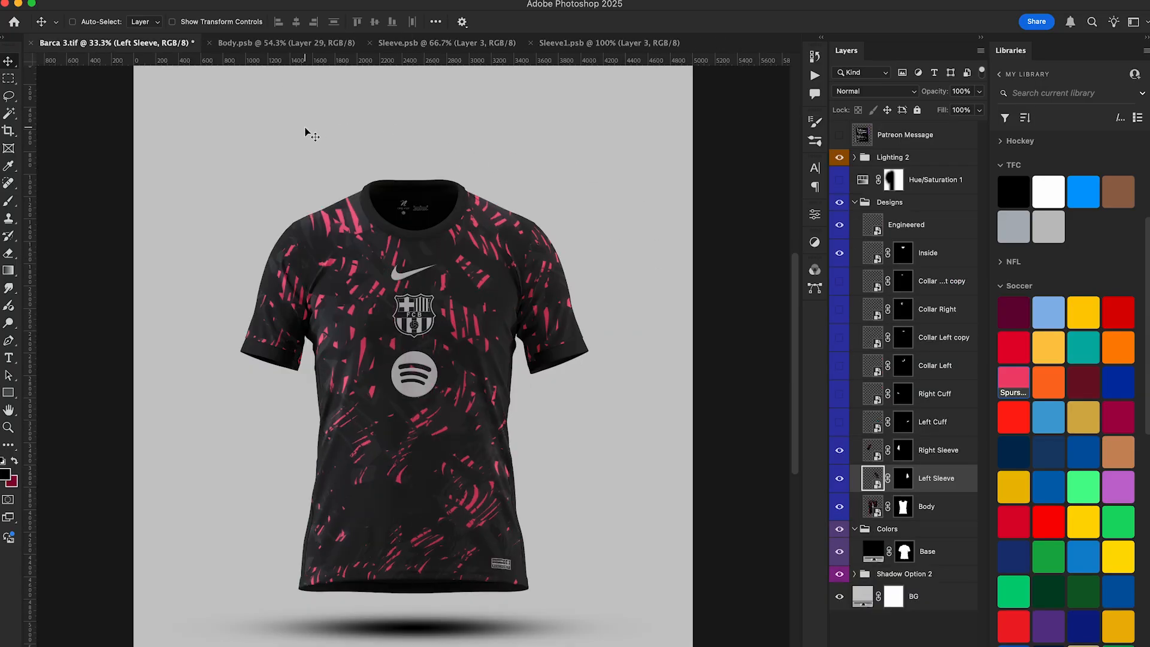
# - Cover the pattern in Body.psb with a black solid colour fill above Layer 29, save, and return to Barca 3.tif
pyautogui.click(269, 44)
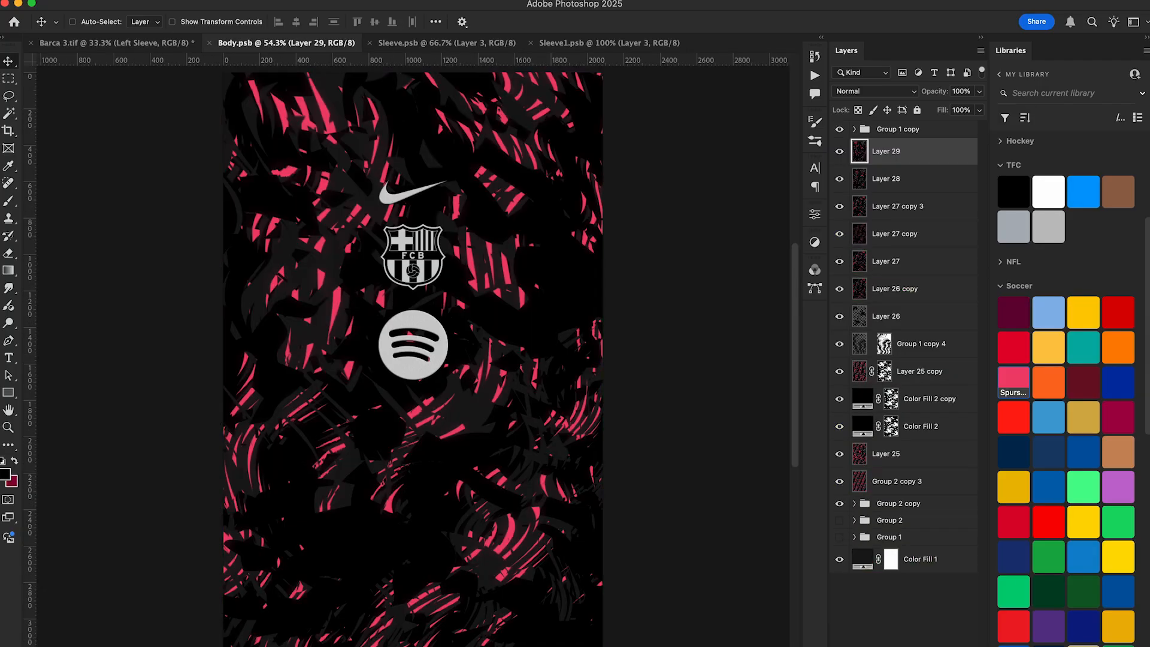
pyautogui.click(906, 645)
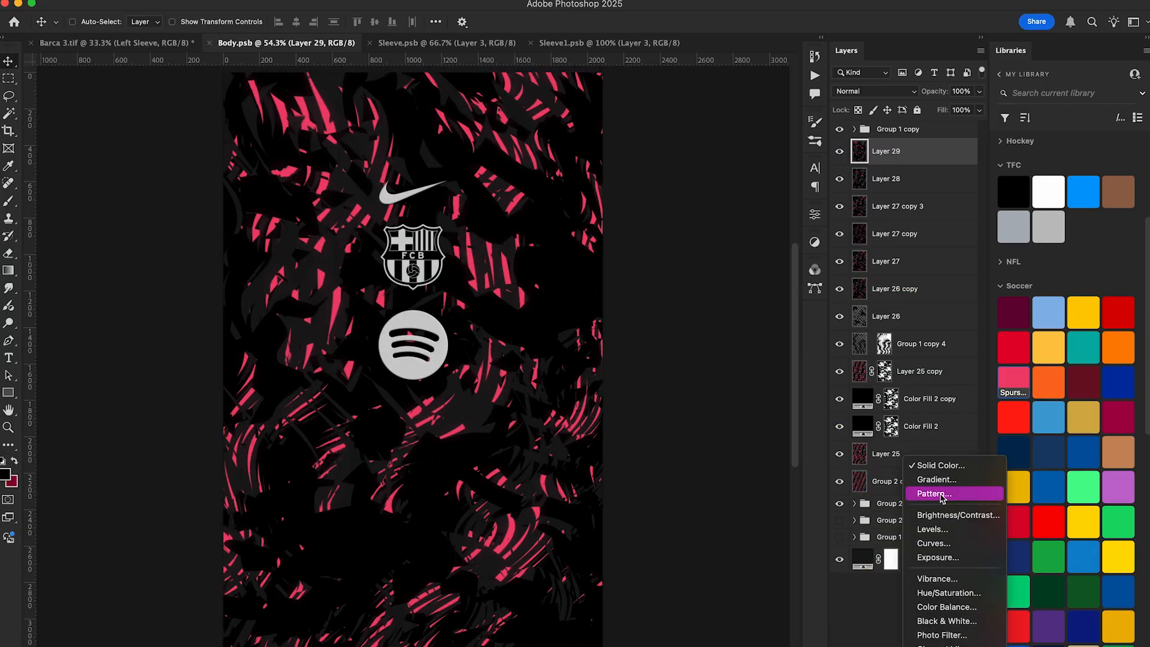
pyautogui.click(943, 466)
pyautogui.click(895, 449)
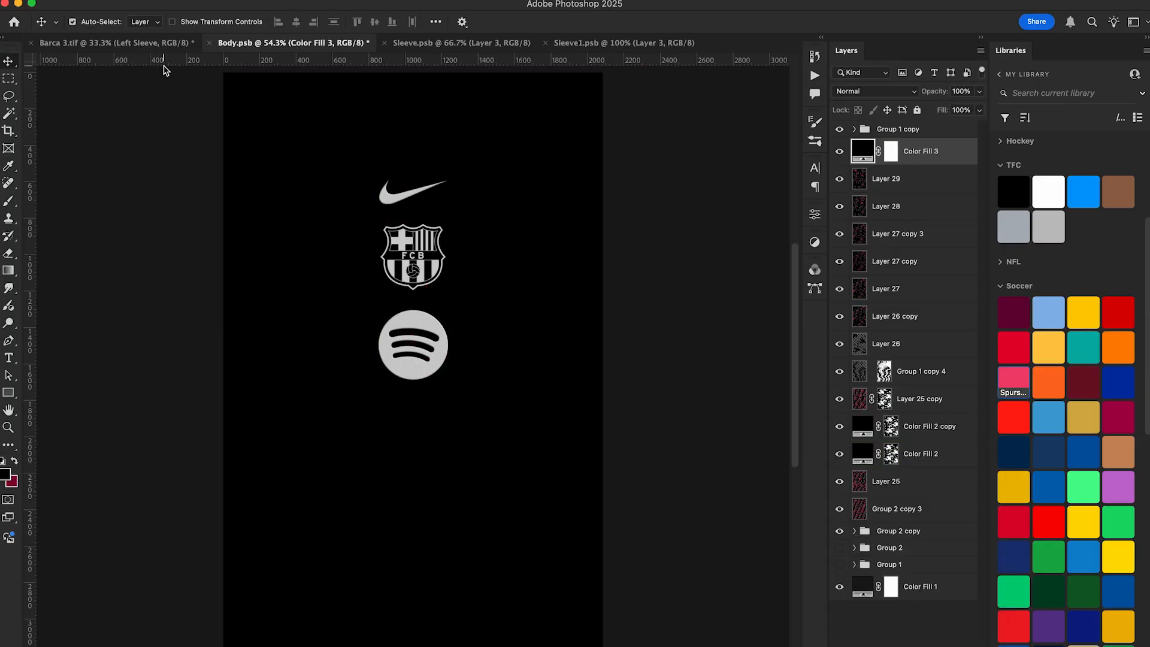
pyautogui.press('cmd+s')
pyautogui.click(105, 47)
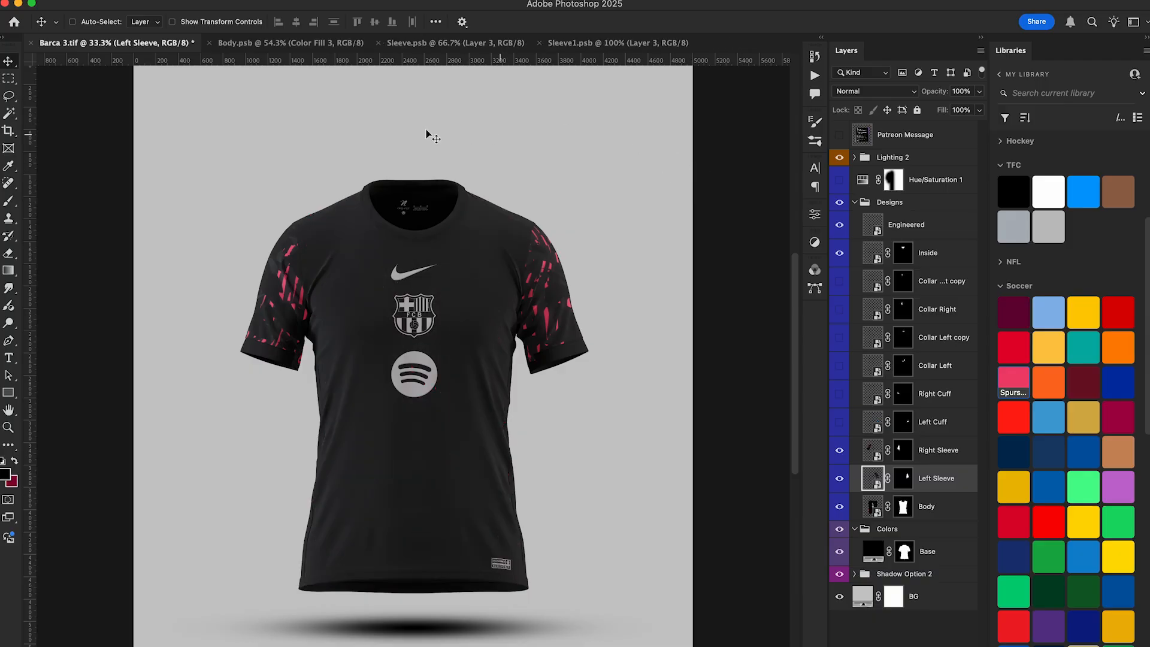
# - Delete the black colour fill covering the pattern in Body.psb
pyautogui.click(264, 44)
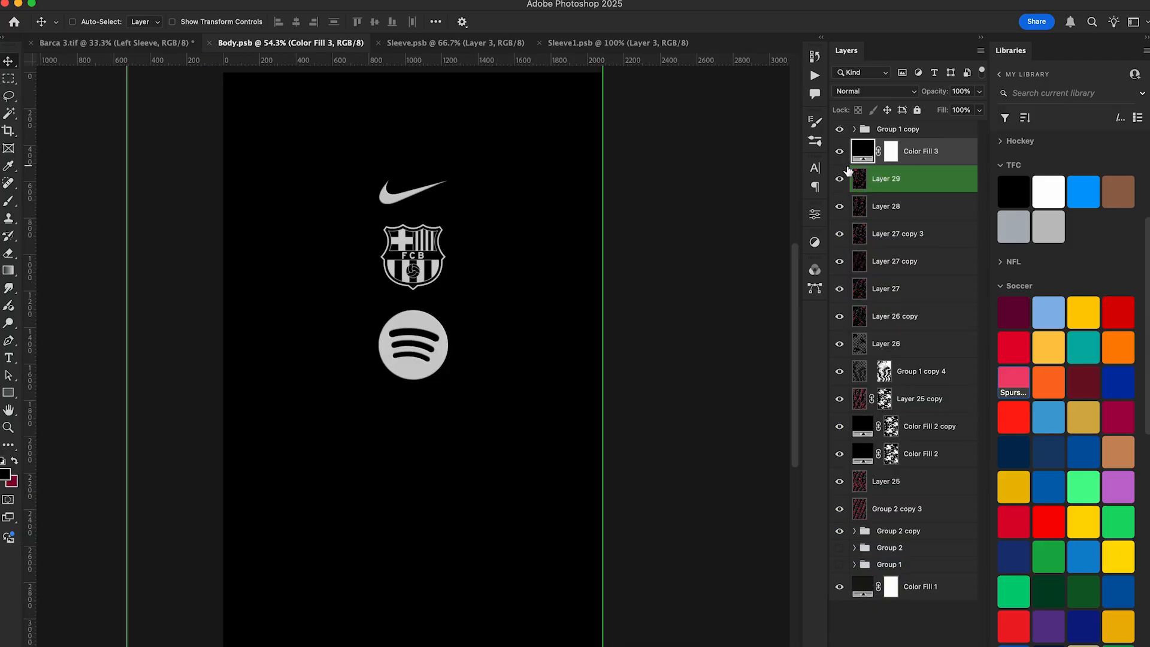
pyautogui.press('Delete')
pyautogui.press('cmd+minus')
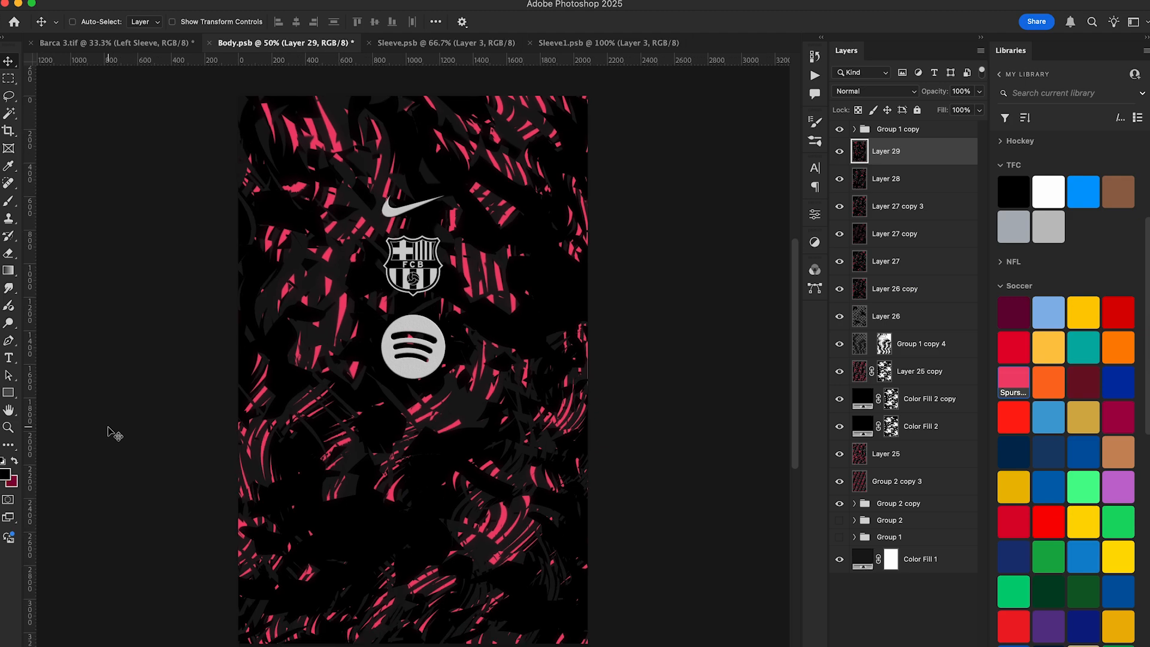
# - Draw a black rectangle about 2293 by 3035 px over the pattern below the shoulders, save, and view it in Barca 3.tif
pyautogui.click(8, 395)
pyautogui.moveTo(339, 375)
pyautogui.mouseDown()
pyautogui.moveTo(203, 159)
pyautogui.moveTo(225, 147)
pyautogui.mouseUp()
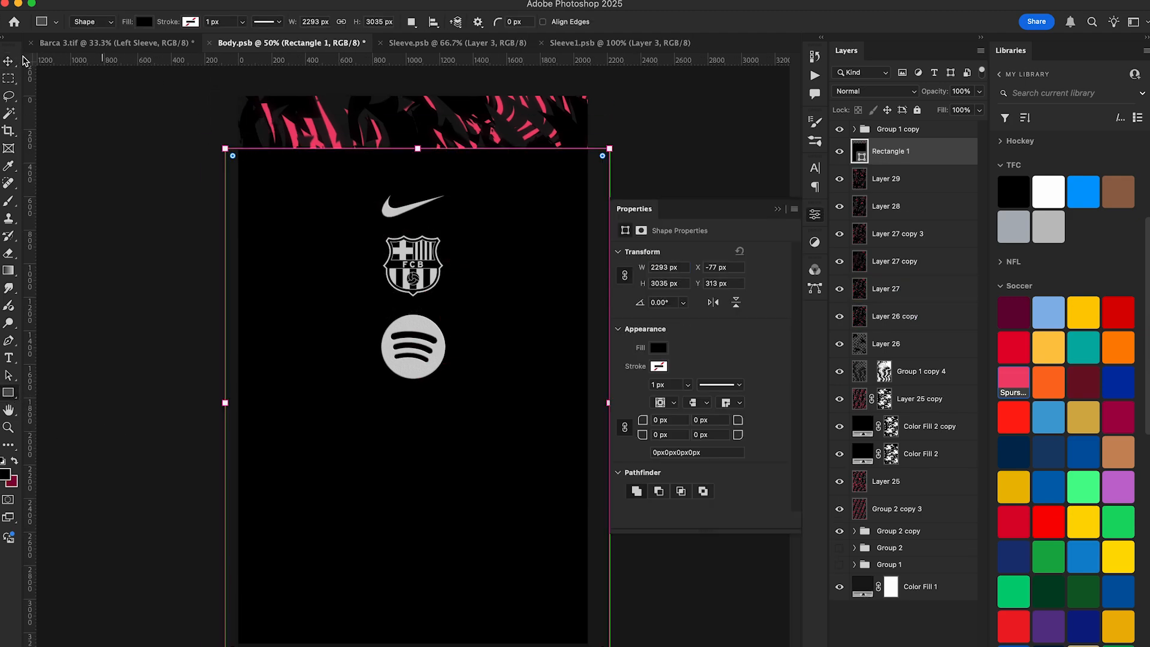
pyautogui.press('v')
pyautogui.hotkey('ctrl', 's')
pyautogui.click(114, 43)
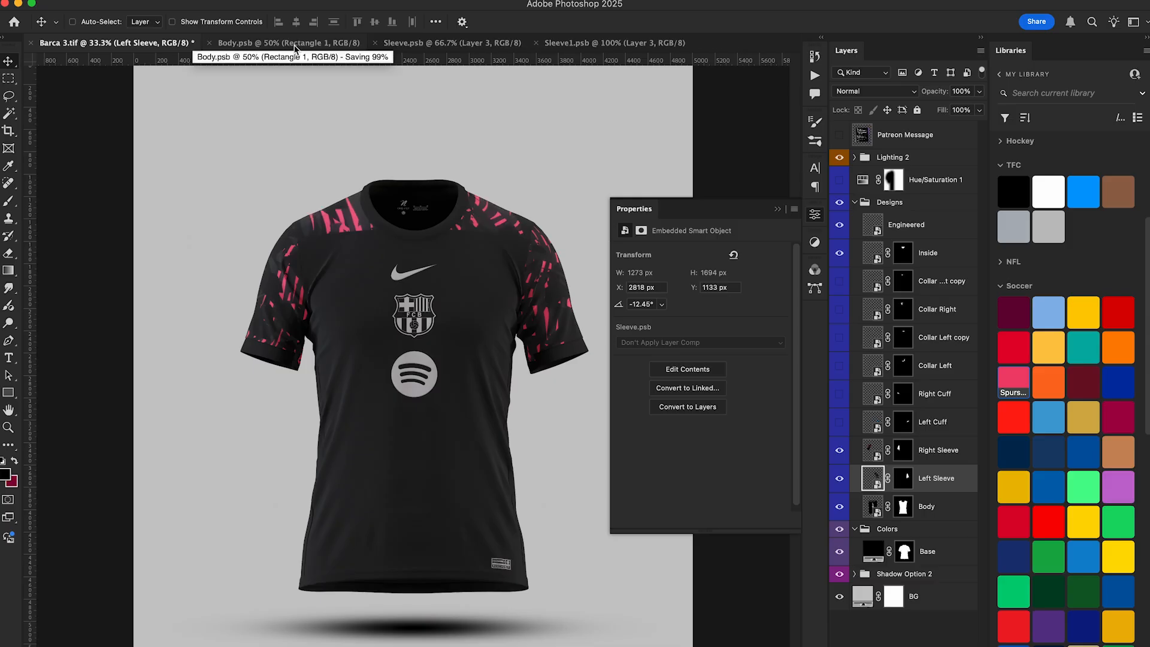
pyautogui.click(778, 211)
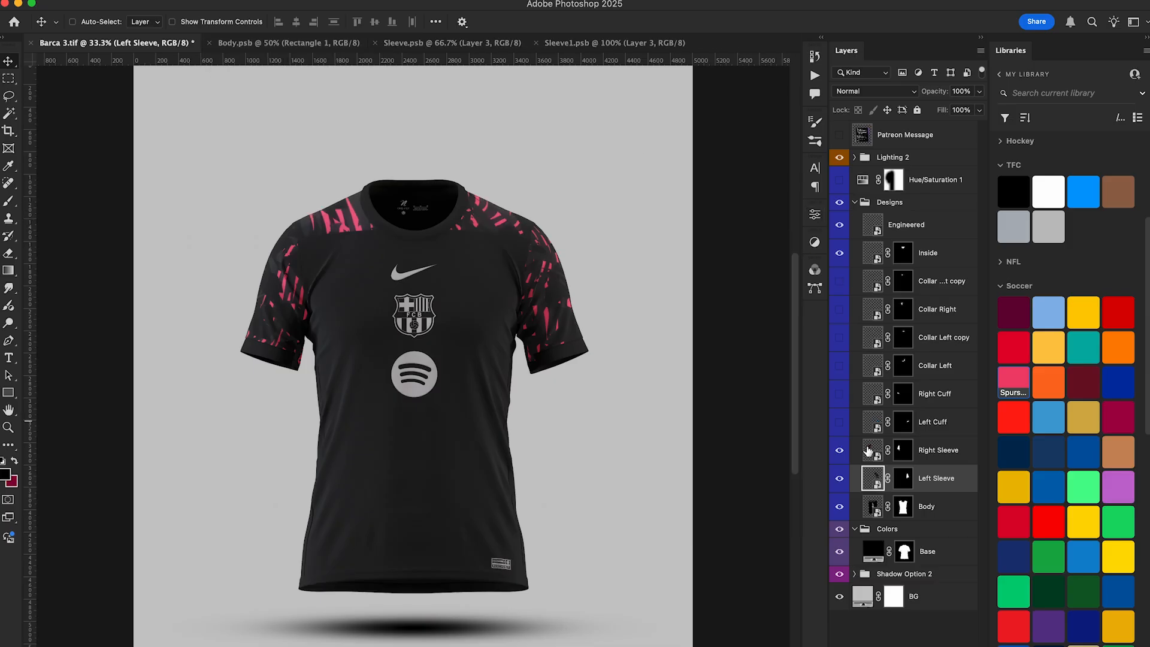
pyautogui.click(839, 449)
# - Add a Hue/Saturation adjustment above Layer 29 in Body.psb and set the Reds hue to -26
pyautogui.click(271, 48)
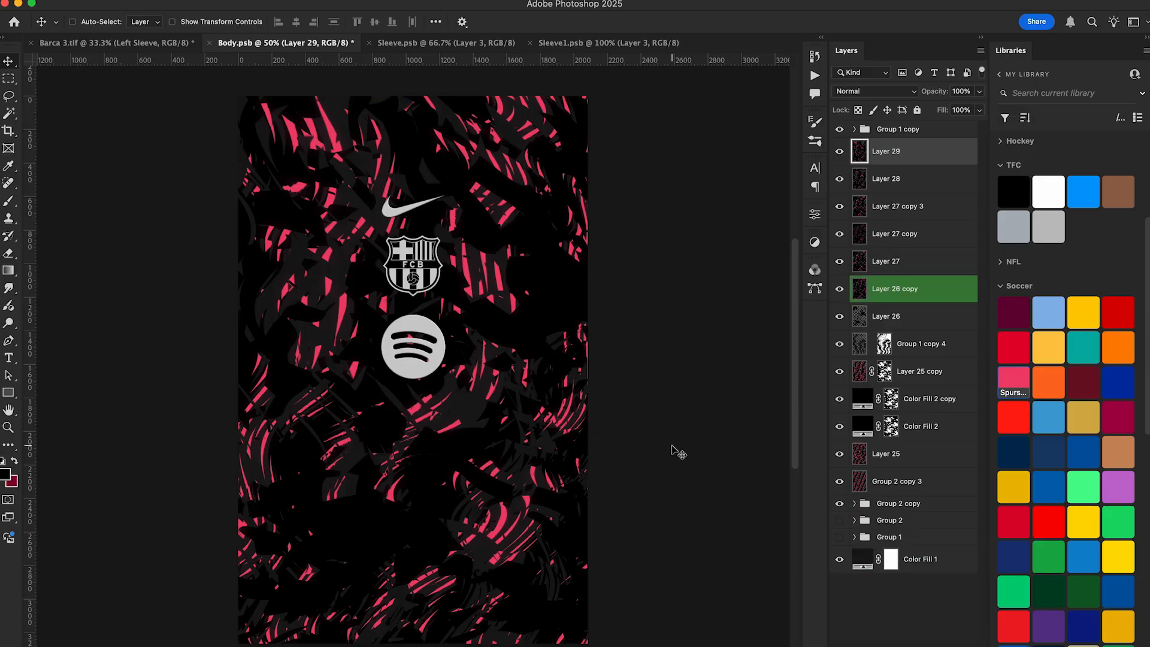
pyautogui.click(848, 605)
pyautogui.click(942, 566)
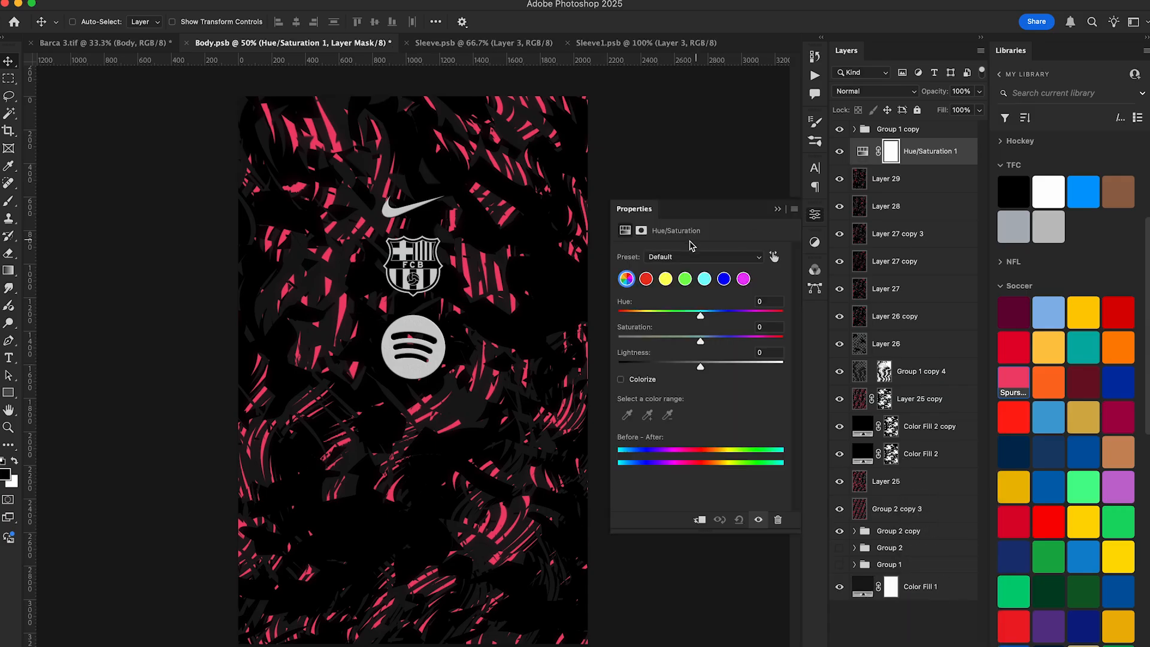
pyautogui.click(646, 278)
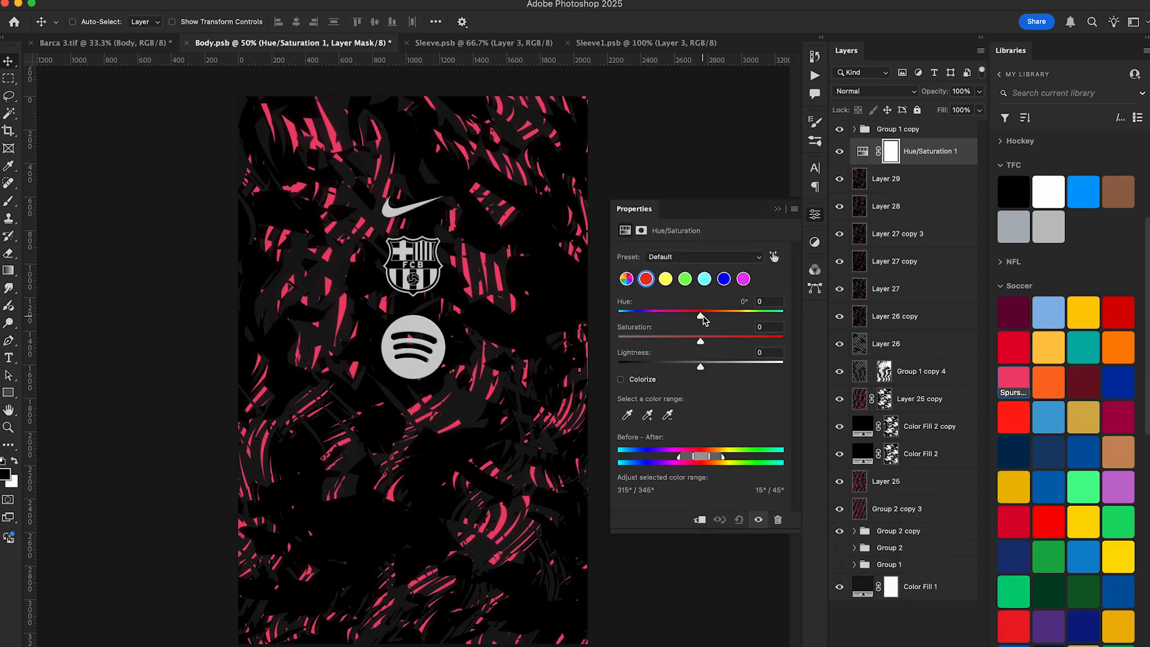
pyautogui.moveTo(701, 319); pyautogui.dragTo(680, 319)
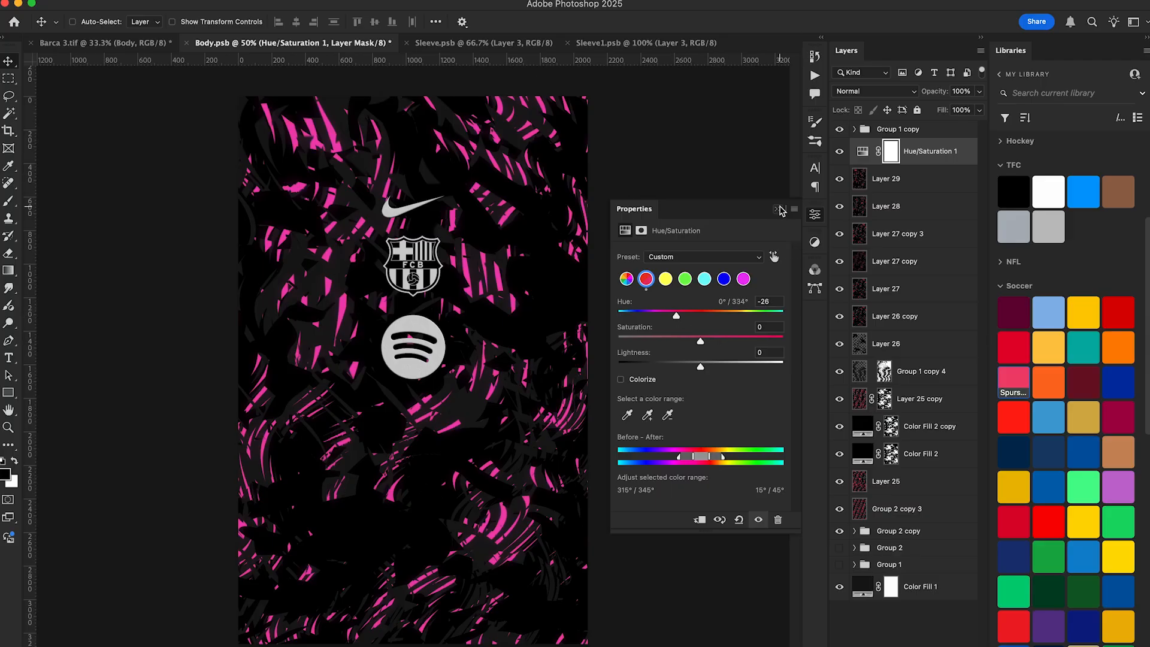
pyautogui.click(777, 208)
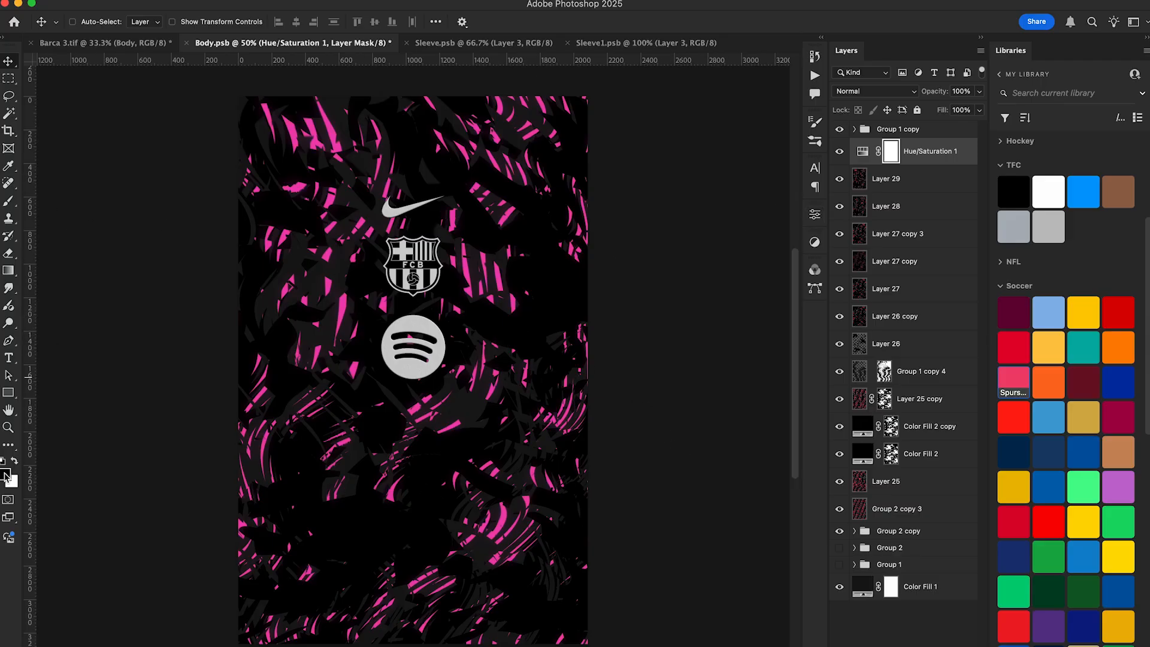
# - Paint black on the Hue/Saturation mask down the canvas with the 2400 px shard brush
pyautogui.click(8, 200)
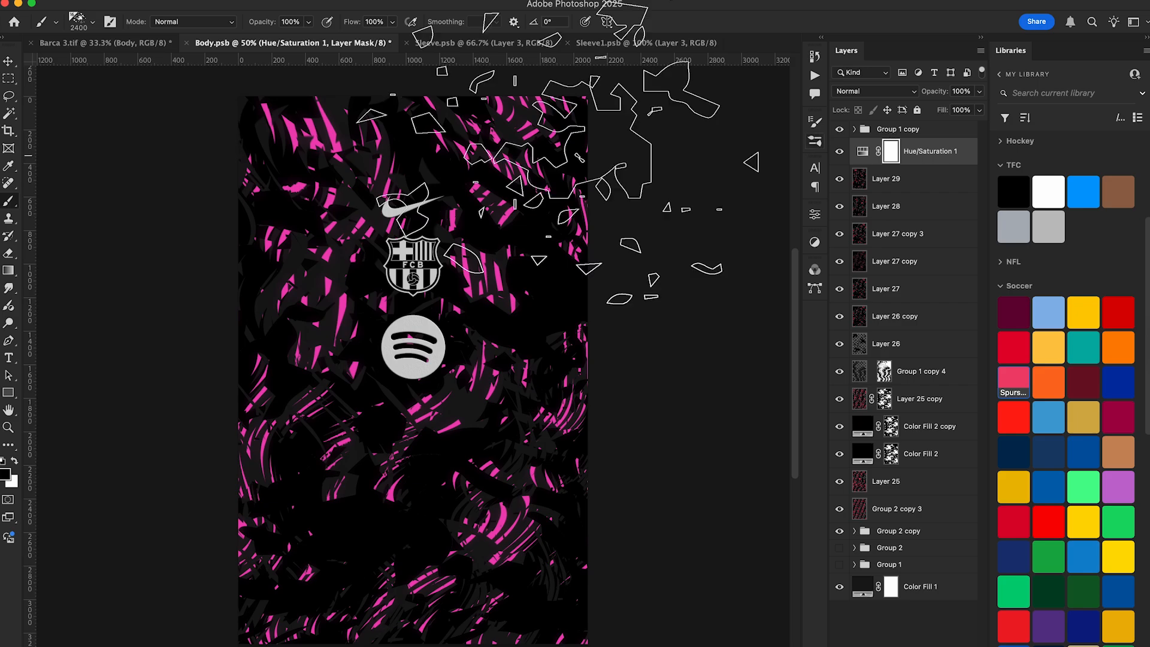
pyautogui.moveTo(557, 182)
pyautogui.mouseDown()
pyautogui.moveTo(192, 134)
pyautogui.moveTo(596, 282)
pyautogui.moveTo(185, 500)
pyautogui.moveTo(560, 588)
pyautogui.mouseUp()
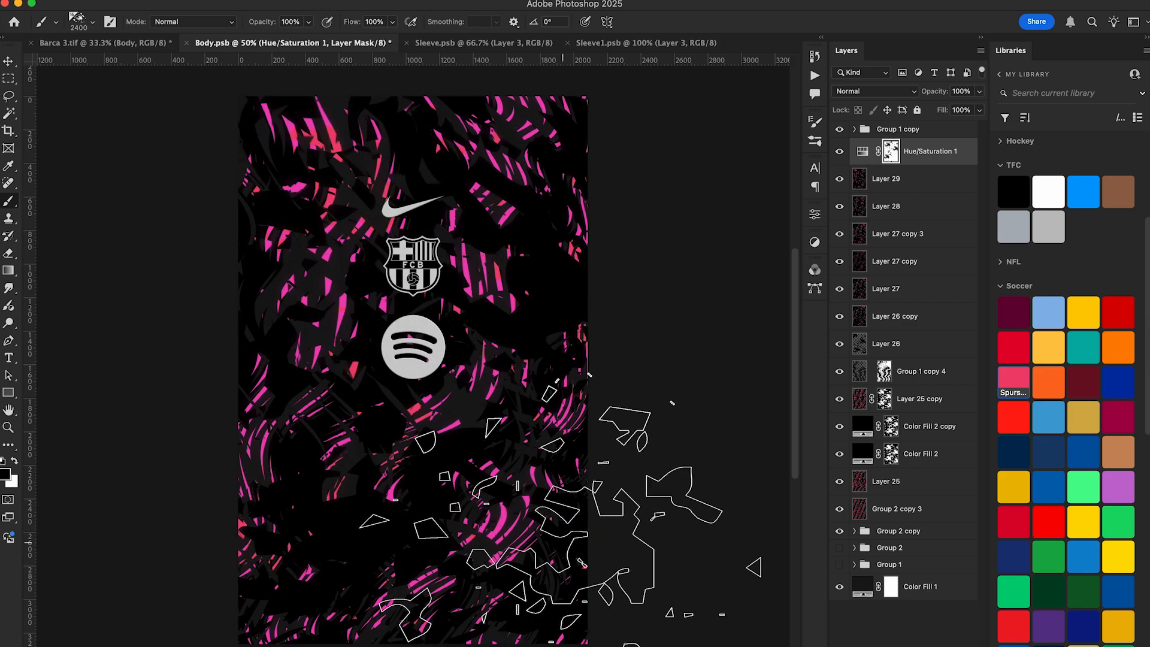
pyautogui.click(8, 64)
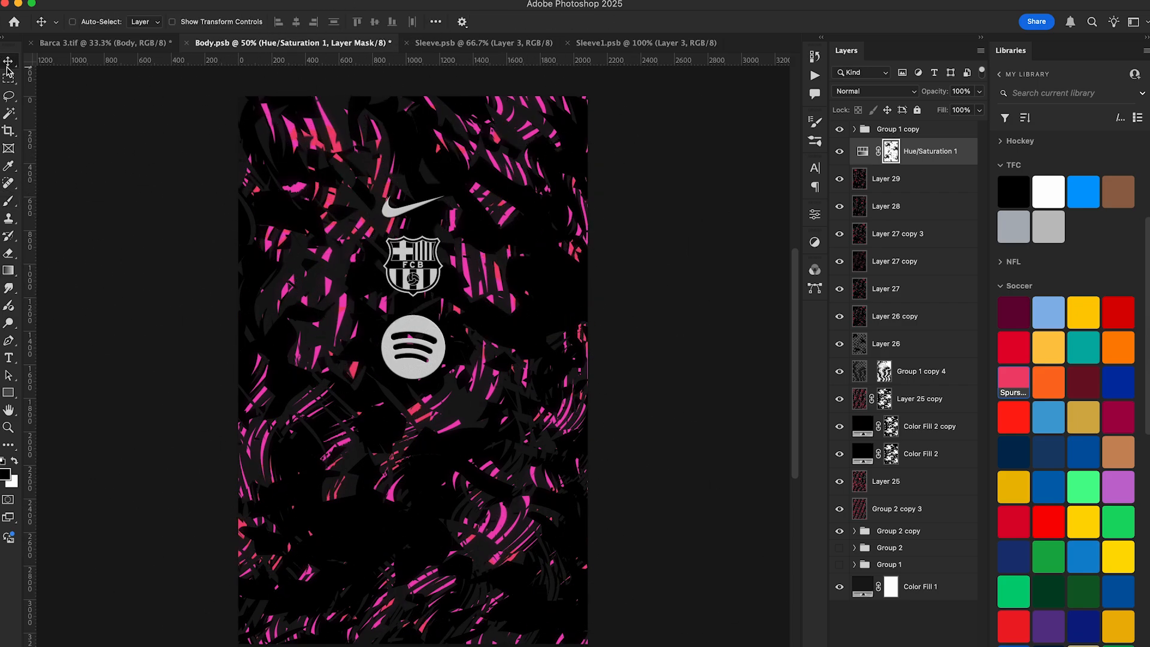
# - Set the Reds hue of the Hue/Saturation adjustment to -180 and save Body.psb
pyautogui.doubleClick(863, 154)
pyautogui.moveTo(678, 319); pyautogui.dragTo(620, 317)
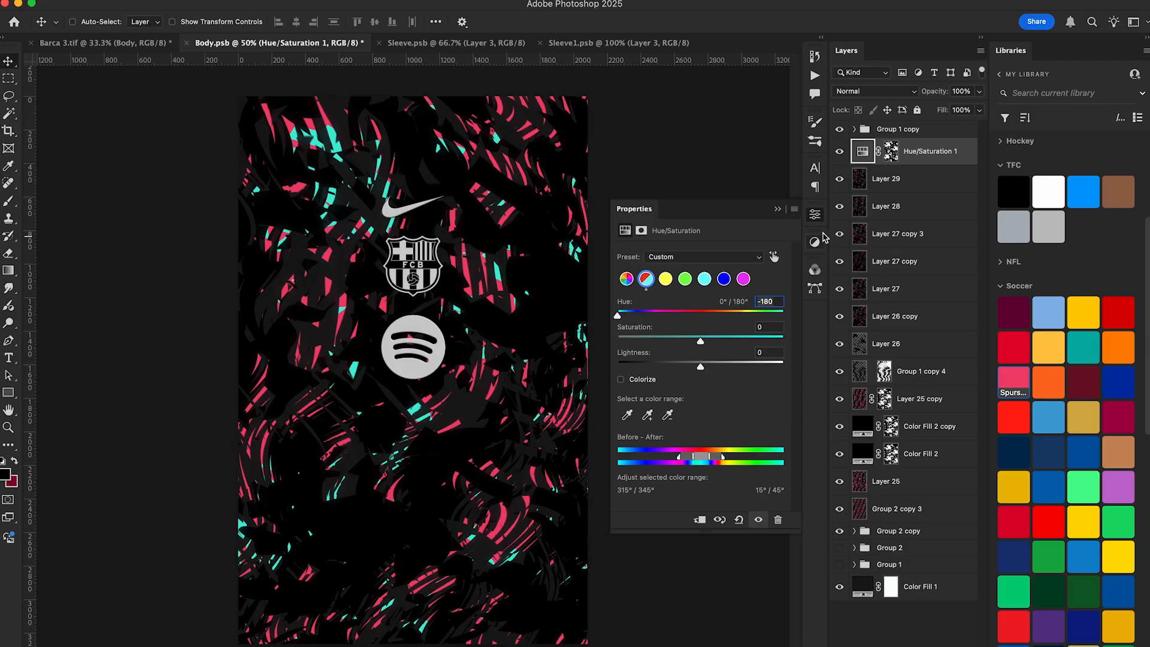
pyautogui.click(777, 209)
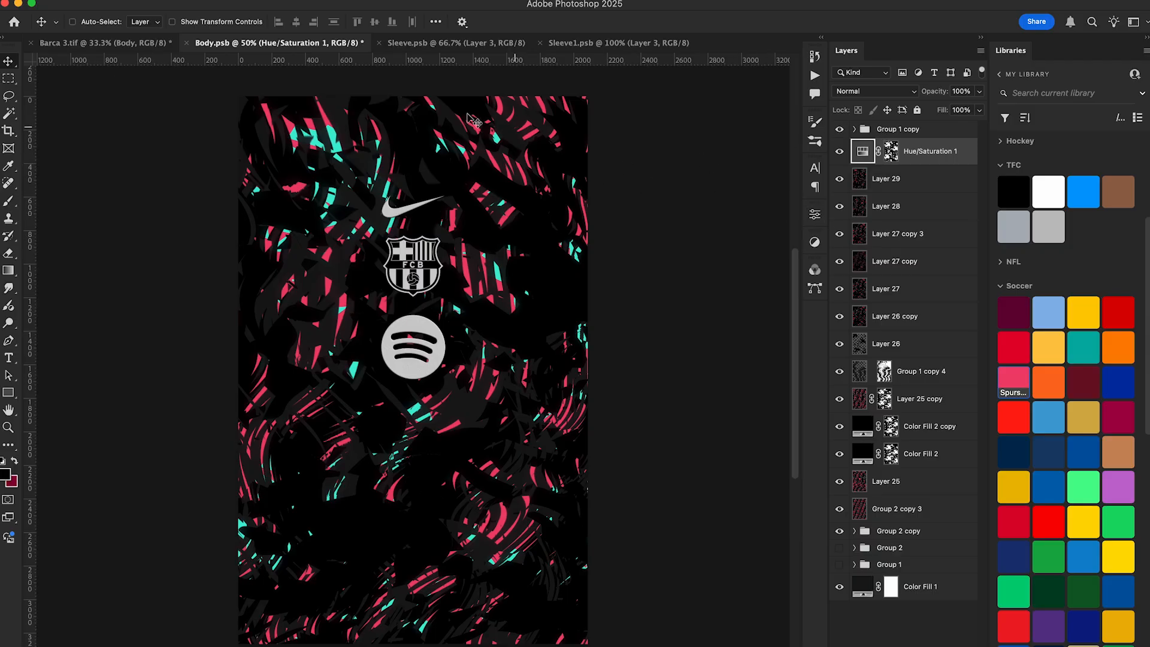
pyautogui.press('super+s')
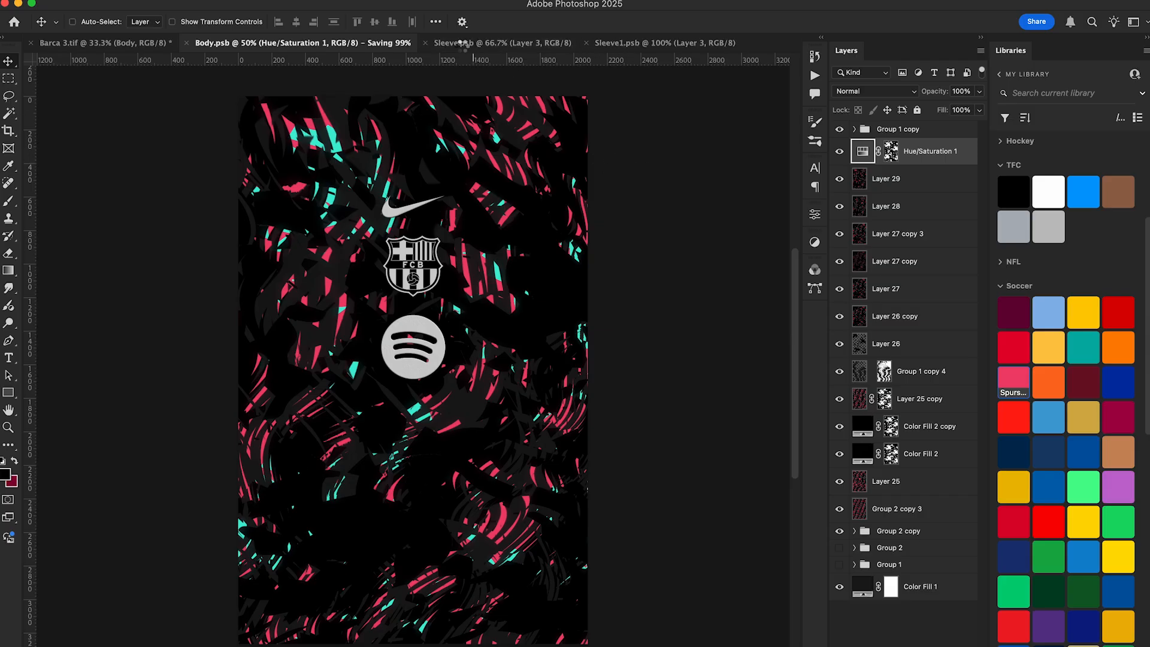
# - Add the masked Hue/Saturation adjustment to Sleeve.psb and Sleeve1.psb, save both, and return to Barca 3.tif
pyautogui.click(458, 46)
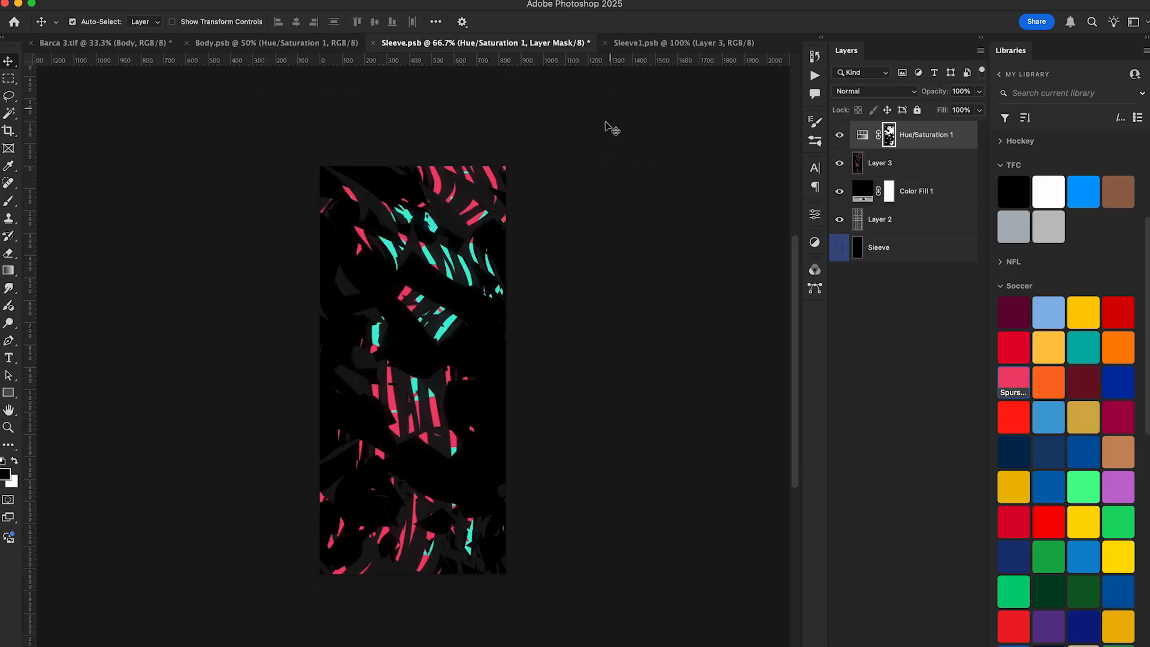
pyautogui.press('super+s')
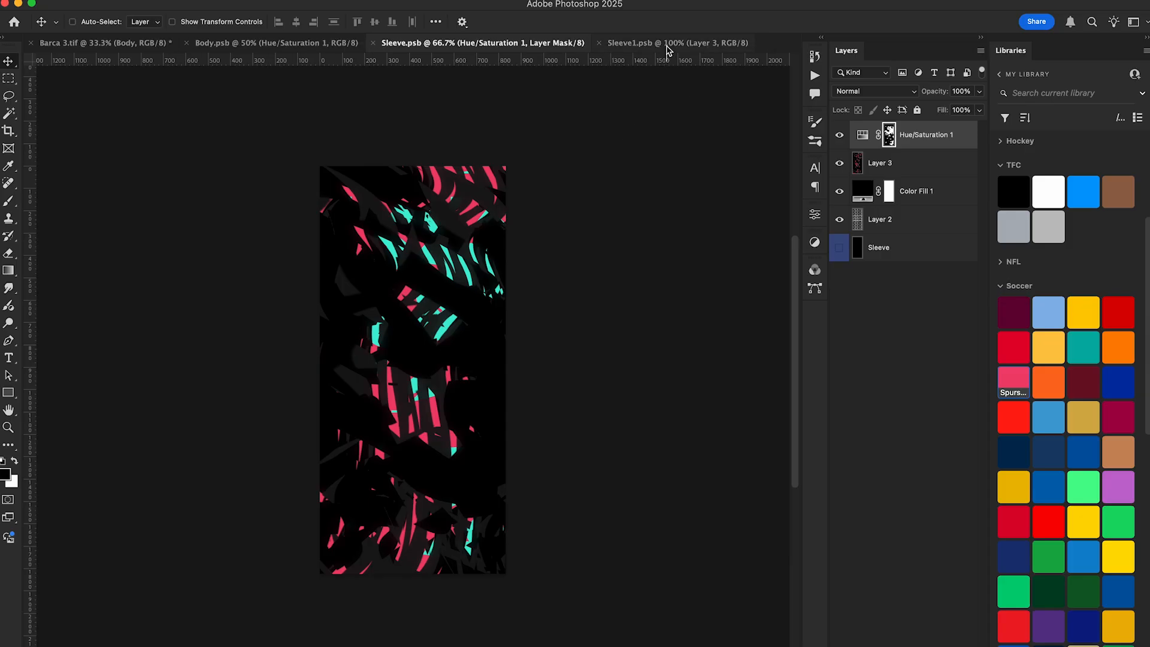
pyautogui.click(667, 46)
pyautogui.press('super+v')
pyautogui.press('super+s')
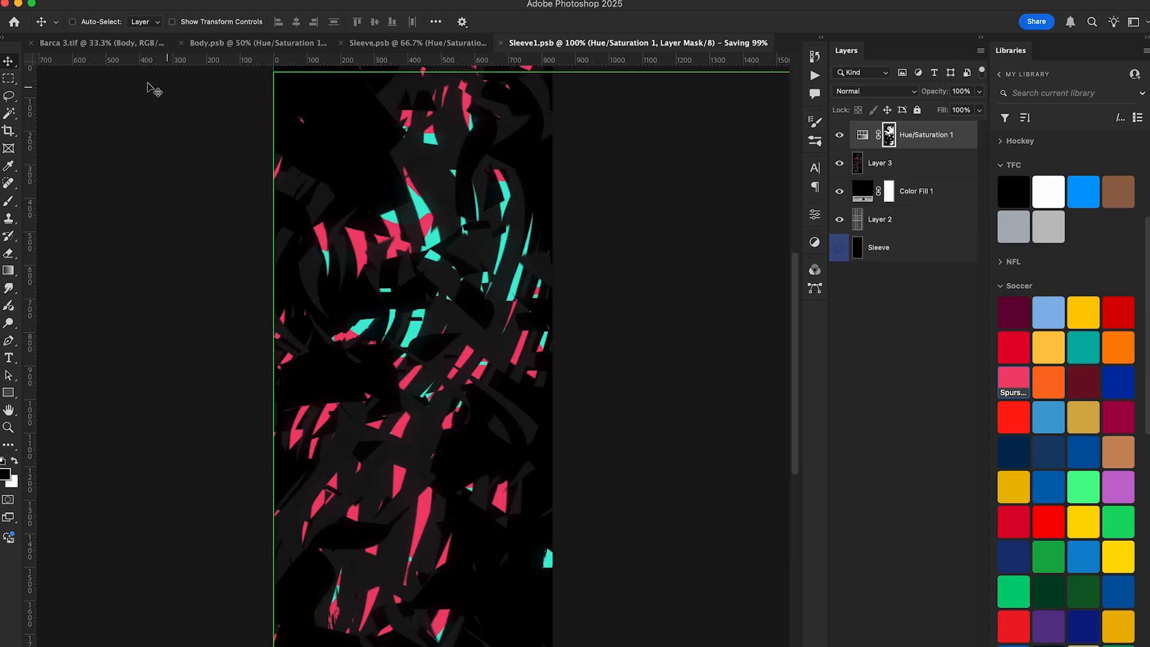
pyautogui.click(90, 45)
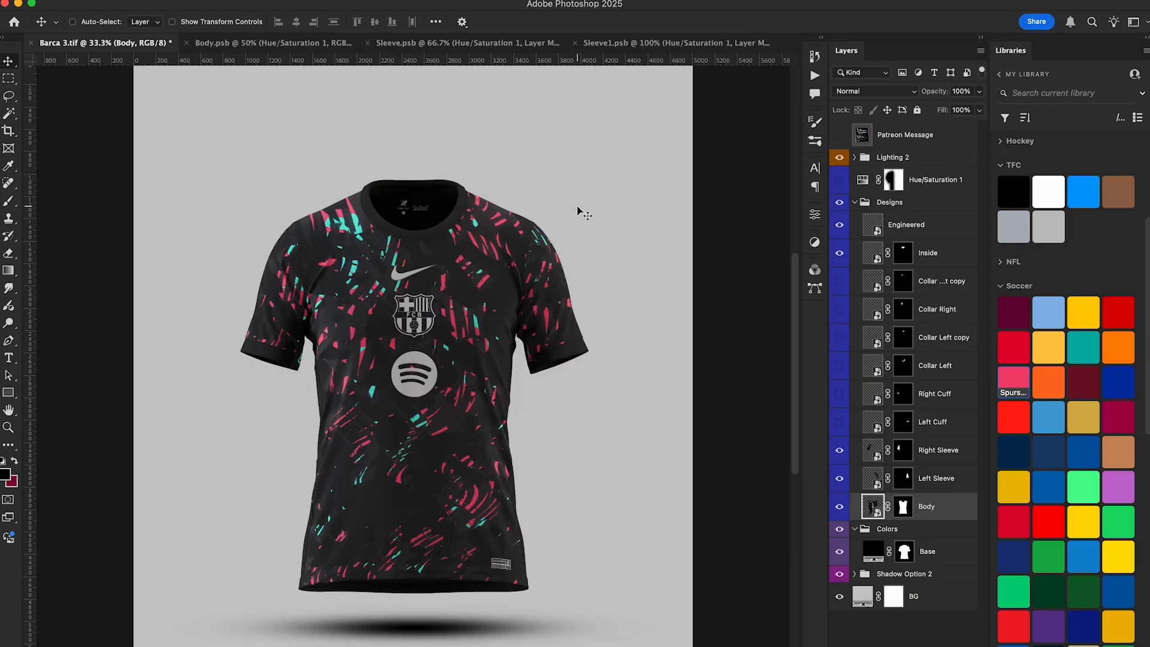
# - Draw a black vertical rectangle above Layer 29 in Body.psb, covering the full canvas height behind the logos
pyautogui.click(257, 44)
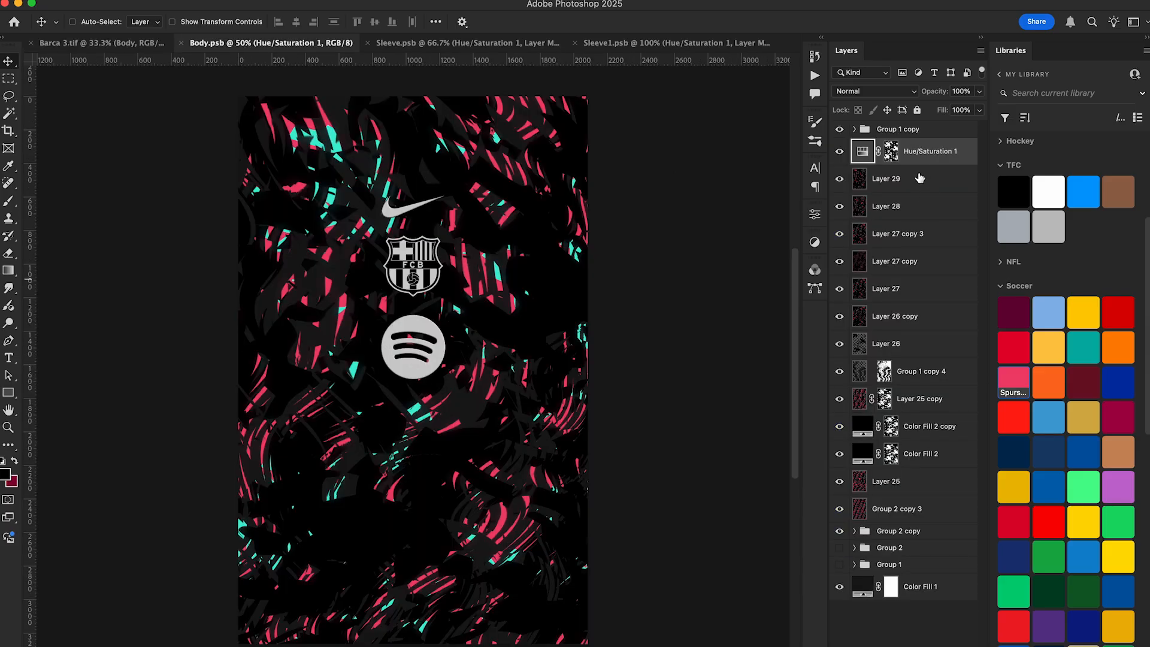
pyautogui.click(920, 178)
pyautogui.press('super+minus')
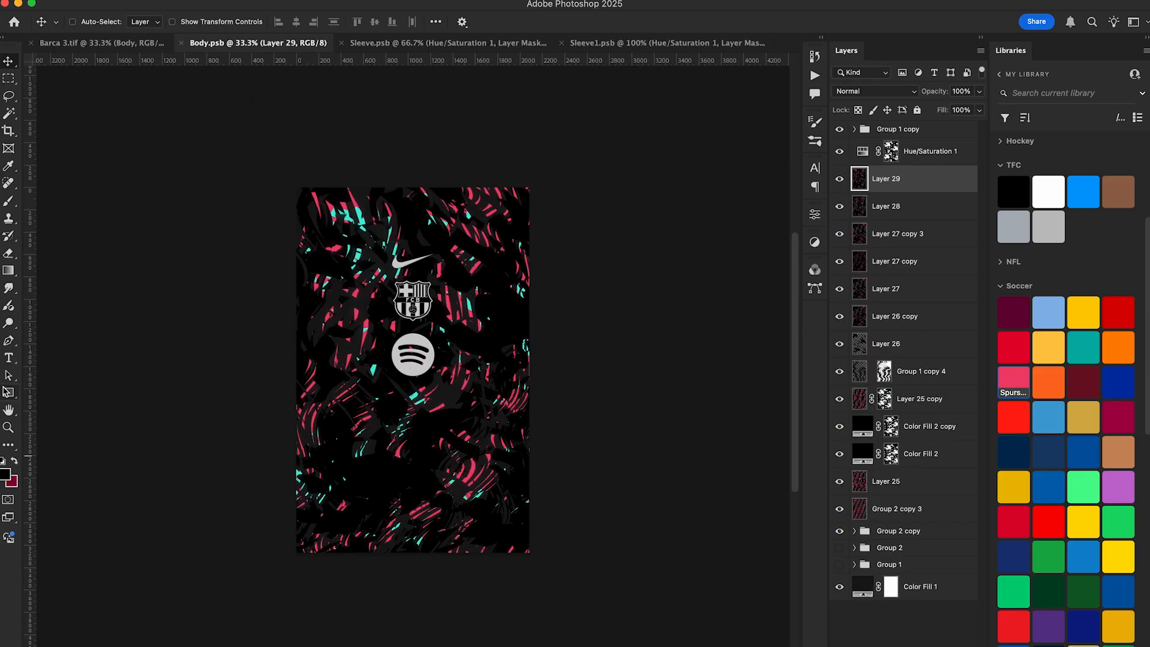
pyautogui.press('u')
pyautogui.moveTo(440, 566); pyautogui.dragTo(378, 159)
pyautogui.click(10, 58)
# - Centre the black rectangle horizontally on the canvas, save Body.psb, and return to Barca 3.tif
pyautogui.press('super+a')
pyautogui.click(296, 22)
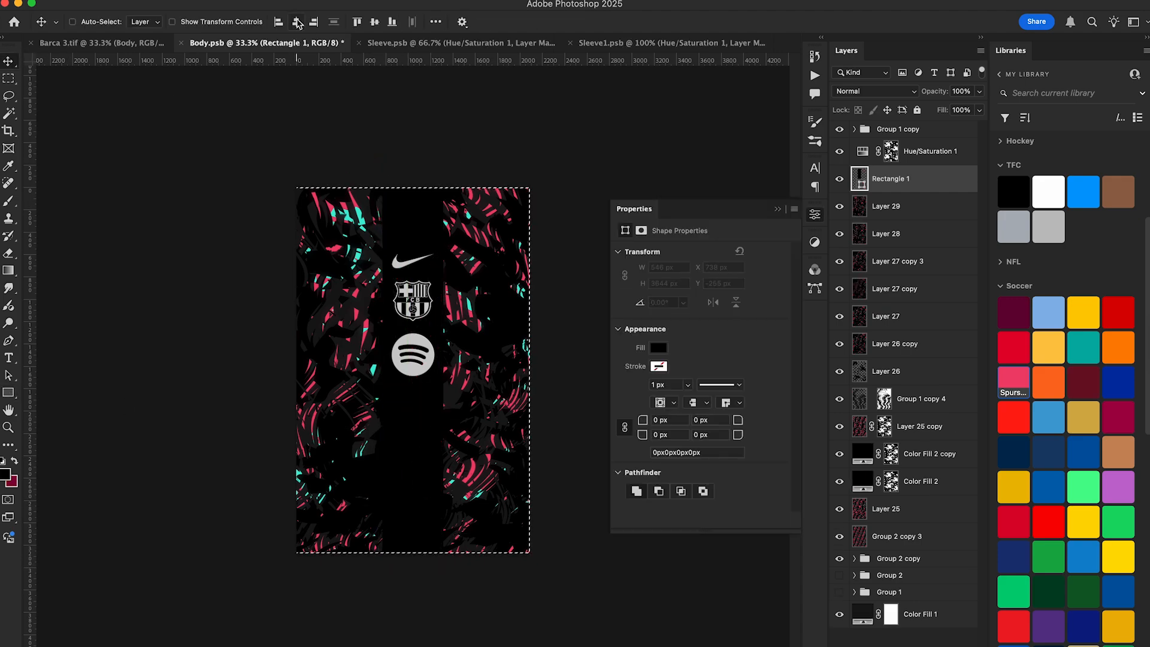
pyautogui.press('super+d')
pyautogui.click(778, 210)
pyautogui.press('super+s')
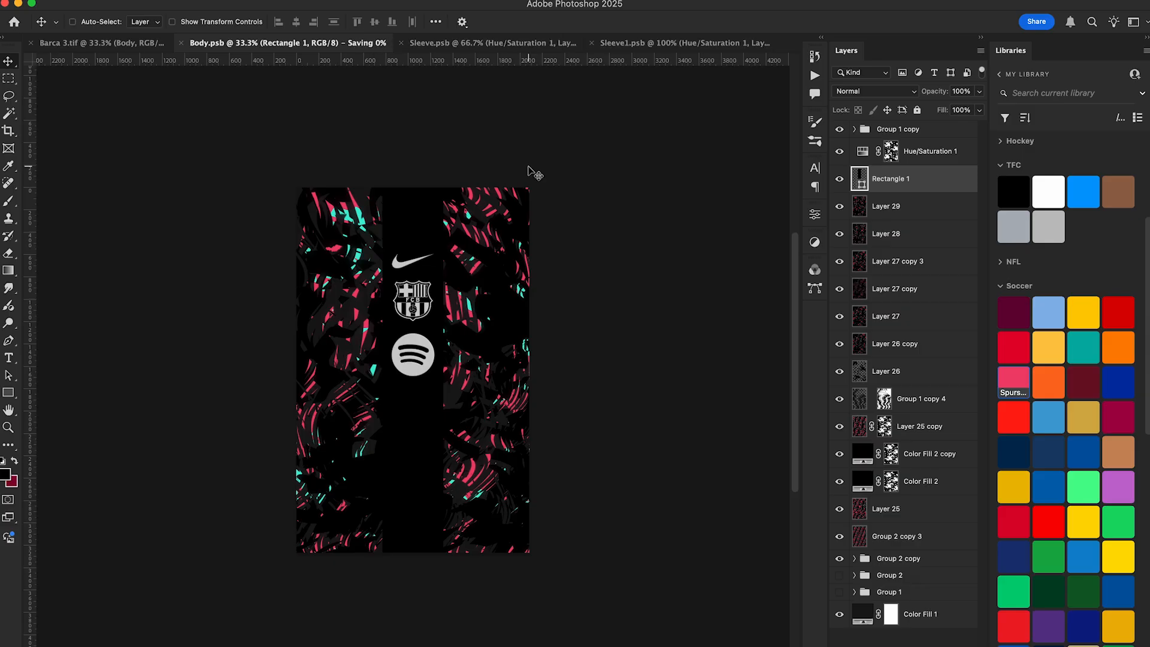
pyautogui.click(84, 44)
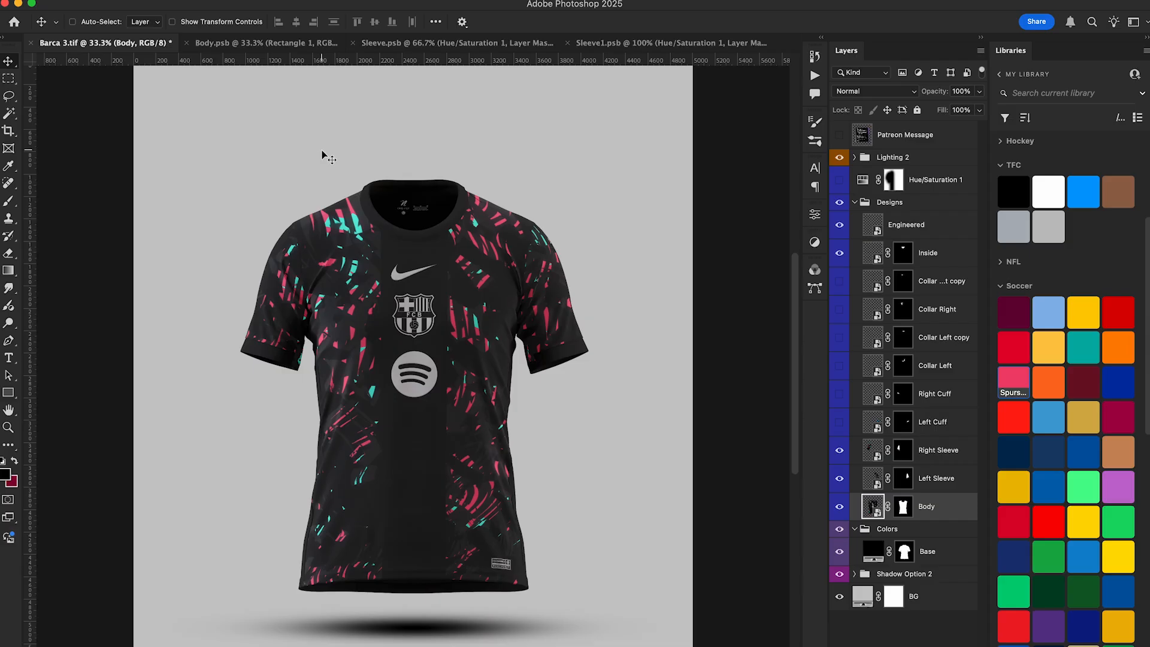
# - Hide the black centre rectangle in Body.psb and select Layer 29
pyautogui.click(266, 43)
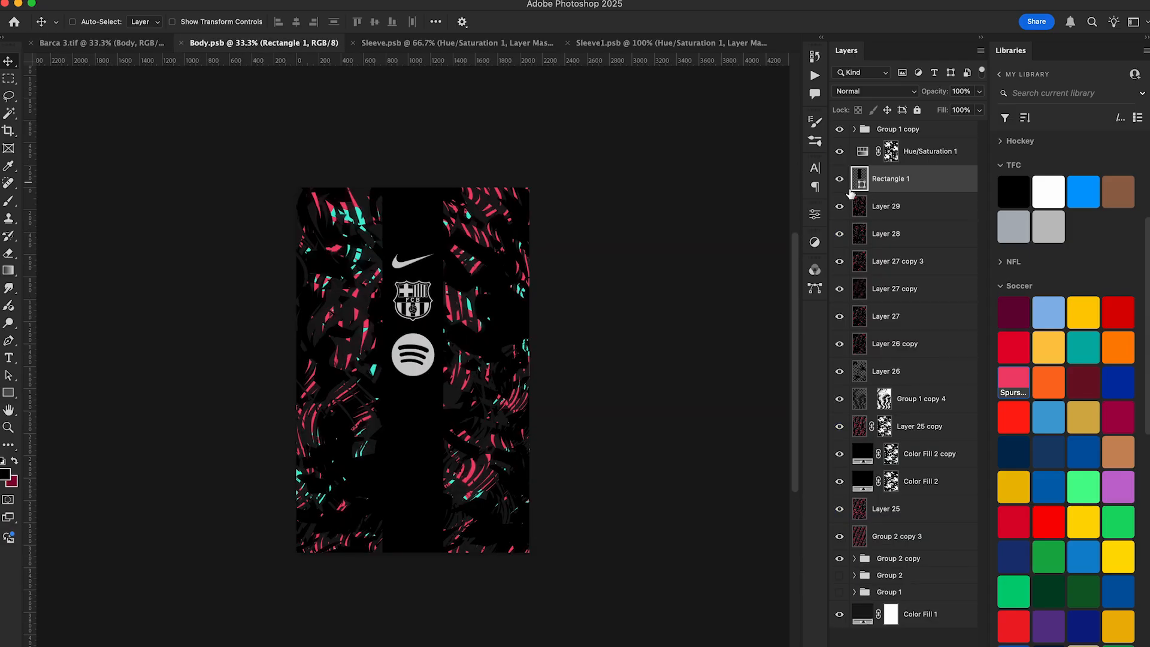
pyautogui.click(839, 179)
pyautogui.click(893, 215)
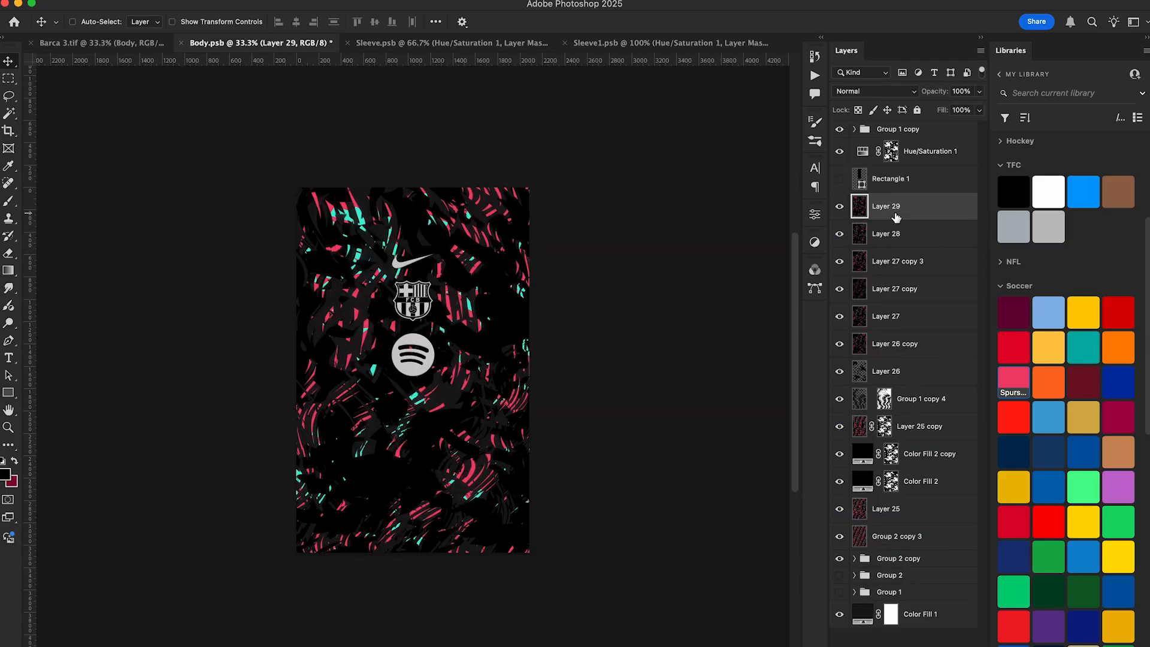
# - Warp Layer 29, pulling the centre slightly down, the upper-left area to the left and the lower-right area to the right
pyautogui.press('super+equal')
pyautogui.press('super+minus')
pyautogui.press('super+t')
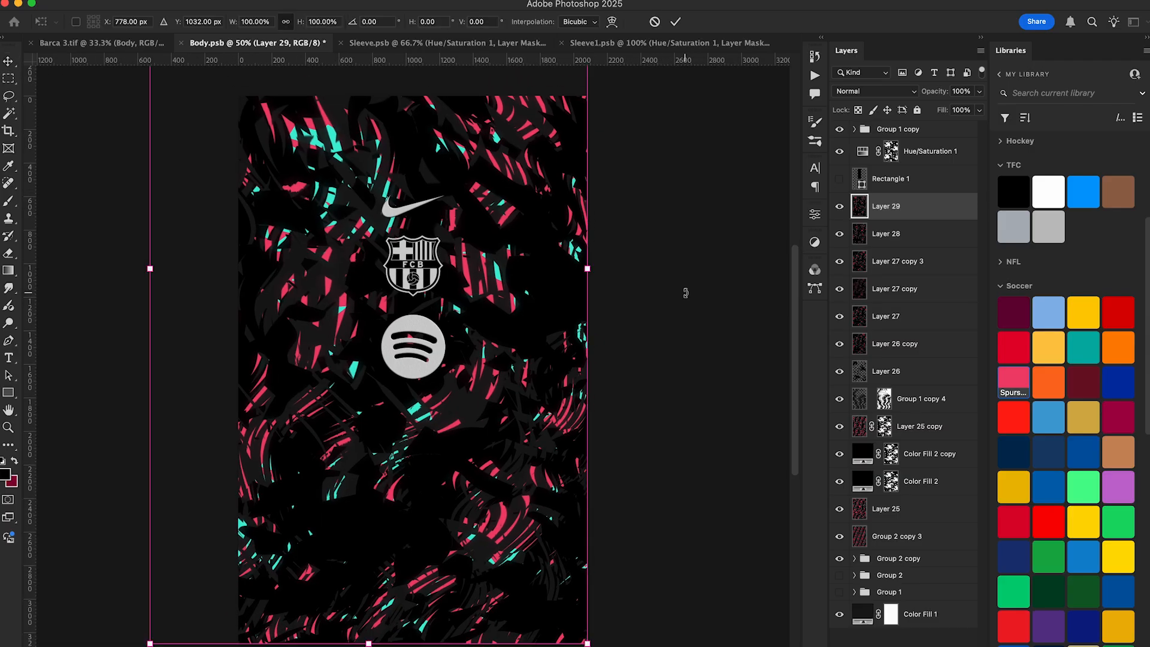
pyautogui.rightClick(479, 373)
pyautogui.click(521, 455)
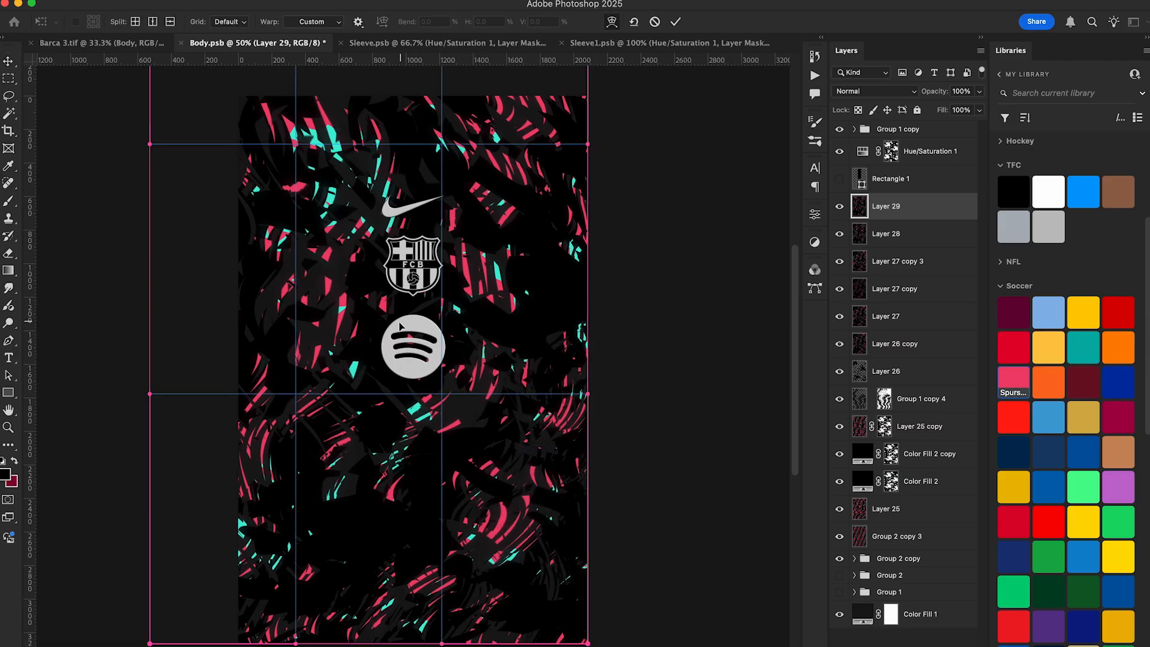
pyautogui.moveTo(403, 328); pyautogui.dragTo(400, 362)
pyautogui.moveTo(347, 269); pyautogui.dragTo(325, 268)
pyautogui.moveTo(481, 451); pyautogui.dragTo(503, 449)
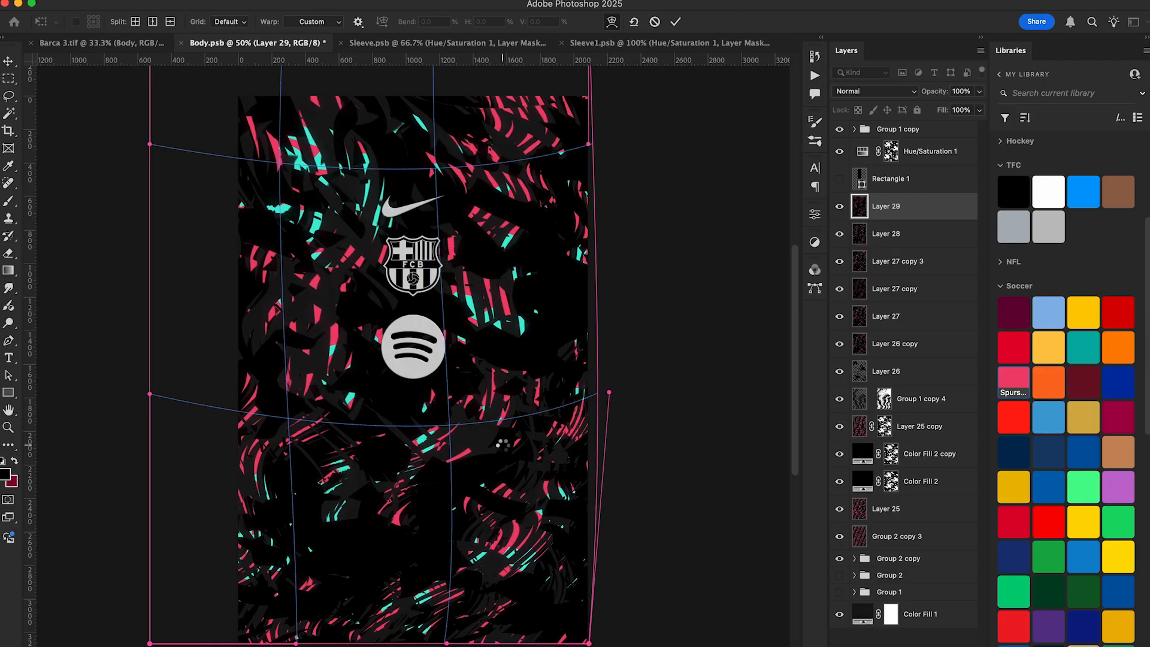
pyautogui.press('Return')
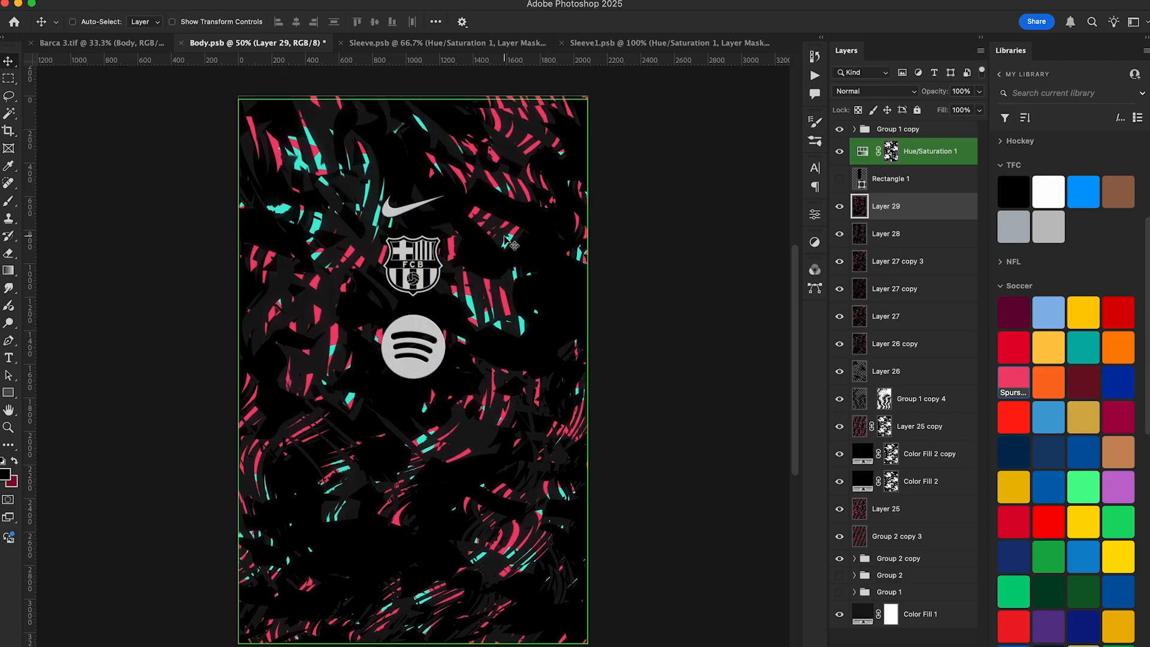
# - Stamp a merged copy of the pattern above Layer 29 in Body.psb, run the Textured Effect action on it, and save
pyautogui.press('super+shift+alt+e')
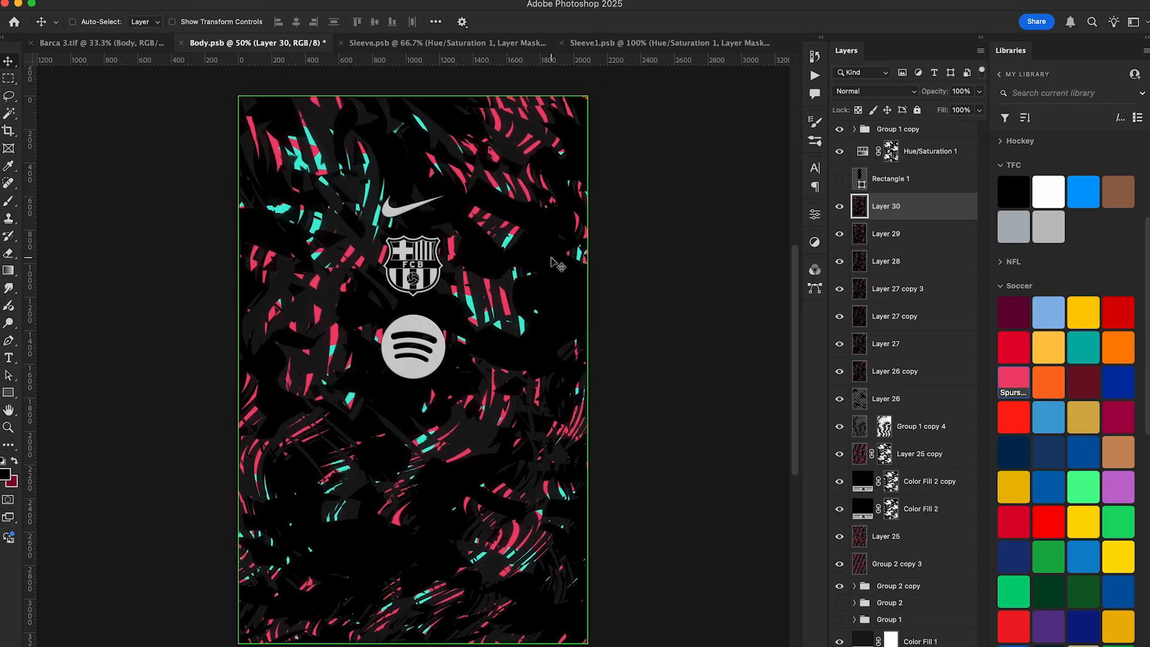
pyautogui.click(814, 75)
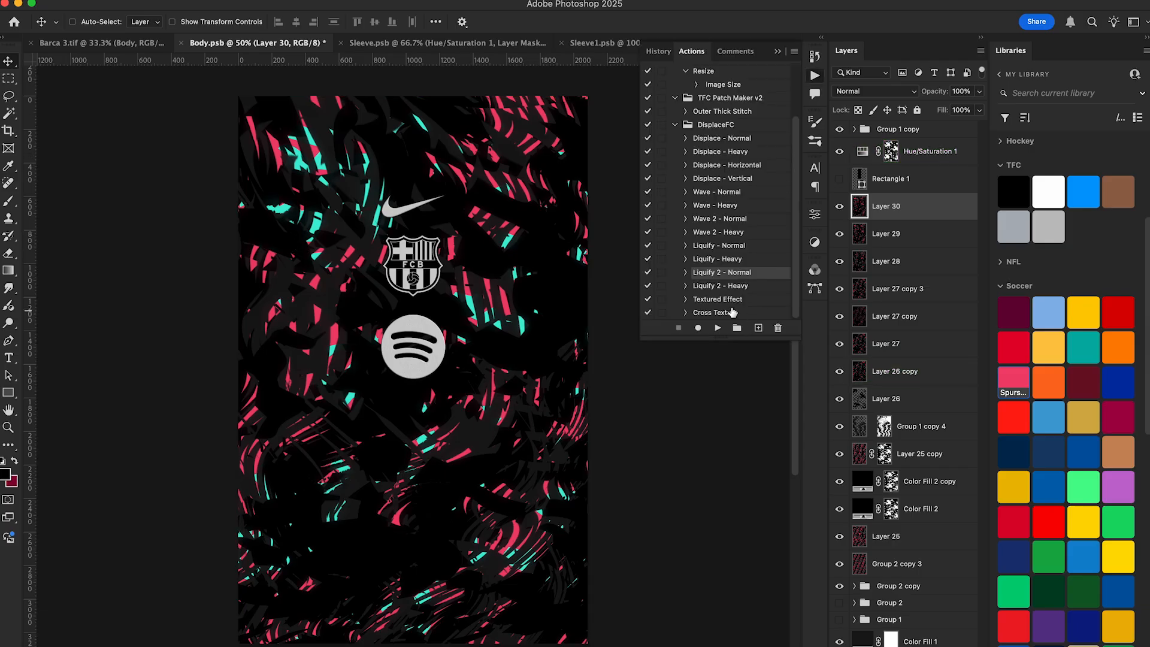
pyautogui.click(718, 327)
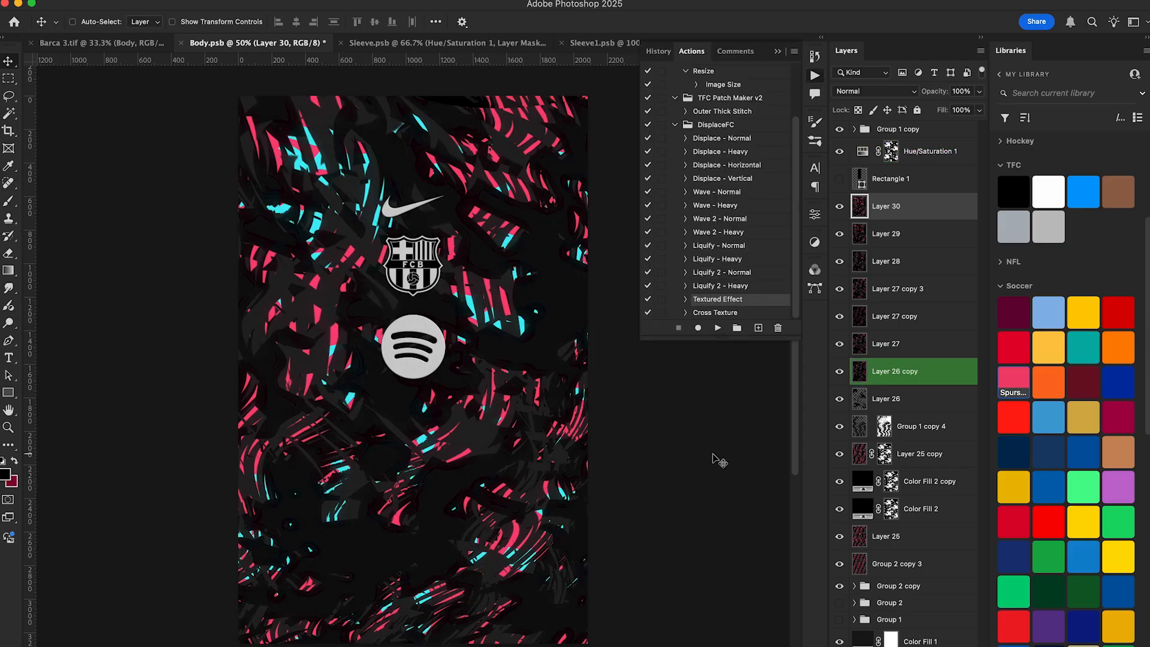
pyautogui.press('super+s')
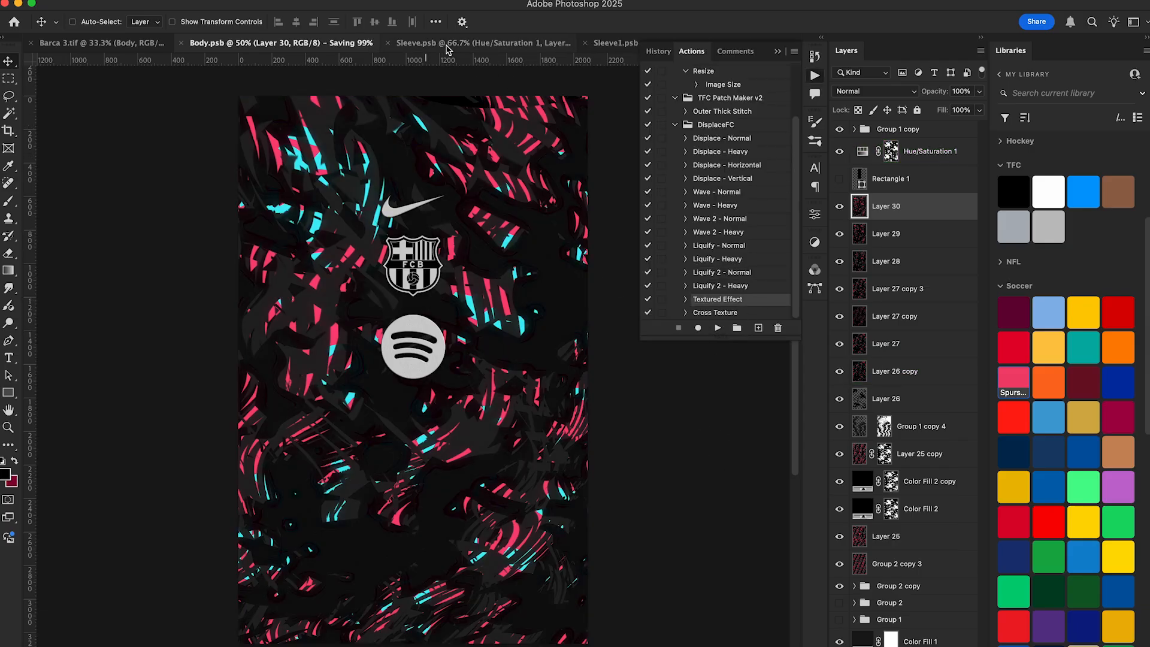
# - Run the Textured Effect action on Layer 3 in Sleeve.psb and save the document
pyautogui.click(443, 43)
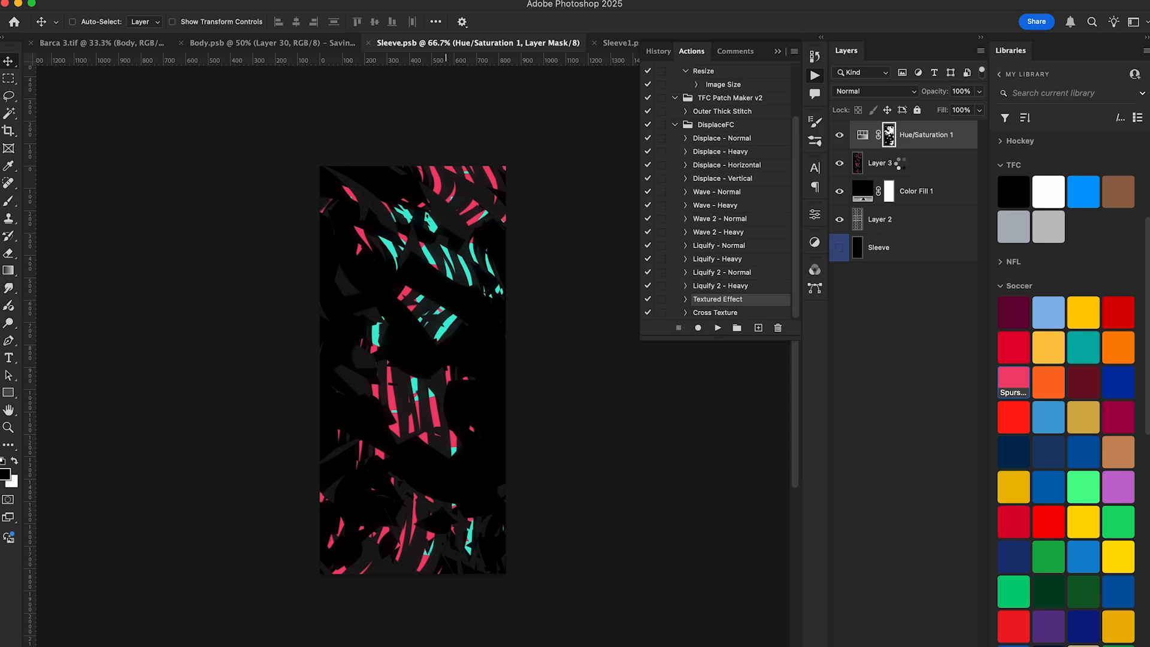
pyautogui.click(717, 327)
pyautogui.press('super+s')
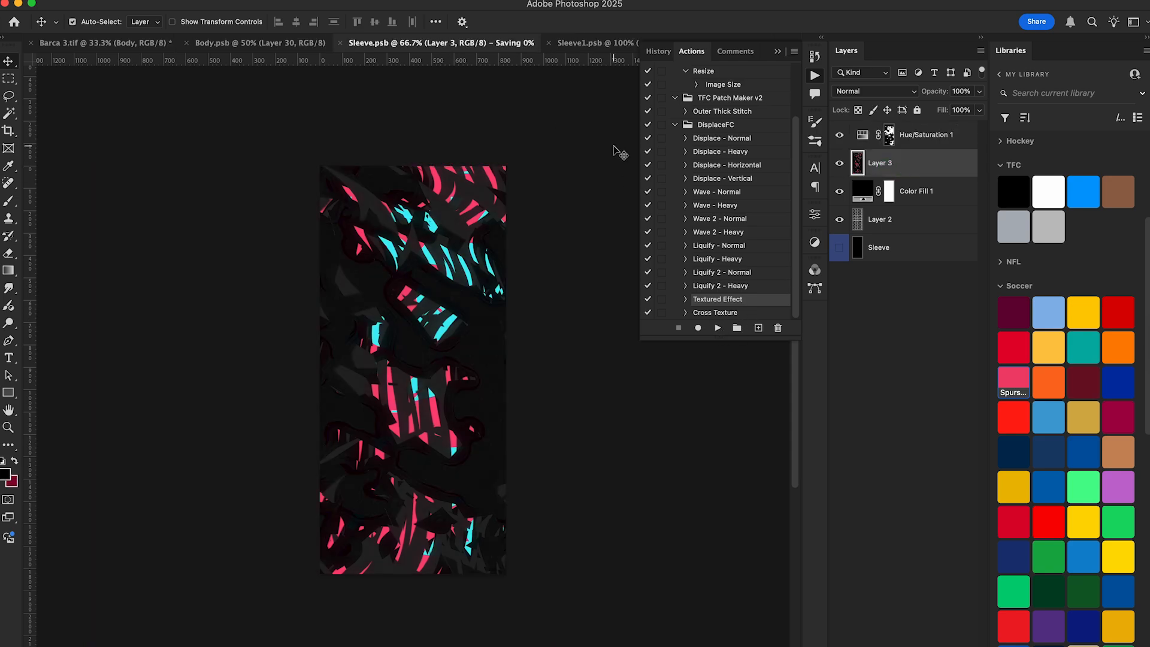
# - Apply the Textured Effect action to Layer 3 in Sleeve1.psb, save it, and return to Barca 3.tif
pyautogui.click(578, 43)
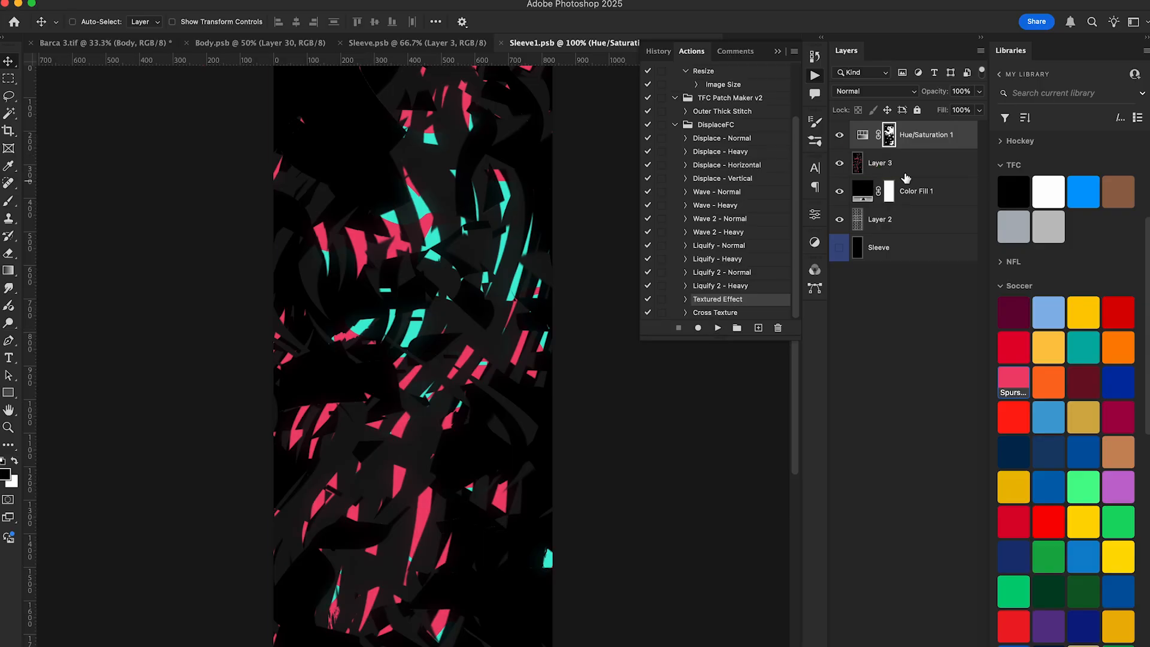
pyautogui.click(904, 171)
pyautogui.click(718, 328)
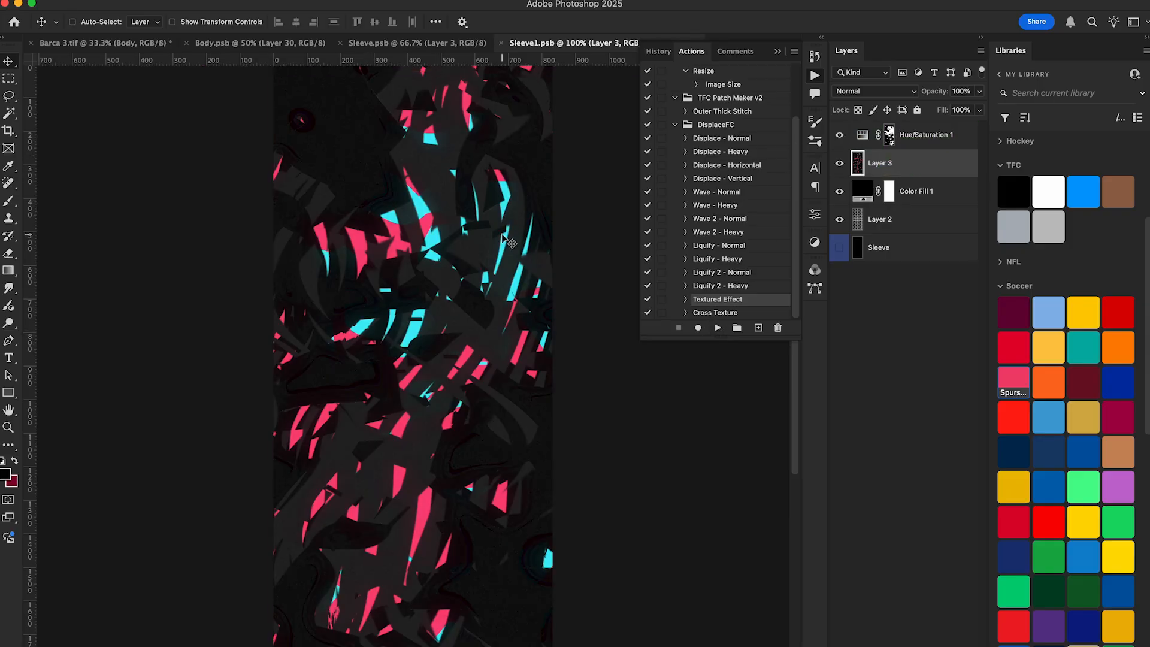
pyautogui.click(79, 45)
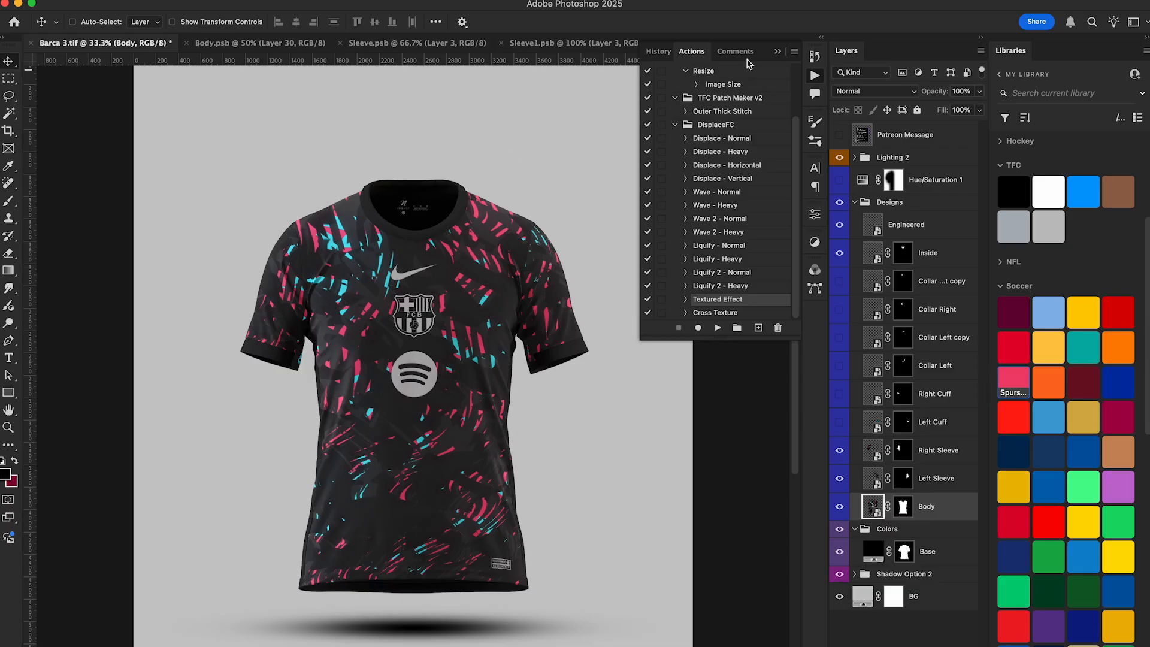
# - Close Body.psb, Sleeve.psb and Sleeve1.psb, and save Barca 3.tif
pyautogui.click(777, 51)
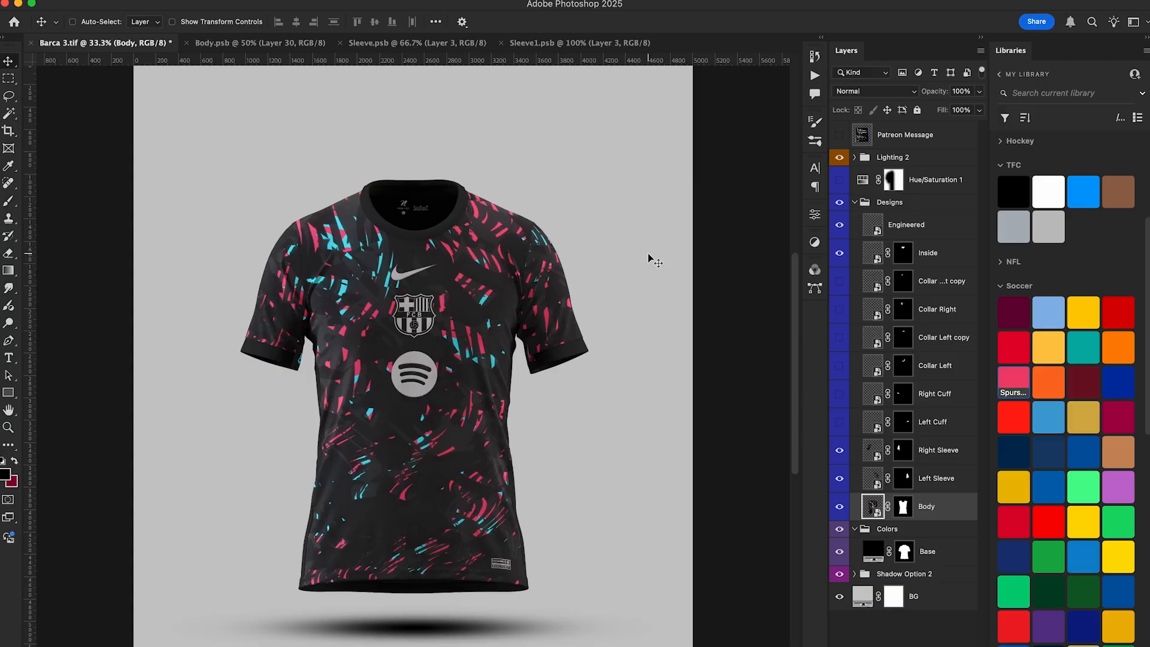
pyautogui.click(186, 43)
pyautogui.click(186, 43)
pyautogui.click(186, 43)
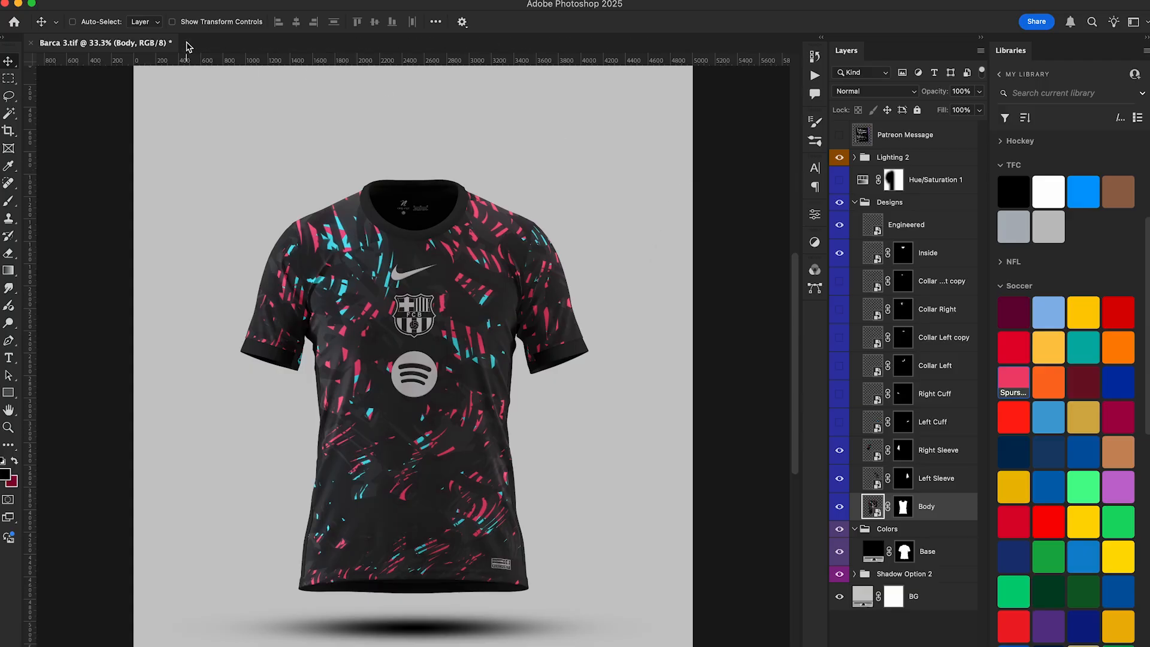
pyautogui.click(31, 43)
pyautogui.click(575, 240)
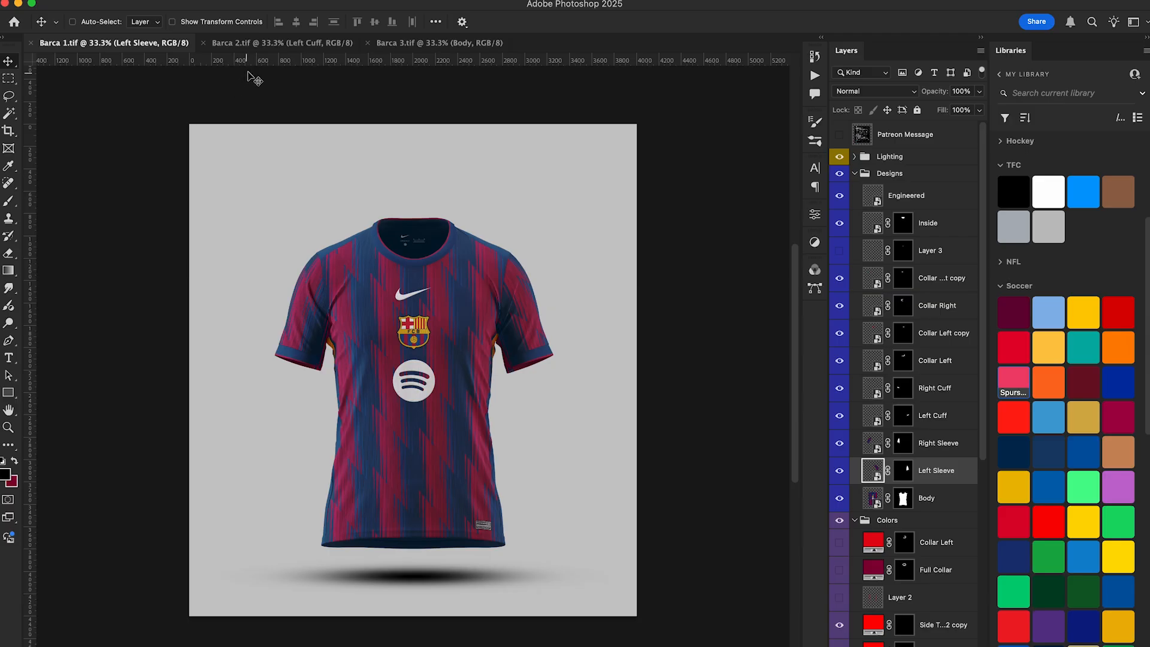
# - Compare the finished jersey designs in Barca 1.tif, Barca 2.tif and Barca 3.tif
pyautogui.click(263, 45)
pyautogui.click(413, 43)
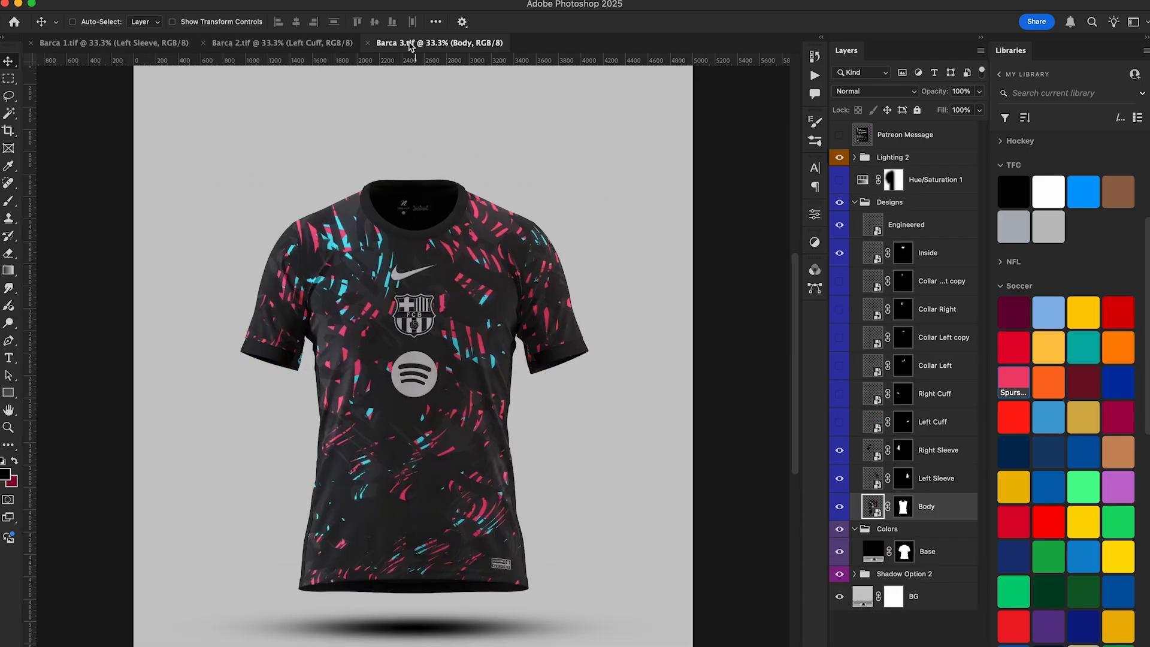
pyautogui.click(106, 45)
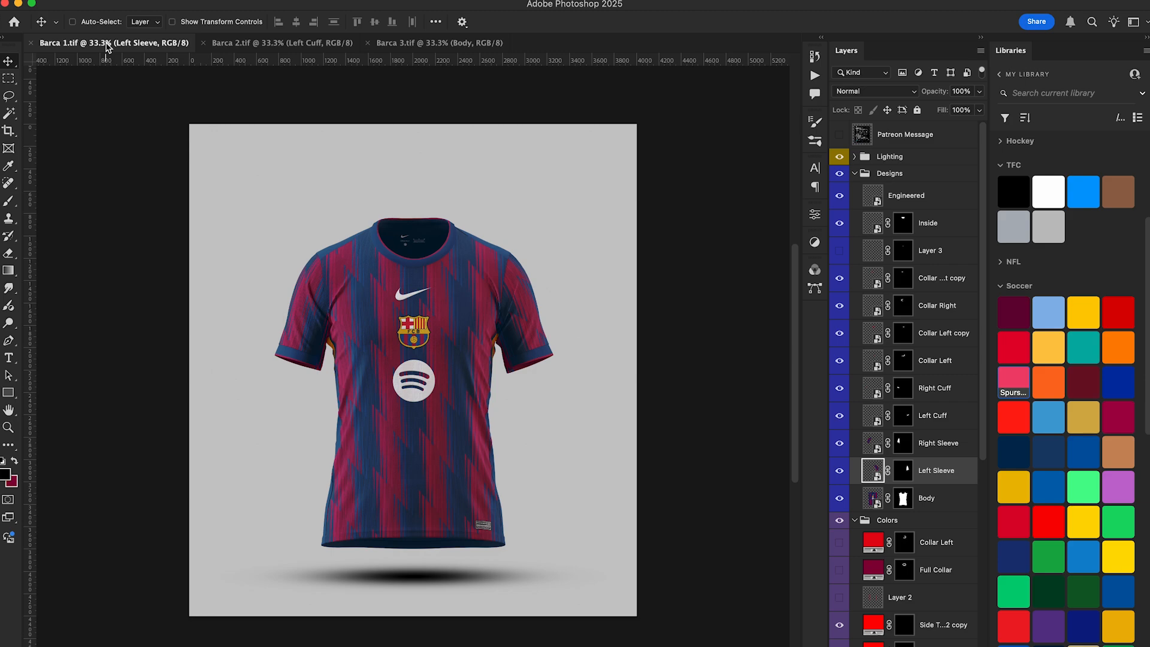
pyautogui.click(410, 43)
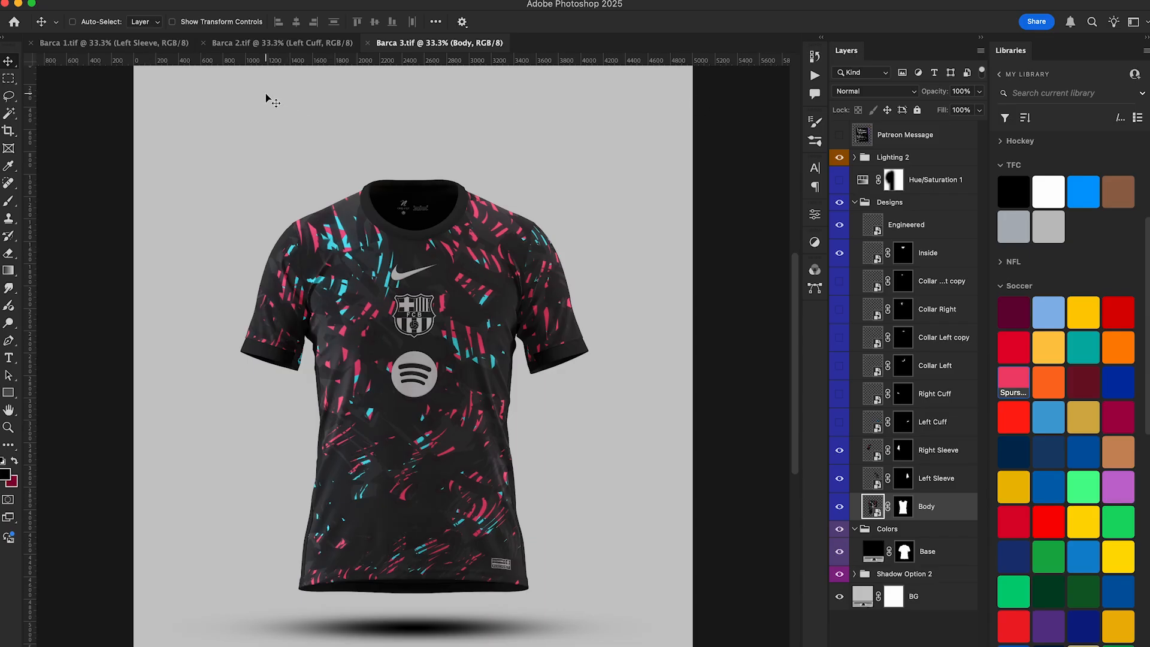
pyautogui.hotkey('ctrl', 'Tab')
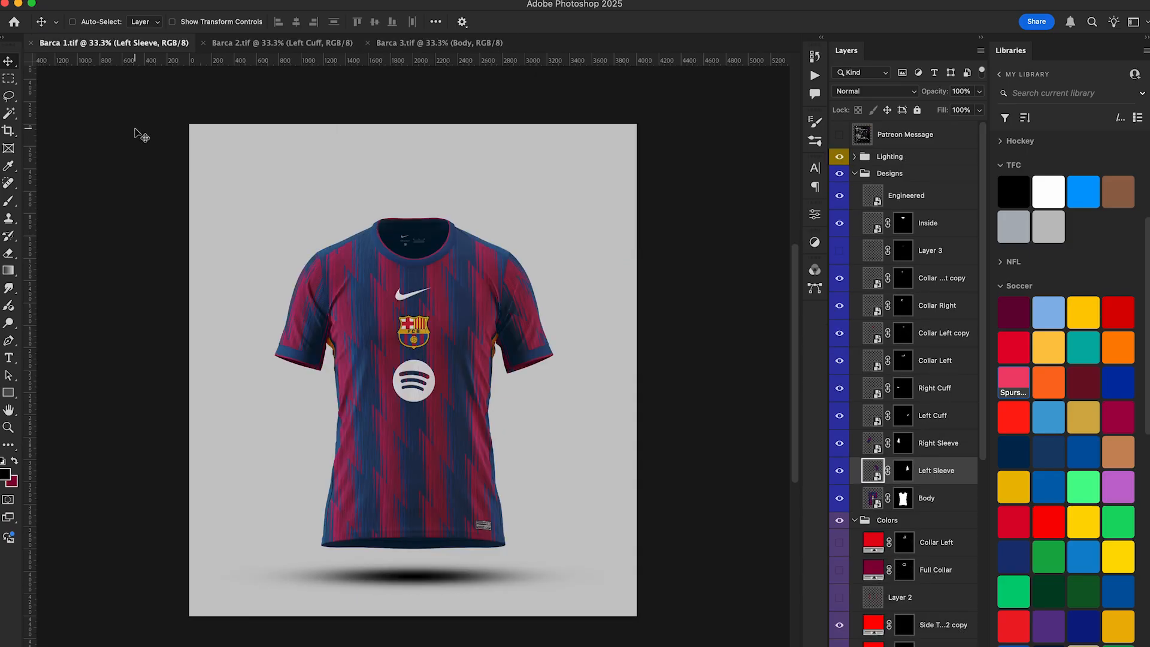